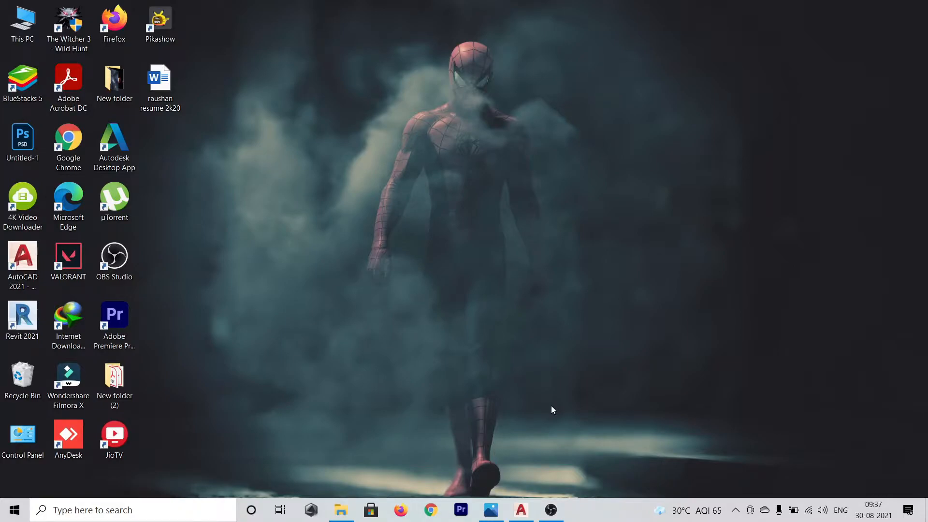
Switch to AutoCAD and bring the whole two-storey house model in the stream drawing into view
left_click(523, 518)
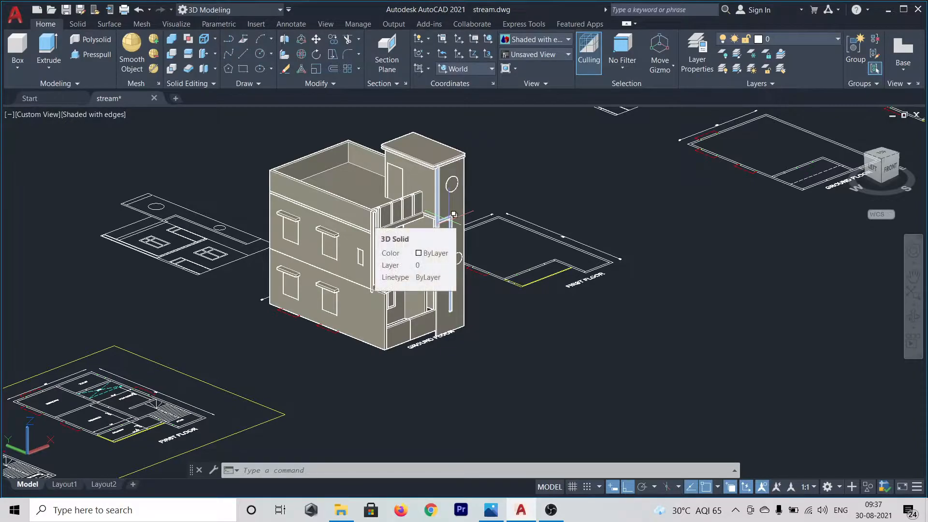
middle_click_drag(534, 332, 589, 366)
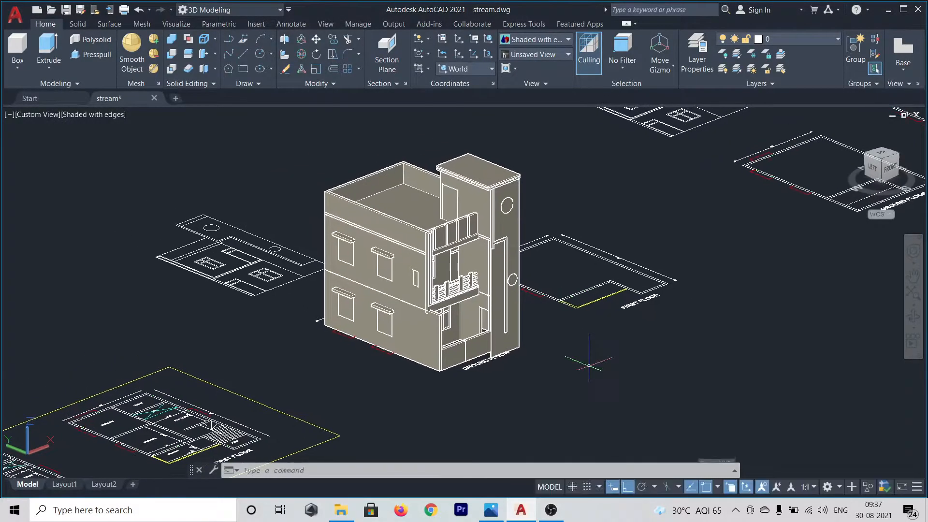
scroll(467, 174, "up", 4)
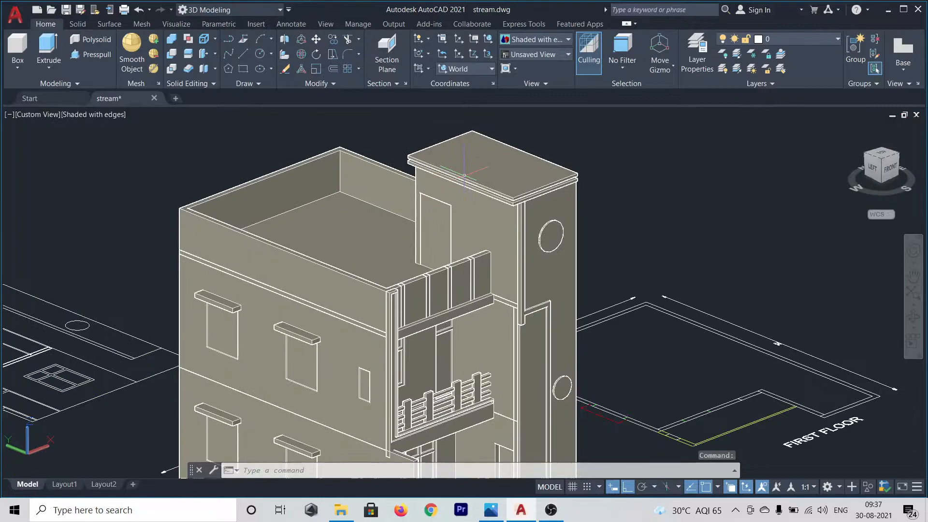
scroll(464, 175, "down", 2)
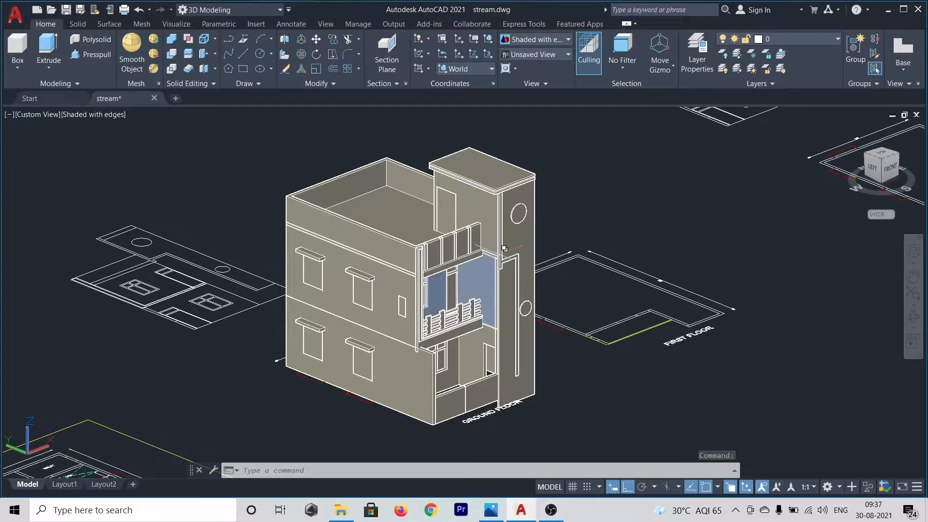
middle_click_drag(570, 372, 566, 351)
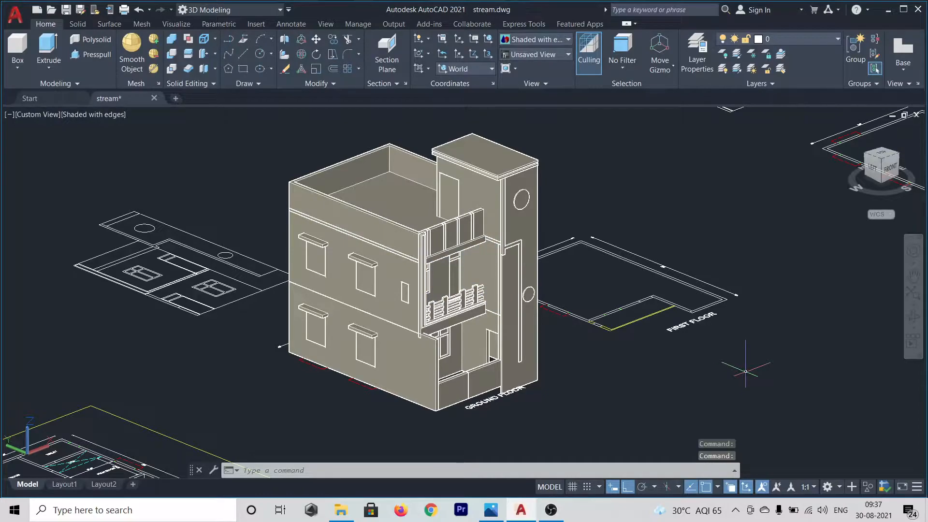
Open the Materials Browser and display the contents of the Autodesk Library
type("MAT")
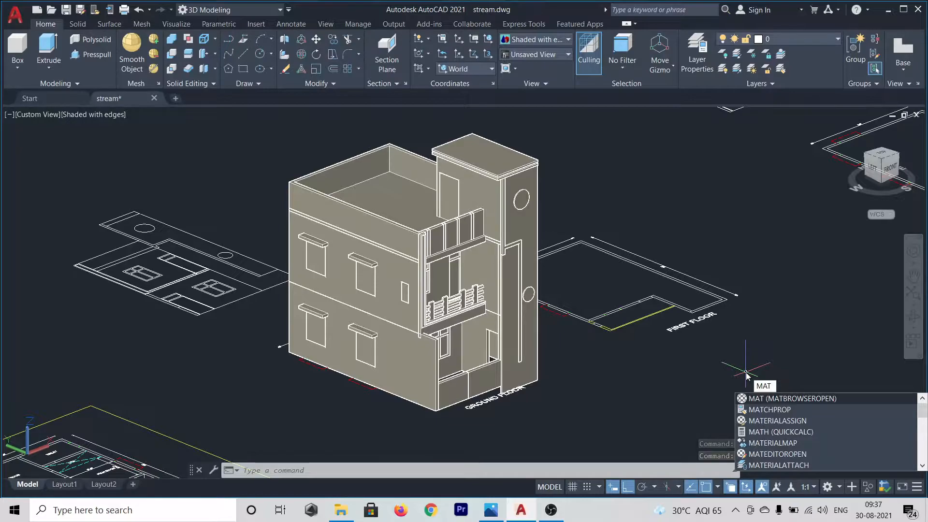
key("Return")
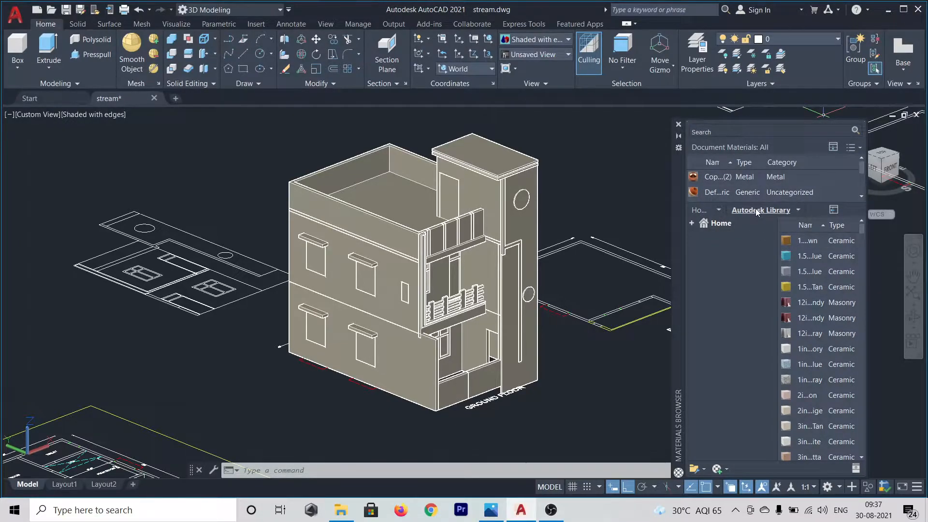
left_click(704, 214)
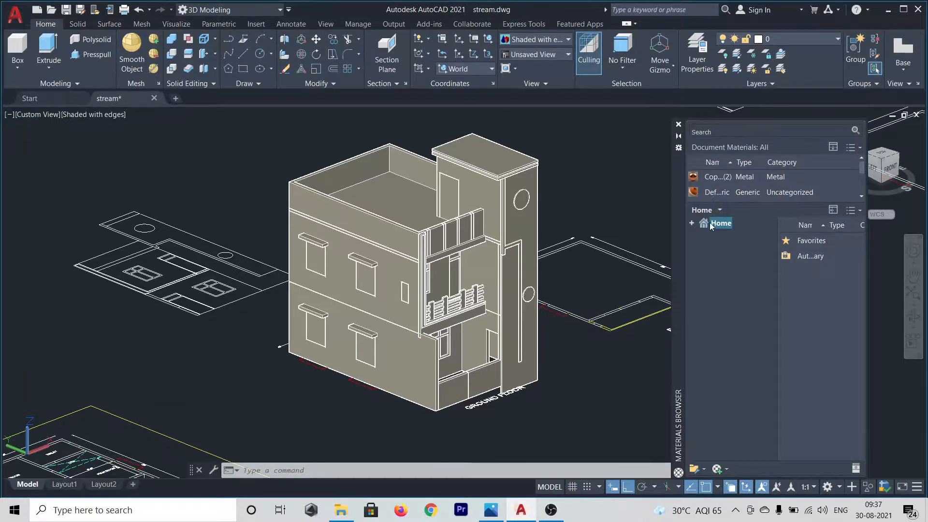
double_click(811, 258)
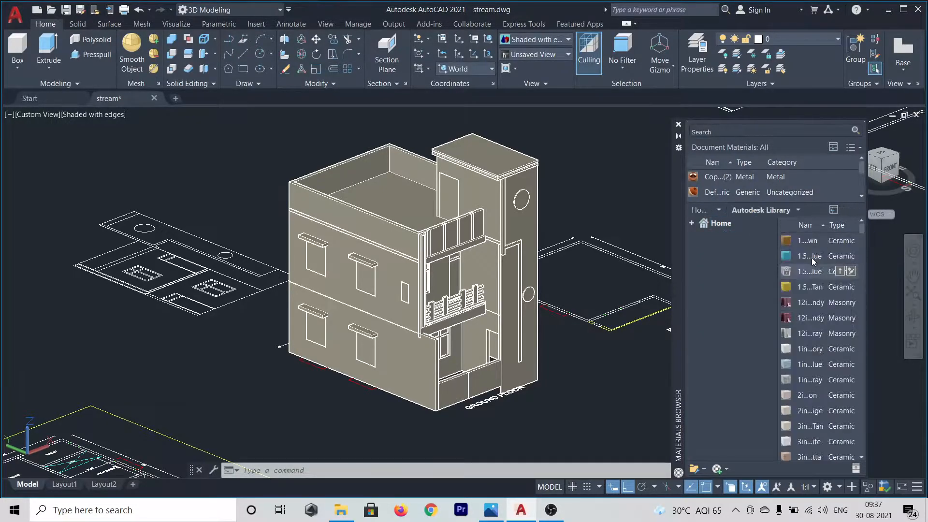
left_click(795, 210)
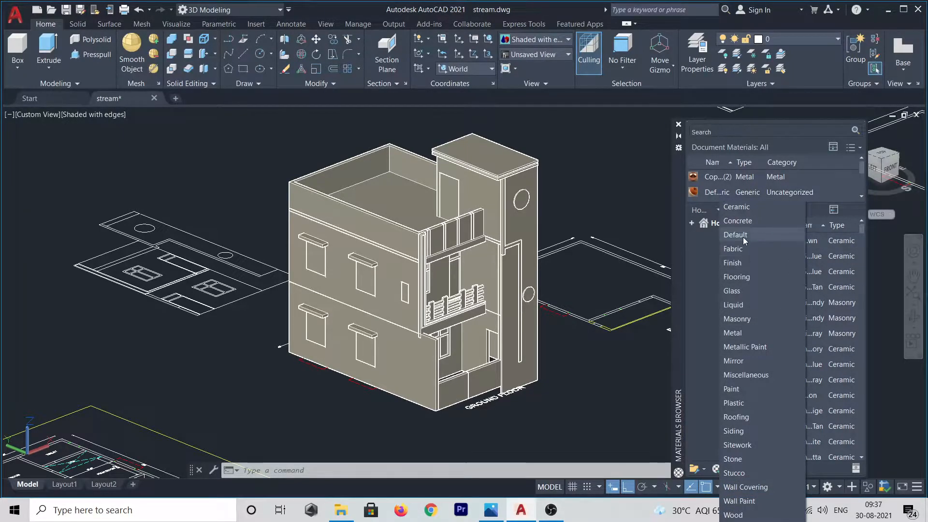
left_click(859, 214)
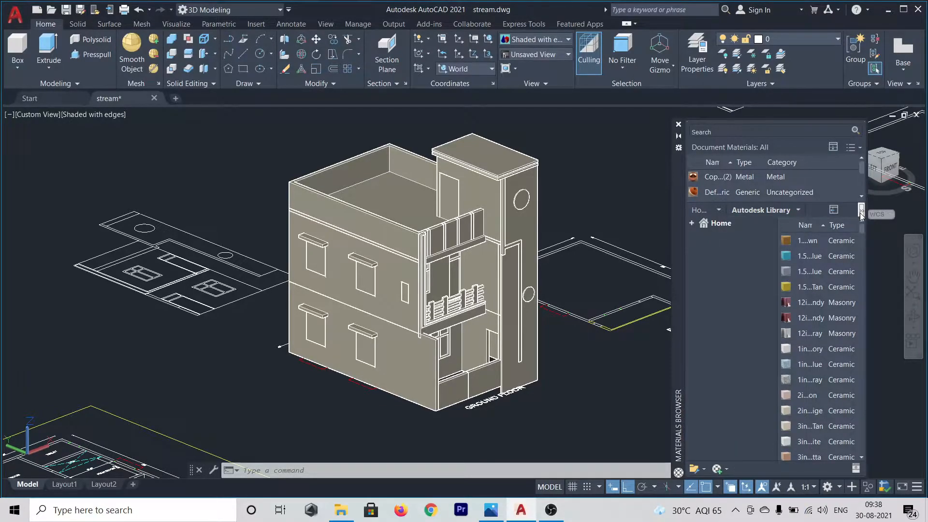
left_click(862, 147)
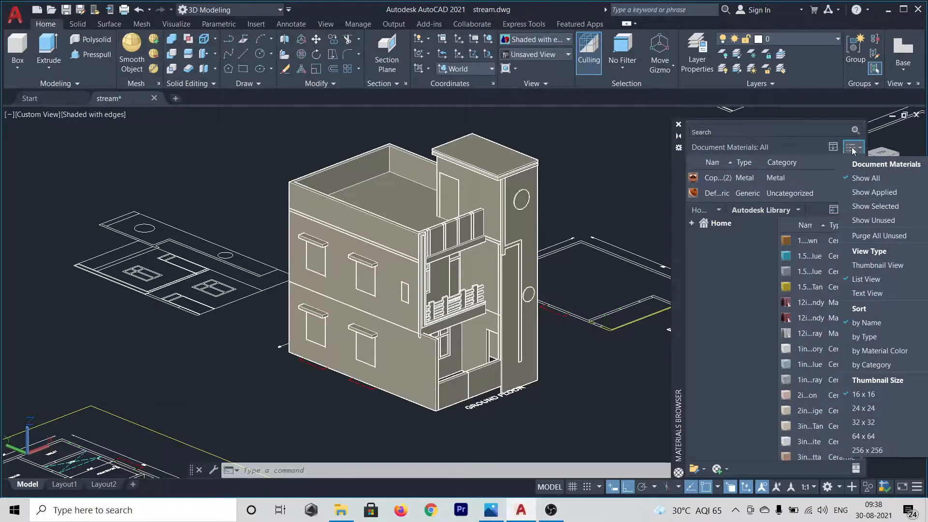
left_click(837, 132)
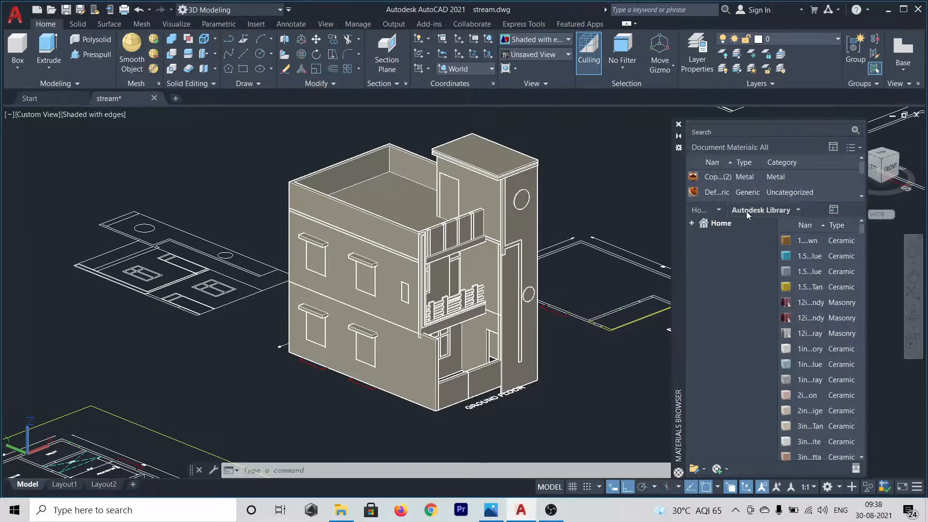
left_click(797, 209)
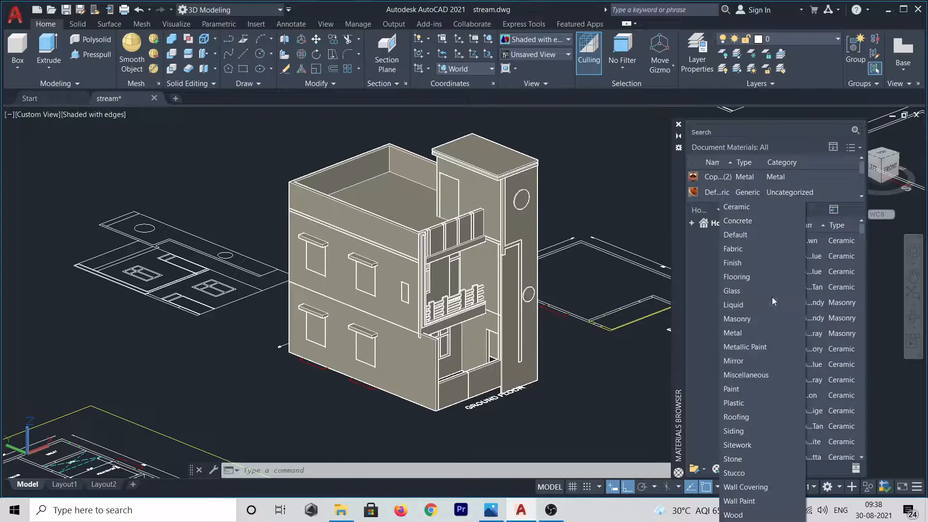
Filter the Autodesk Library to the Plastic material category
scroll(513, 171, "up", 9)
scroll(514, 170, "down", 8)
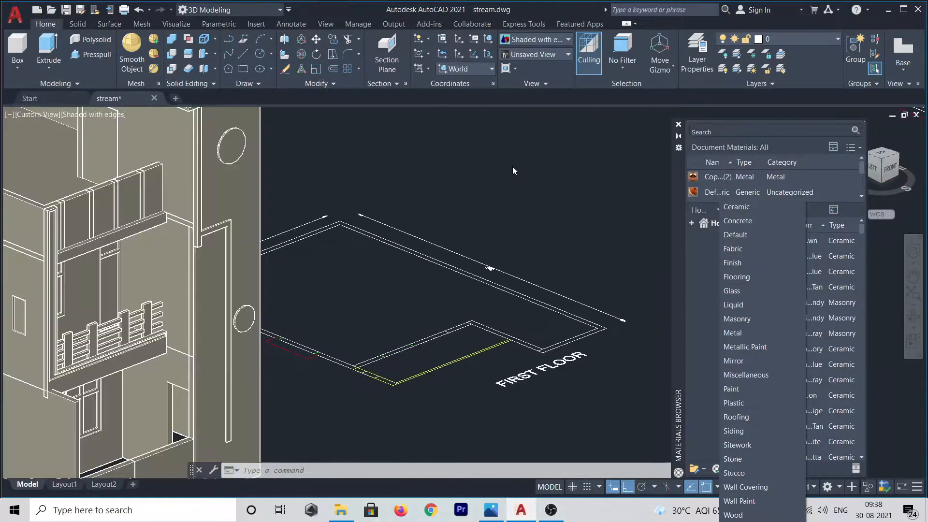
scroll(438, 161, "up", 4)
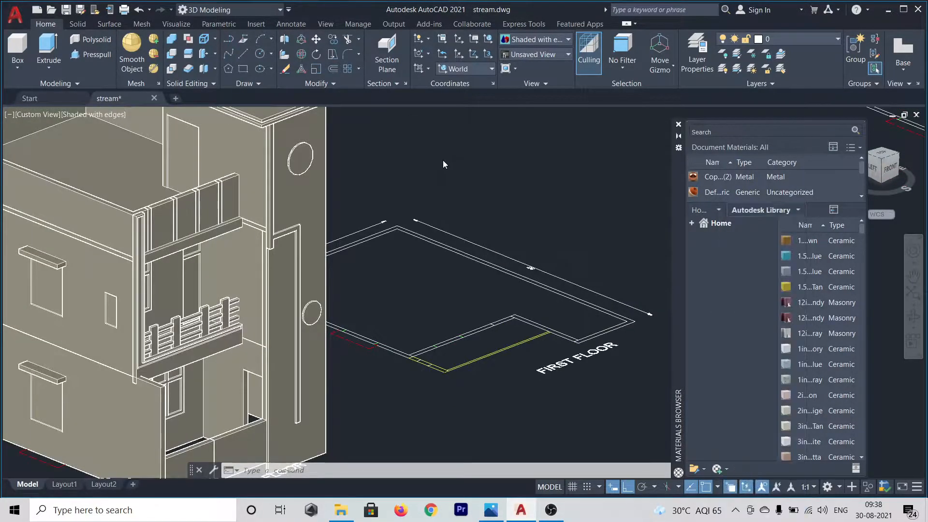
middle_click_drag(460, 194, 476, 232, "shift")
scroll(278, 223, "up", 3)
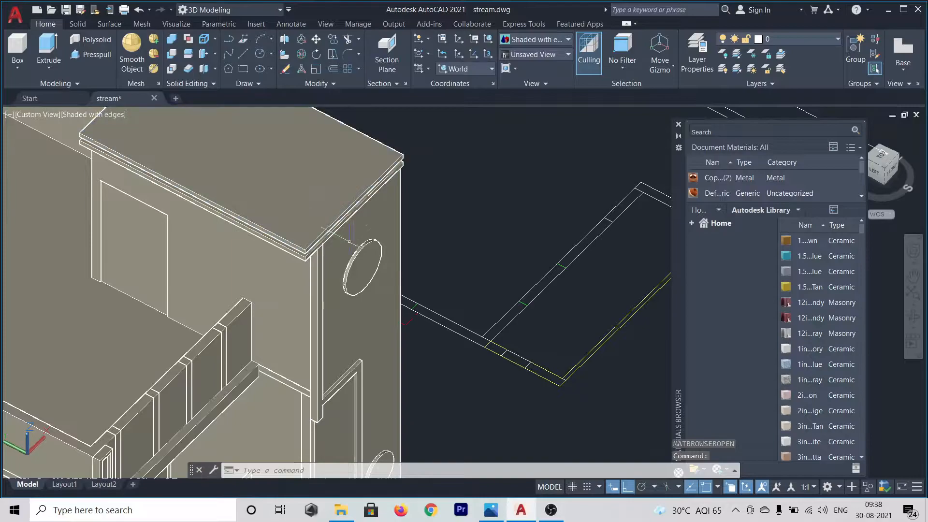
middle_click_drag(461, 197, 426, 306, "shift")
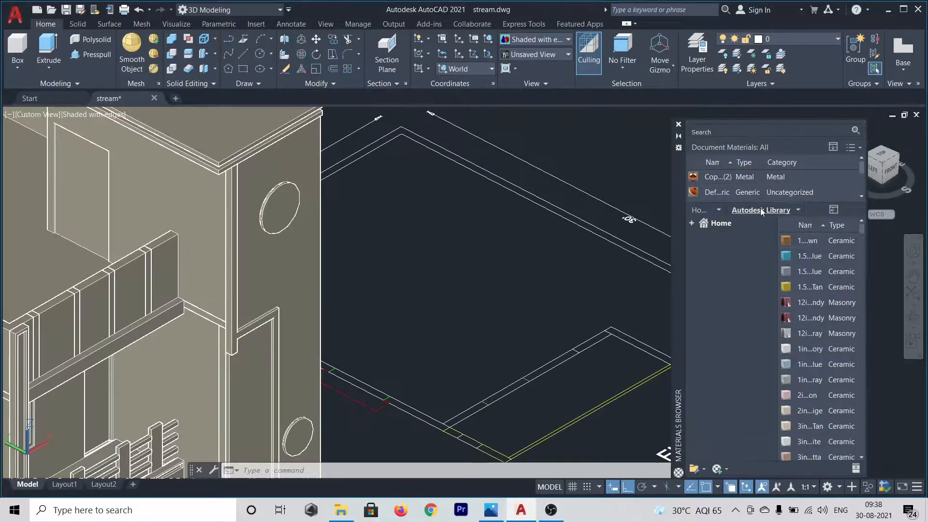
left_click(797, 210)
left_click(792, 221)
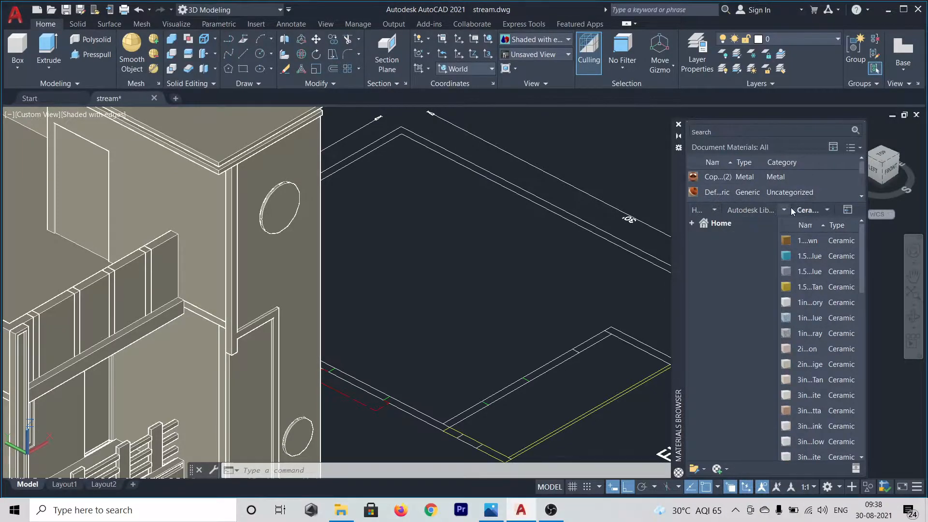
left_click(785, 210)
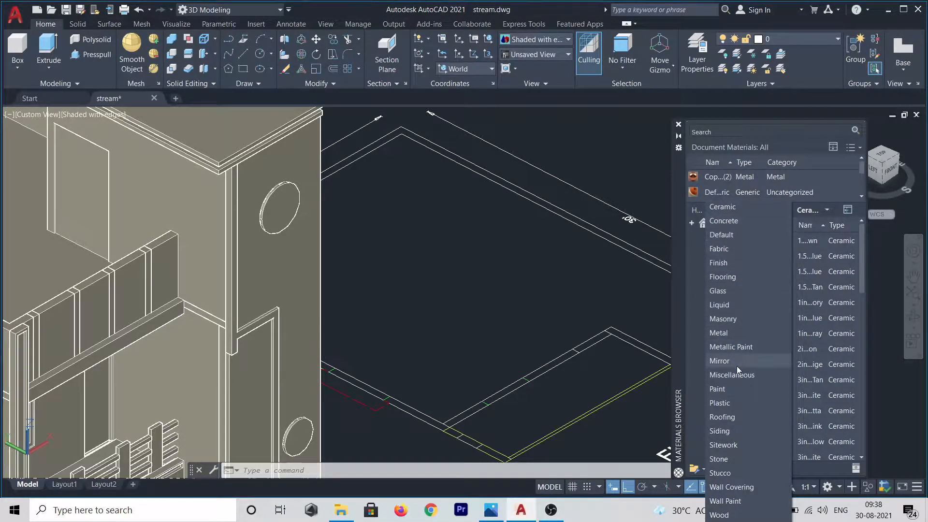
left_click(726, 404)
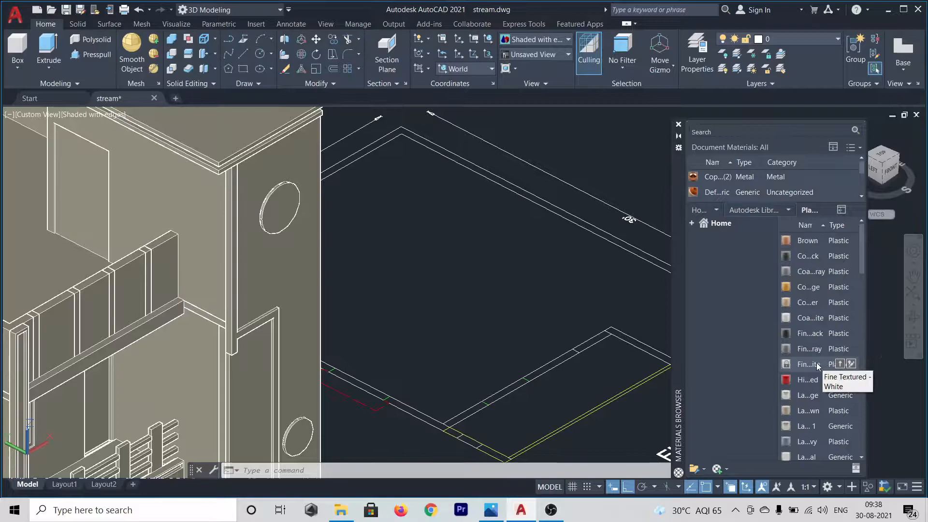
Open the PTFE plastic for editing and set its preview scene to a cube
scroll(817, 364, "down", 2)
scroll(815, 364, "down", 4)
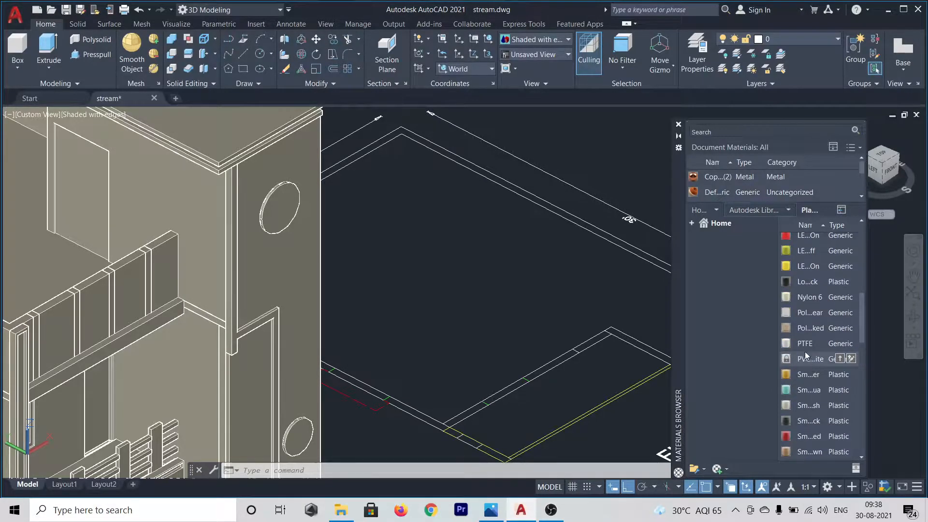
scroll(805, 352, "down", 1)
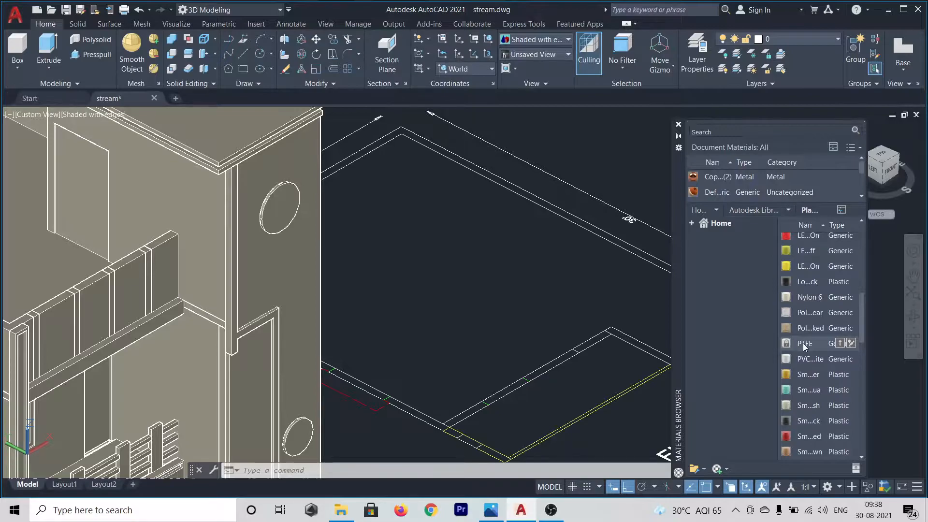
left_click(851, 343)
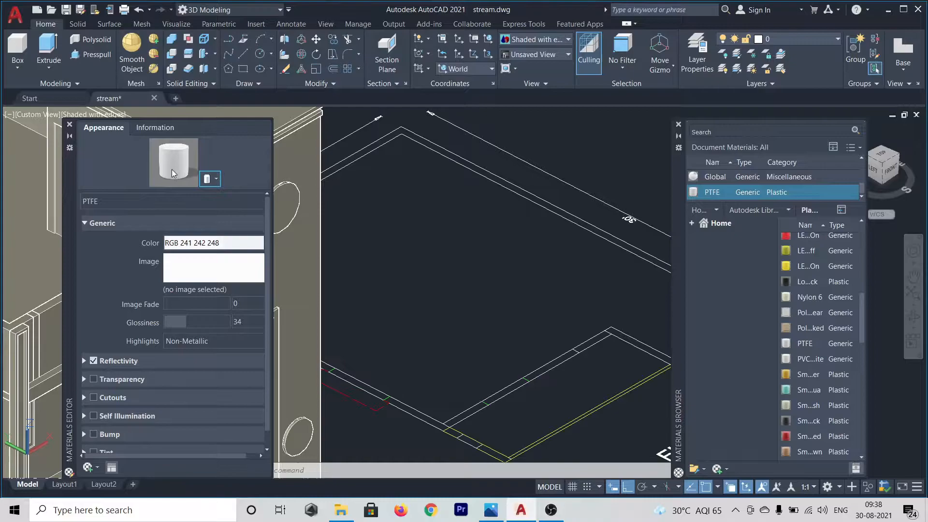
left_click(212, 179)
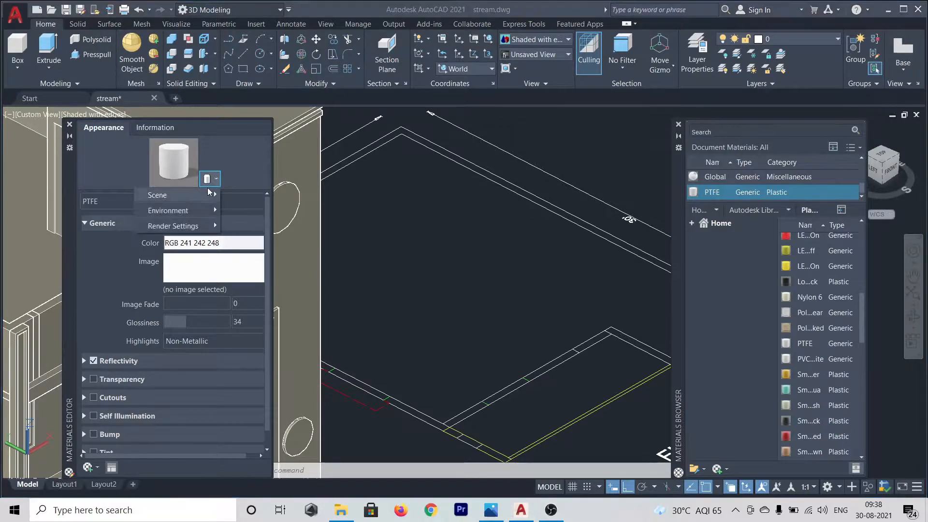
left_click(233, 208)
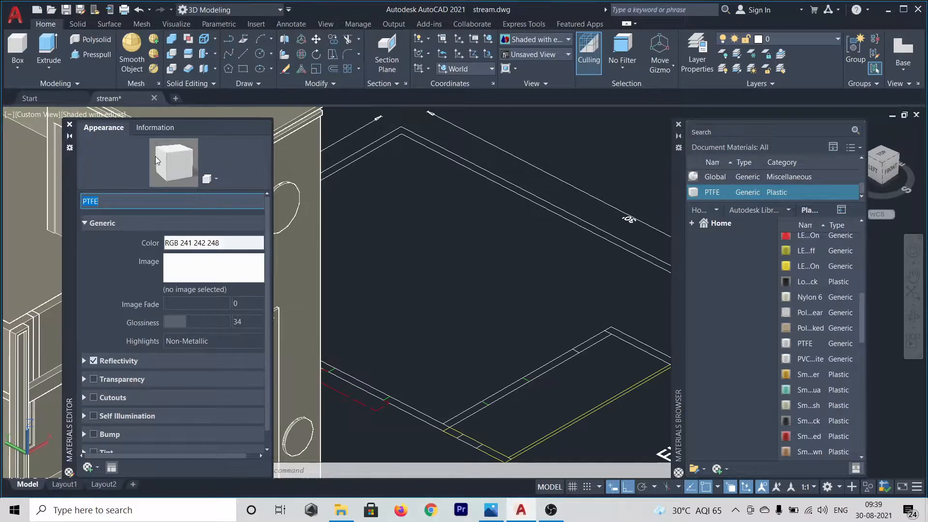
left_click(68, 126)
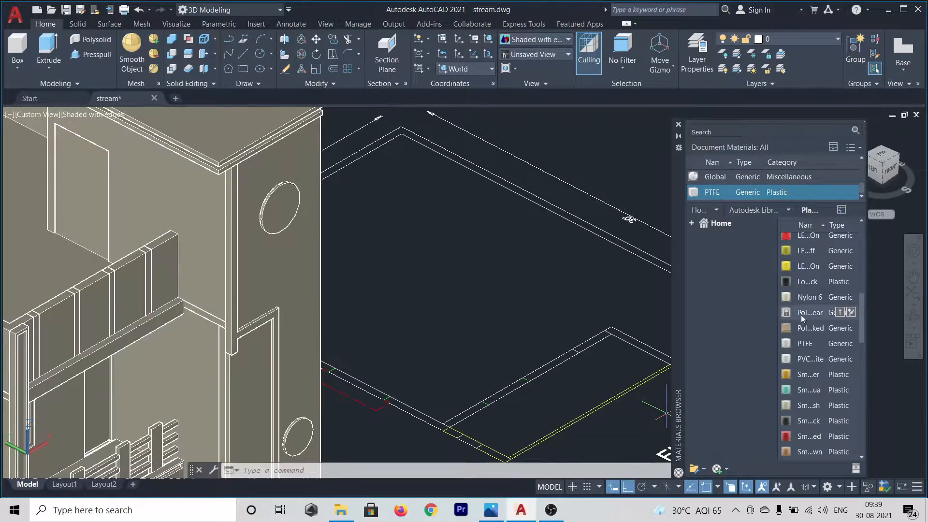
Look through the plastic materials and add the white PVC material to the document materials
mouse_move(799, 353)
scroll(799, 357, "down", 5)
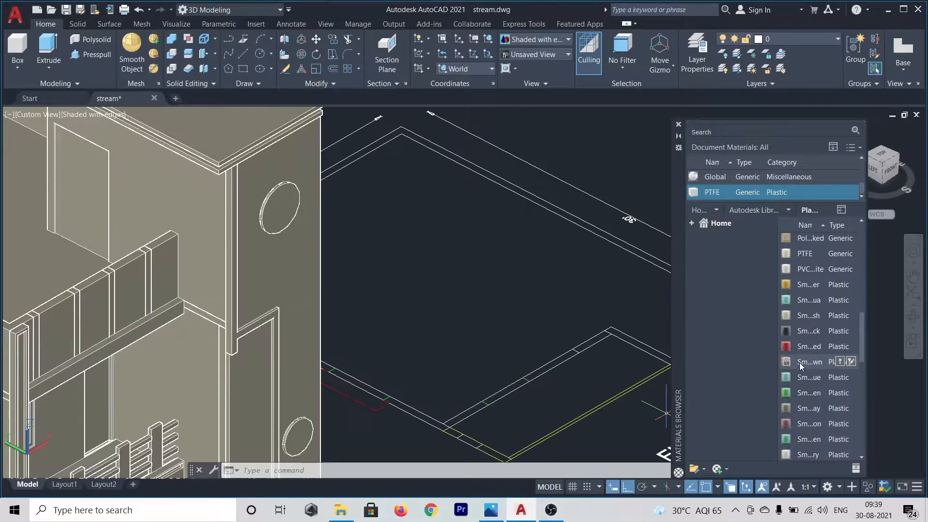
scroll(798, 367, "down", 4)
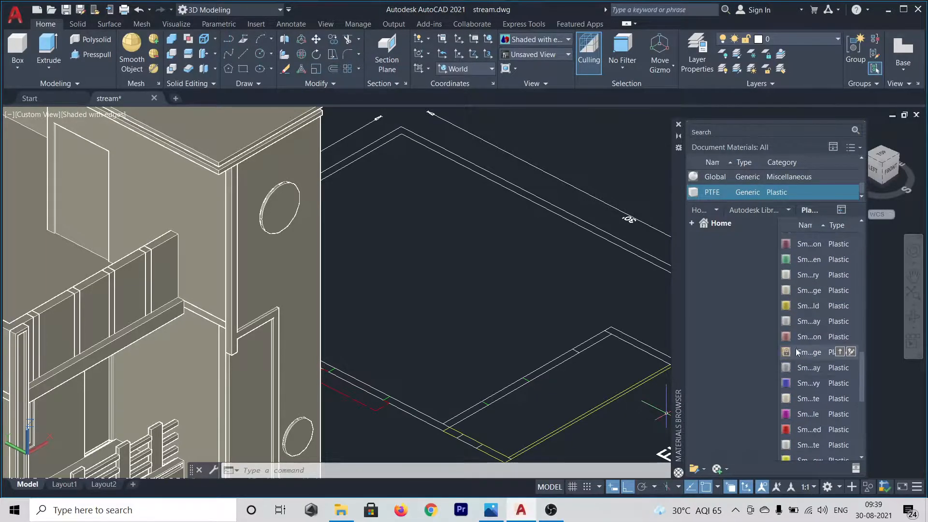
scroll(796, 347, "down", 4)
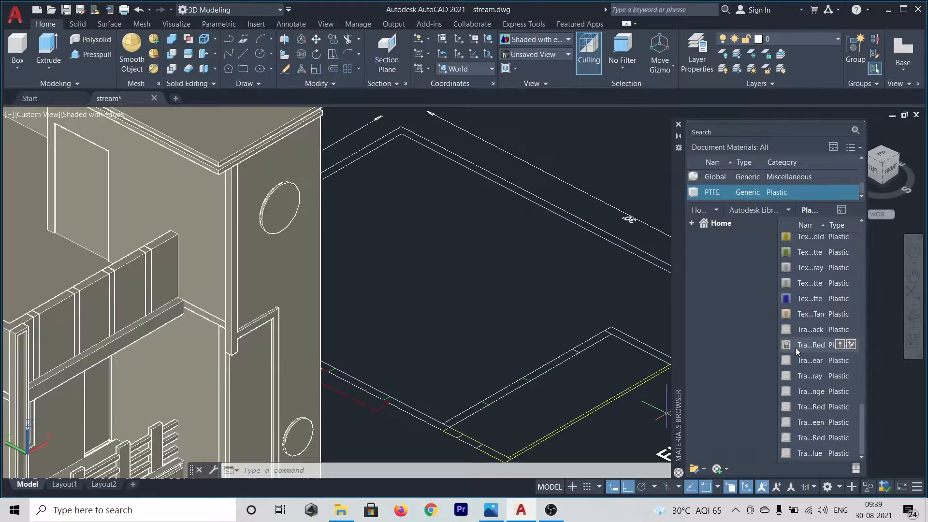
scroll(796, 347, "up", 5)
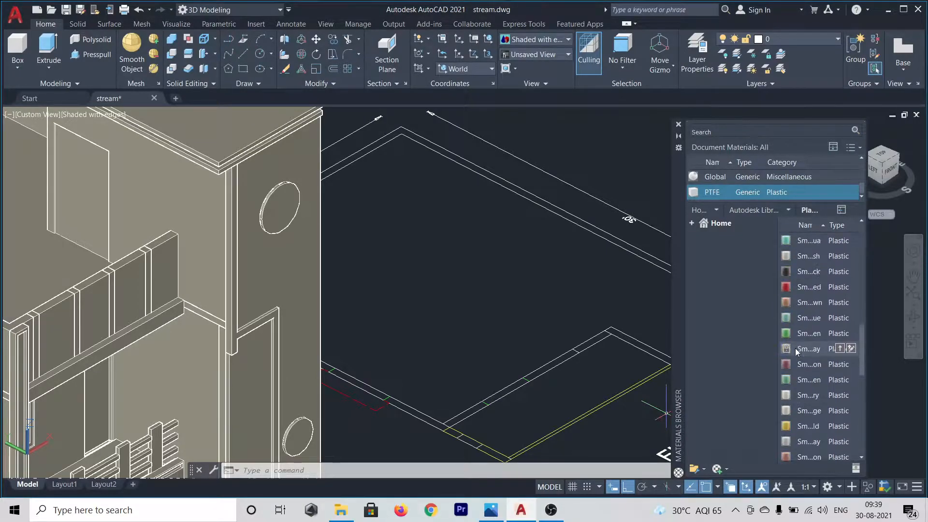
scroll(795, 348, "up", 2)
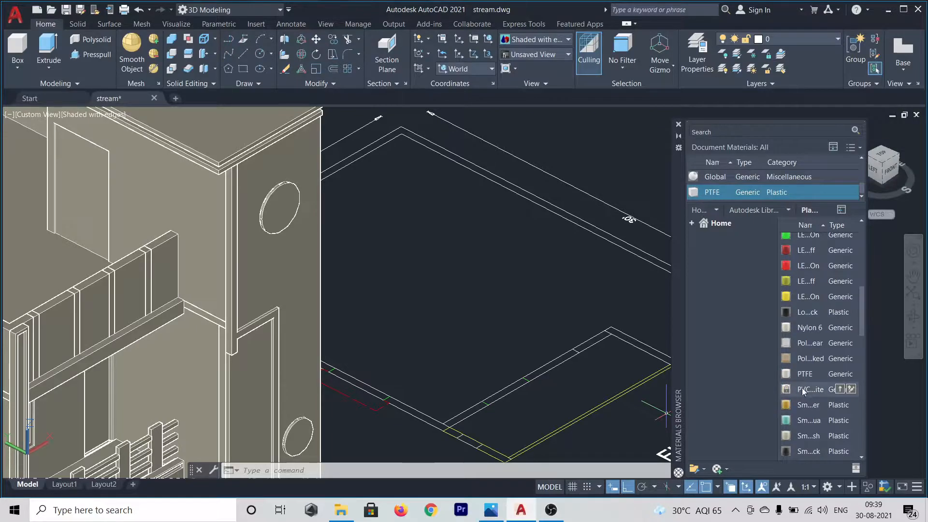
left_click_drag(804, 392, 370, 190)
left_click_drag(233, 134, 256, 208)
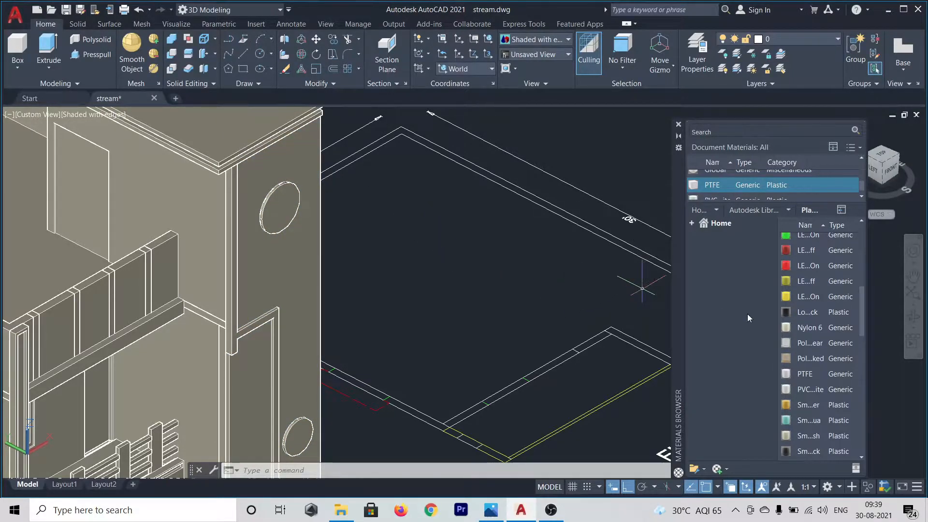
Assign the PTFE plastic from the Autodesk Library to the stair tower's roof slab
left_click(222, 148)
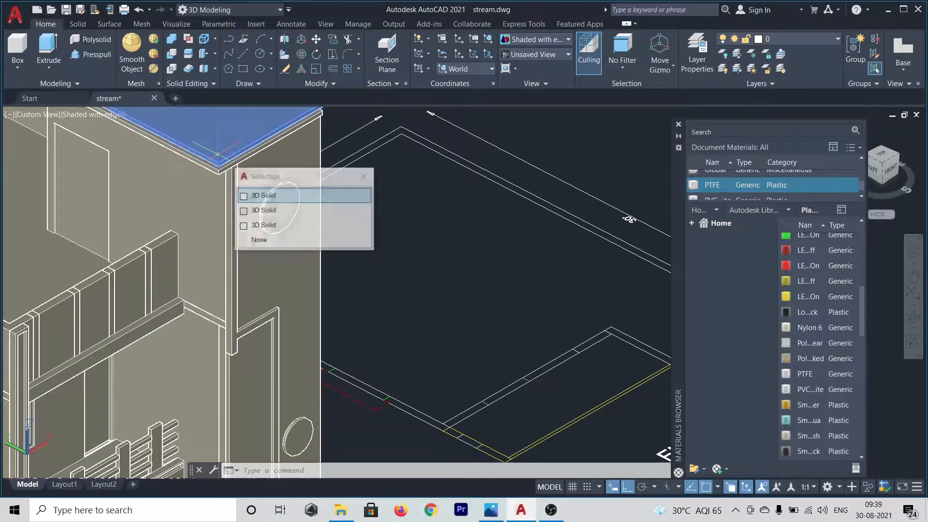
left_click(277, 195)
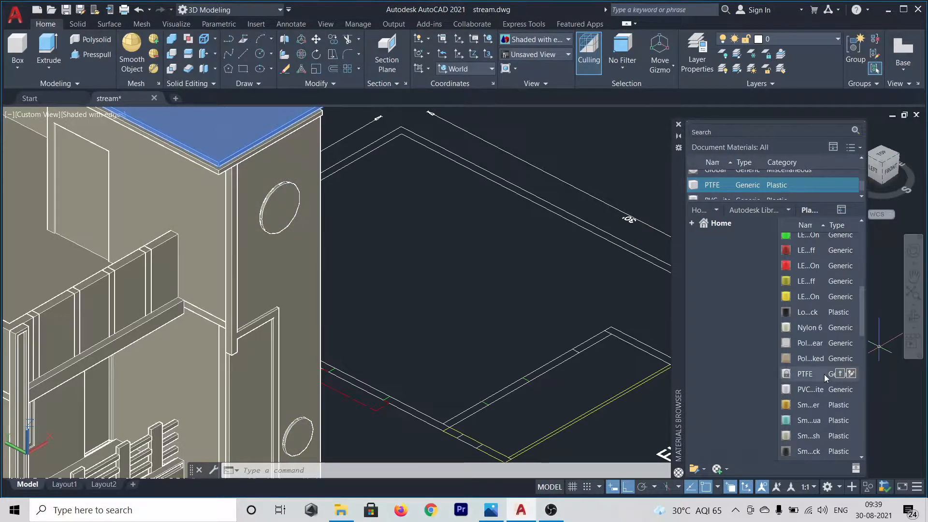
right_click(811, 376)
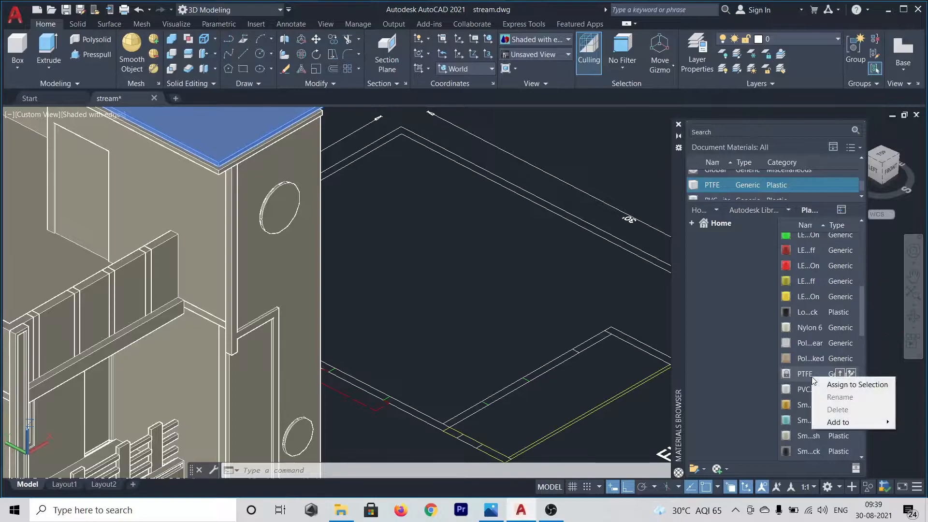
left_click(850, 385)
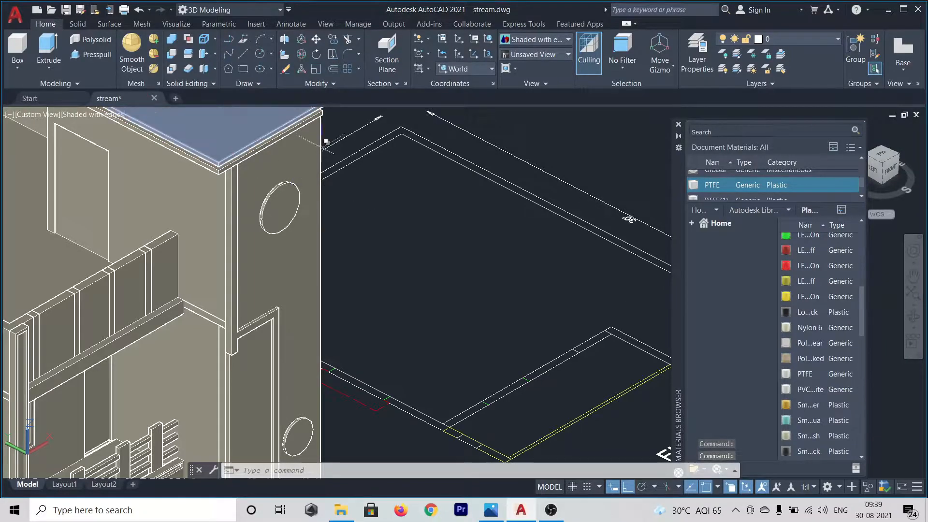
Switch the visual style to Realistic and bring the stair tower's whole roof slab into view
left_click(561, 39)
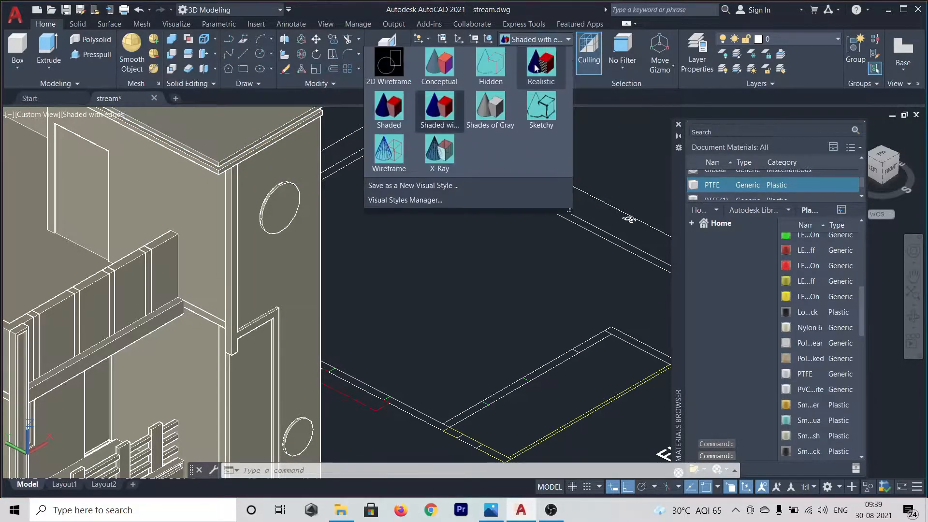
left_click(541, 63)
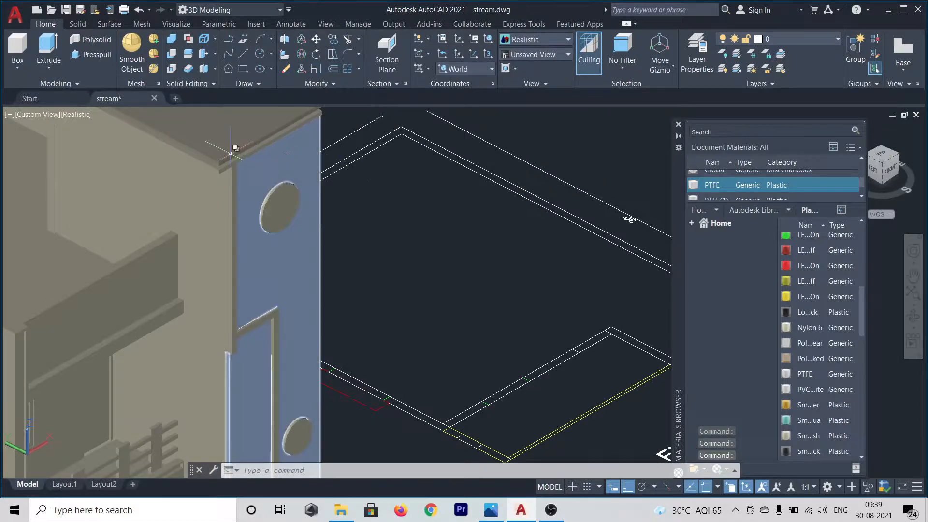
middle_click_drag(416, 222, 460, 309)
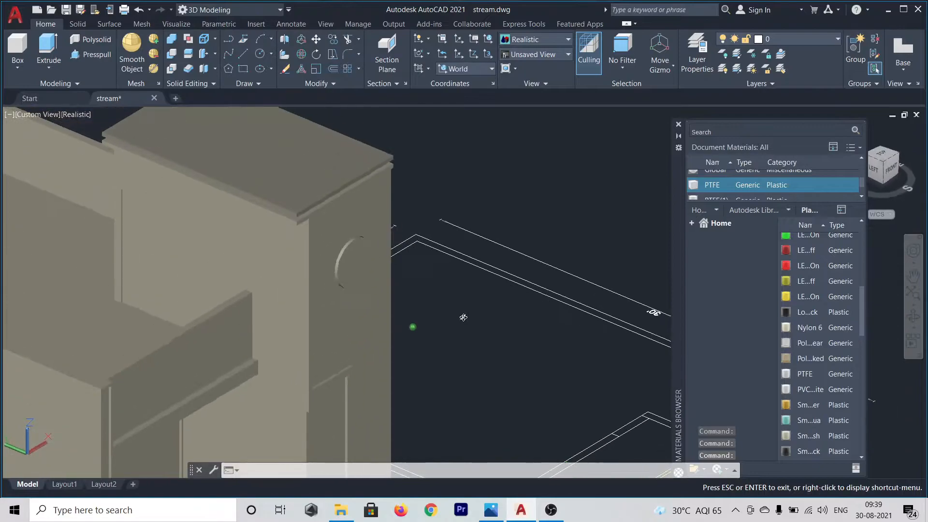
Assign the bright red LED On plastic to the stair tower's roof slab
mouse_move(803, 270)
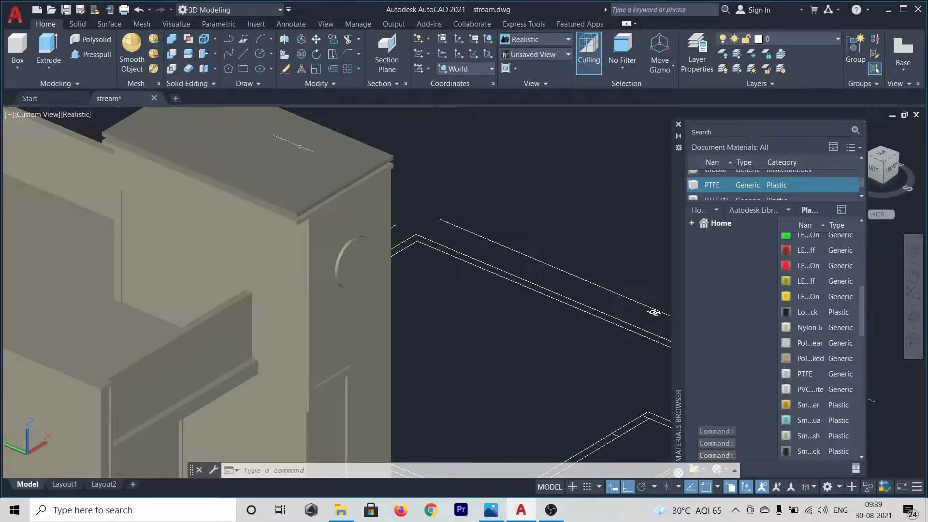
left_click(266, 162)
left_click(372, 212)
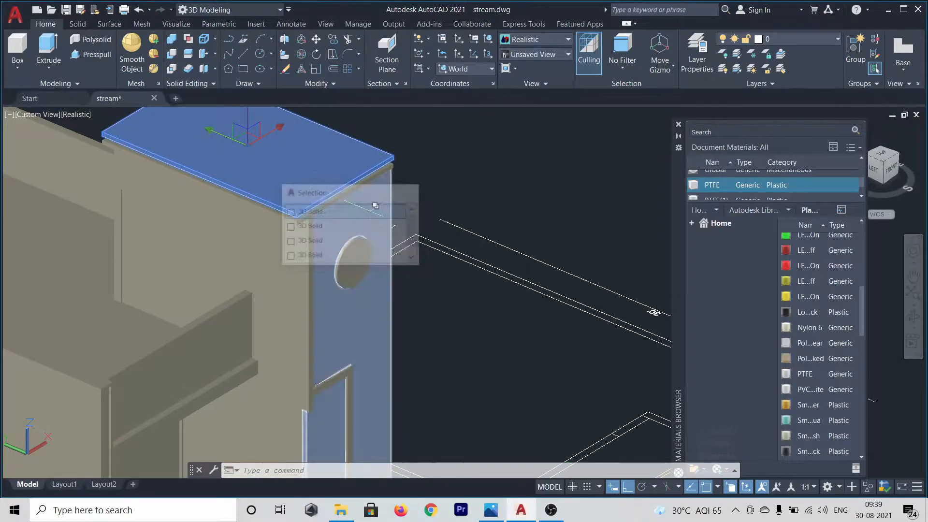
right_click(810, 268)
left_click(833, 272)
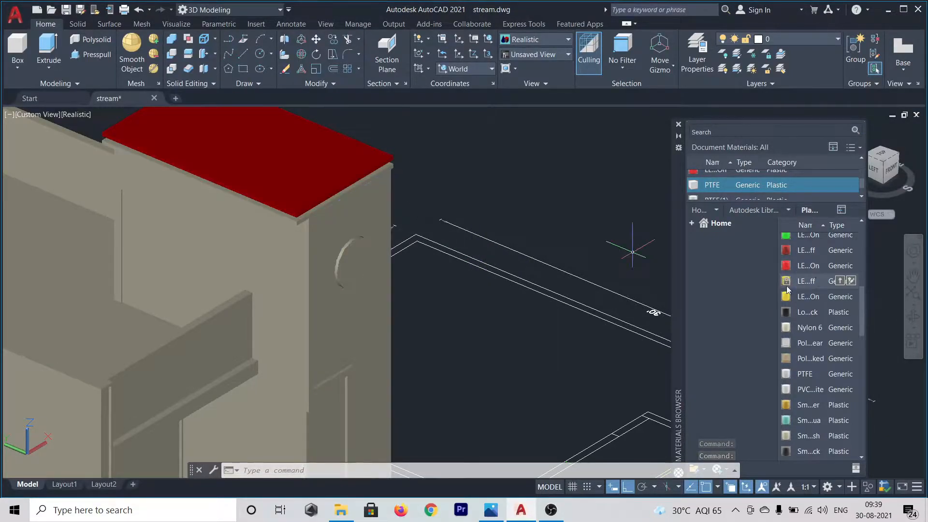
Look through the plastic materials and open the library's PTFE in the Materials Editor
scroll(810, 297, "up", 2)
scroll(810, 296, "up", 3)
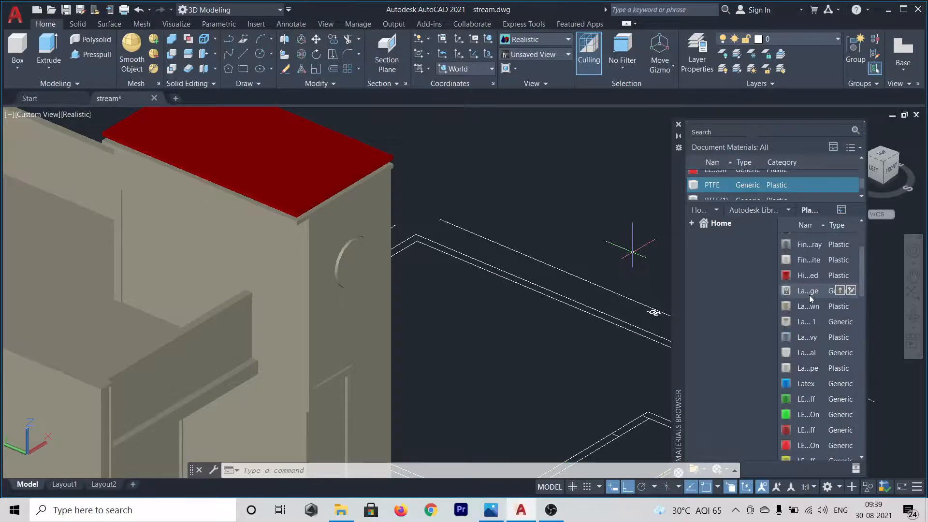
scroll(805, 294, "down", 15)
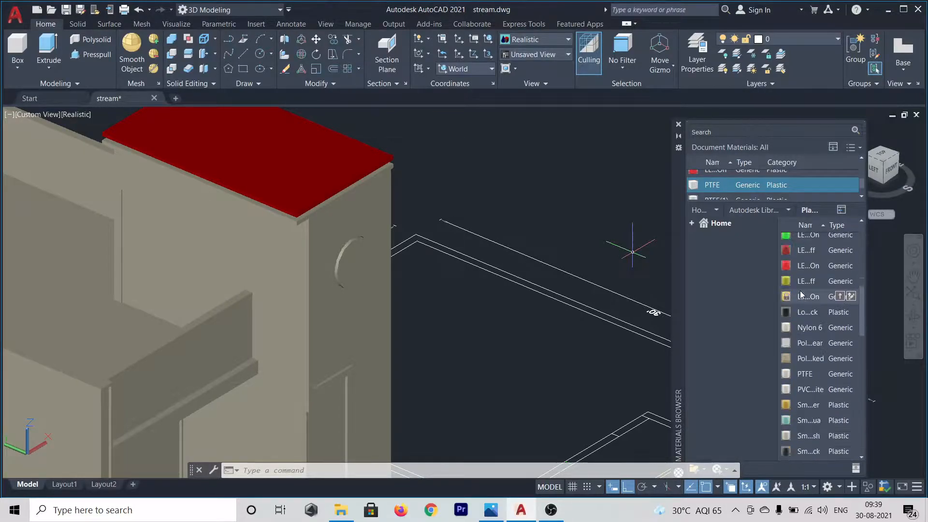
scroll(799, 290, "down", 2)
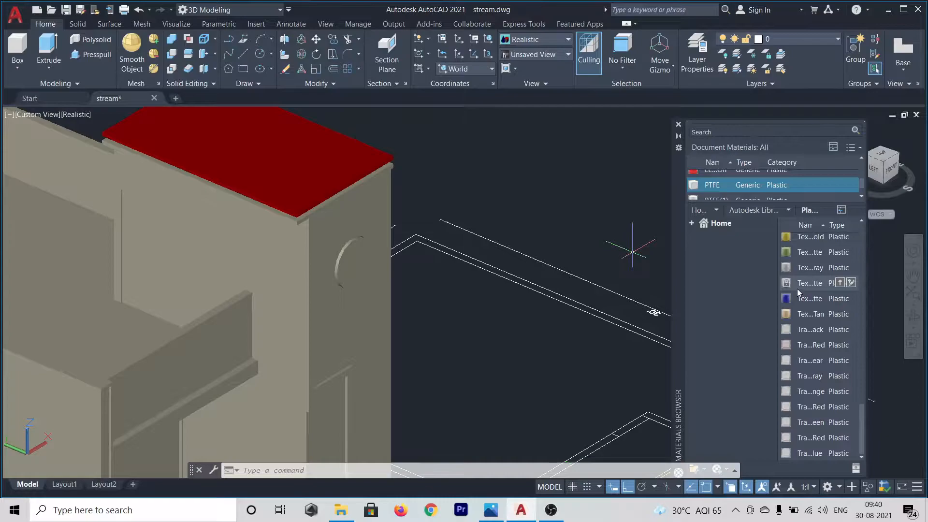
scroll(803, 287, "up", 5)
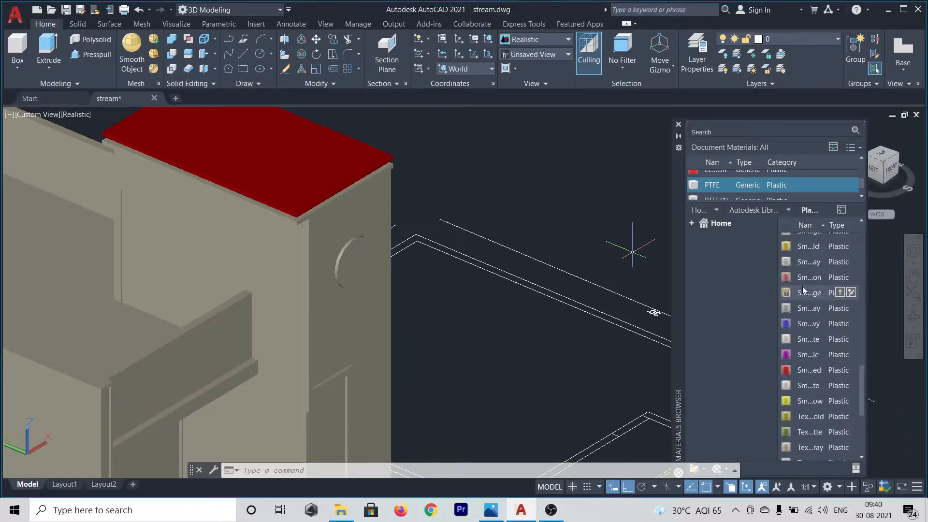
scroll(802, 287, "up", 2)
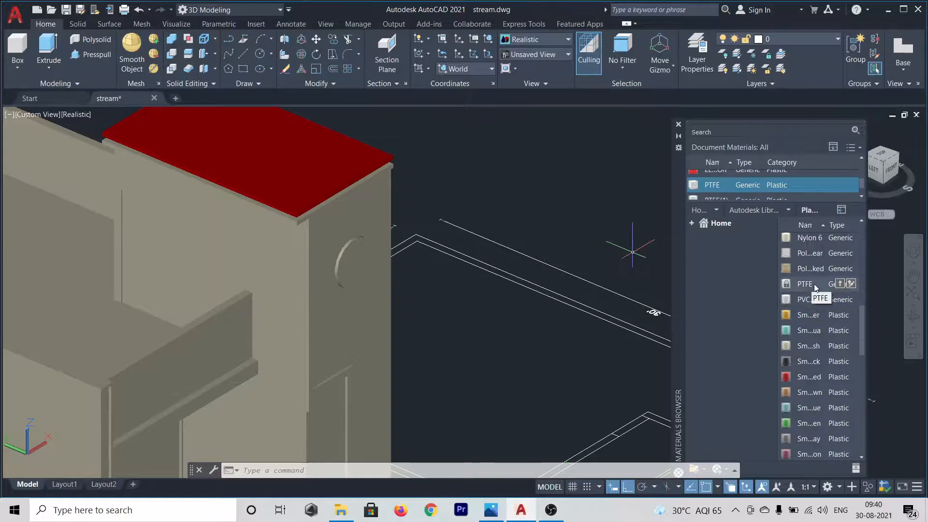
left_click(851, 284)
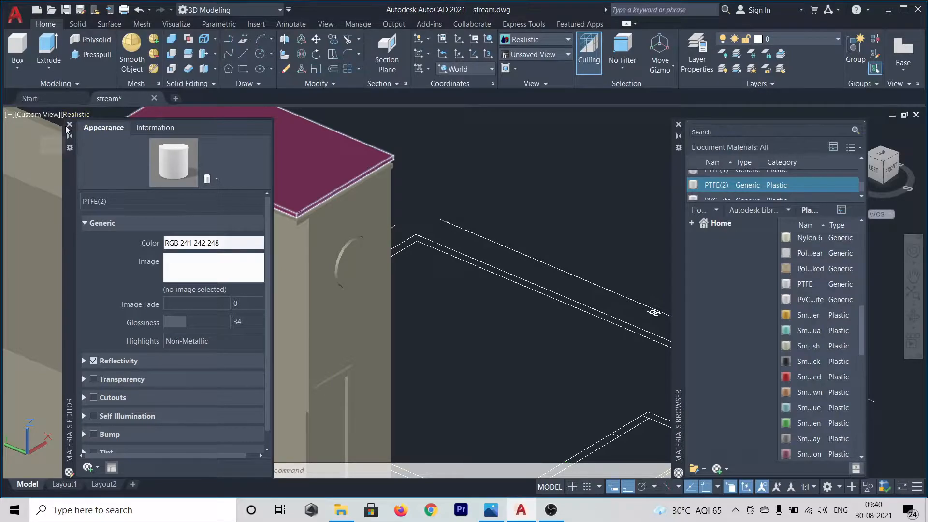
Replace the red material on the tower's roof slab with PTFE and clear the slab selection
mouse_move(842, 302)
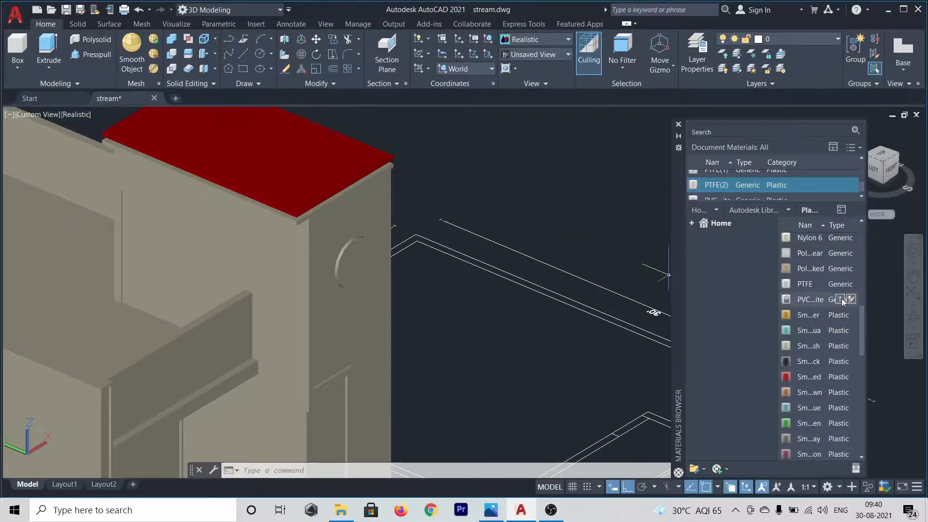
left_click_drag(814, 286, 383, 207)
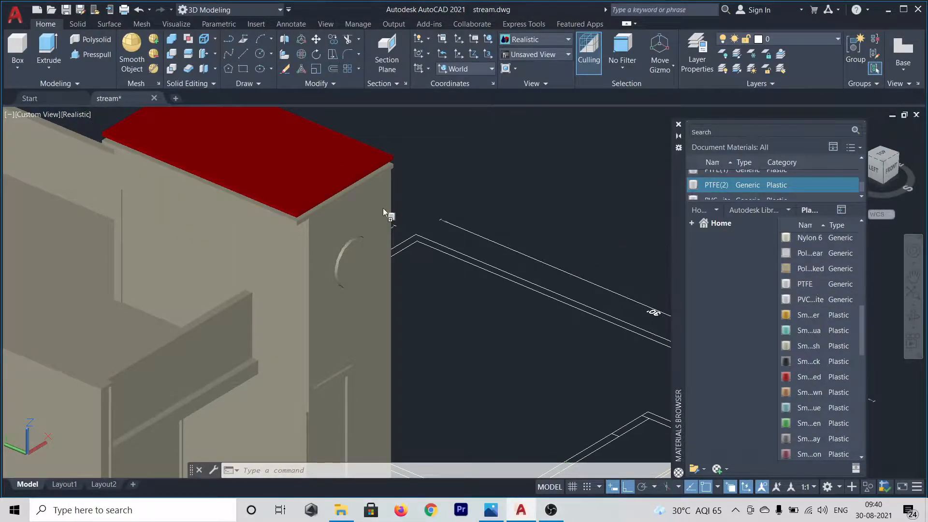
left_click_drag(312, 187, 319, 184)
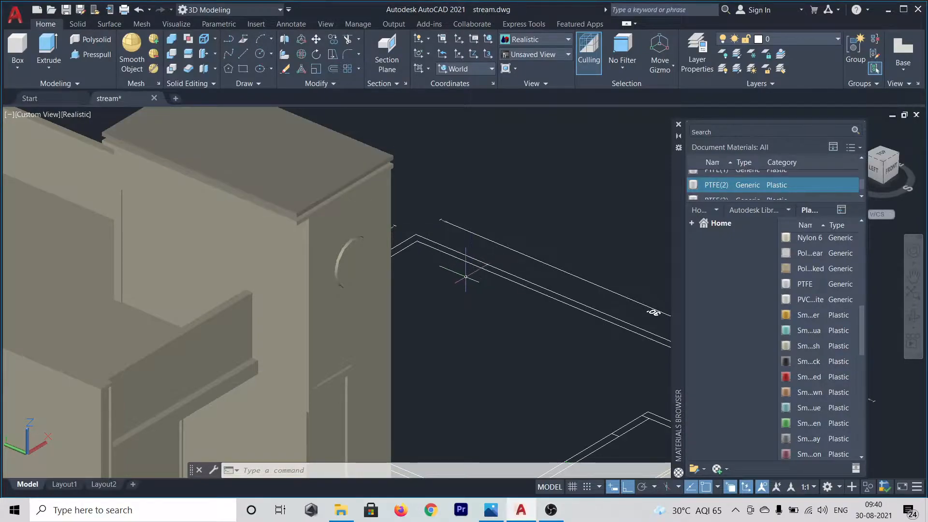
left_click(301, 194)
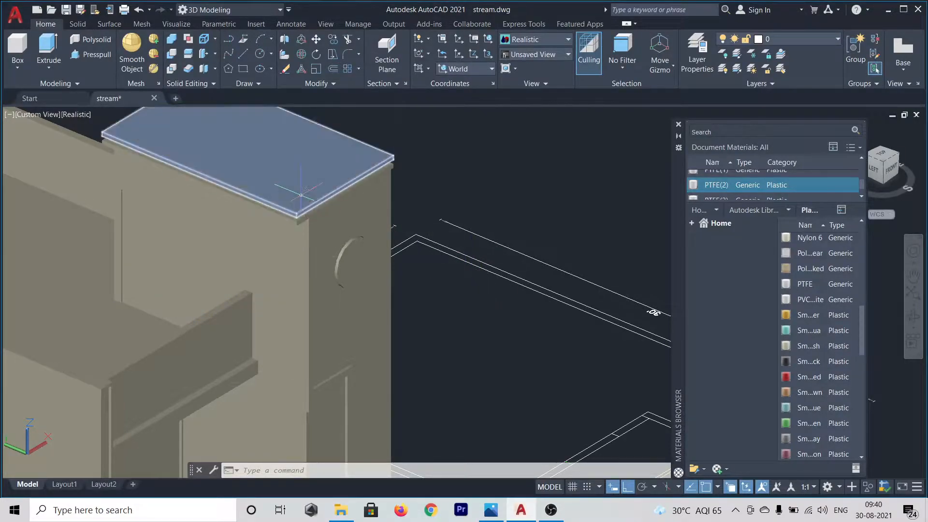
key("Escape")
Try the La...al Generic material from the plastic category on the tower's roof slab
scroll(803, 289, "up", 2)
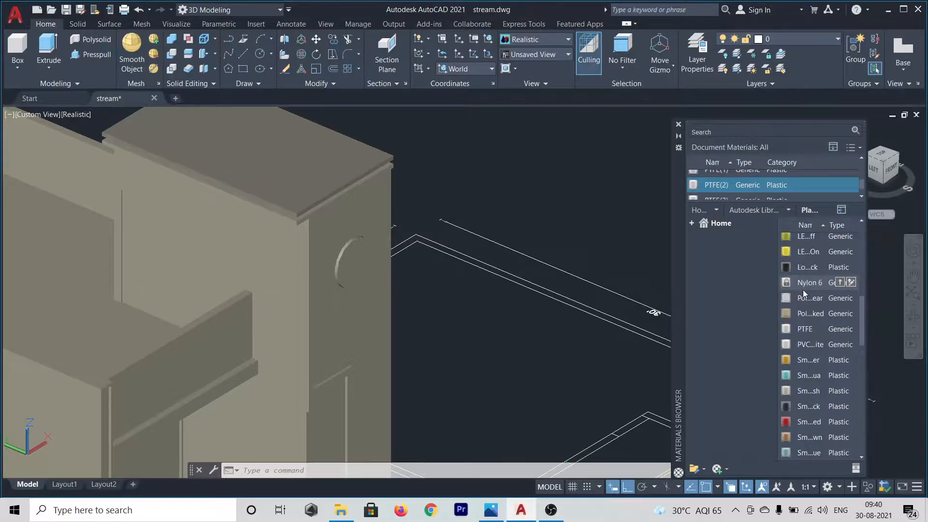
scroll(803, 285, "up", 2)
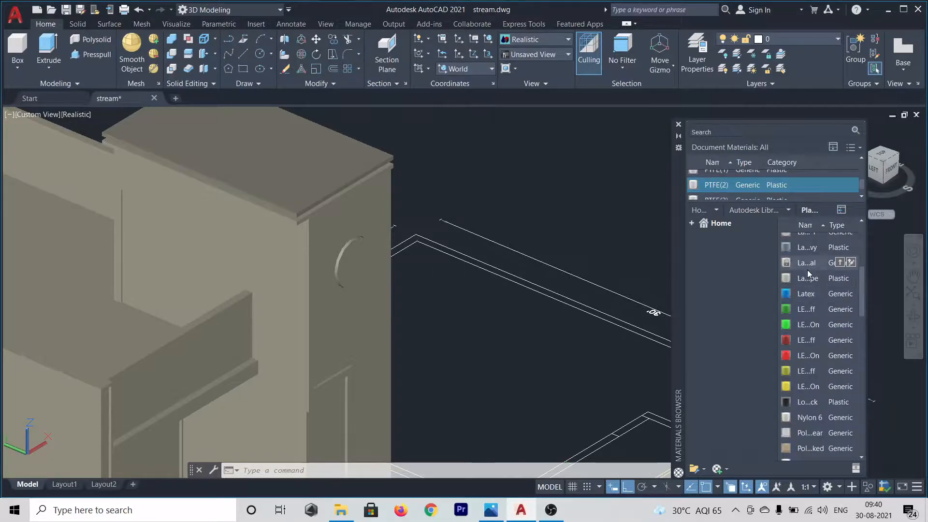
left_click_drag(809, 260, 316, 156)
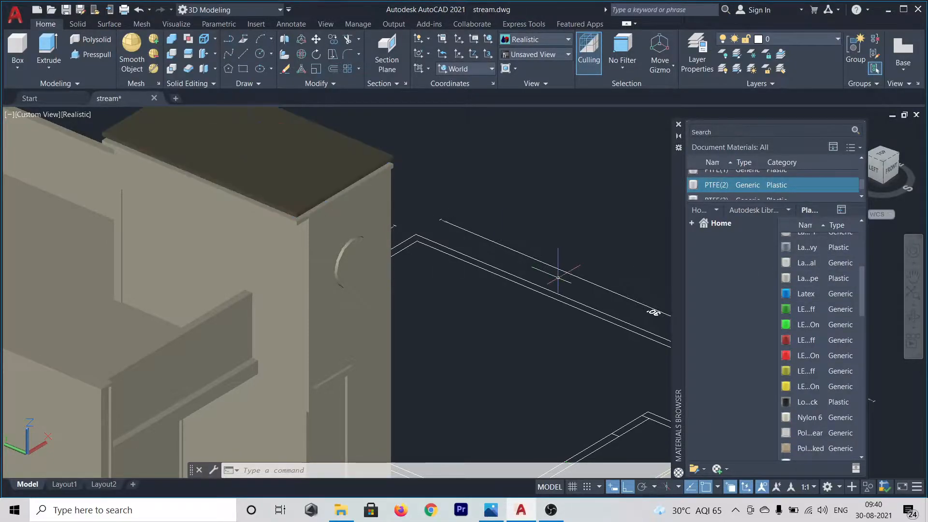
Apply the white plastics Fin...ite and Coa...ite from the library to the tower's roof slab
scroll(810, 269, "up", 2)
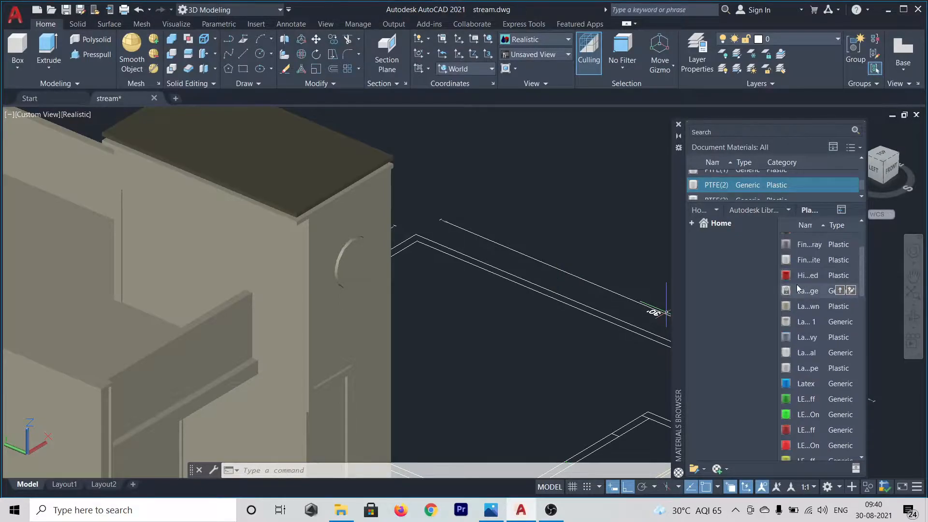
left_click_drag(801, 263, 359, 207)
scroll(787, 303, "up", 2)
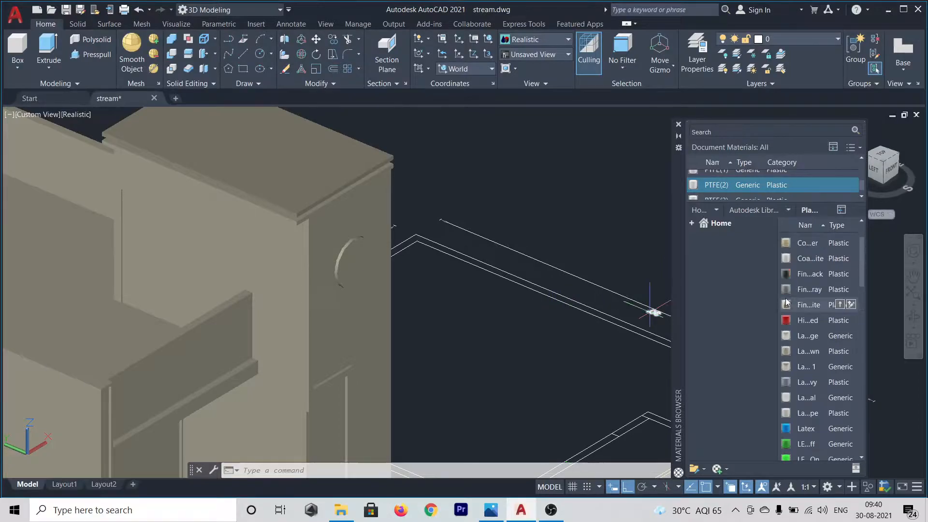
left_click_drag(787, 303, 373, 215)
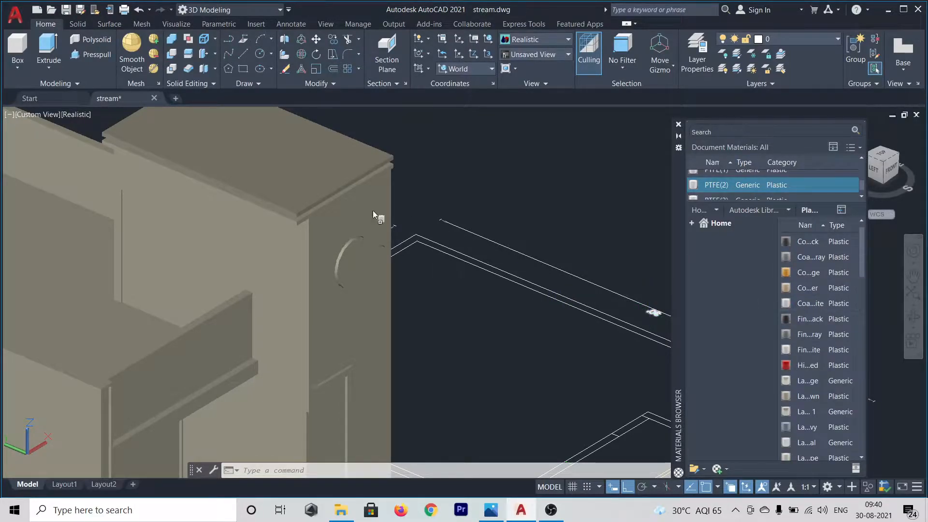
Look through the smooth, textured and transparent plastics in the Autodesk Library
scroll(842, 350, "up", 1)
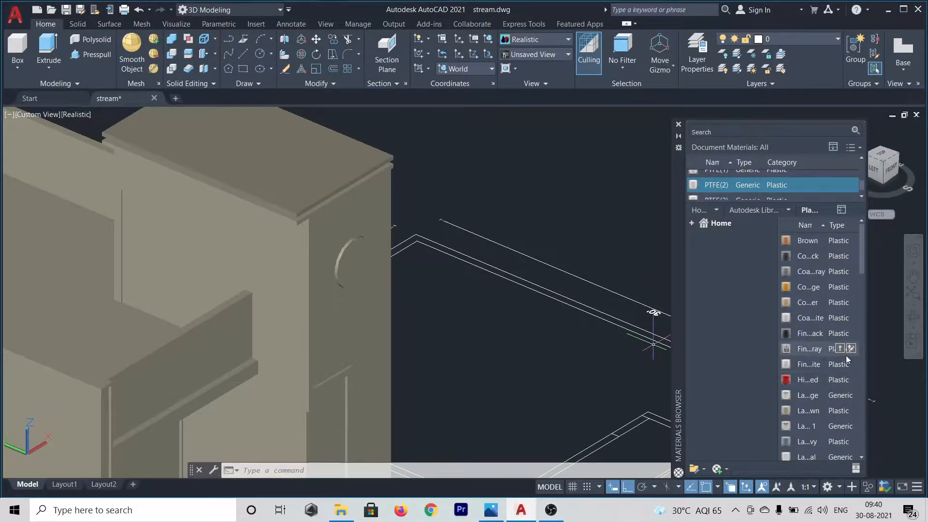
scroll(844, 360, "down", 20)
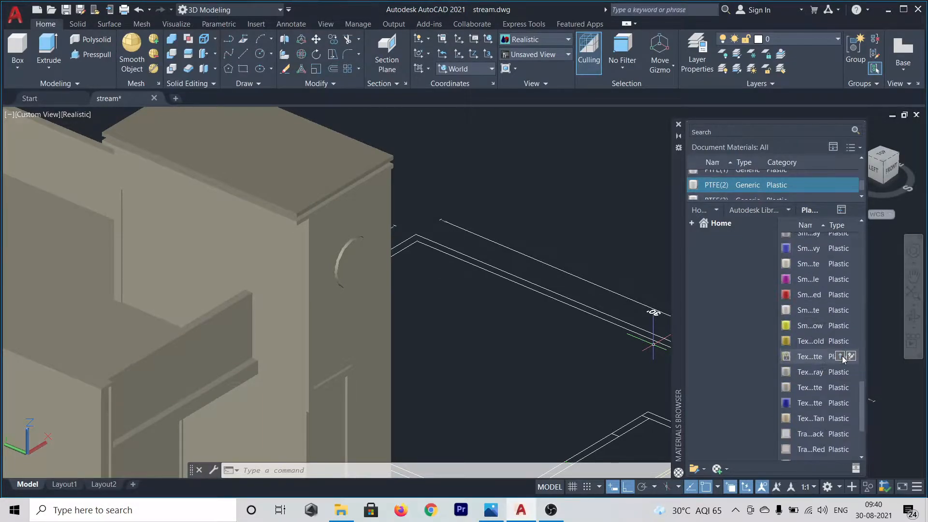
scroll(822, 326, "up", 6)
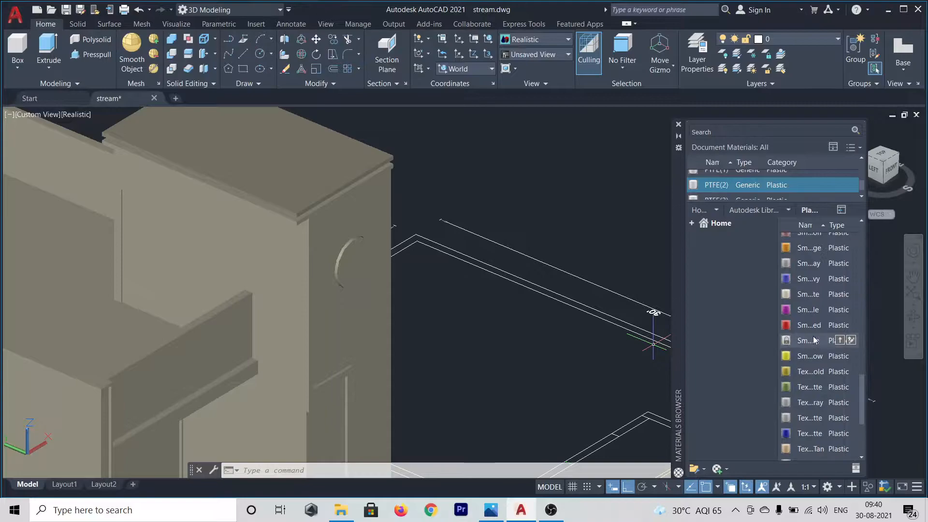
scroll(813, 336, "up", 3)
scroll(810, 324, "up", 6)
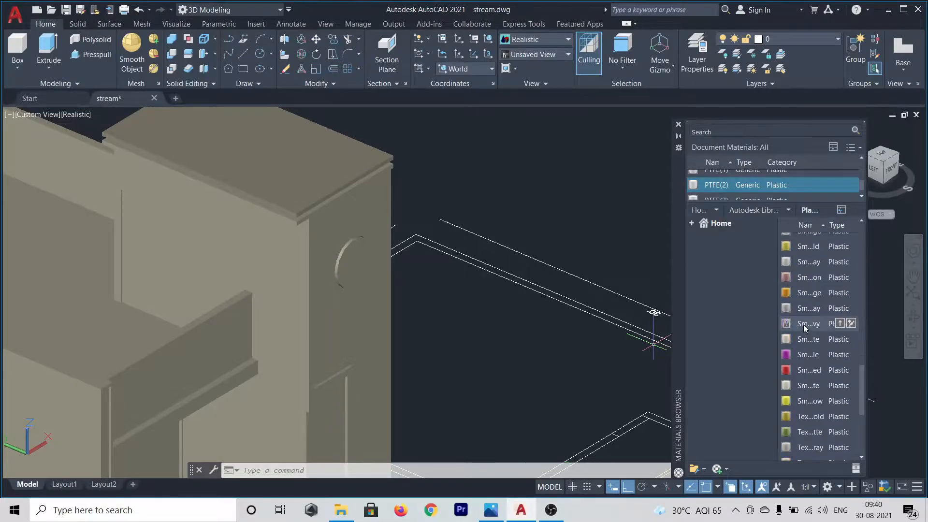
scroll(815, 358, "down", 3)
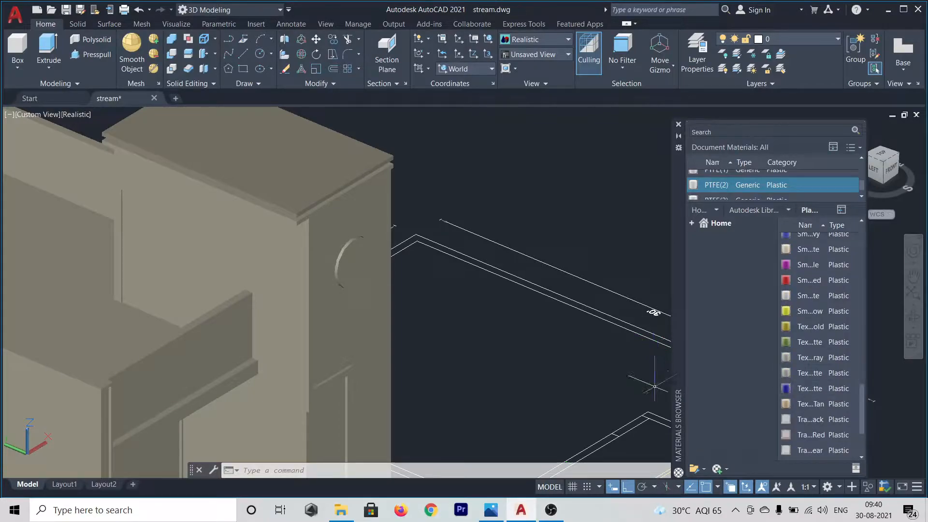
Assign the blue textured matte plastic to the recessed band between the stair tower's two roof slabs and clear the selection
scroll(340, 208, "up", 2)
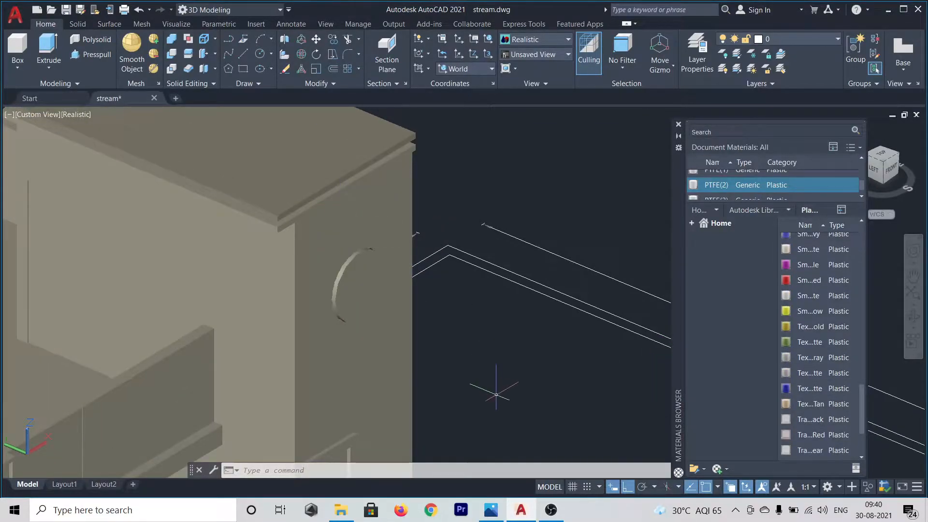
scroll(496, 395, "up", 2)
middle_click_drag(496, 395, 481, 438, "shift")
scroll(495, 376, "down", 3)
middle_click_drag(566, 256, 526, 381, "shift")
middle_click_drag(516, 252, 525, 232, "shift")
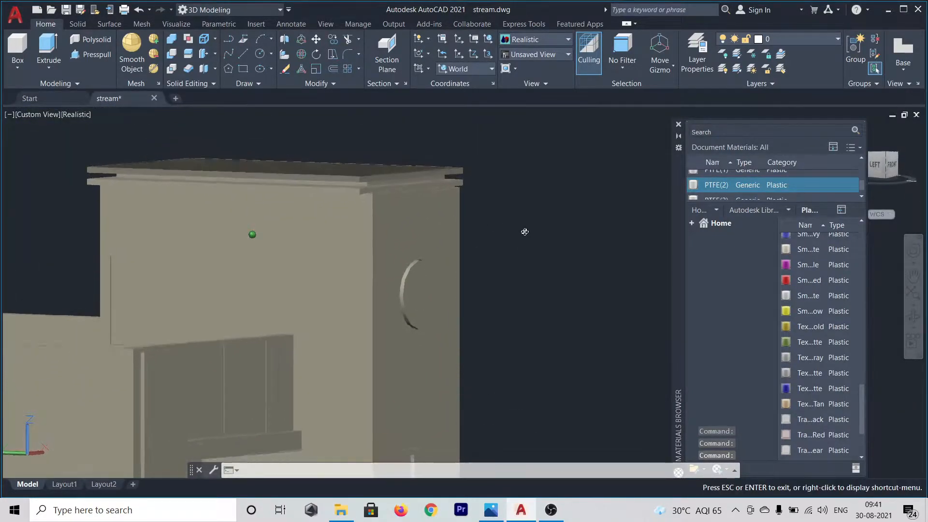
scroll(361, 161, "up", 5)
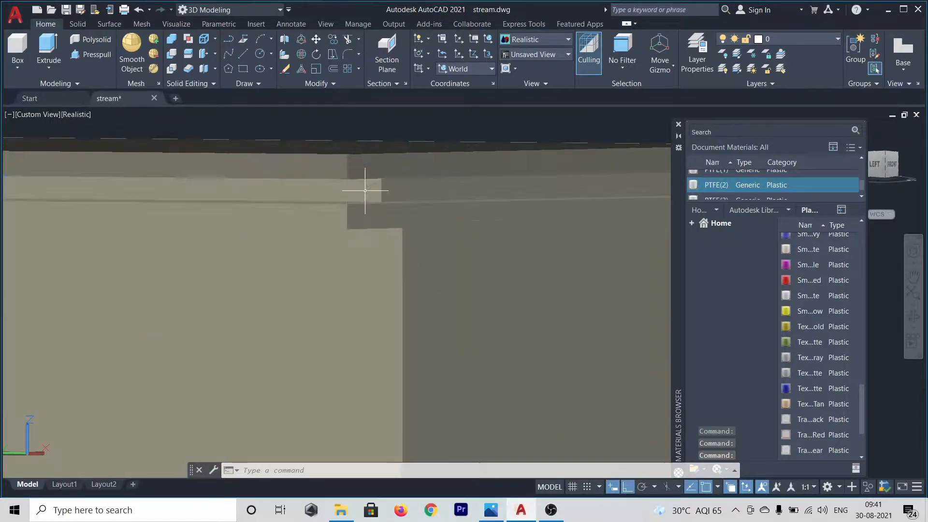
left_click(372, 189)
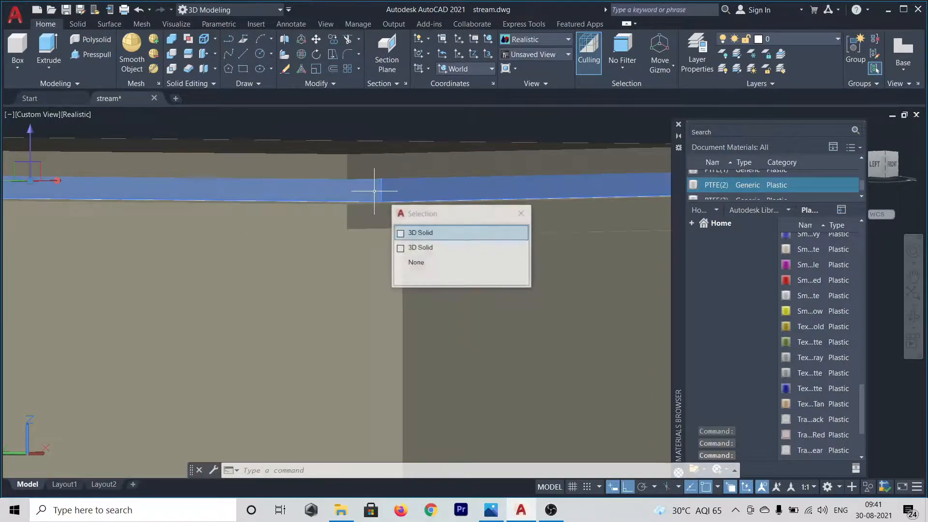
left_click(418, 234)
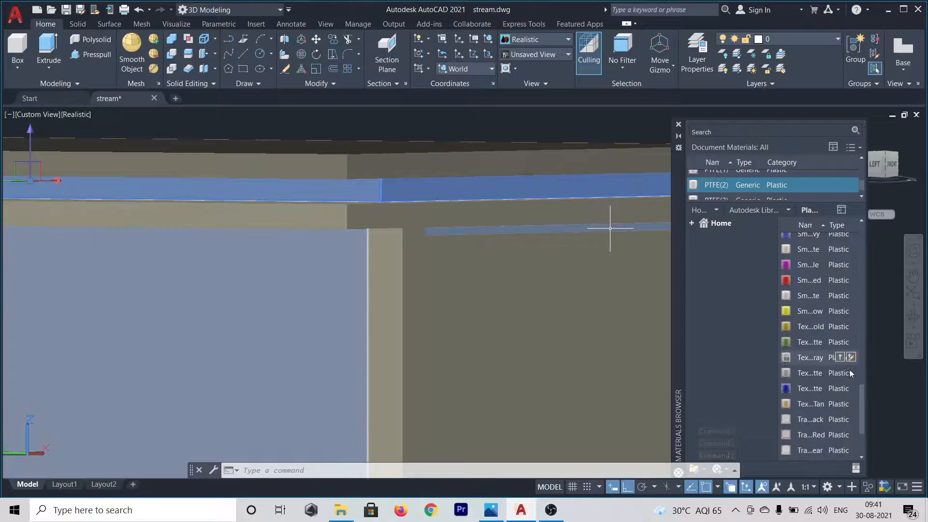
right_click(827, 390)
left_click(858, 393)
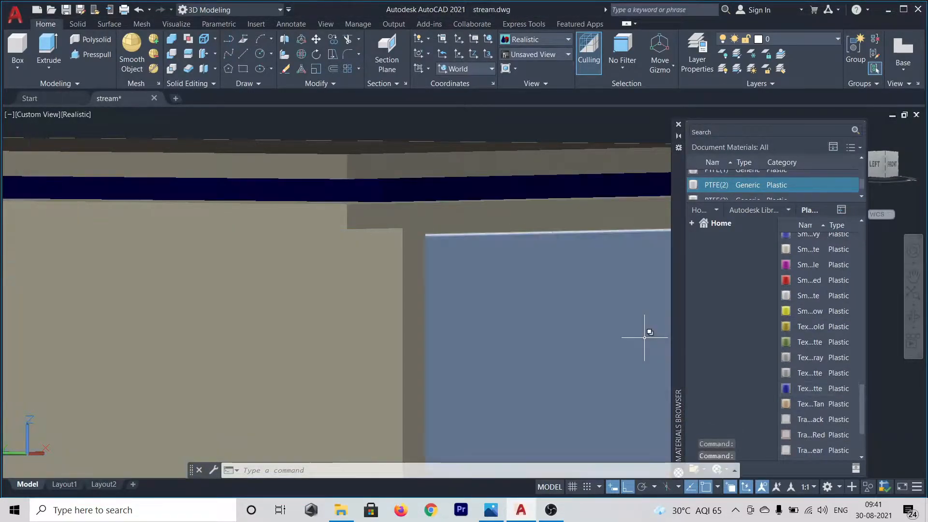
key("Escape")
Switch the Autodesk Library listing from plastics to the Paint category
scroll(529, 337, "down", 8)
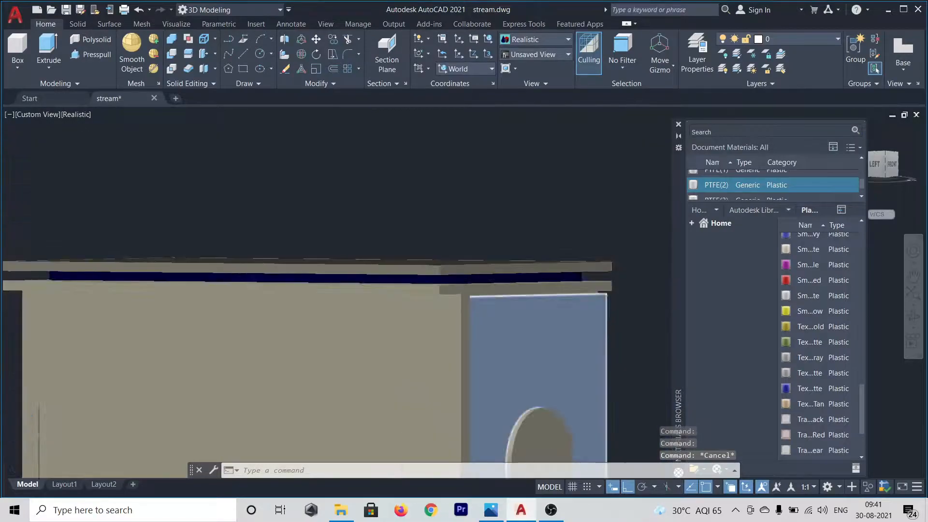
middle_click_drag(565, 326, 513, 230, "shift")
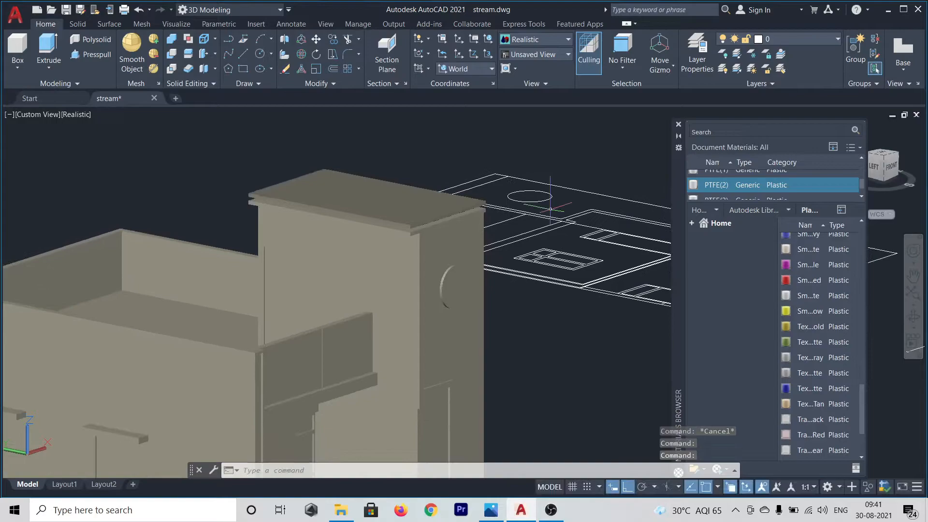
scroll(774, 194, "up", 1)
left_click(758, 212)
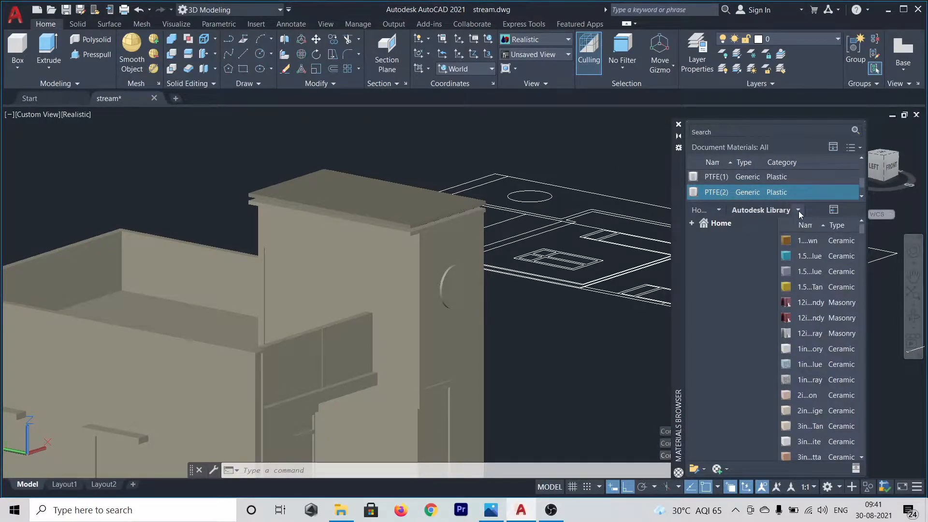
left_click(799, 210)
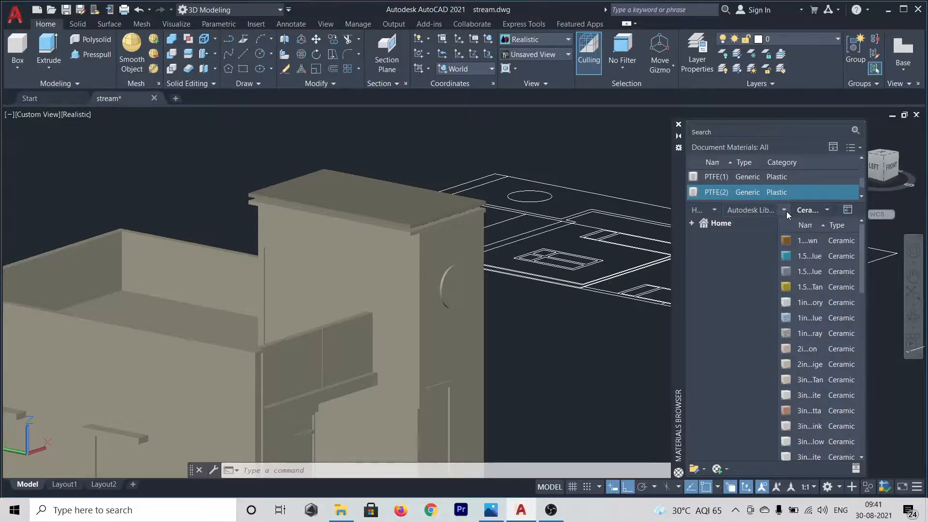
left_click(787, 210)
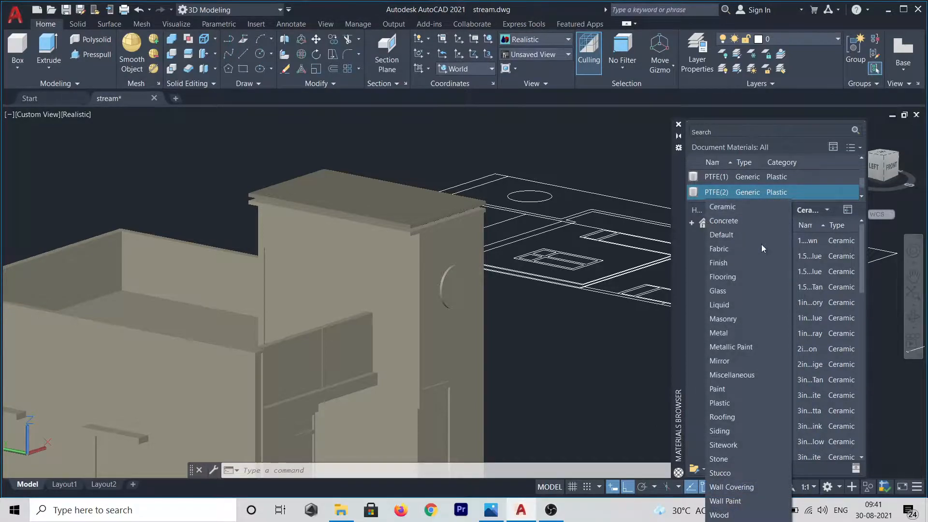
left_click(740, 390)
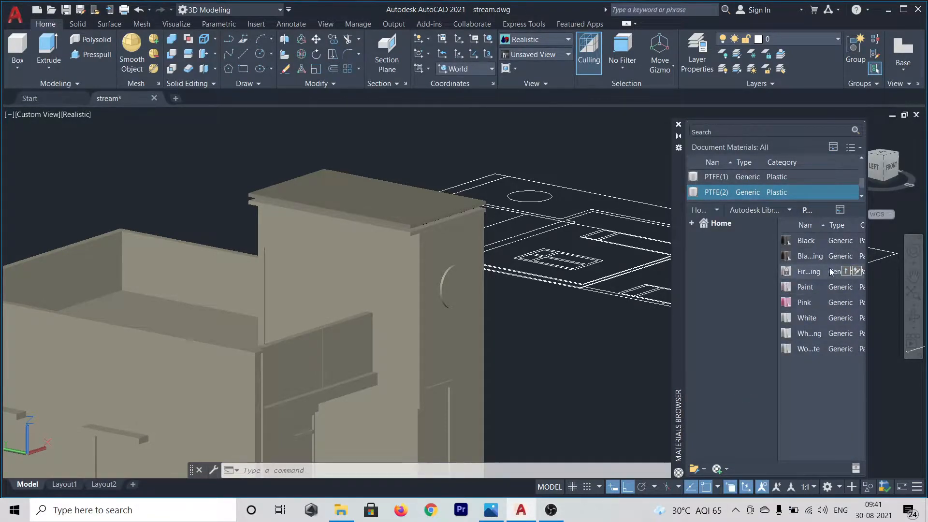
Try the Paint and White generic paints on the stair tower's upper roof slab
left_click_drag(823, 287, 536, 263)
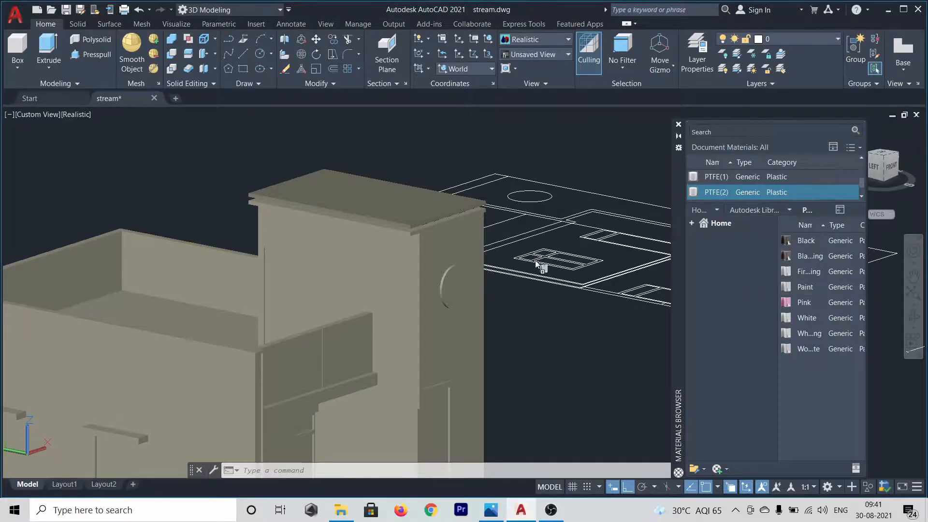
left_click_drag(428, 207, 429, 208)
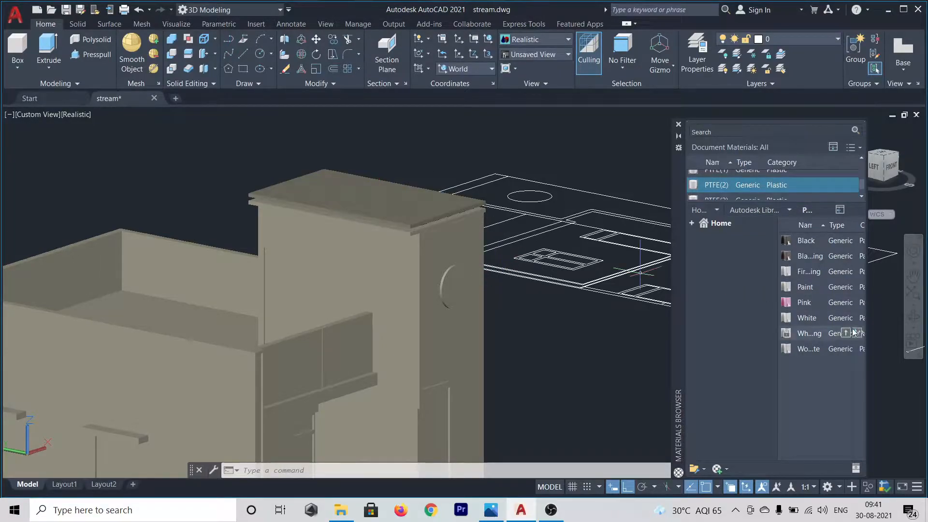
left_click_drag(830, 319, 405, 190)
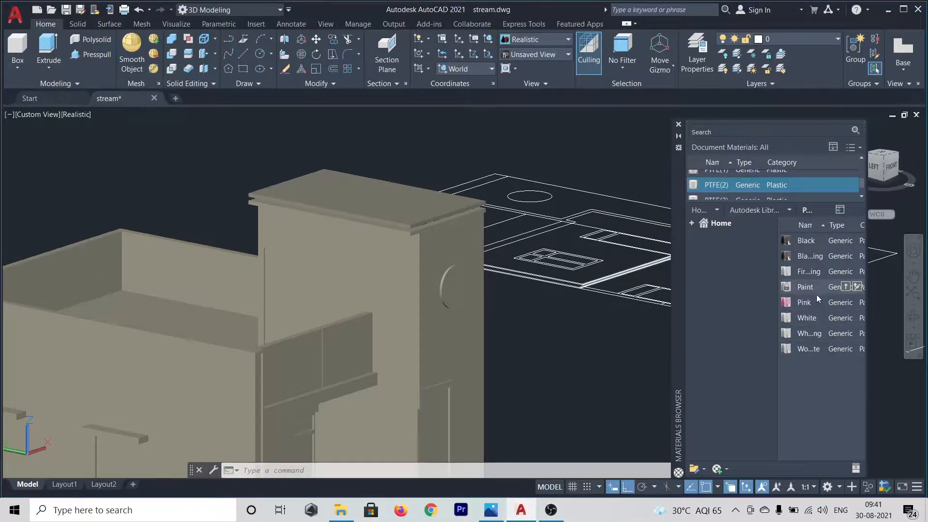
Apply the Pink paint material to the upper and lower roof slabs of the stair tower
left_click_drag(817, 297, 414, 196)
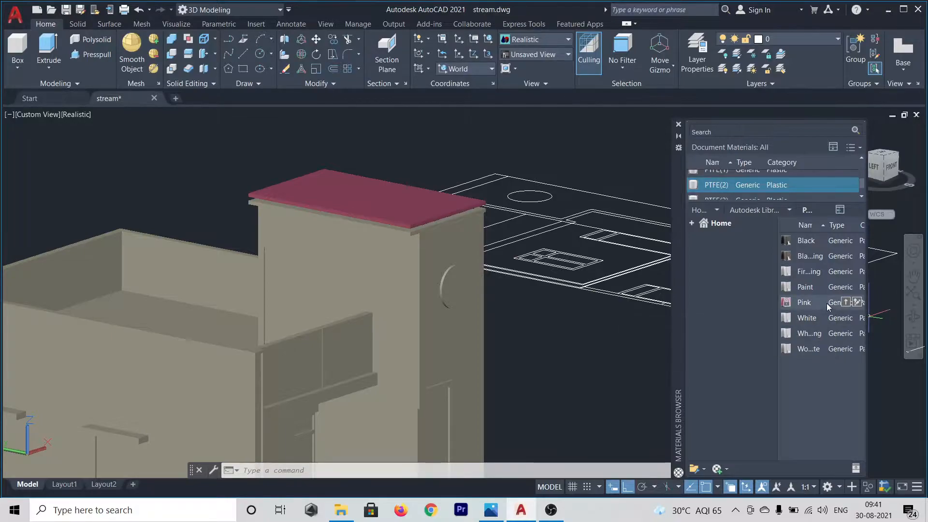
left_click_drag(827, 303, 474, 279)
left_click_drag(409, 236, 410, 233)
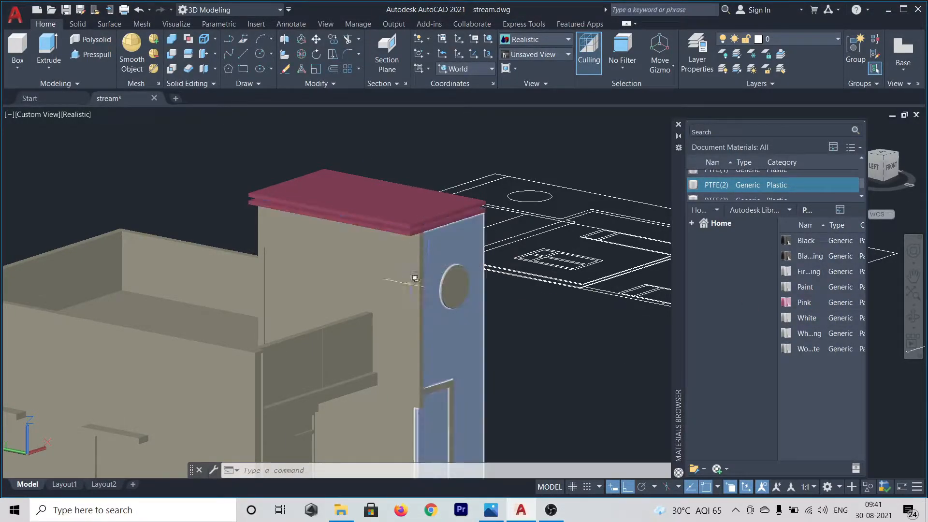
Apply the Pink paint material to the stair tower's tall front wall with the round openings
middle_click_drag(596, 386, 572, 387, "shift")
scroll(460, 316, "down", 2)
middle_click_drag(377, 373, 486, 266)
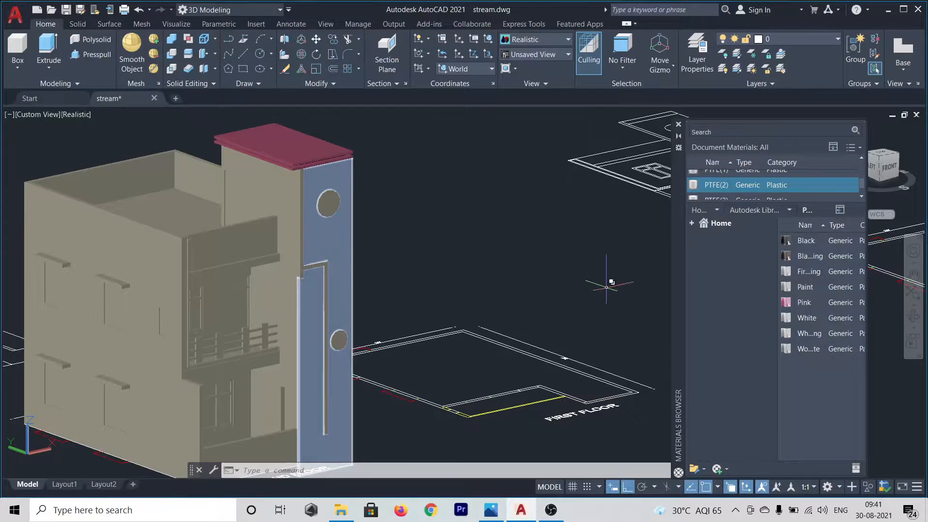
left_click_drag(801, 303, 426, 286)
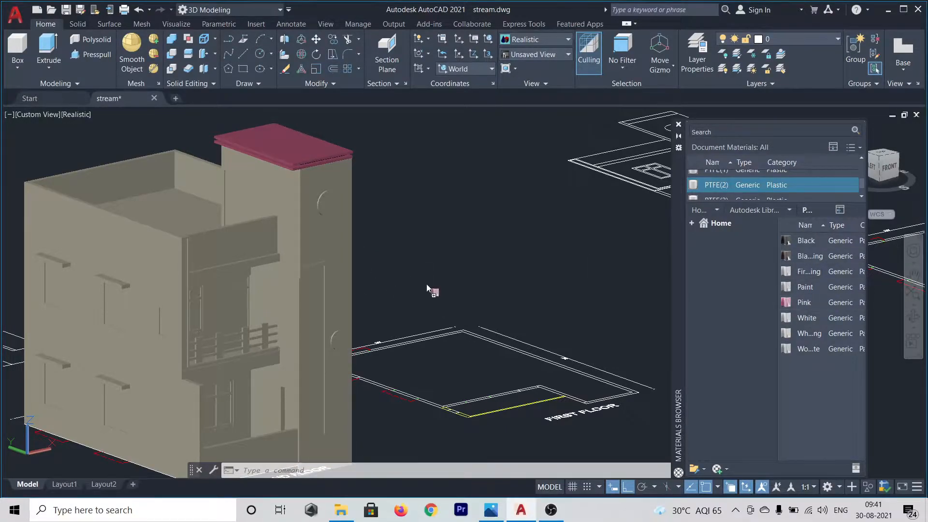
left_click_drag(385, 258, 387, 258)
left_click_drag(332, 237, 332, 237)
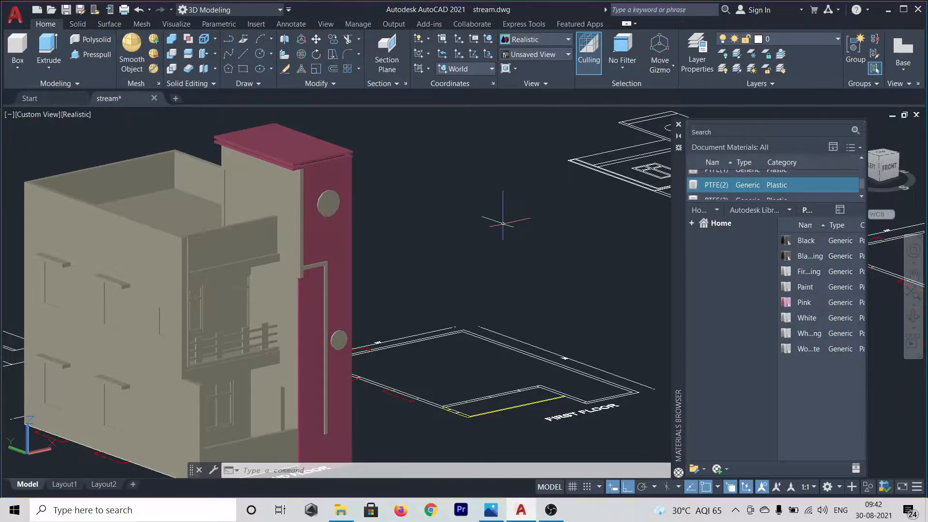
Assign the Br...ed material from the library's Metal category to the four vertical strips on the front parapet
scroll(503, 224, "down", 3)
scroll(318, 282, "up", 3)
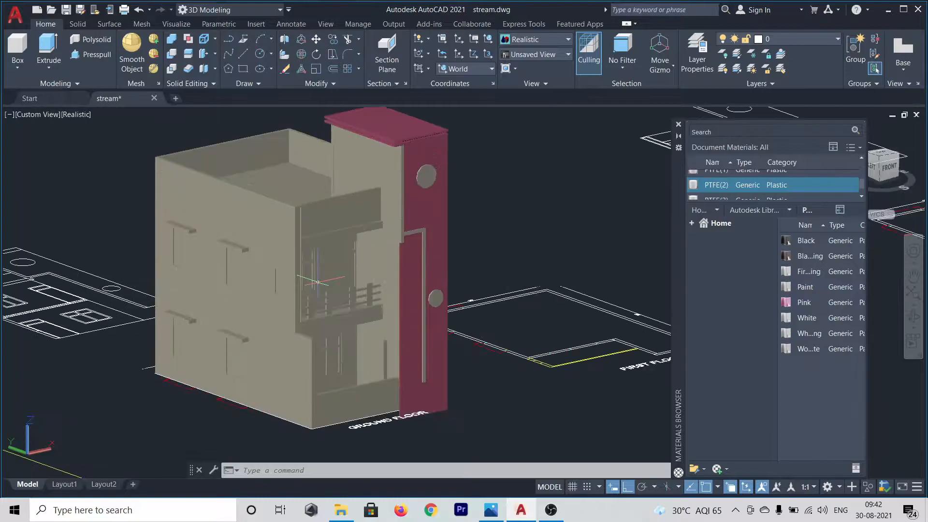
scroll(318, 282, "up", 2)
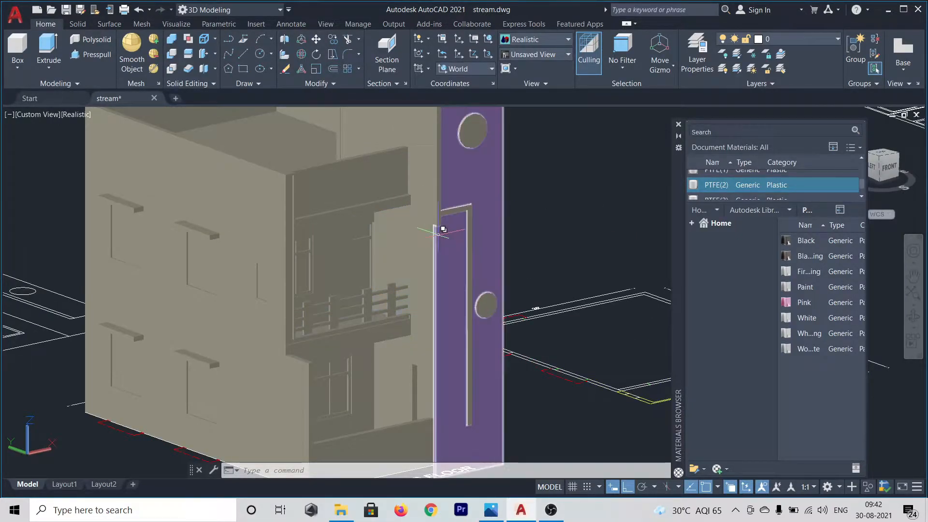
scroll(441, 230, "down", 4)
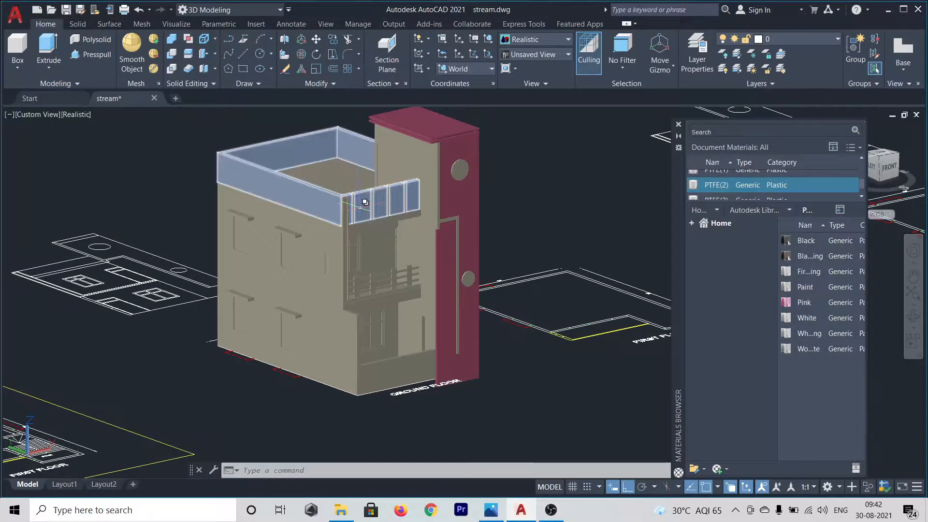
scroll(355, 196, "up", 6)
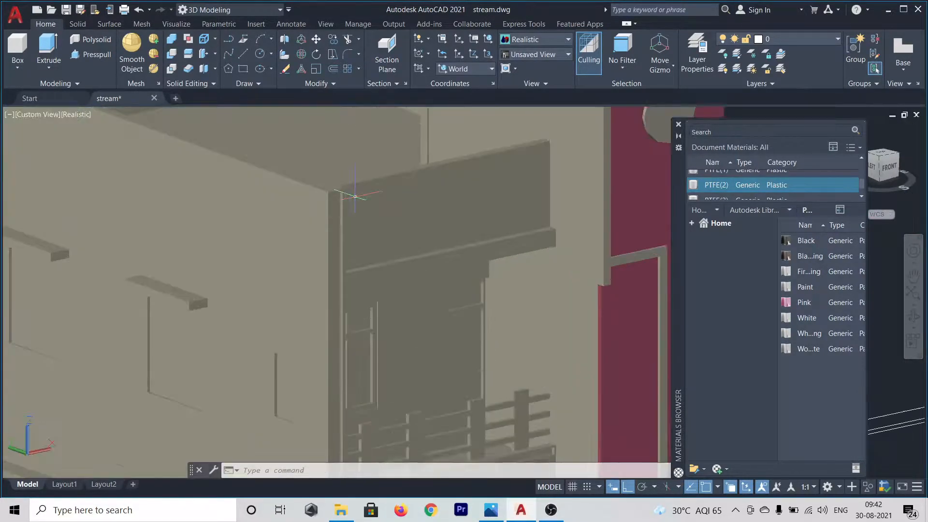
left_click(356, 188)
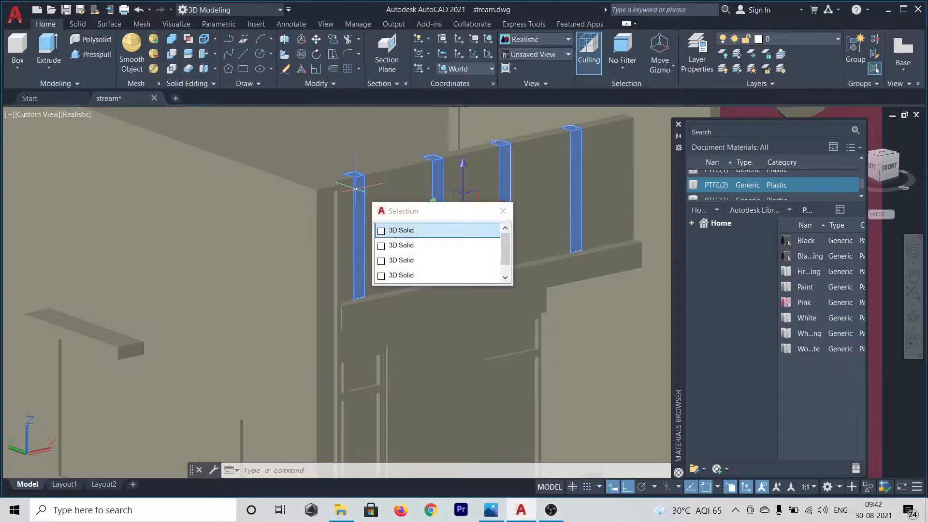
left_click(411, 231)
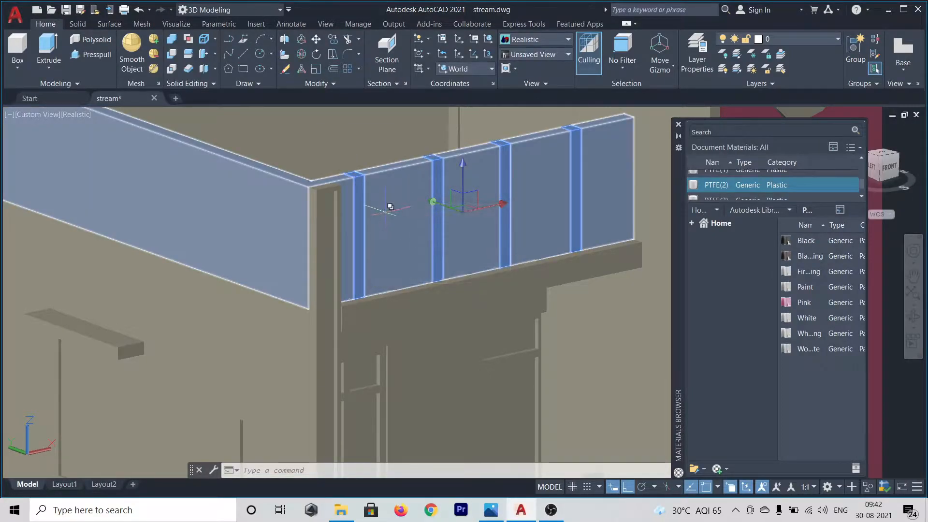
scroll(373, 194, "down", 2)
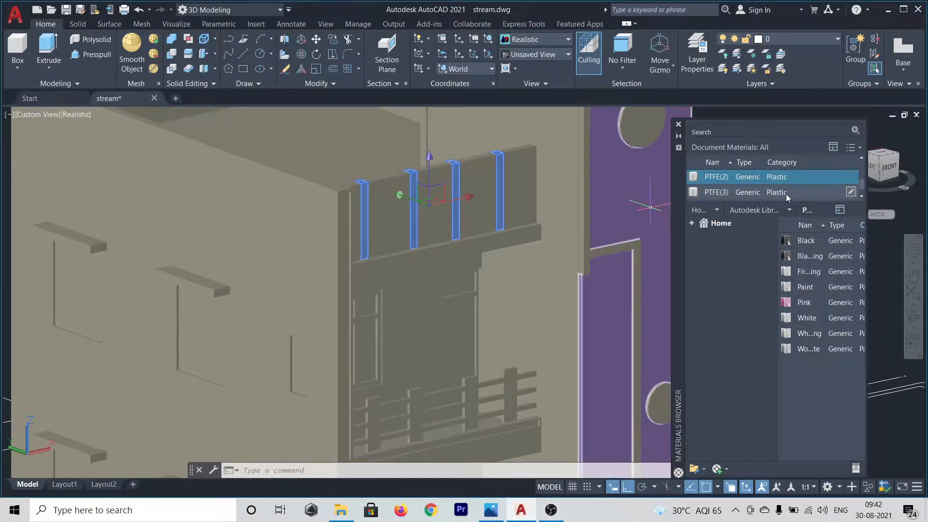
left_click(790, 210)
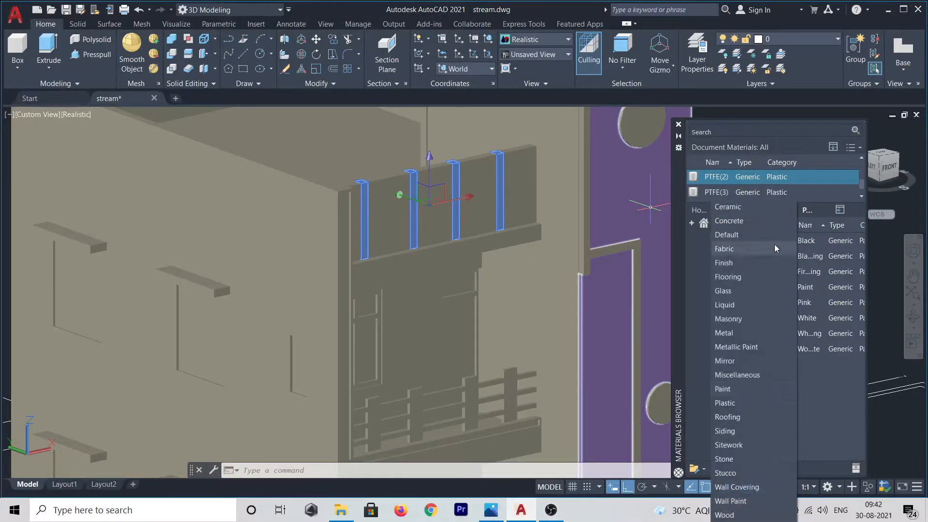
left_click(741, 332)
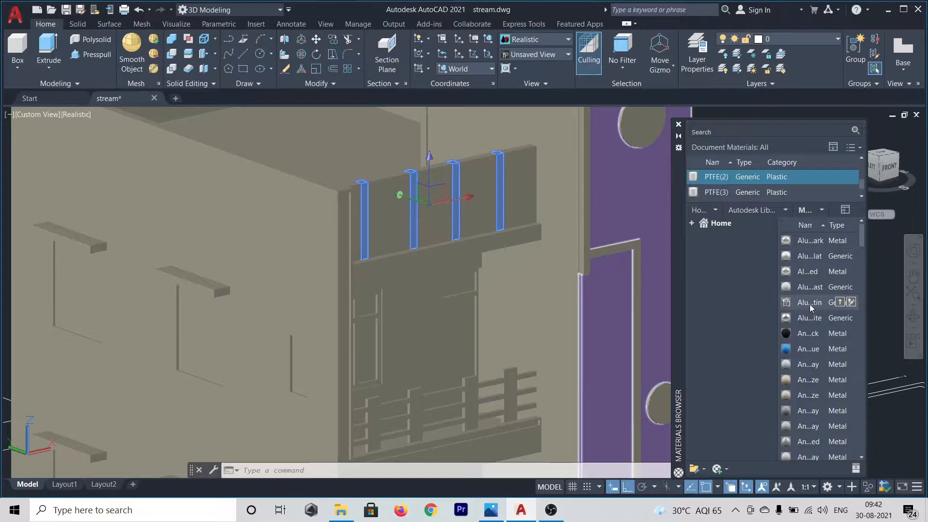
scroll(807, 304, "down", 2)
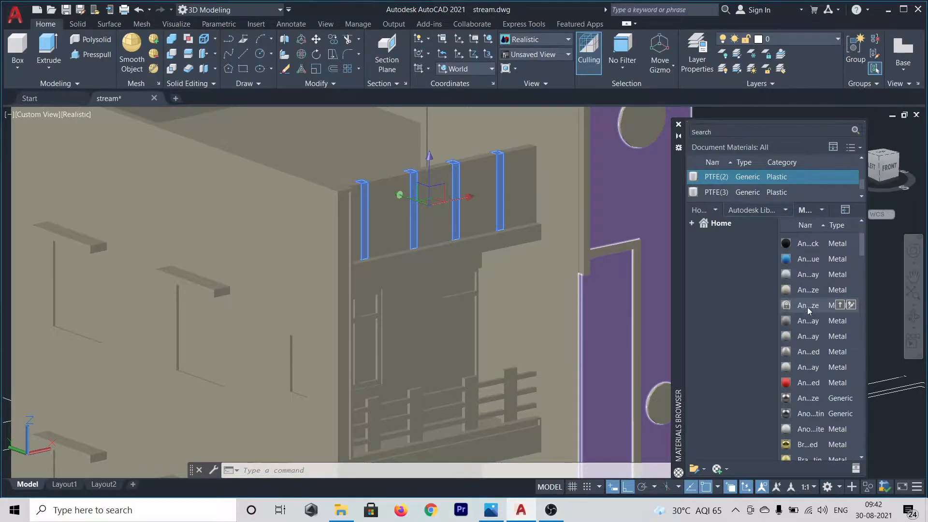
scroll(810, 409, "down", 1)
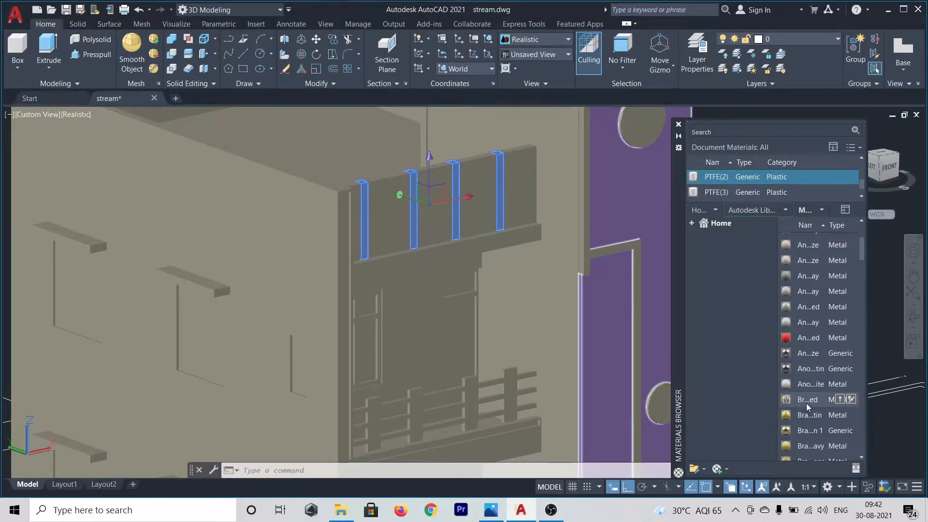
right_click(817, 405)
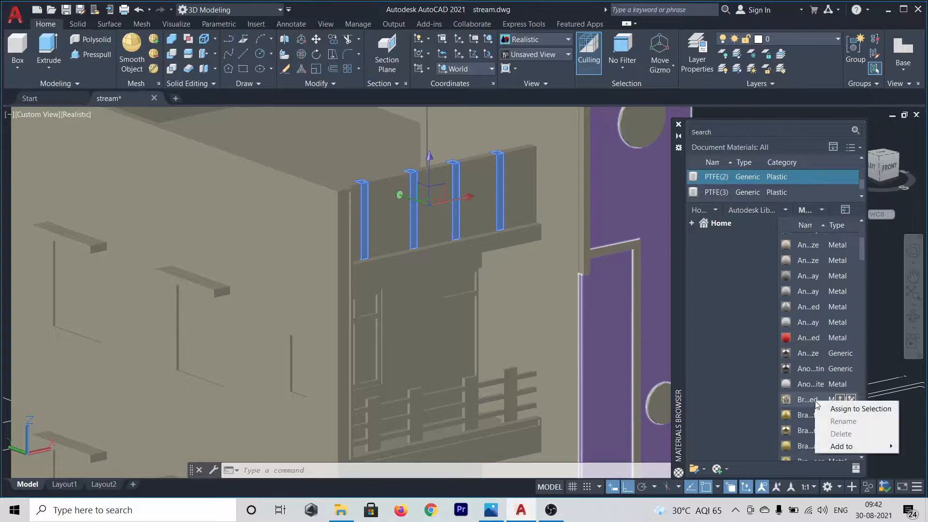
left_click(852, 409)
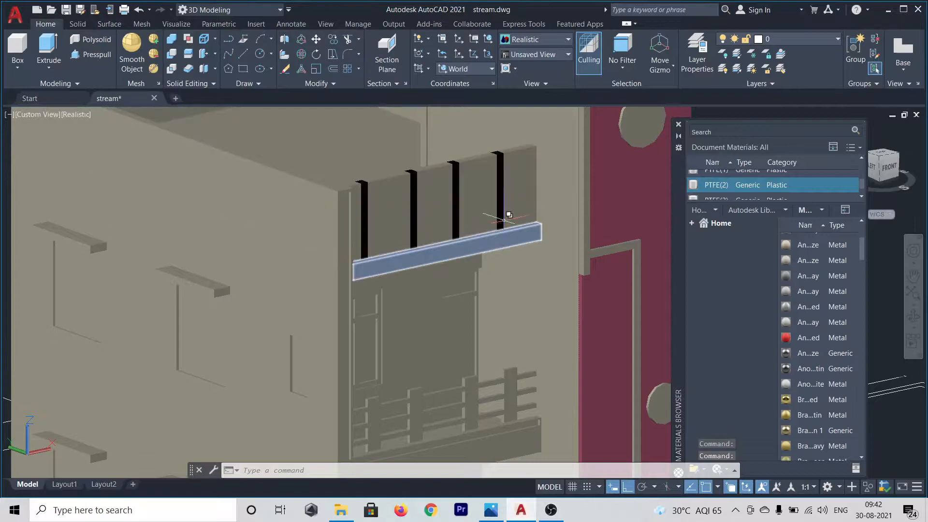
Try to assign the Brass - Polished metal material to the rectangular array of horizontal rails on the upper balcony railing
scroll(452, 166, "down", 5)
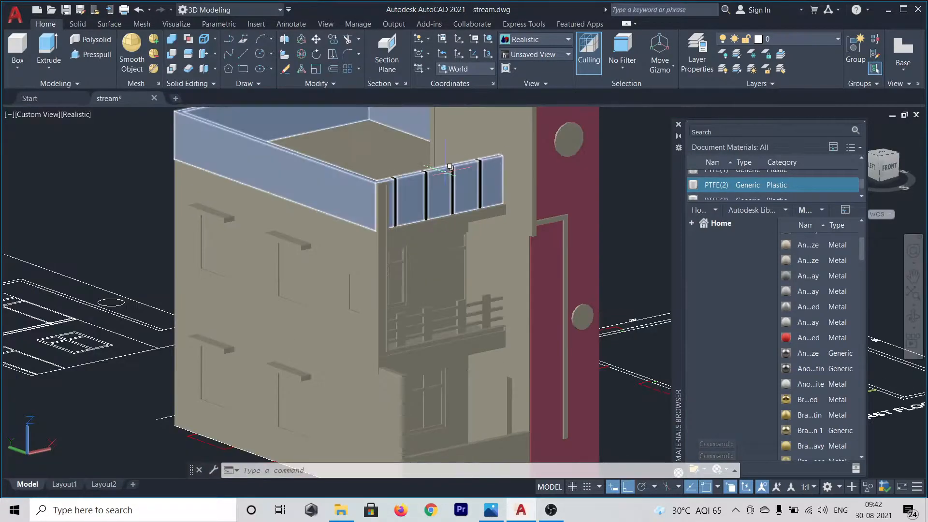
scroll(457, 277, "up", 8)
scroll(457, 277, "up", 3)
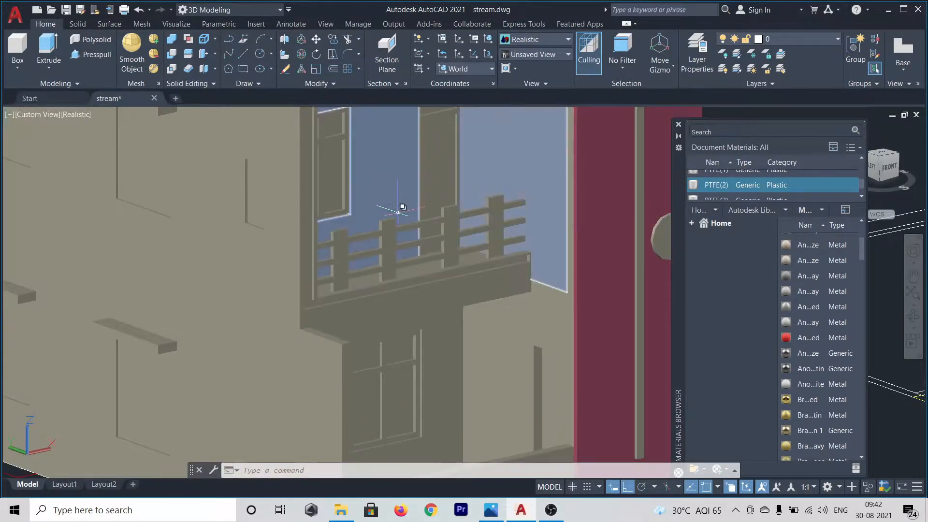
left_click(426, 240)
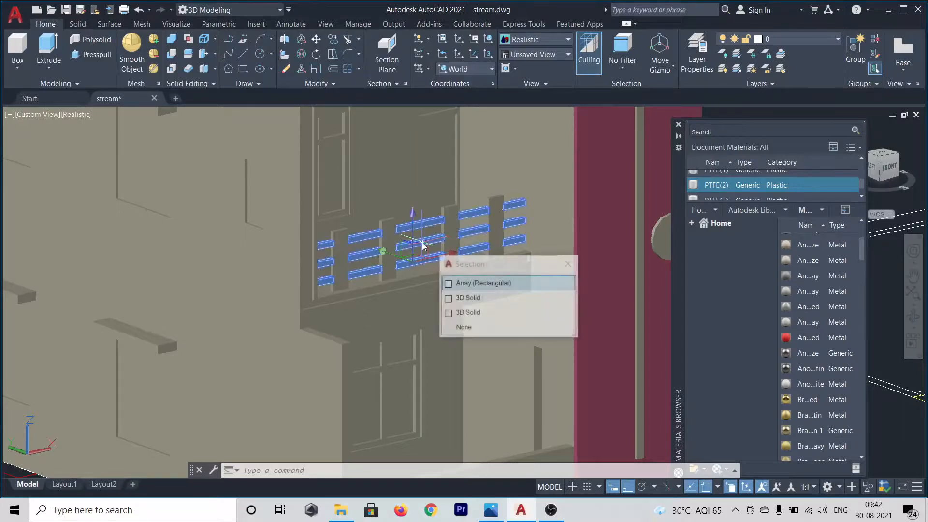
left_click(485, 283)
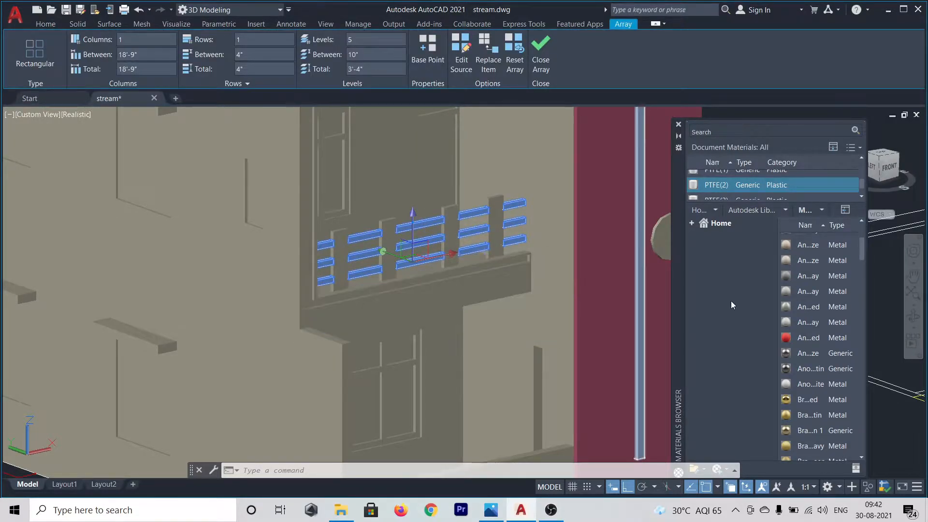
right_click(807, 398)
left_click(825, 405)
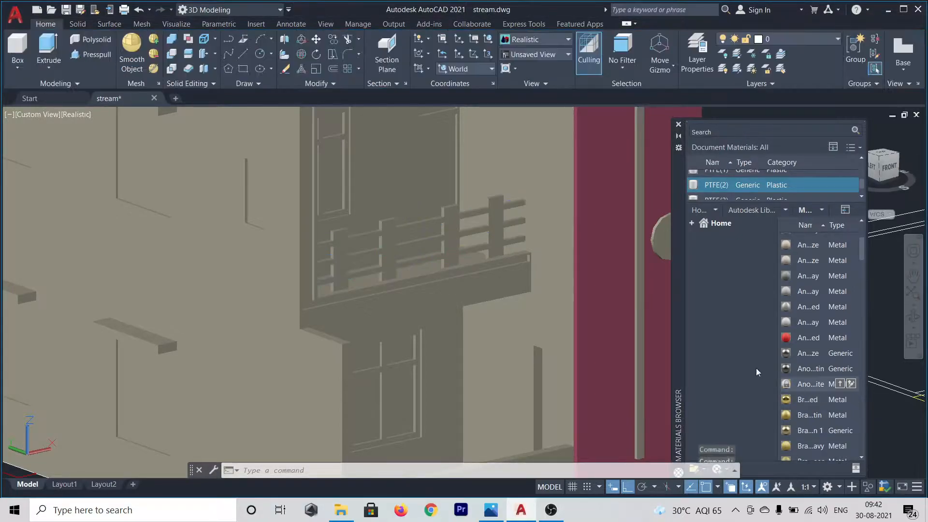
left_click(424, 223)
left_click(472, 267)
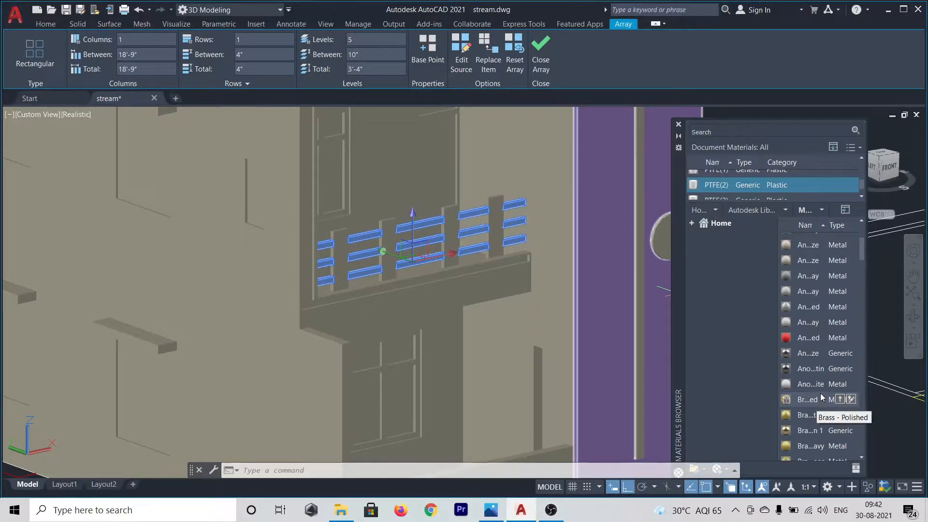
right_click(819, 395)
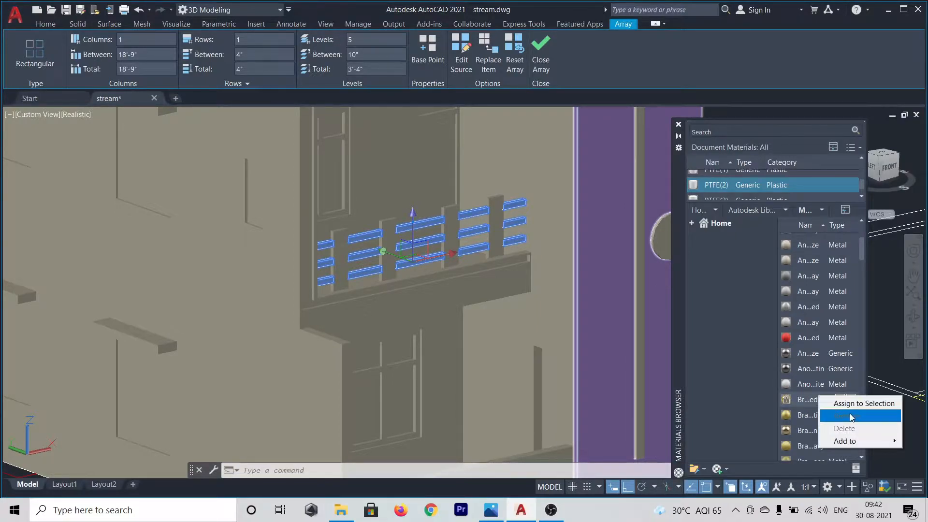
left_click(850, 405)
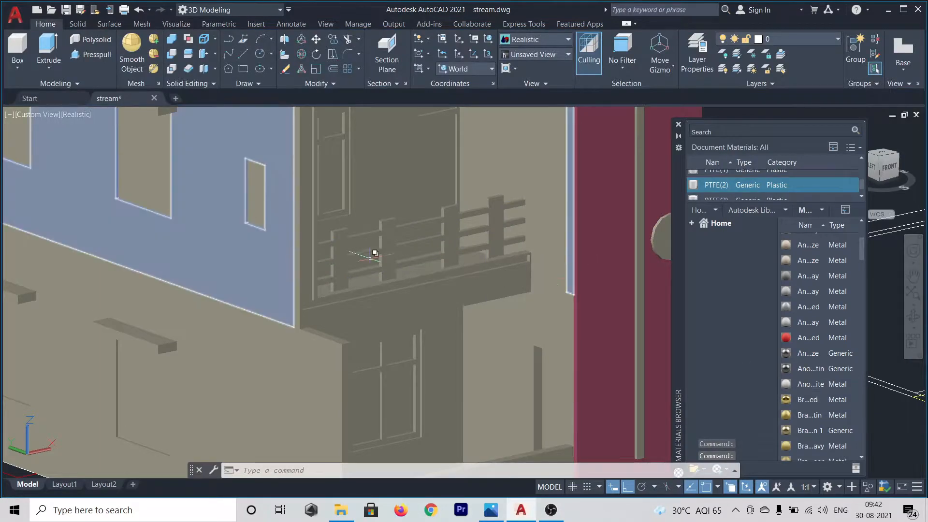
Explode the rectangular array of horizontal rails on the upper balcony railing into separate solids
left_click(432, 234)
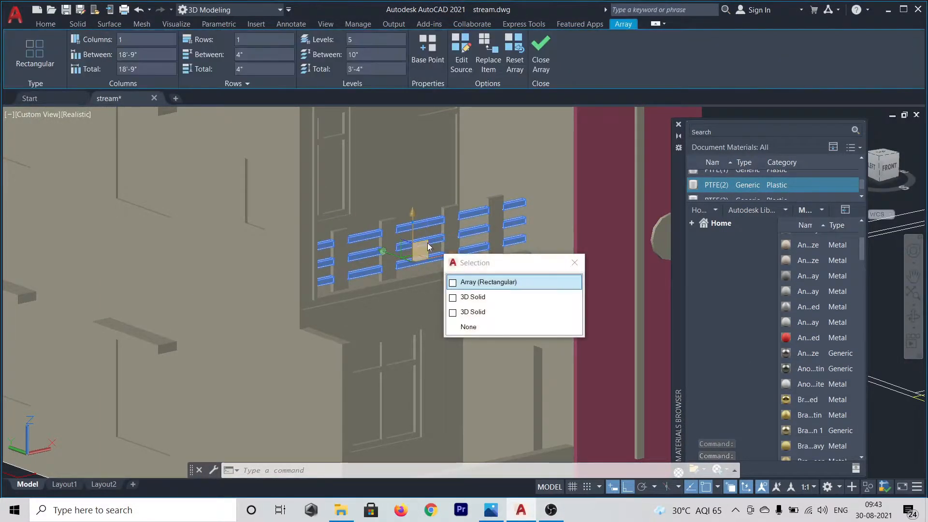
left_click(484, 281)
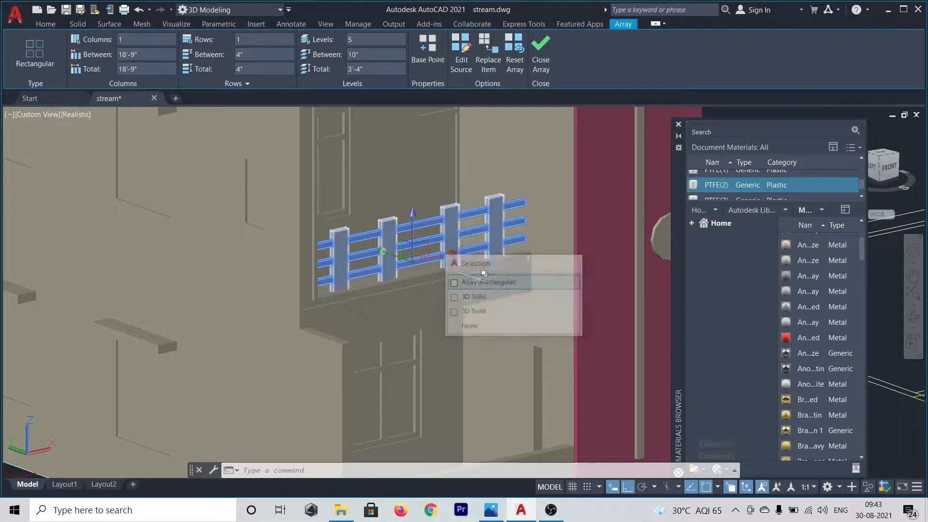
left_click(37, 23)
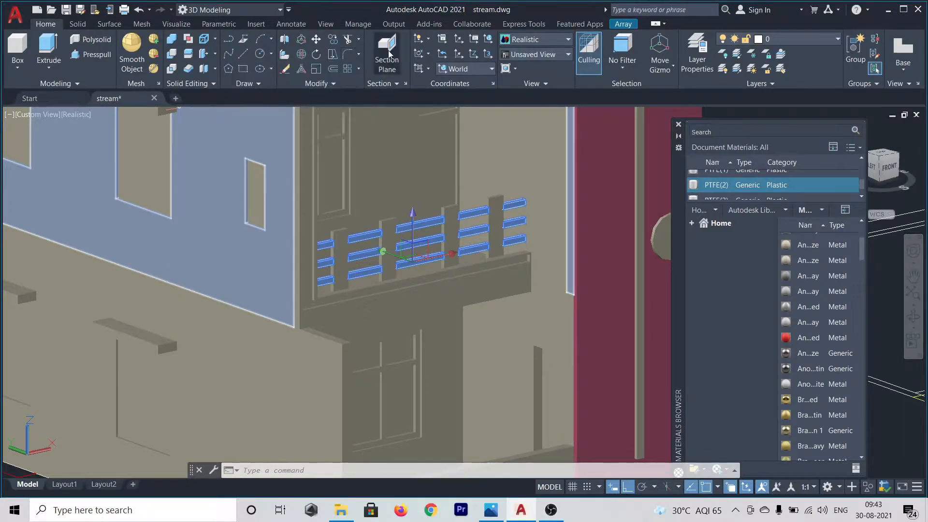
type("x")
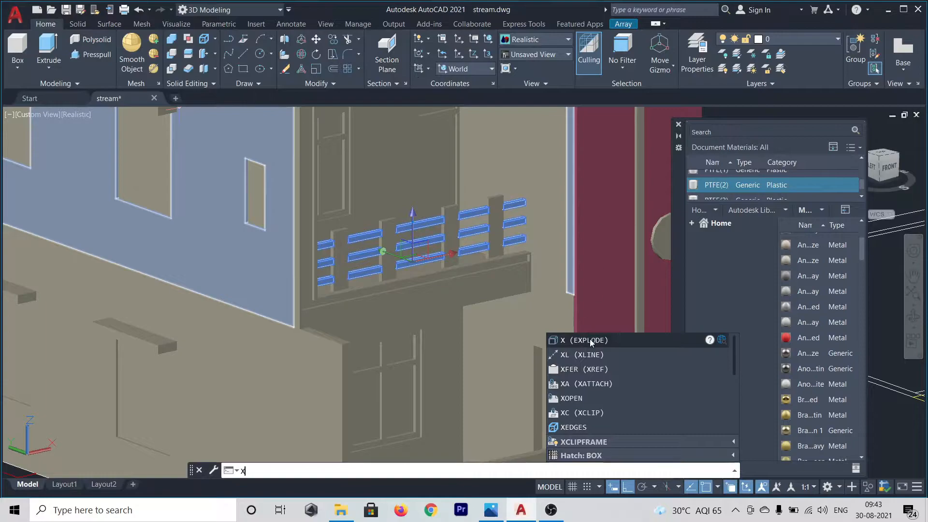
left_click(589, 339)
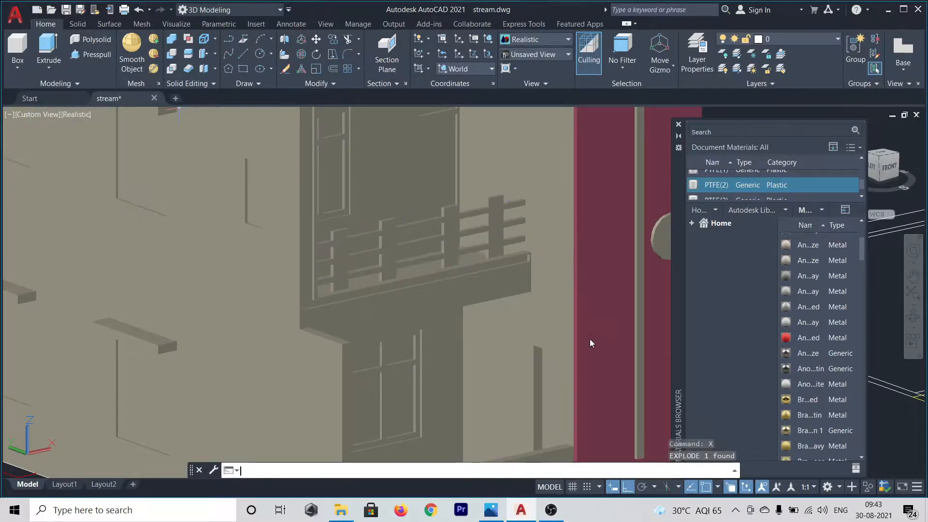
Select the first three segments of the balcony railing's top rail and turn off selection cycling
left_click(414, 228)
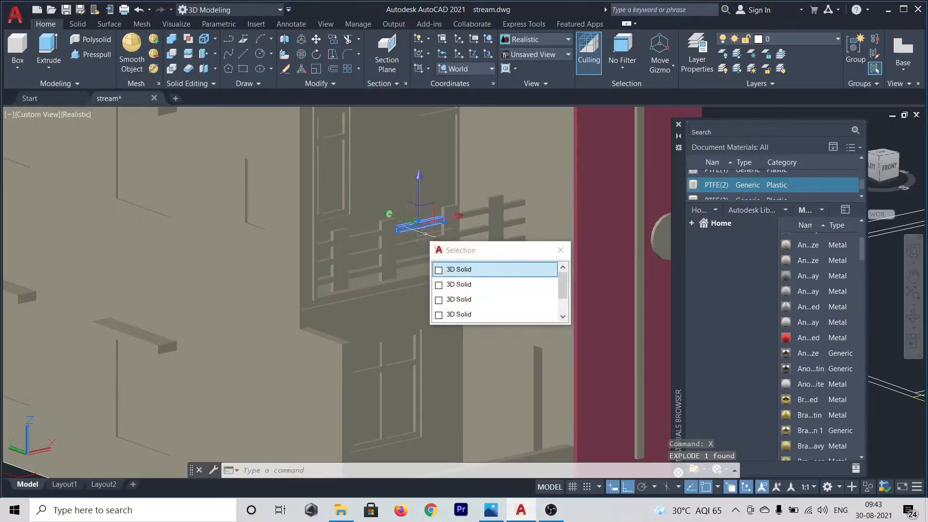
key("Escape")
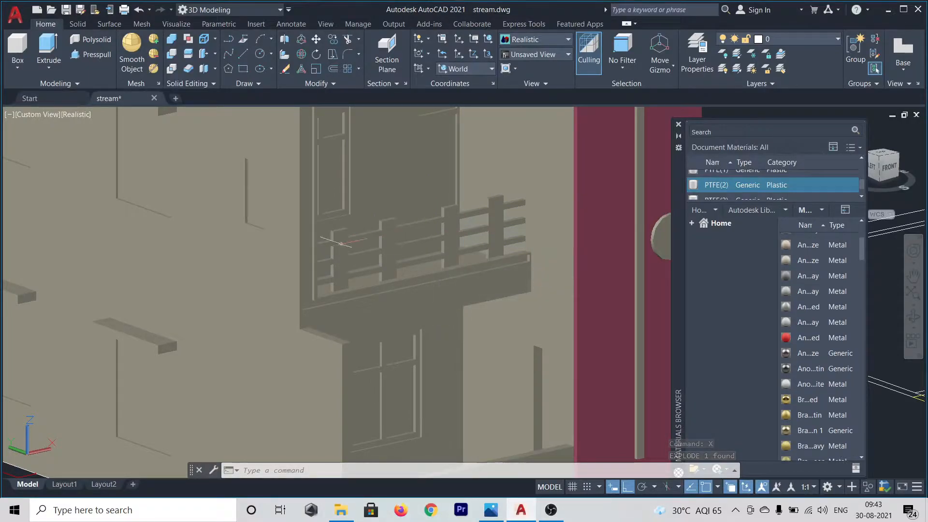
left_click(329, 245)
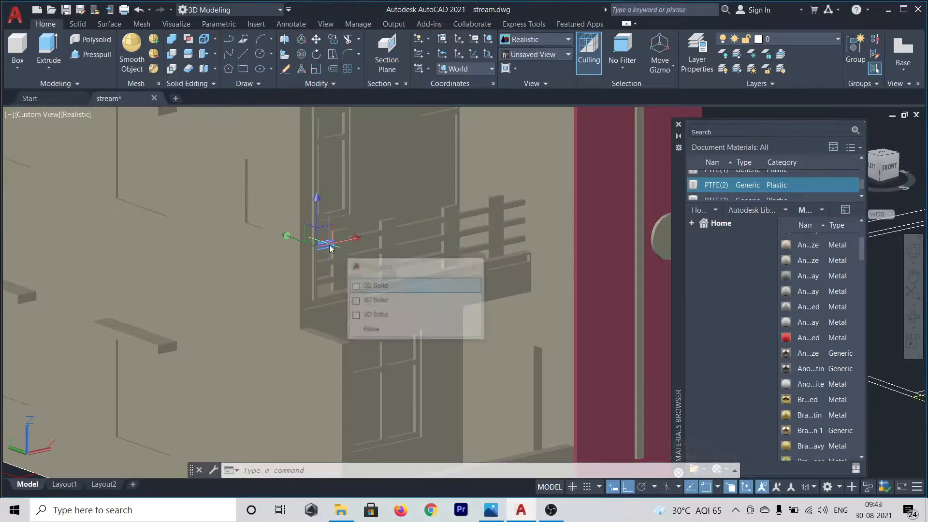
left_click(380, 289)
left_click(418, 227)
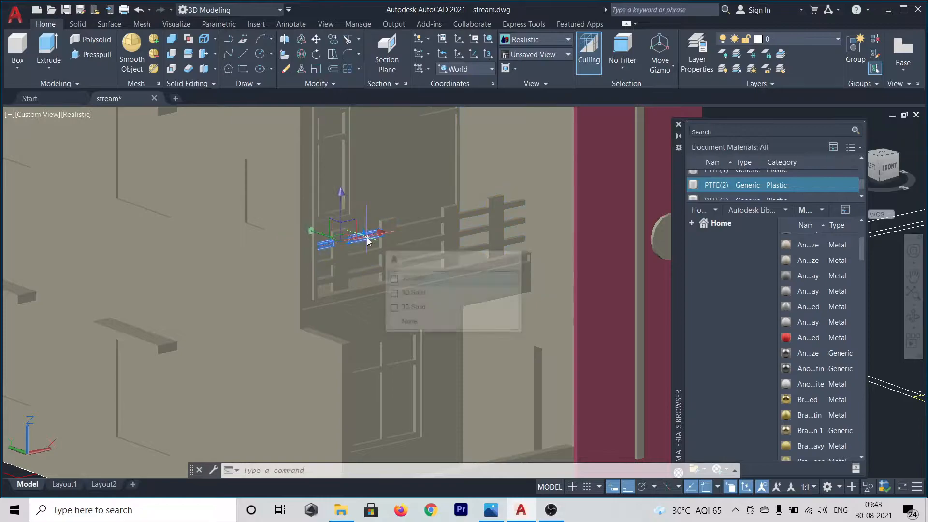
left_click(403, 279)
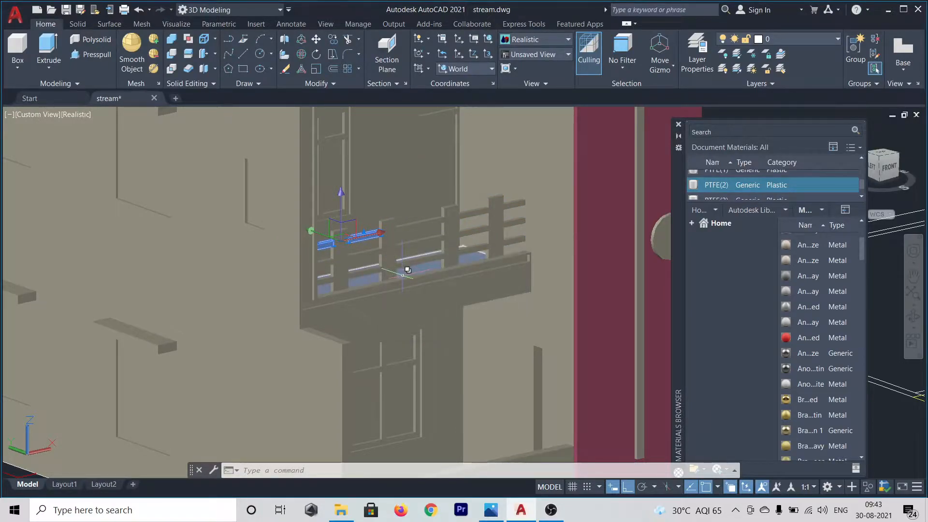
left_click(419, 222)
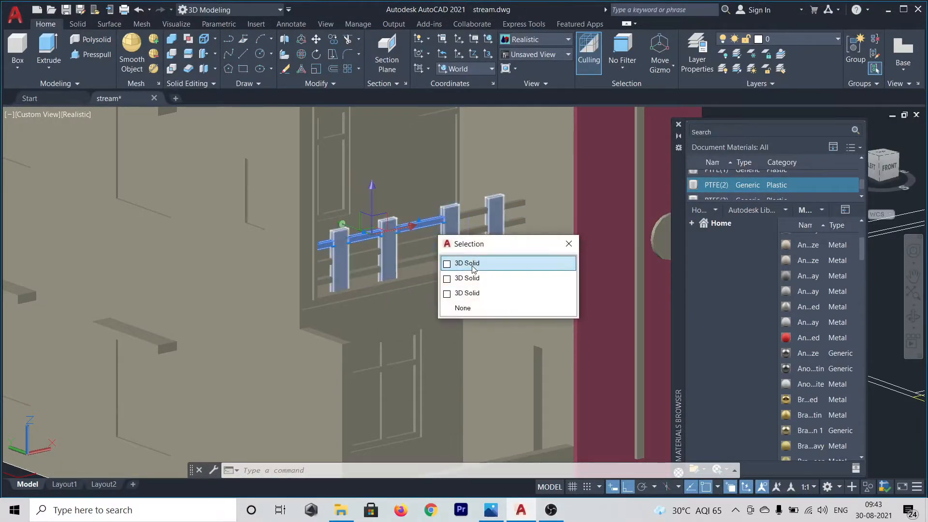
left_click(462, 307)
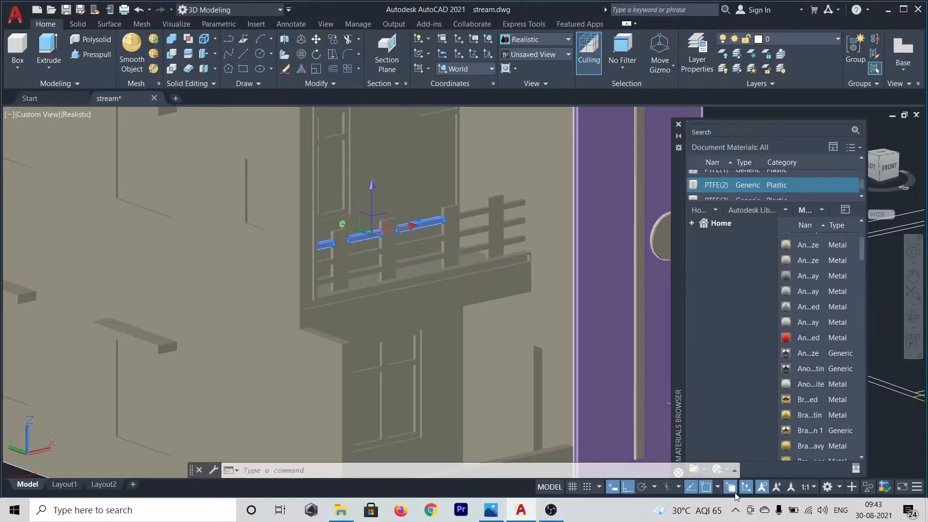
left_click(732, 488)
Add the remaining horizontal rail segments of the balcony railing to the selection and assign the Brass - Polished material to all of them
left_click(472, 213)
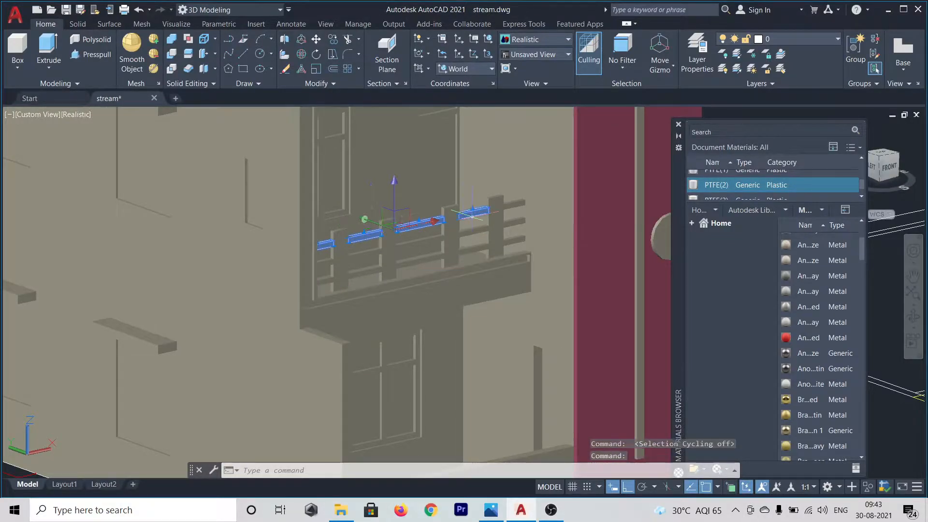
left_click(514, 203)
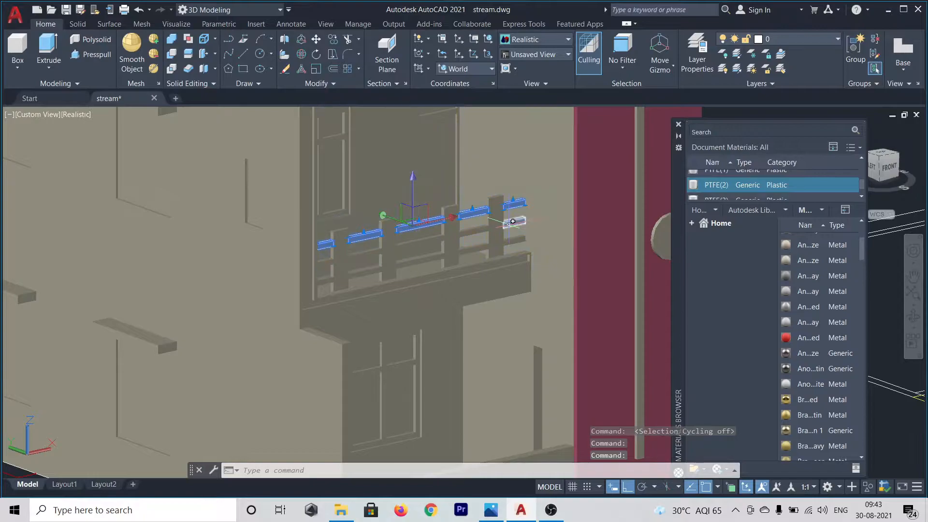
left_click(513, 223)
left_click(513, 240)
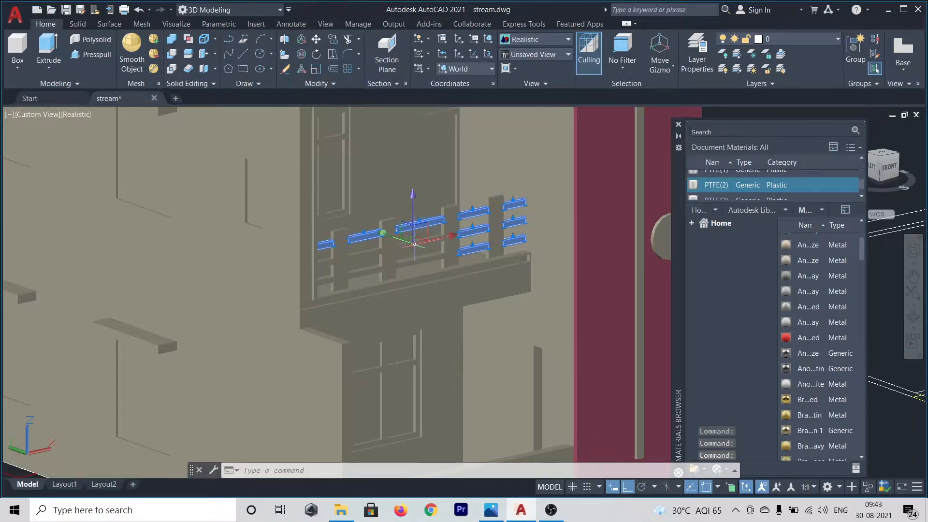
left_click(423, 242)
left_click(377, 251)
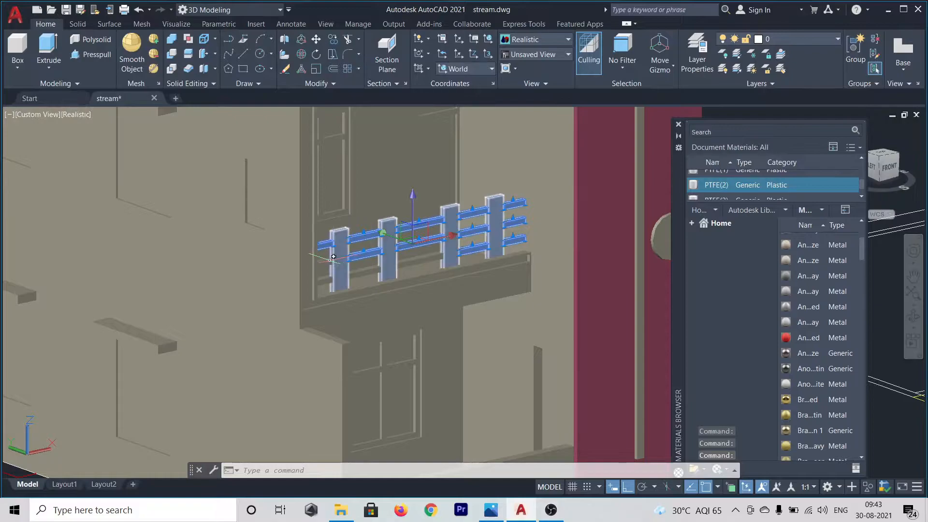
left_click(325, 279)
left_click(403, 263)
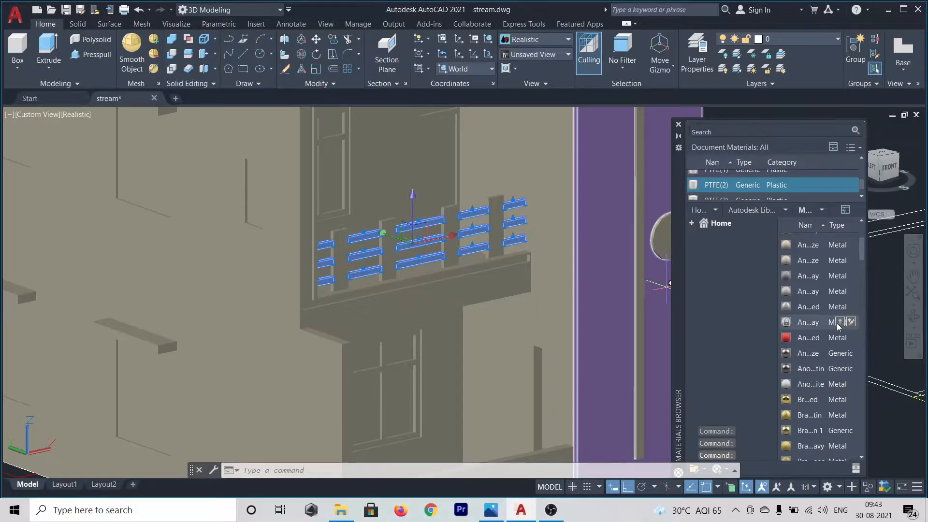
right_click(801, 402)
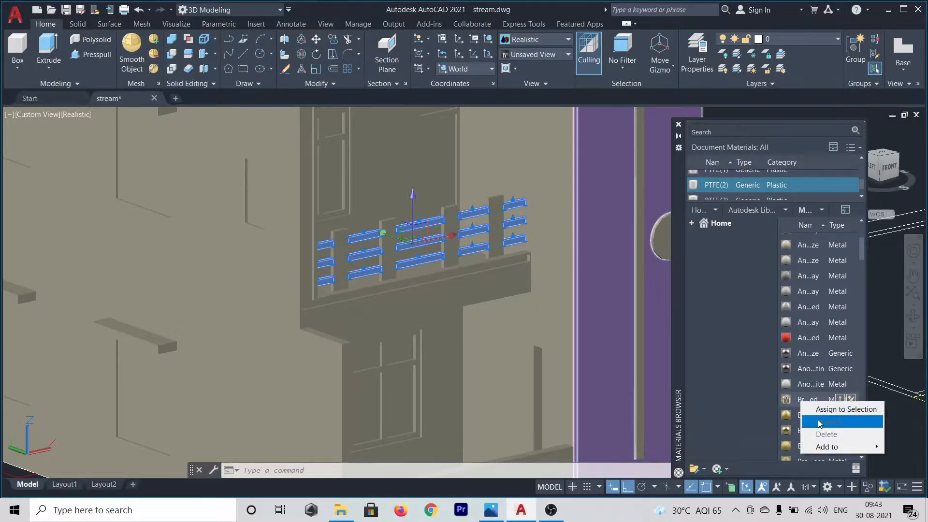
left_click(818, 412)
scroll(306, 221, "down", 5)
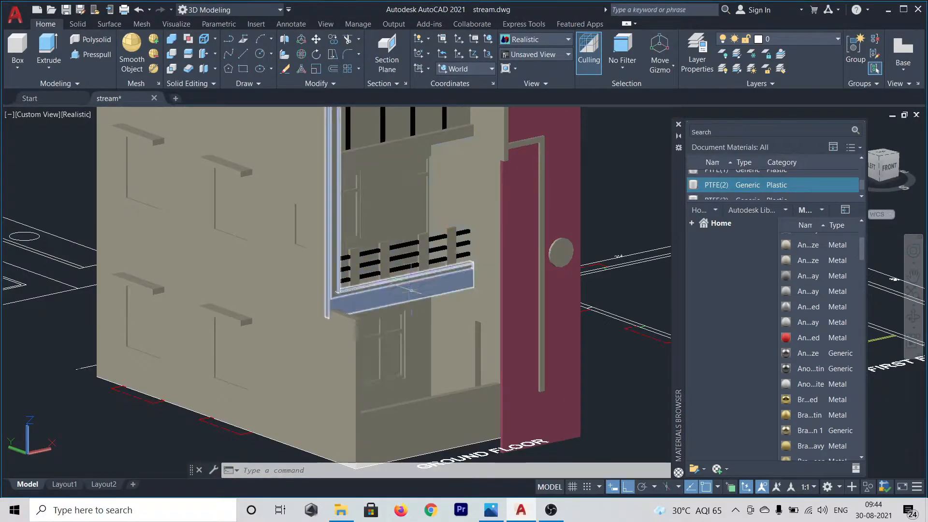
scroll(388, 266, "up", 5)
scroll(388, 266, "down", 5)
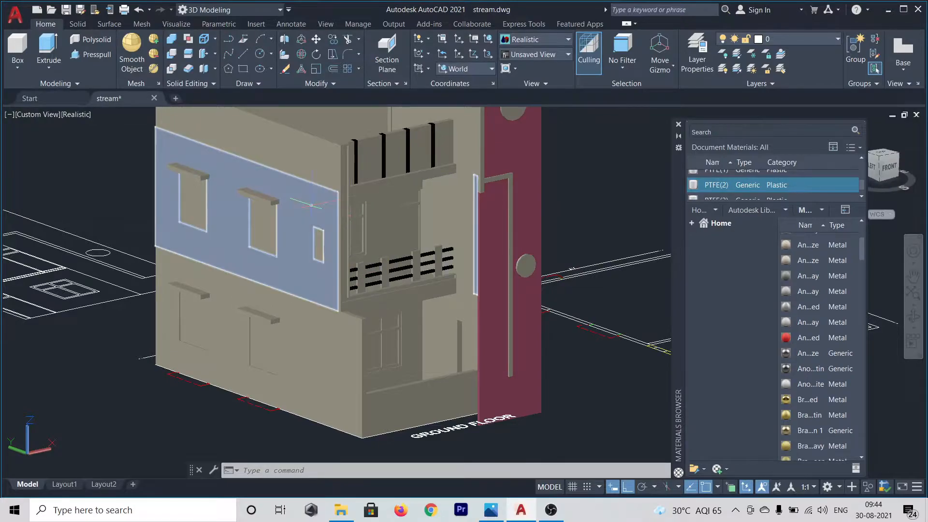
scroll(367, 219, "up", 2)
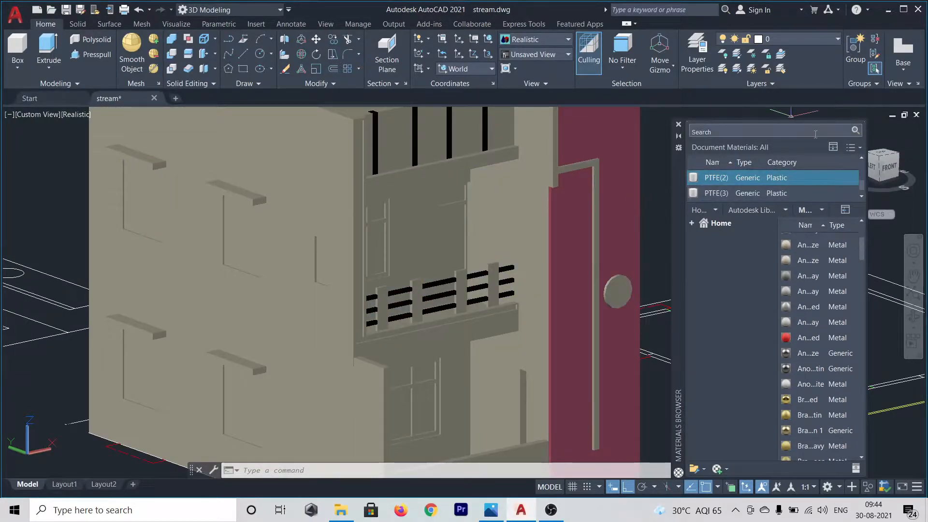
scroll(361, 303, "down", 3)
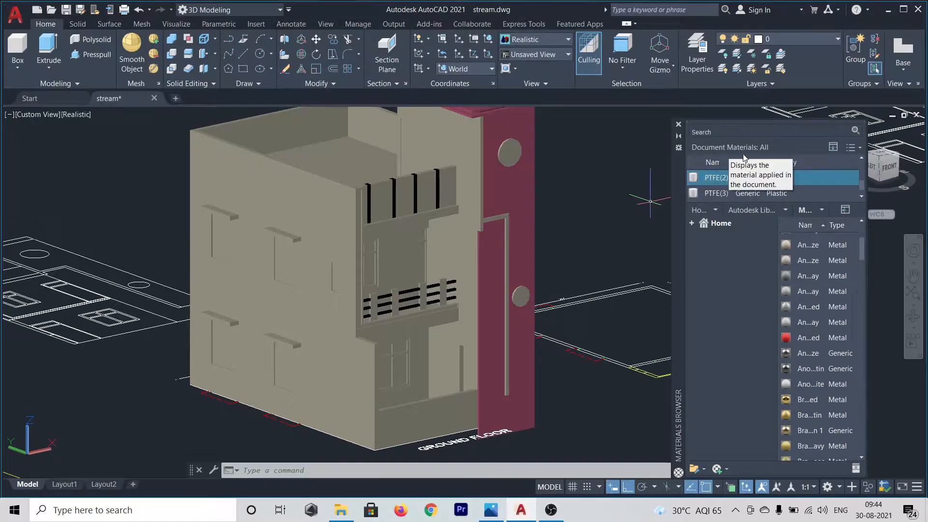
Assign the Frosted - Dark Blue material from the Autodesk Library's Glass category to the roof parapet
left_click(787, 208)
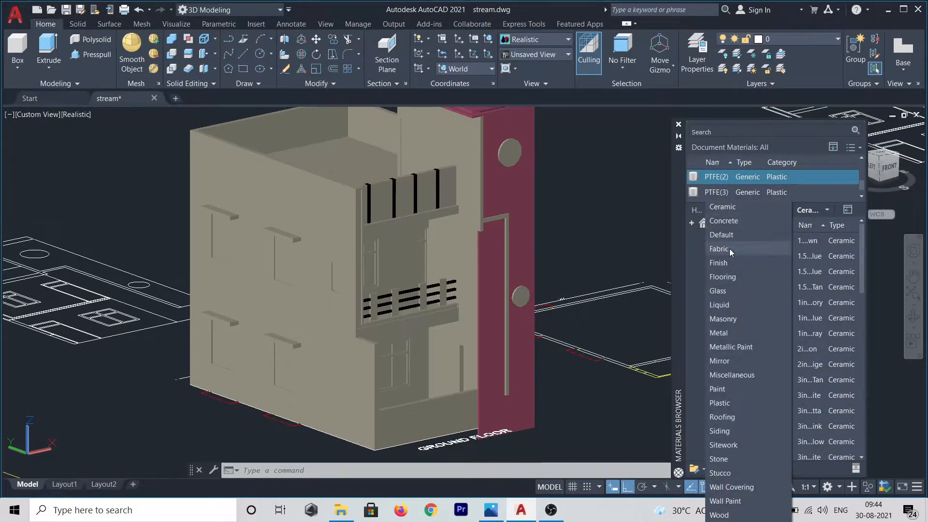
left_click(727, 291)
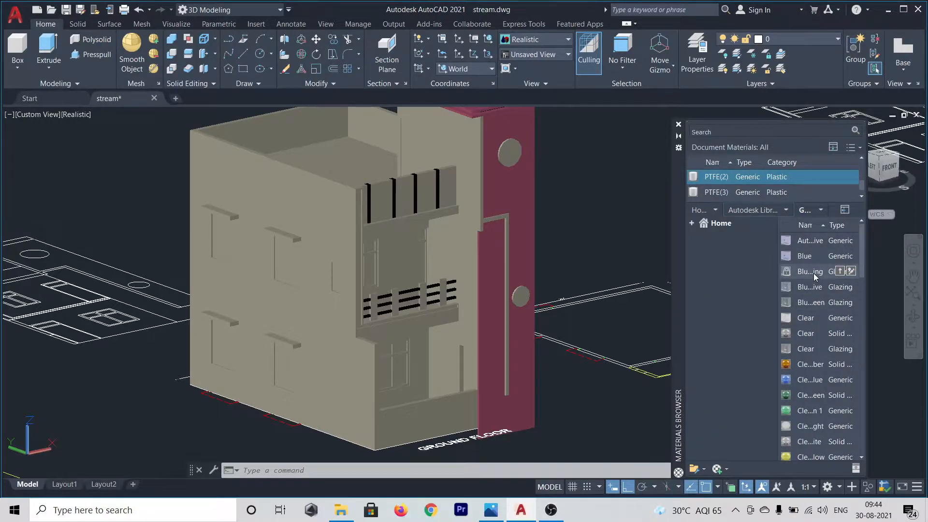
scroll(812, 285, "down", 2)
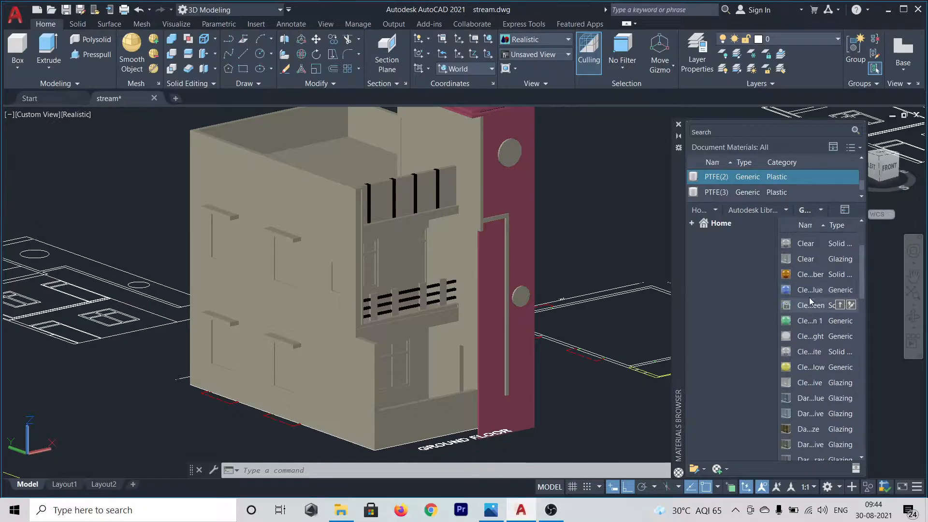
scroll(808, 298, "down", 4)
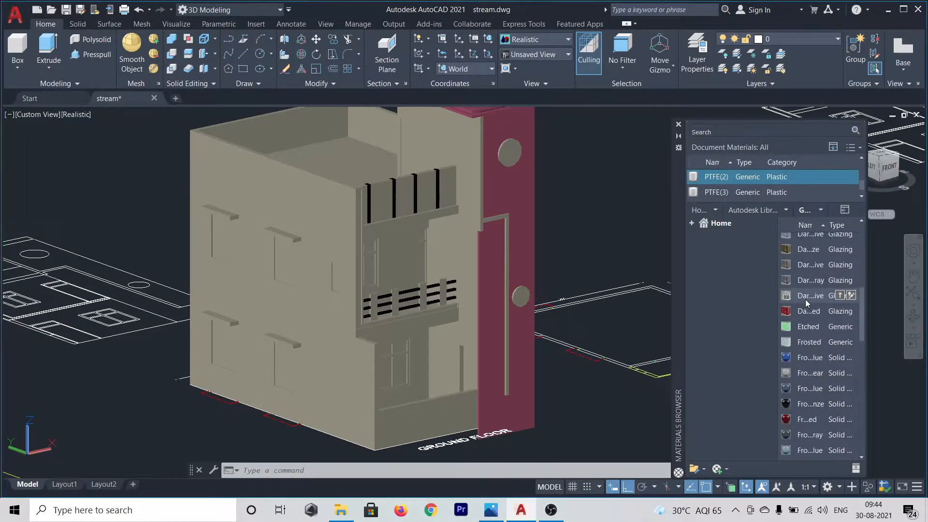
scroll(805, 299, "down", 2)
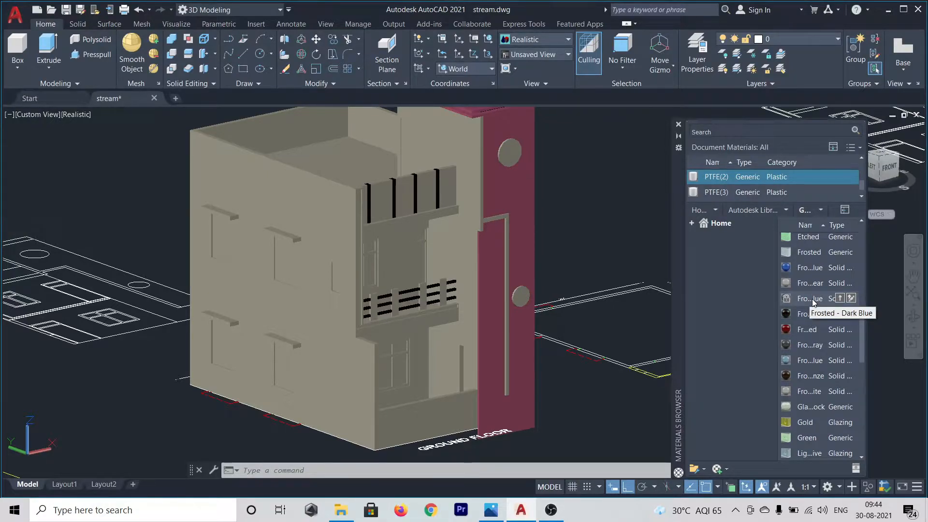
left_click_drag(812, 299, 312, 194)
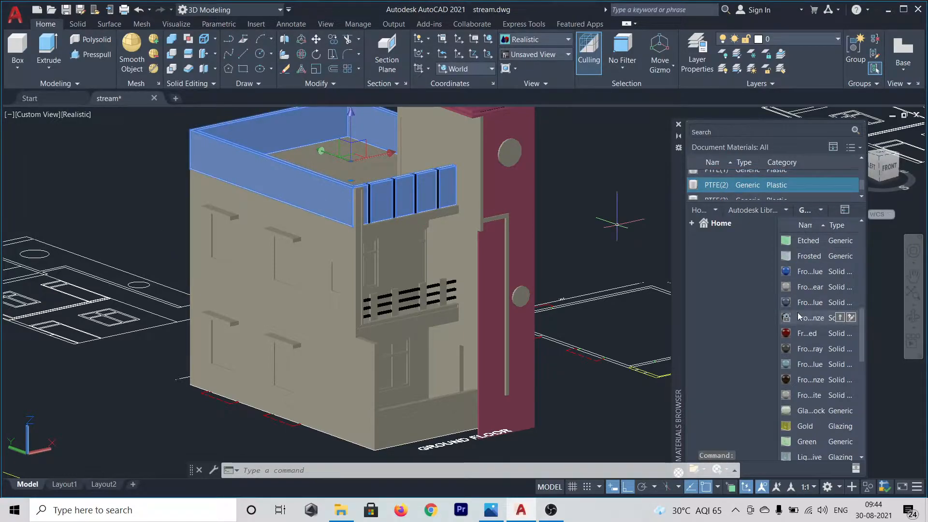
right_click(805, 301)
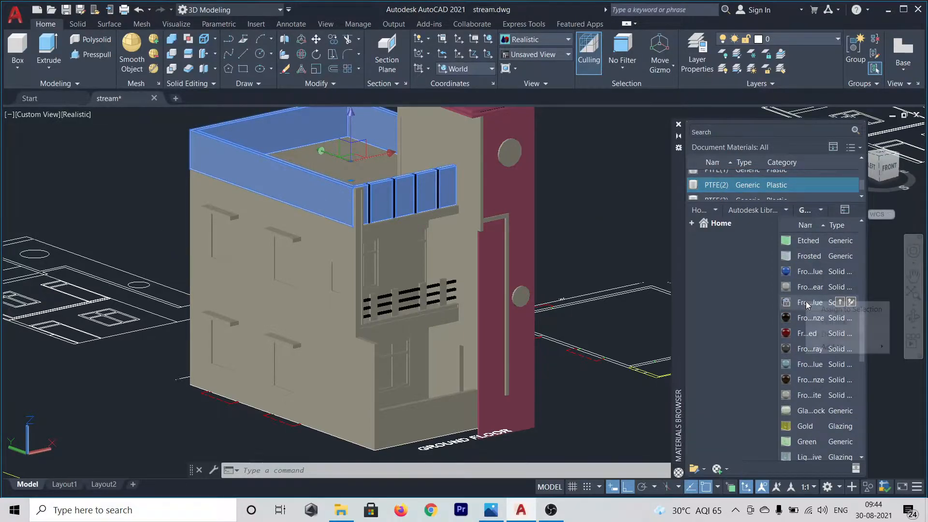
left_click(831, 305)
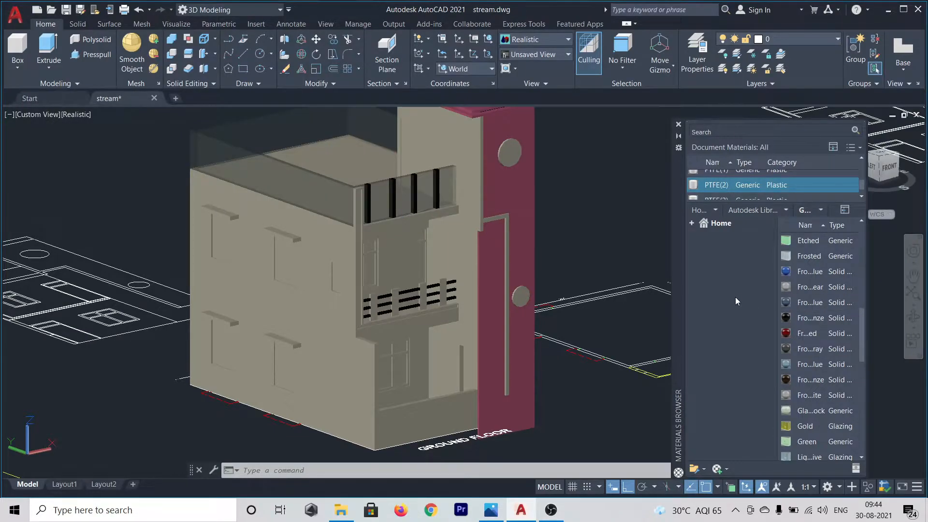
Apply the Frosted - Dark Blue glass to the two lower panes of the window behind the upper balcony
scroll(242, 253, "up", 3)
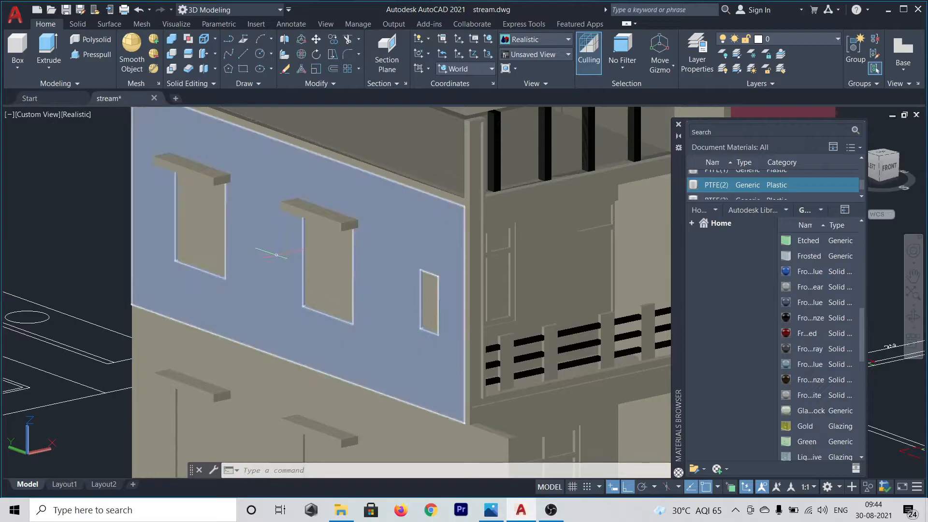
scroll(275, 253, "down", 2)
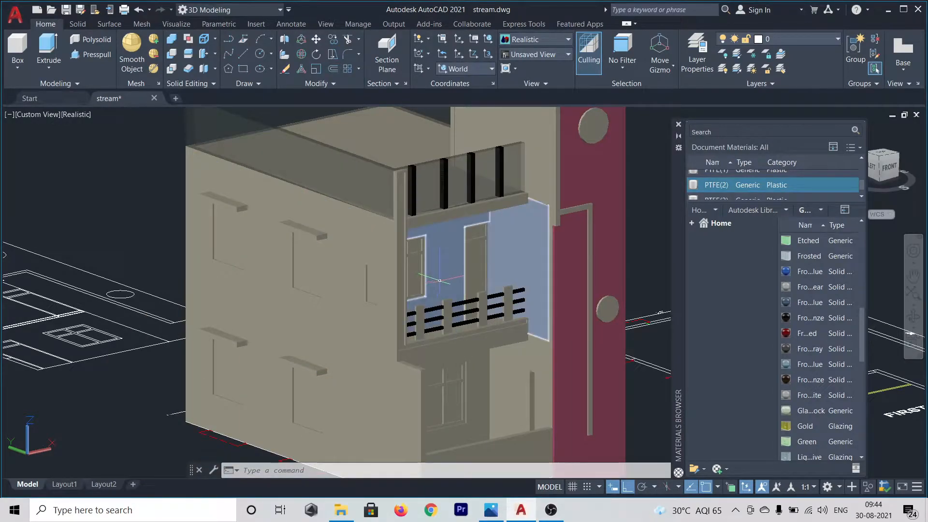
middle_click_drag(400, 275, 357, 276, "shift")
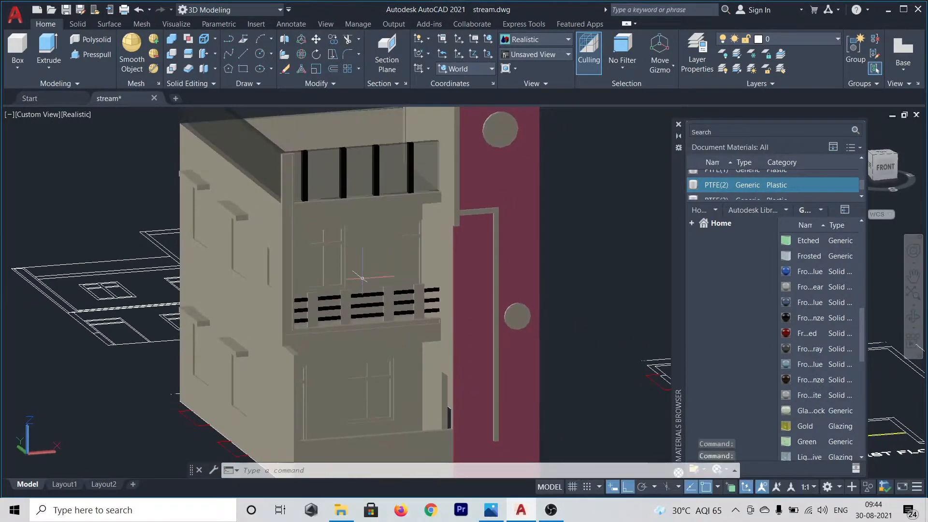
scroll(333, 270, "up", 3)
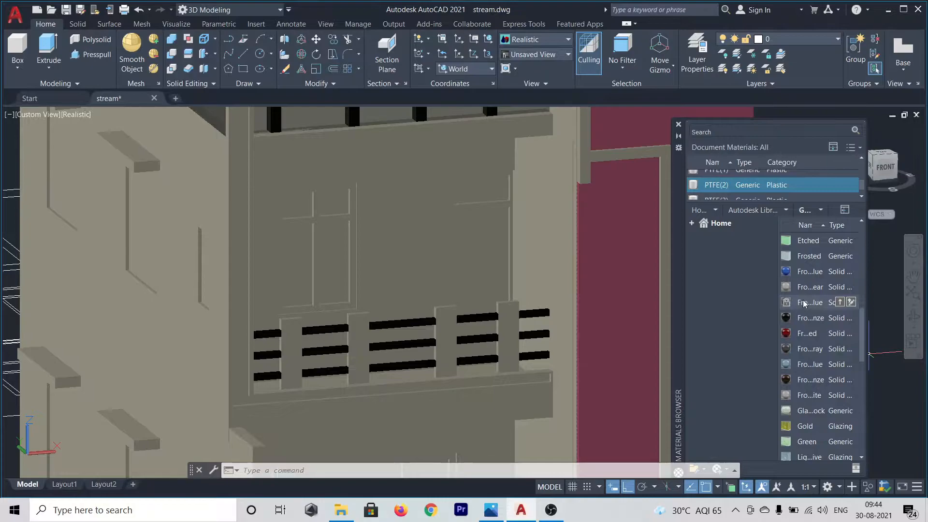
left_click_drag(804, 304, 332, 312)
left_click_drag(325, 275, 329, 253)
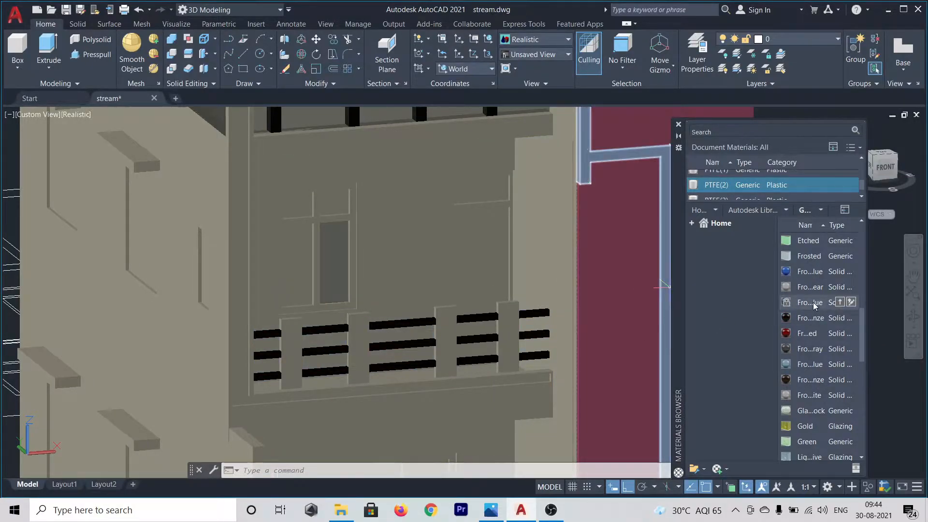
left_click_drag(814, 304, 296, 270)
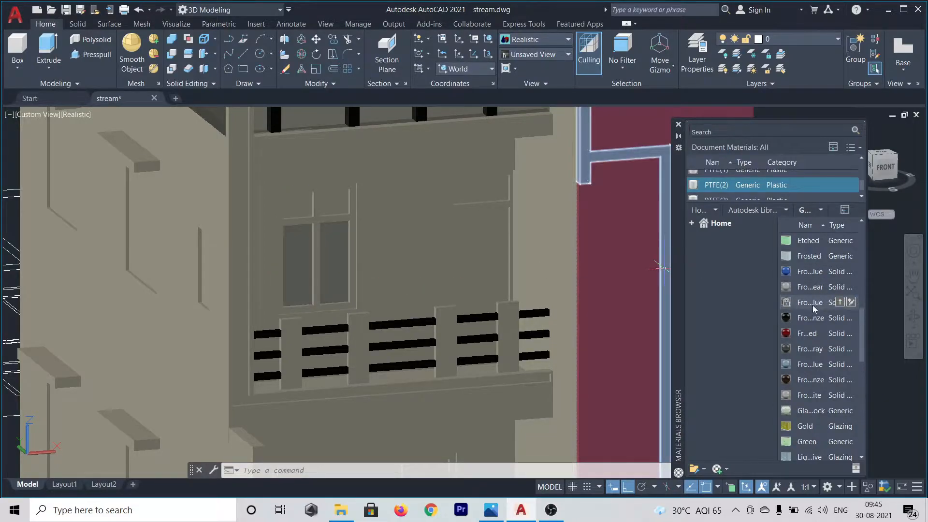
Apply the Frosted - Dark Blue glass to the two upper panes of the balcony window
left_click_drag(812, 308, 306, 281)
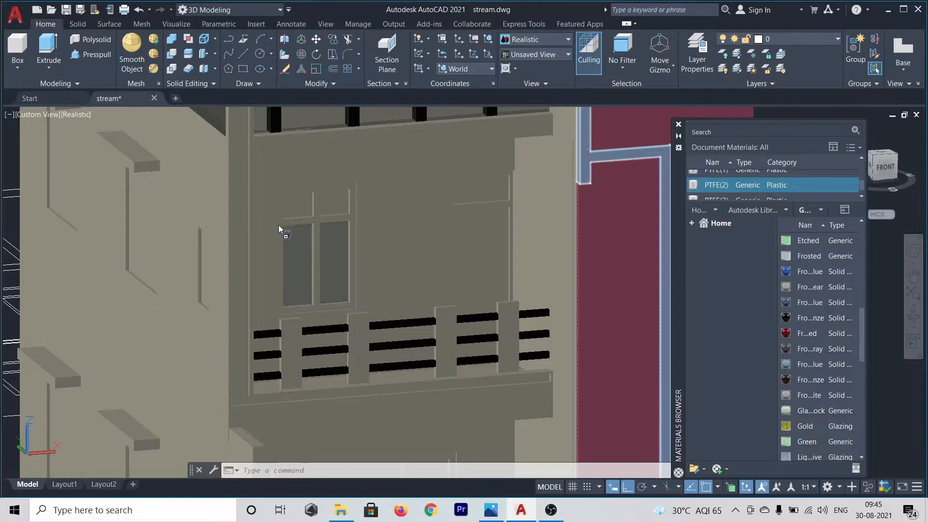
left_click_drag(297, 206, 628, 290)
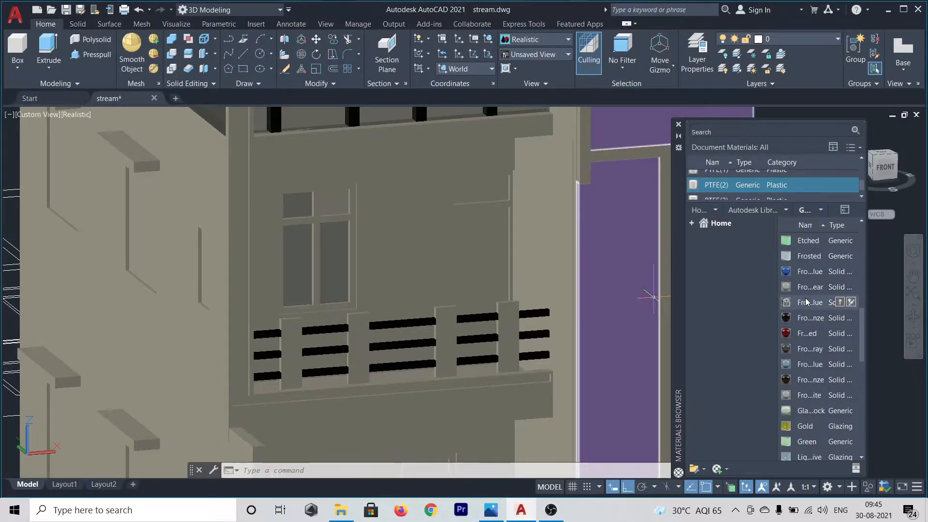
left_click_drag(807, 303, 465, 257)
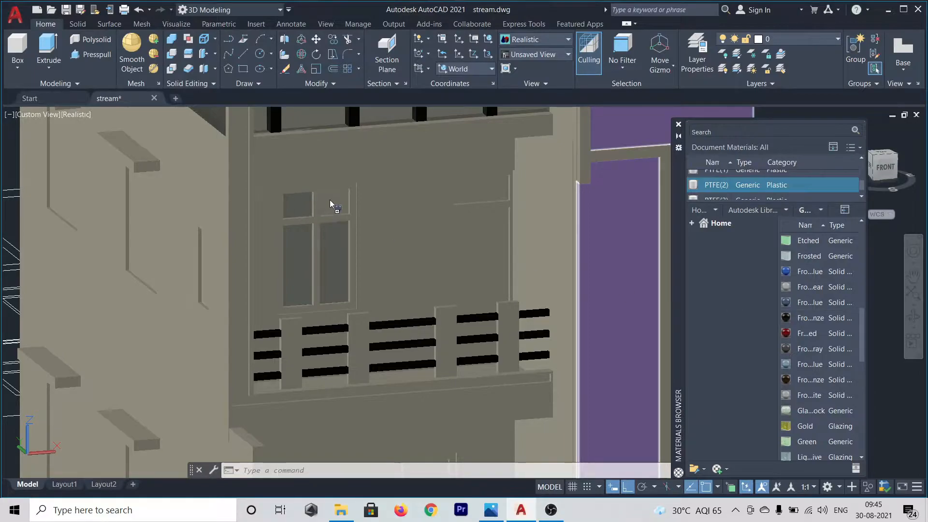
left_click_drag(329, 199, 328, 198)
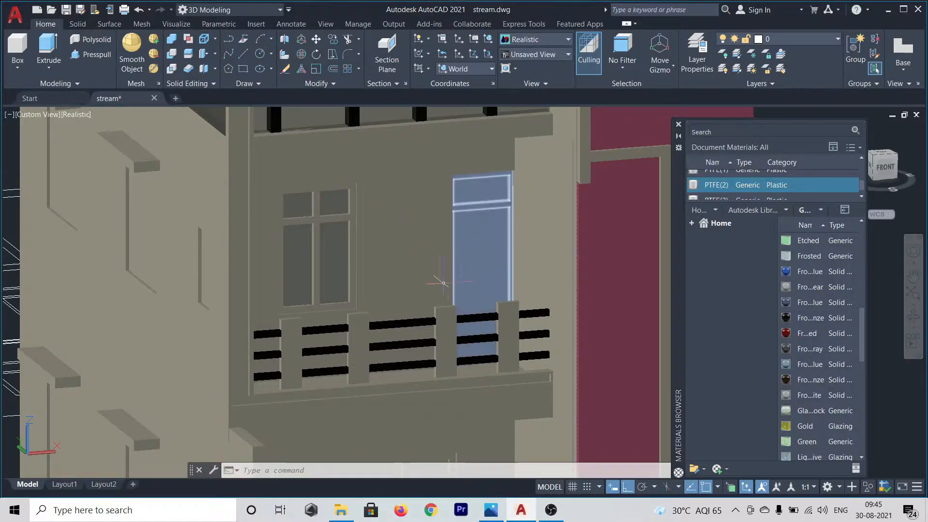
Apply the Frosted - Dark Blue glass to the two lower panes of the ground-floor front window
scroll(443, 282, "down", 5)
middle_click_drag(411, 245, 381, 243)
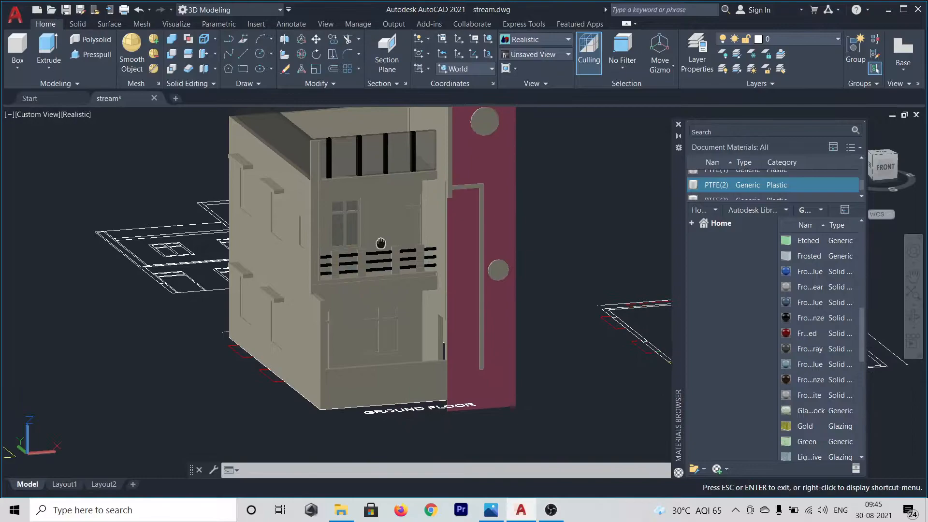
key("Escape")
scroll(379, 327, "up", 2)
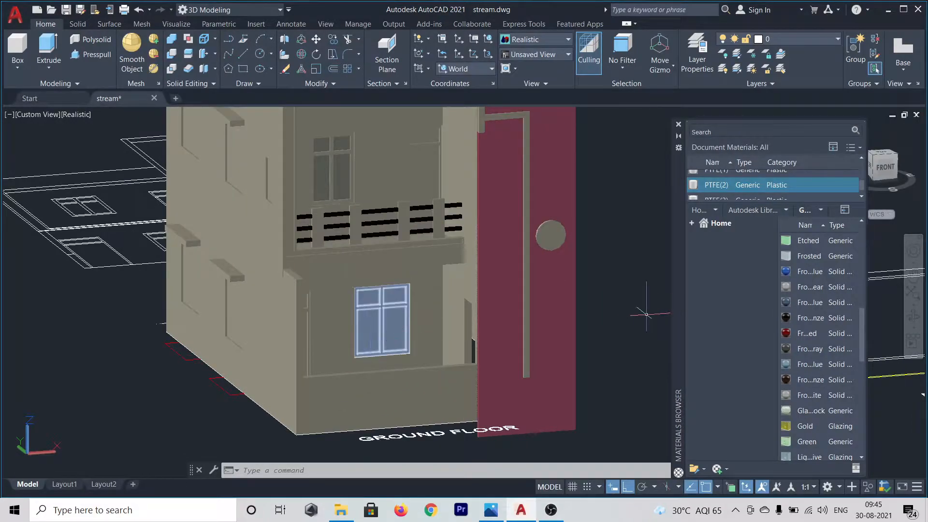
left_click_drag(808, 300, 471, 335)
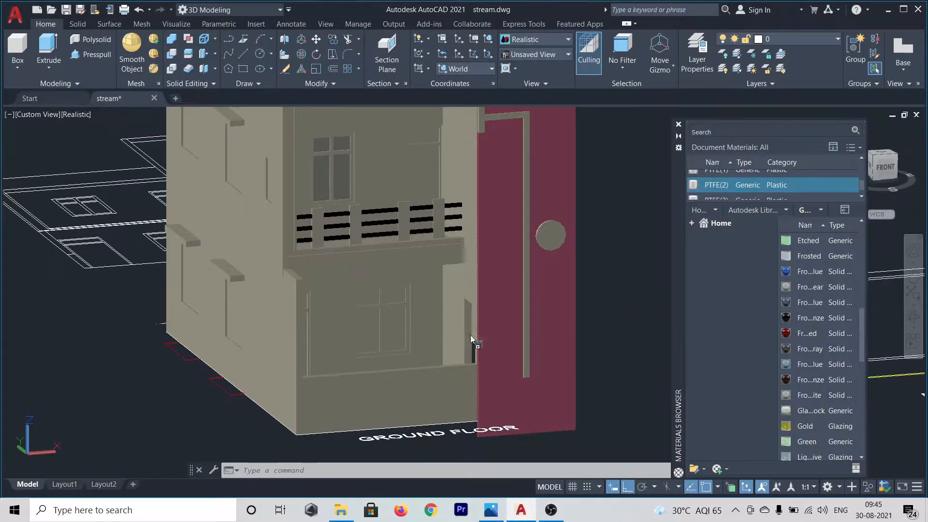
left_click_drag(391, 323, 389, 323)
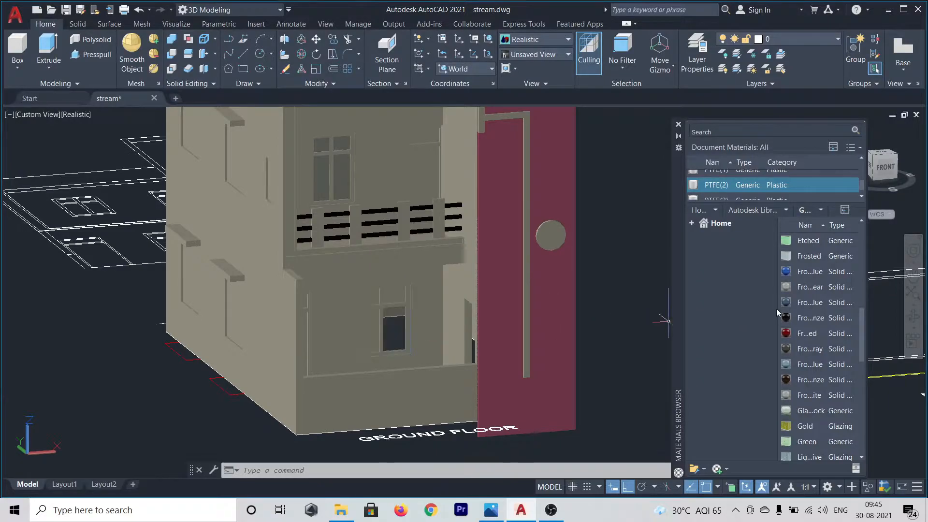
left_click_drag(806, 300, 567, 317)
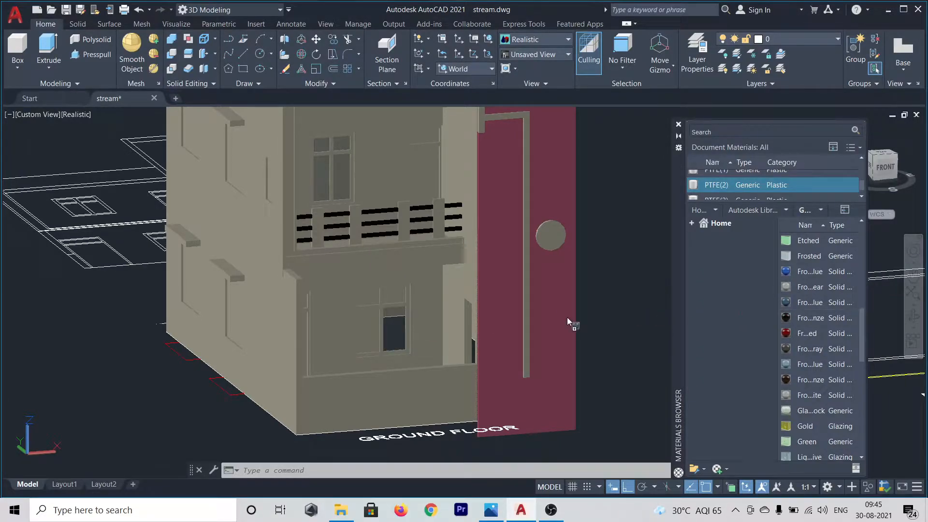
left_click_drag(365, 316, 361, 317)
left_click(364, 323)
Apply the Frosted - Dark Blue glass to the two upper panes of the ground-floor front window
scroll(367, 314, "up", 3)
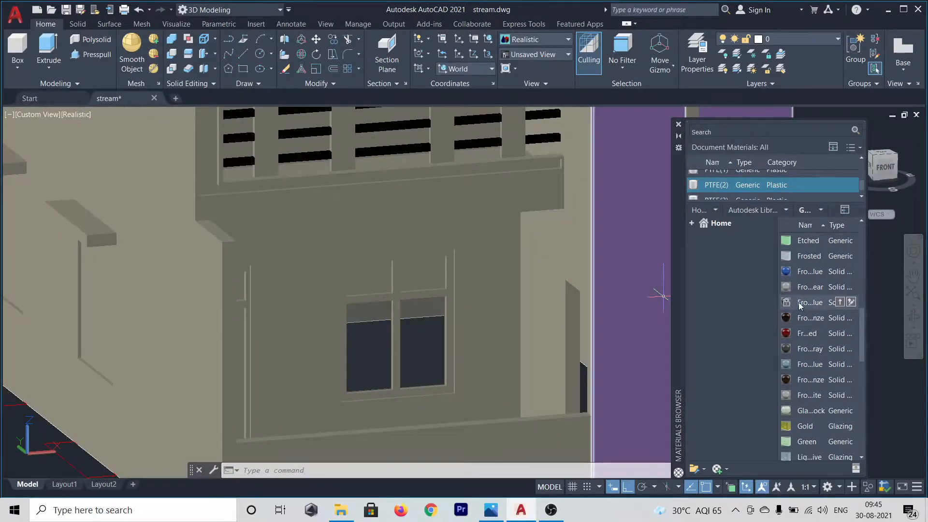
left_click_drag(800, 304, 633, 314)
left_click_drag(414, 301, 413, 302)
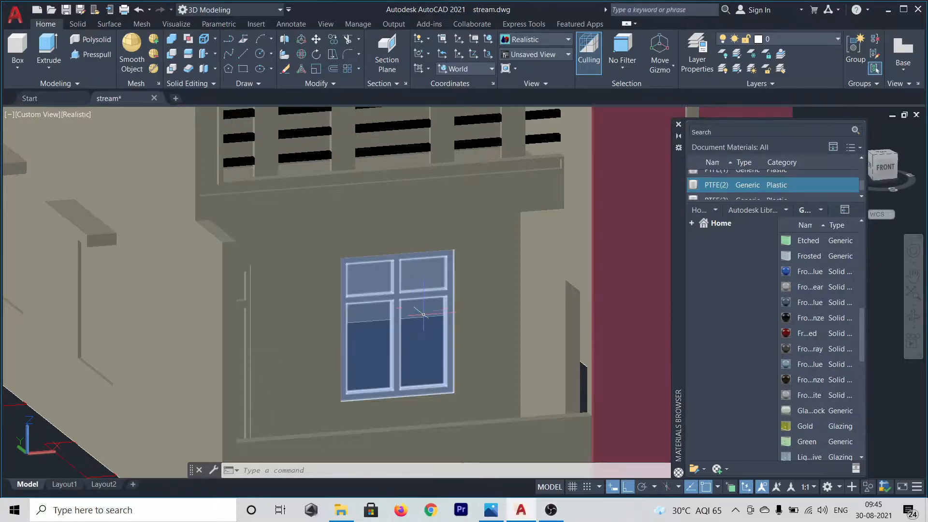
left_click_drag(807, 303, 336, 281)
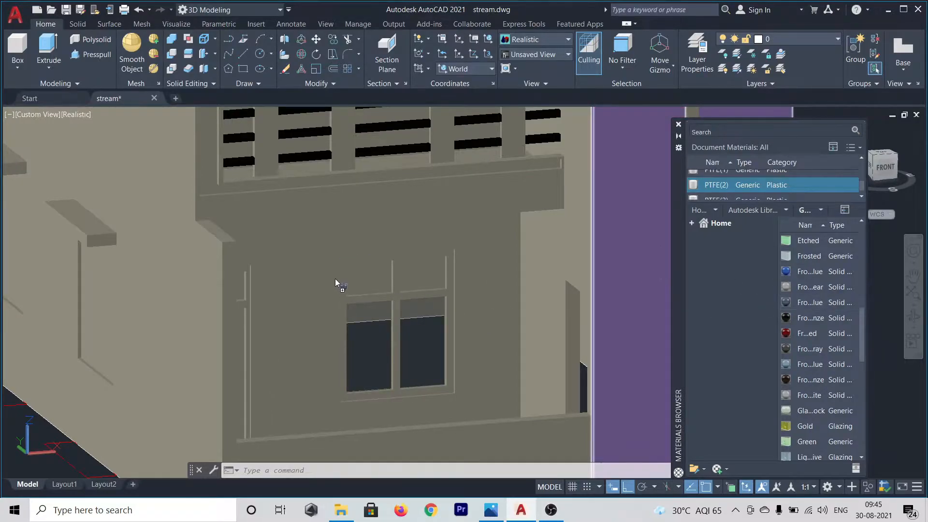
left_click_drag(414, 272, 414, 273)
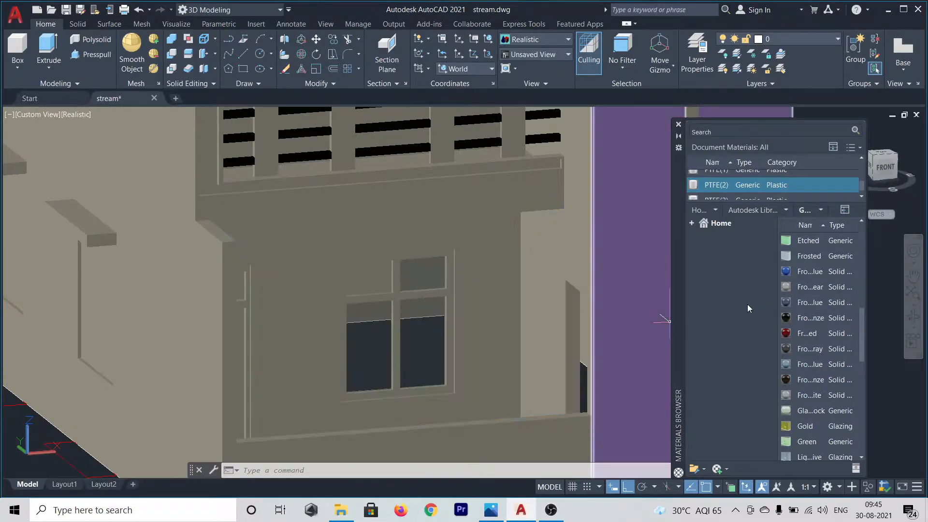
left_click_drag(805, 304, 476, 310)
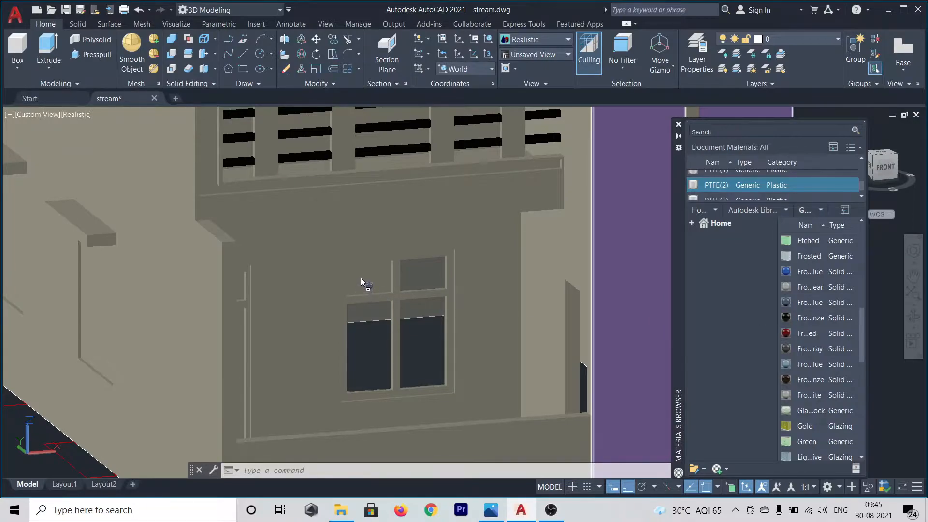
left_click_drag(360, 278, 370, 326)
Try to apply the Frosted - Dark Blue glass once more to the lower-left pane of the ground-floor window
scroll(363, 313, "up", 2)
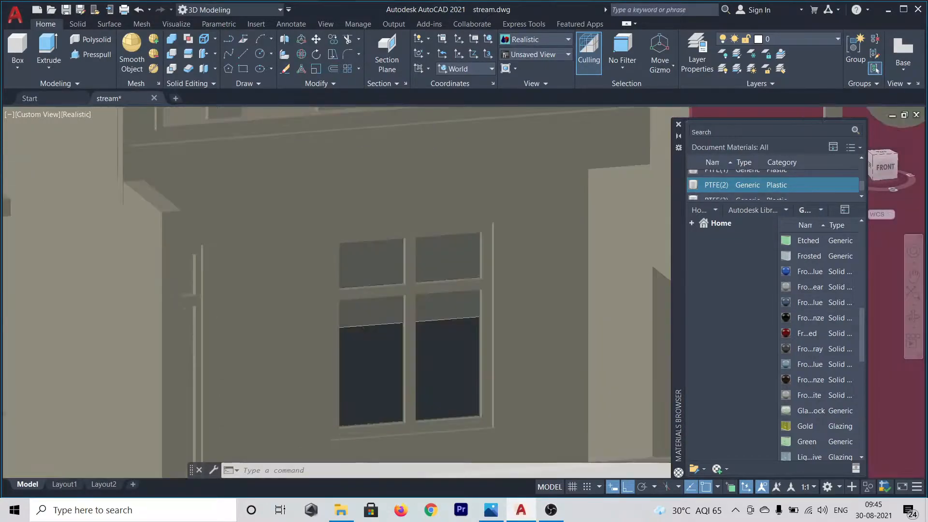
scroll(357, 311, "down", 2)
scroll(356, 325, "up", 3)
scroll(359, 328, "down", 2)
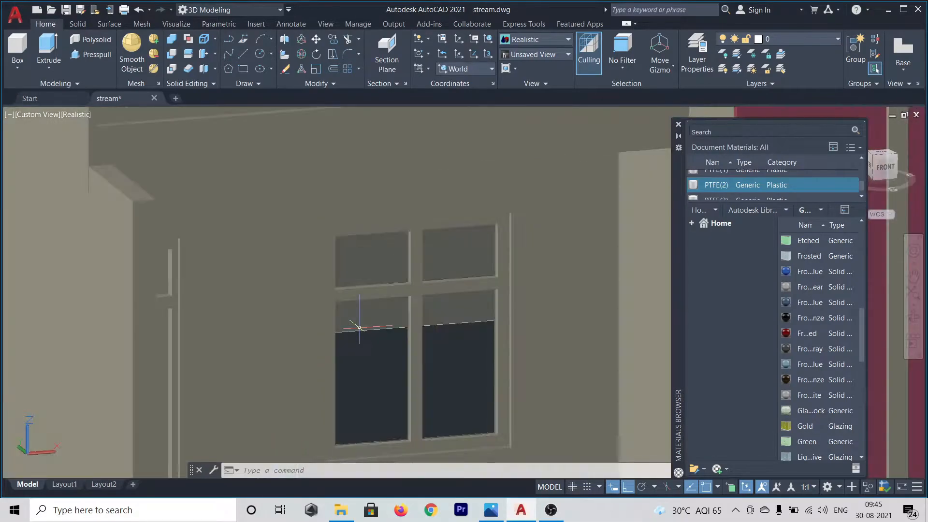
scroll(359, 328, "down", 2)
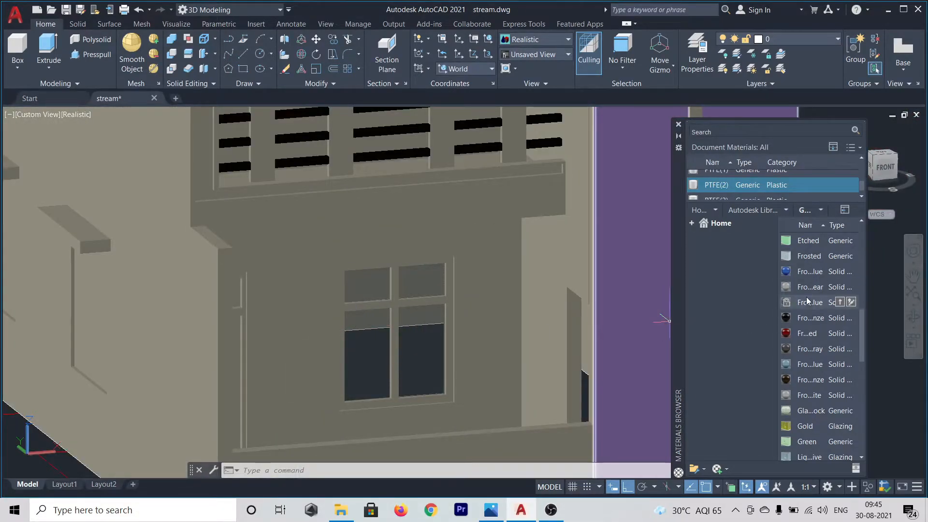
left_click_drag(807, 304, 361, 317)
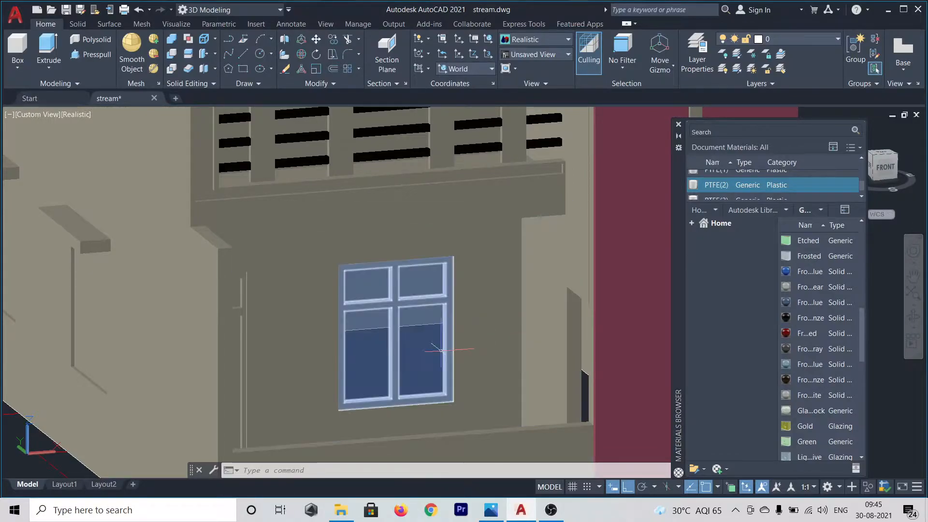
Add the Aluminum - Dark material from the Autodesk Library's Metal category to the document and open it for editing
scroll(441, 350, "down", 6)
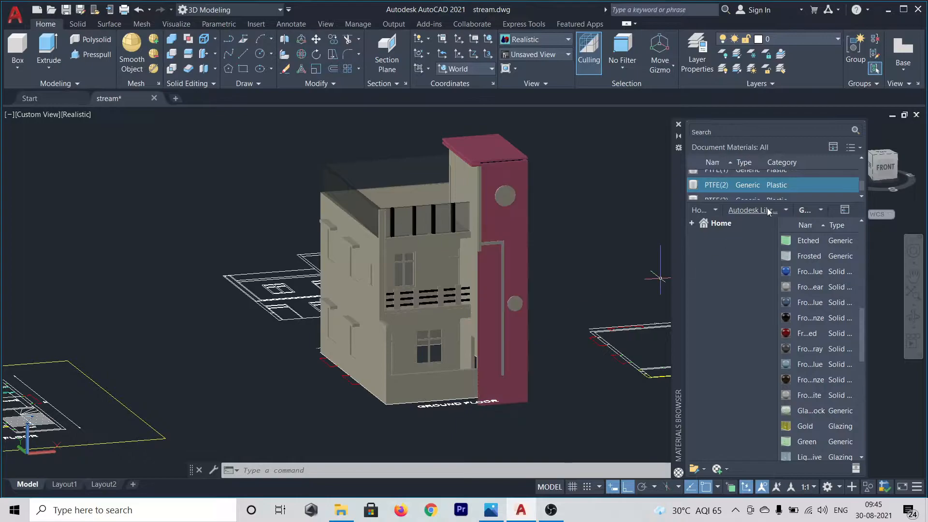
left_click(785, 211)
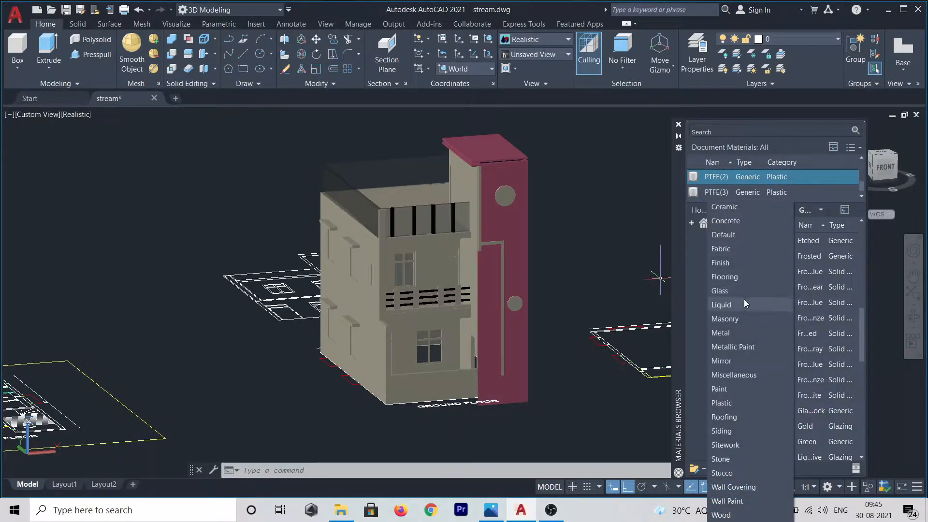
left_click(730, 334)
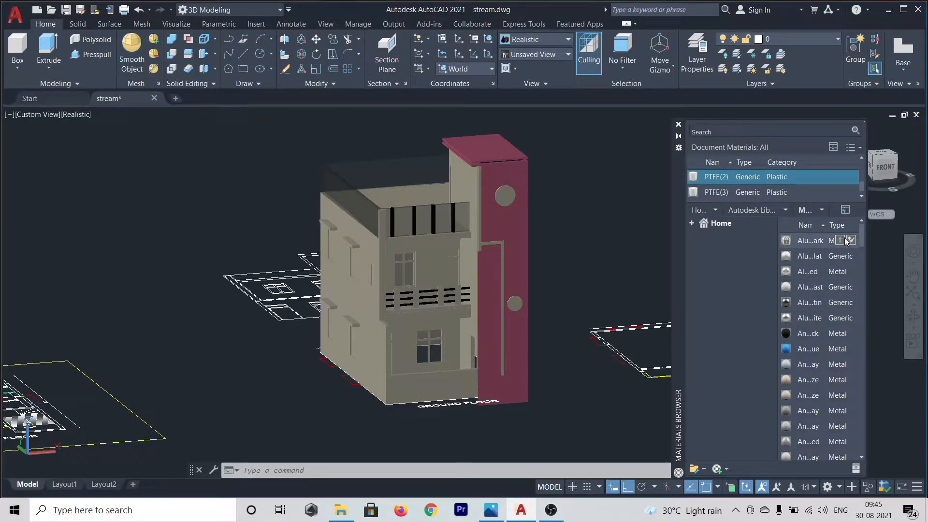
left_click(850, 240)
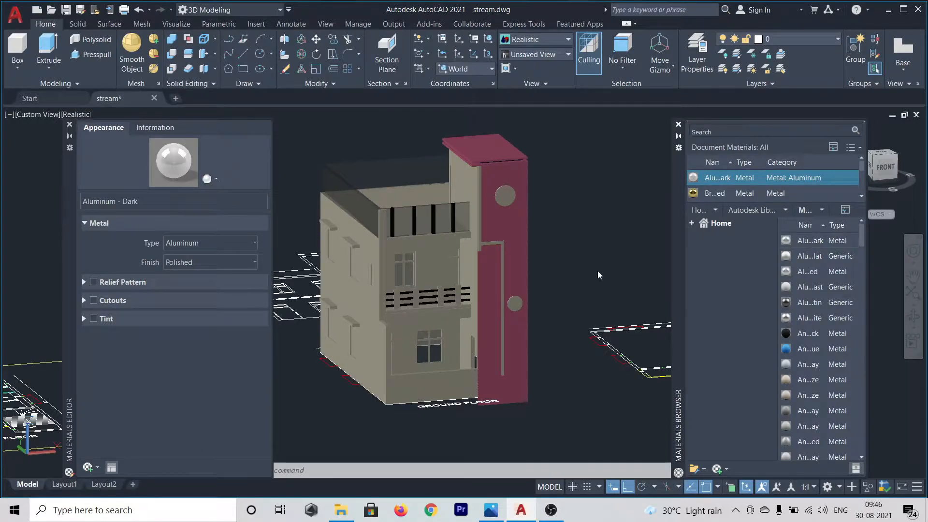
Apply the Aluminum - Dark metal to the frame of the first-floor balcony window
scroll(398, 263, "up", 6)
scroll(398, 258, "up", 3)
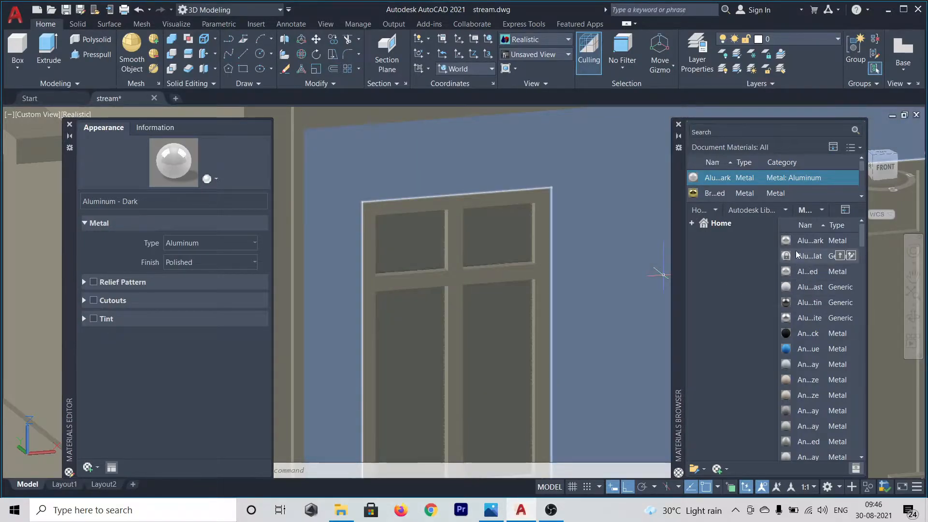
left_click_drag(806, 271, 452, 280)
scroll(518, 233, "down", 5)
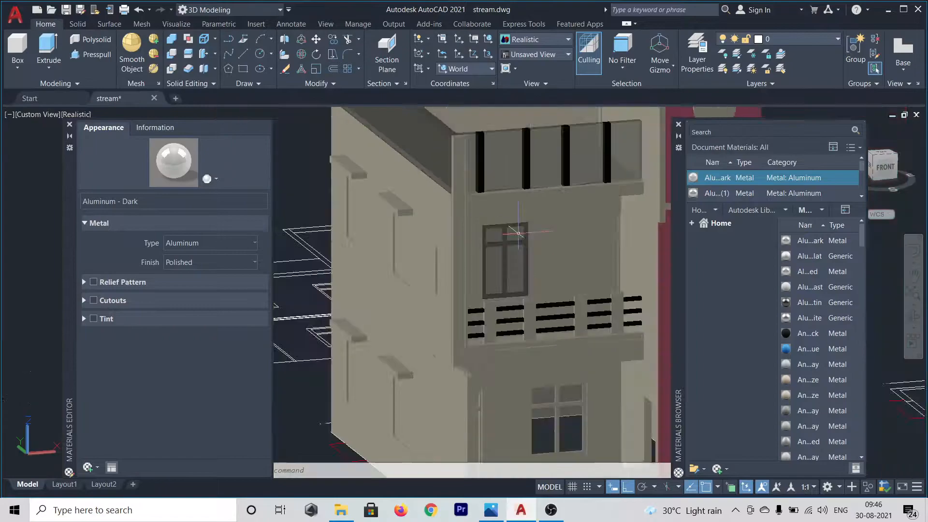
Apply the Aluminum - Dark metal to the ground-floor front window frame and close the Materials Editor
scroll(519, 233, "down", 2)
scroll(552, 364, "up", 6)
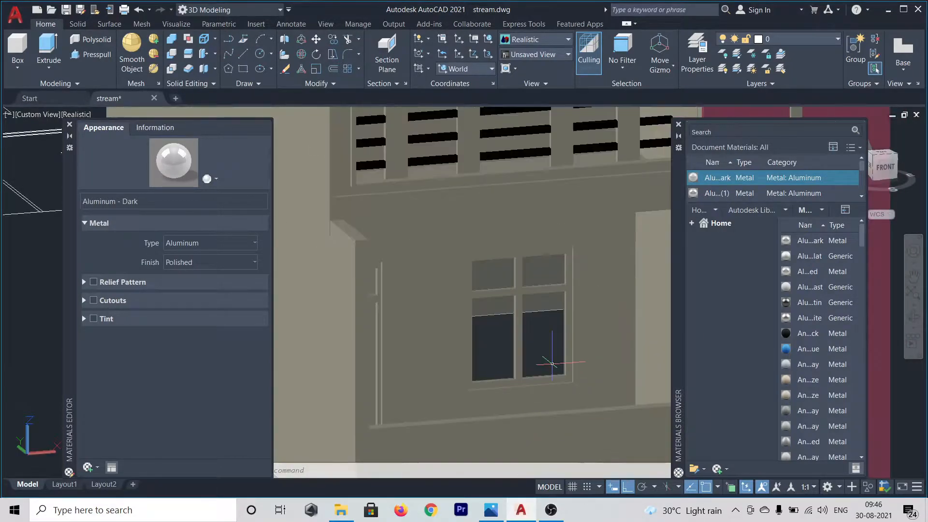
left_click(552, 363)
mouse_move(822, 245)
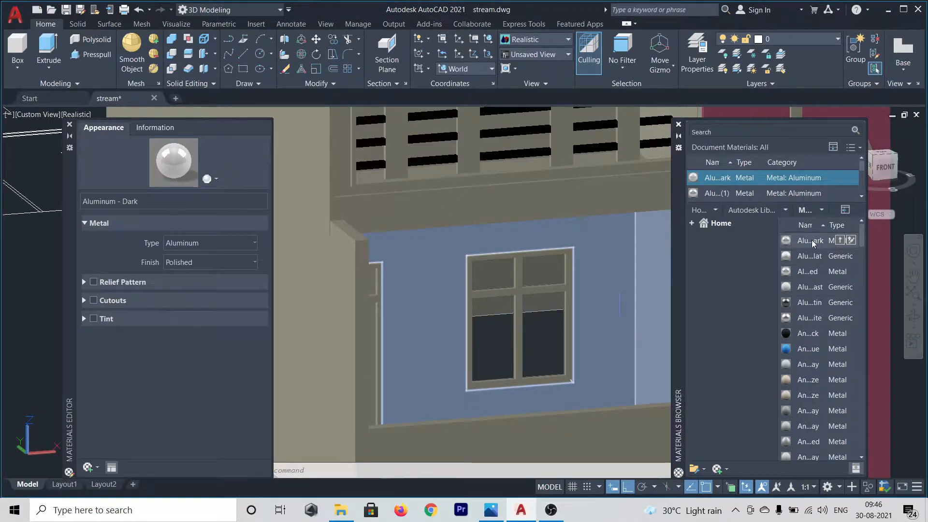
left_click_drag(812, 244, 518, 296)
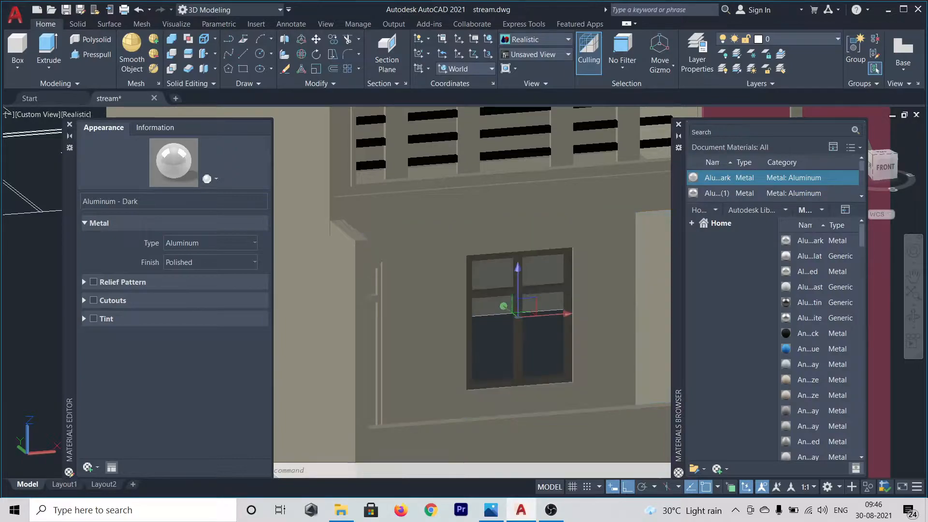
scroll(551, 290, "down", 2)
scroll(494, 366, "down", 3)
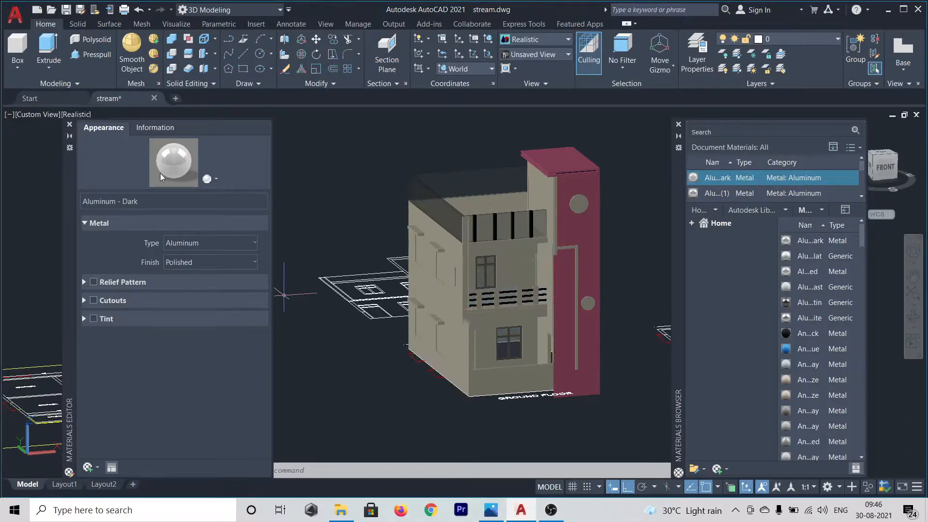
left_click(70, 124)
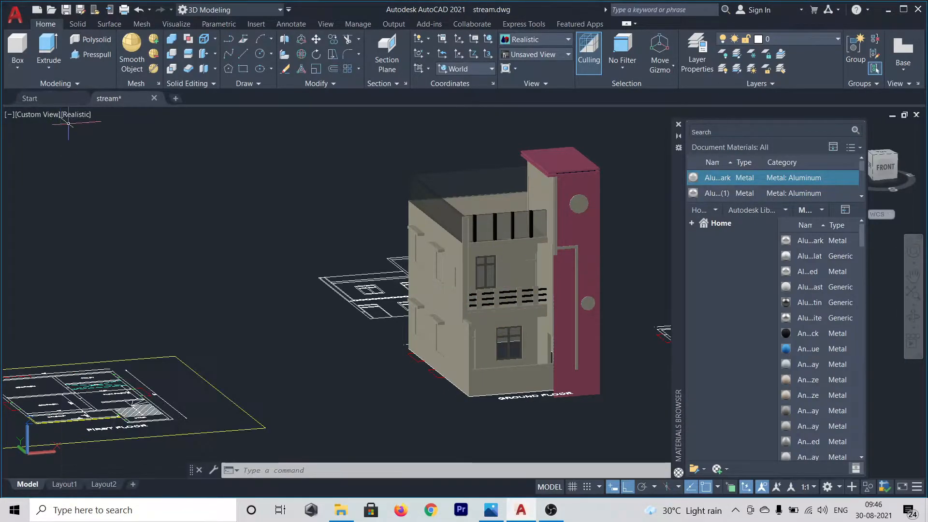
Apply the Clear - Amber glass from the library's Glass category to the small window pane in the first-floor side wall
scroll(419, 260, "up", 2)
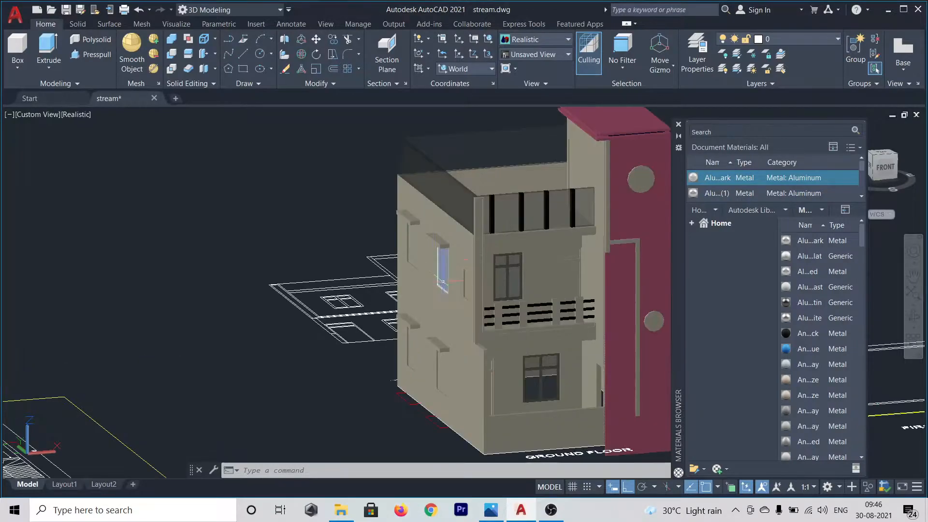
scroll(480, 299, "up", 3)
scroll(480, 298, "down", 5)
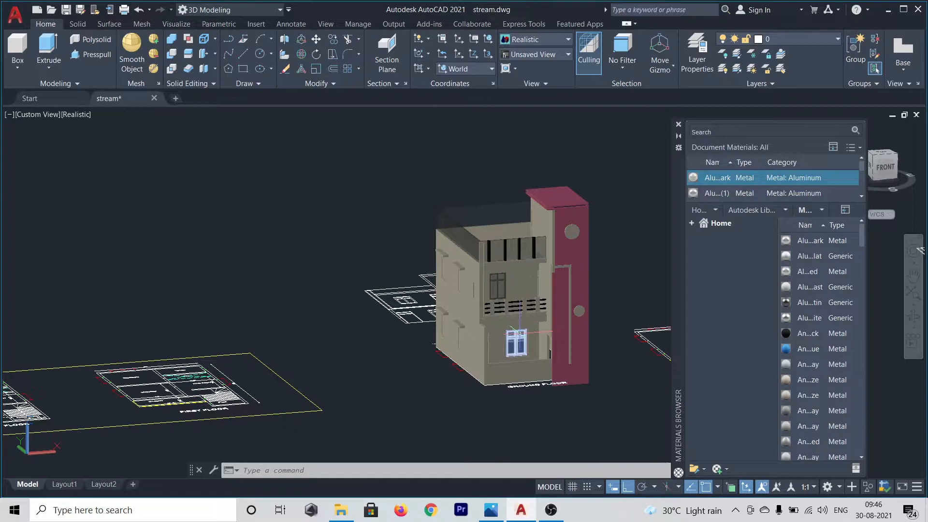
scroll(499, 272, "up", 3)
scroll(499, 272, "up", 2)
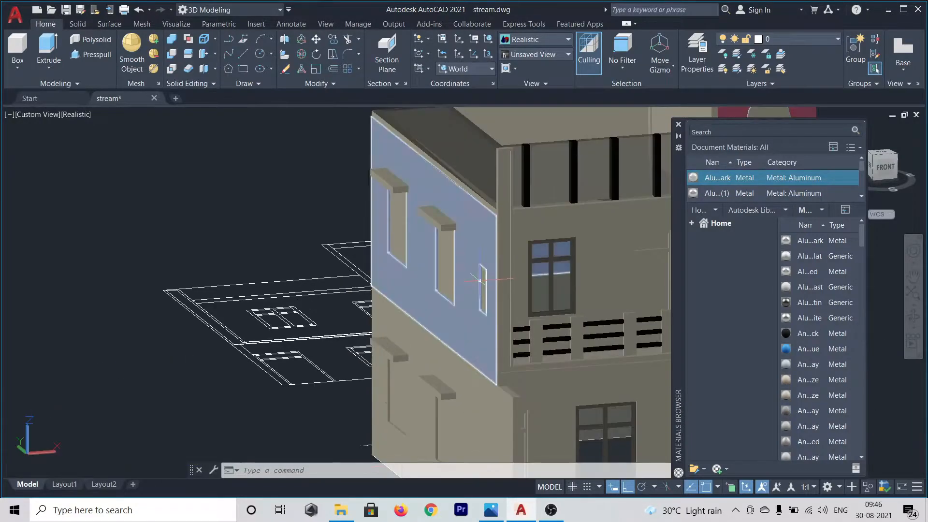
middle_click_drag(490, 289, 348, 290)
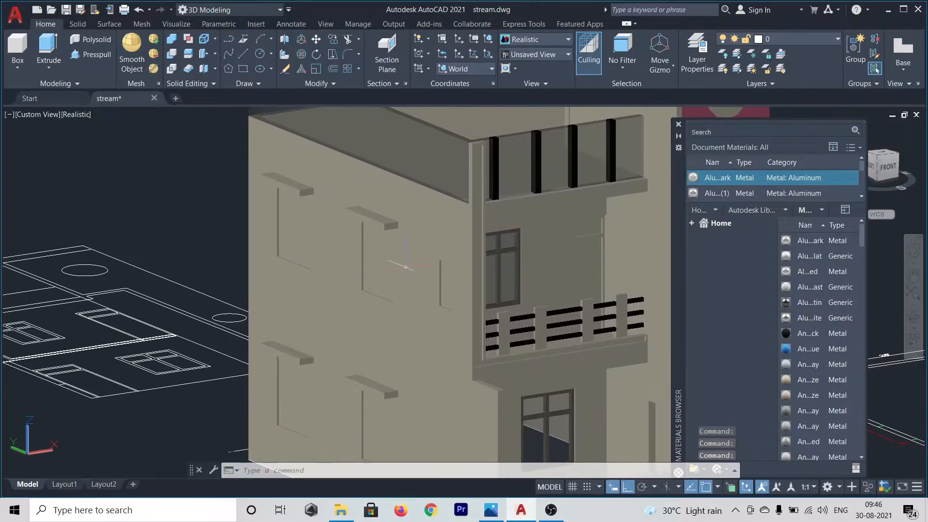
scroll(505, 314, "up", 2)
middle_click_drag(504, 315, 442, 232)
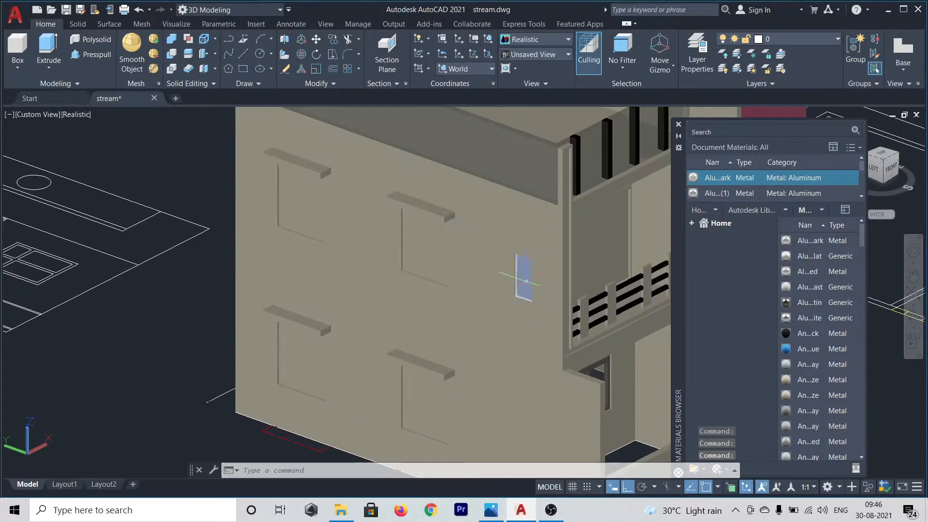
left_click(648, 286)
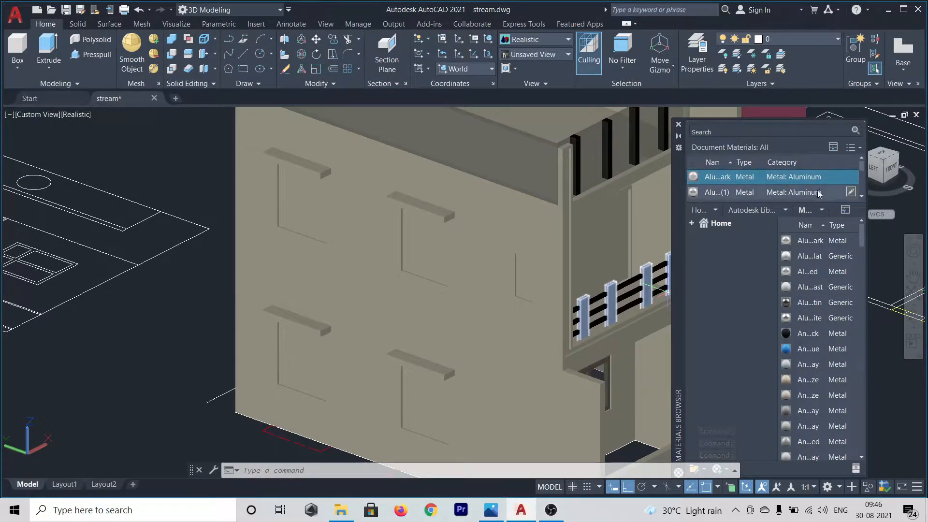
left_click(784, 210)
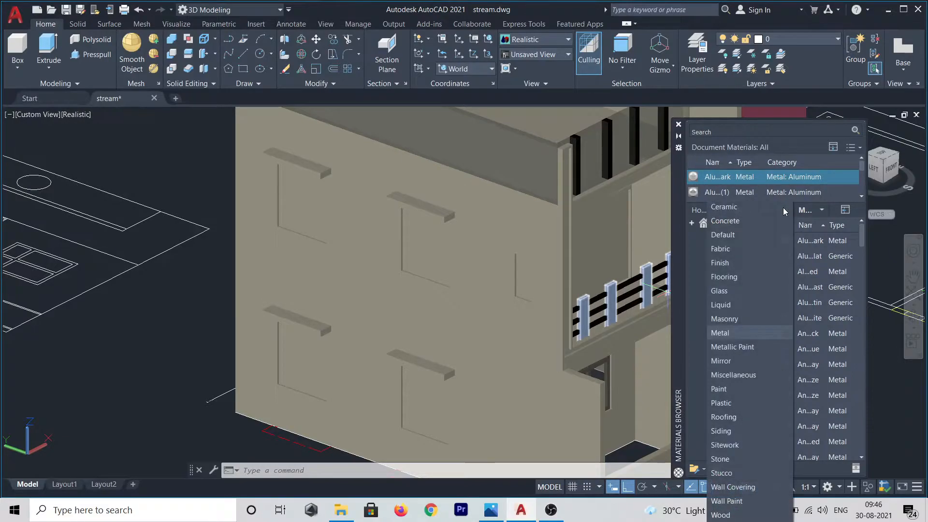
left_click(732, 289)
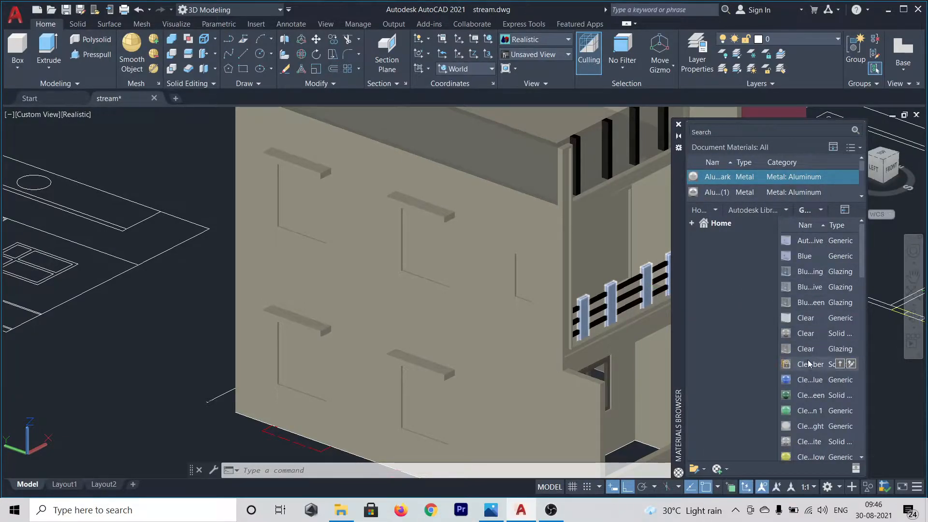
left_click_drag(808, 364, 401, 321)
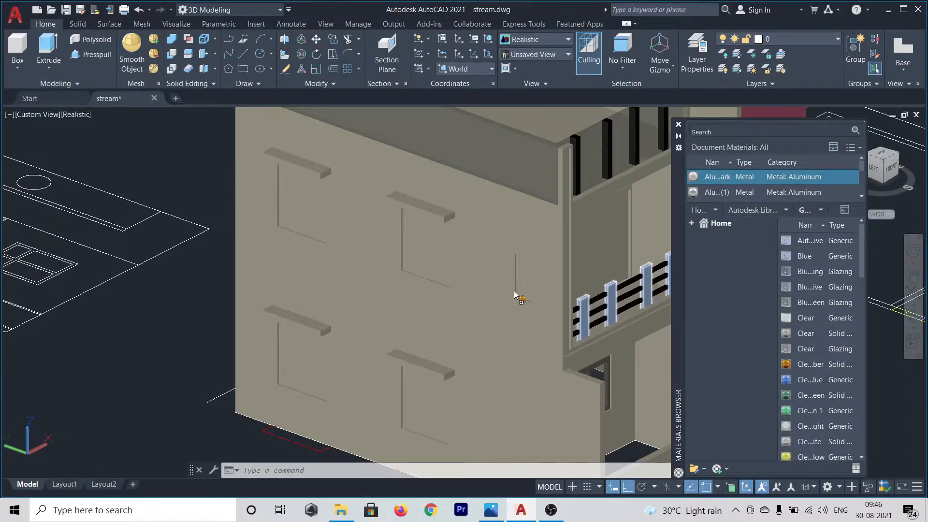
left_click_drag(523, 283, 523, 284)
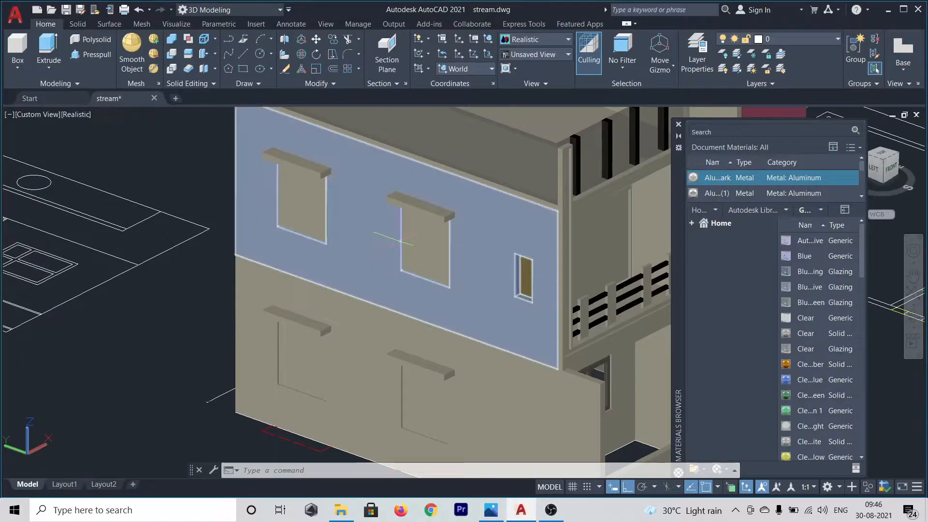
Examine the first-floor balcony door and the ground-floor front door, including their upper and lower panels
scroll(364, 240, "down", 3)
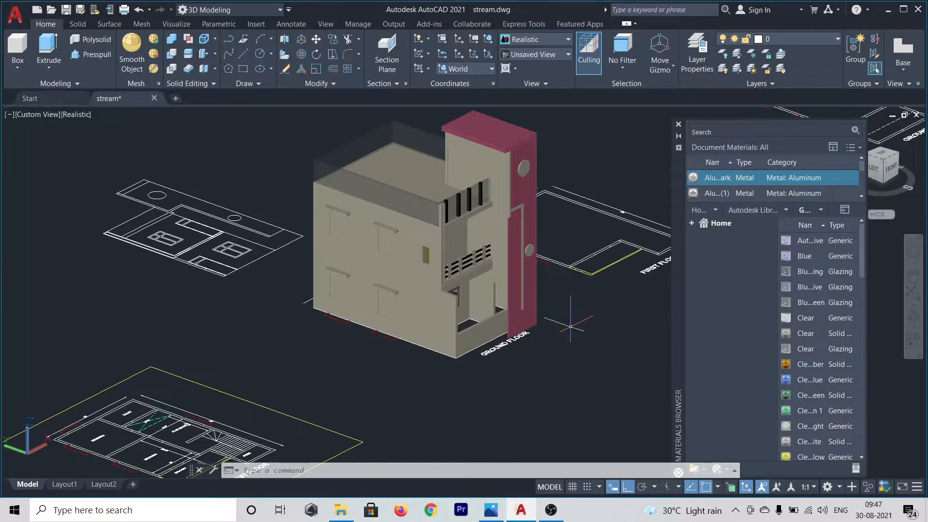
middle_click_drag(570, 326, 493, 315, "shift")
scroll(441, 279, "up", 4)
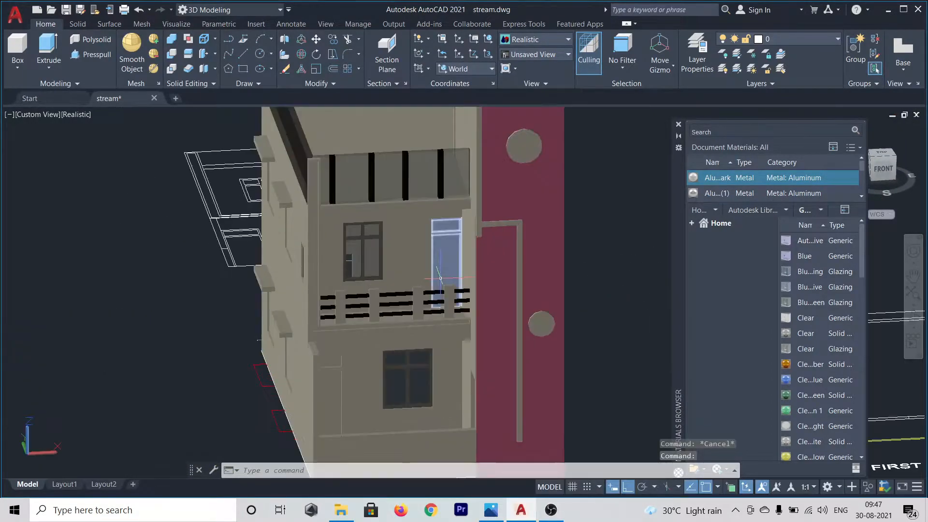
scroll(441, 278, "up", 3)
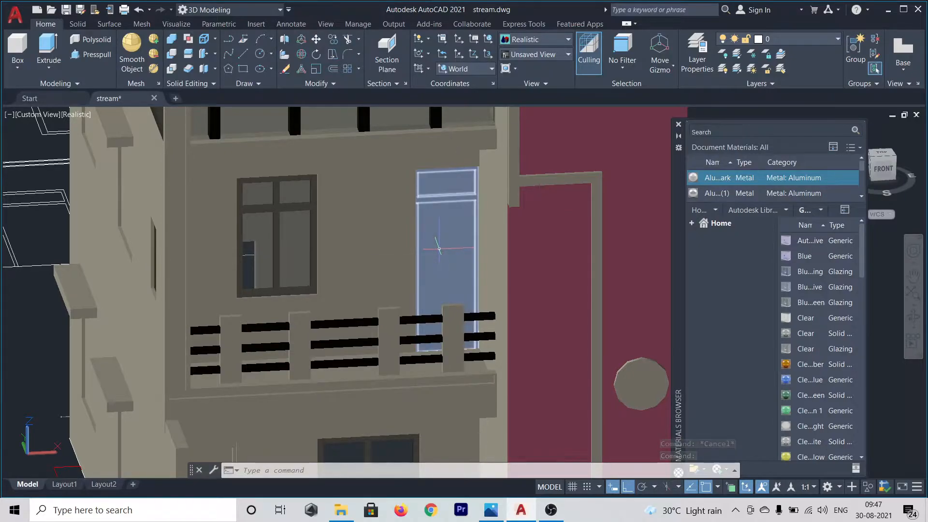
scroll(440, 249, "down", 4)
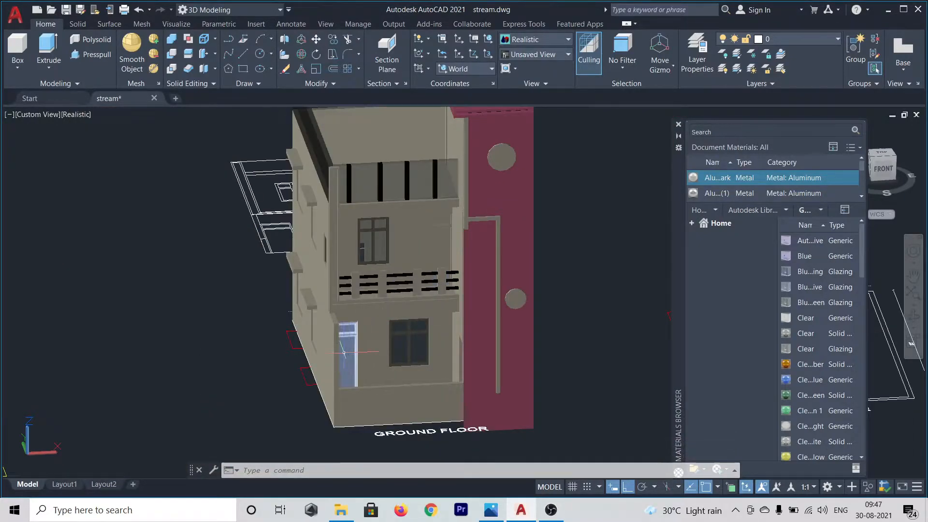
scroll(351, 354, "up", 6)
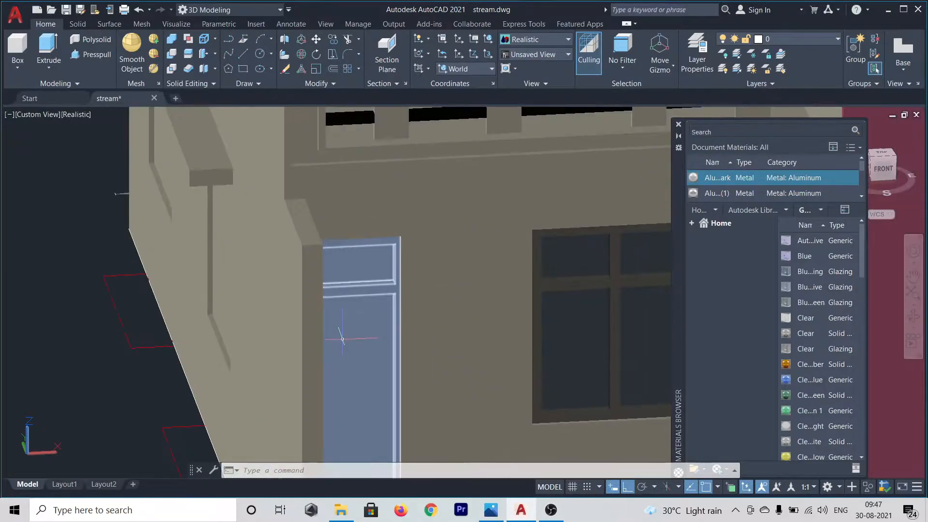
scroll(342, 336, "down", 5)
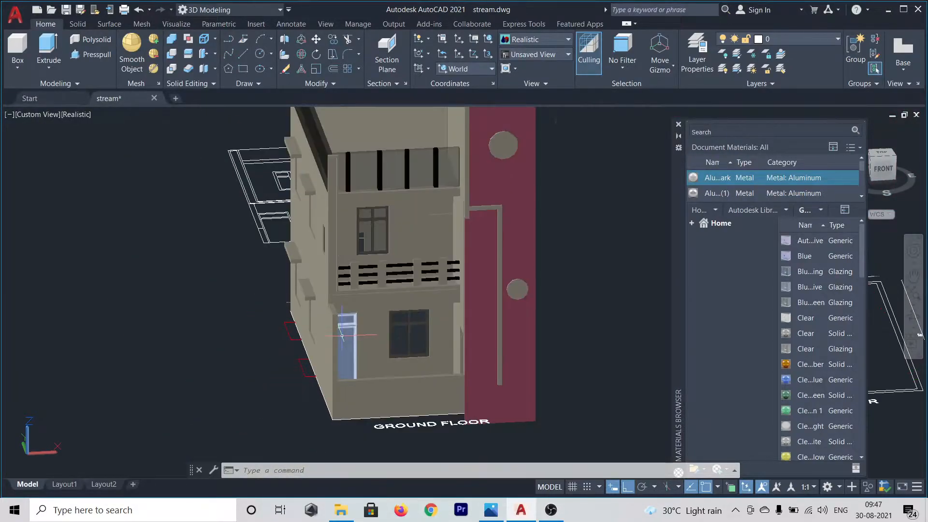
scroll(341, 335, "up", 6)
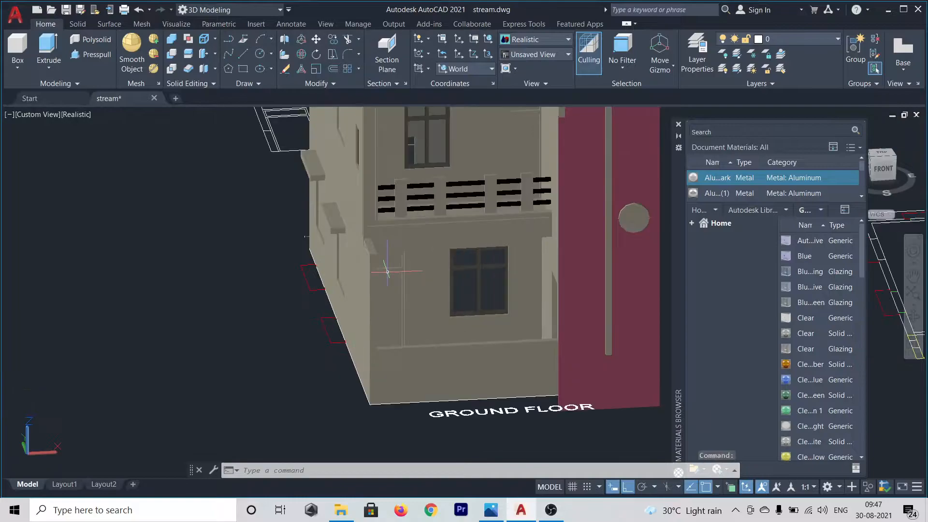
scroll(387, 272, "up", 4)
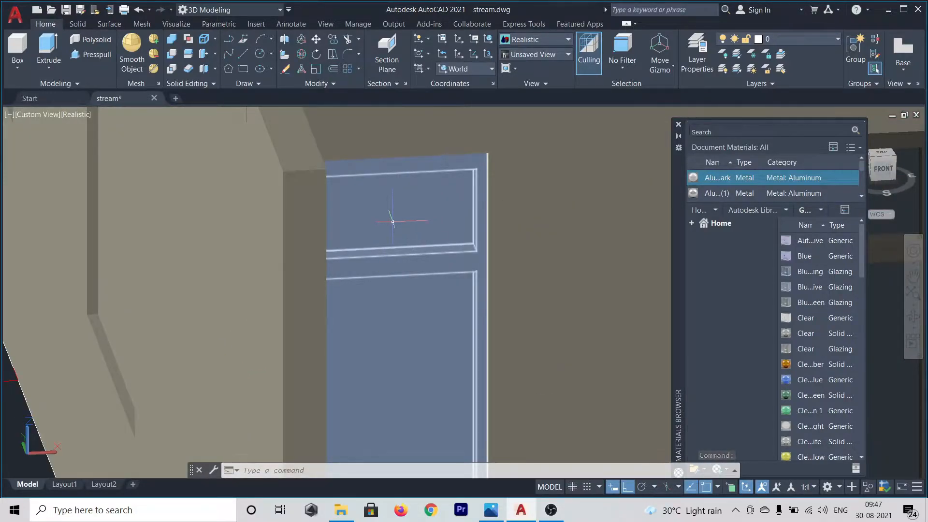
scroll(393, 222, "down", 2)
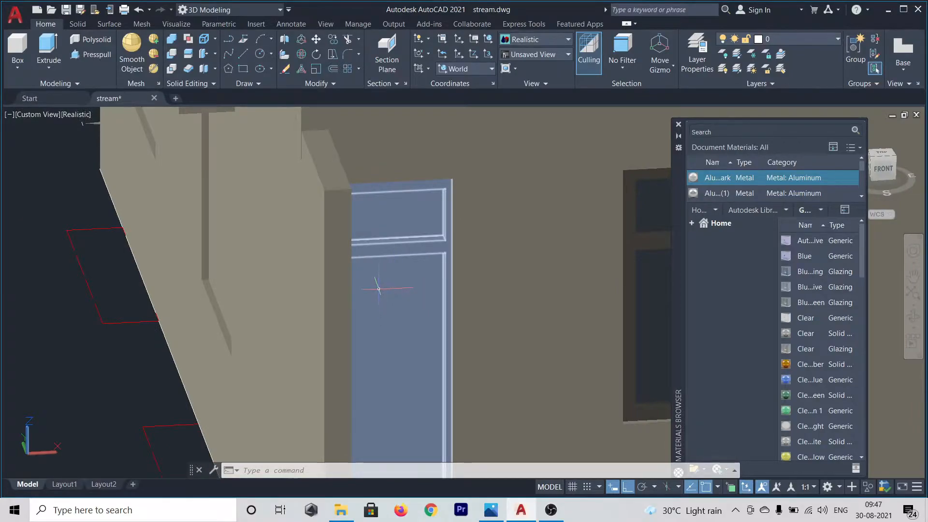
scroll(378, 289, "down", 2)
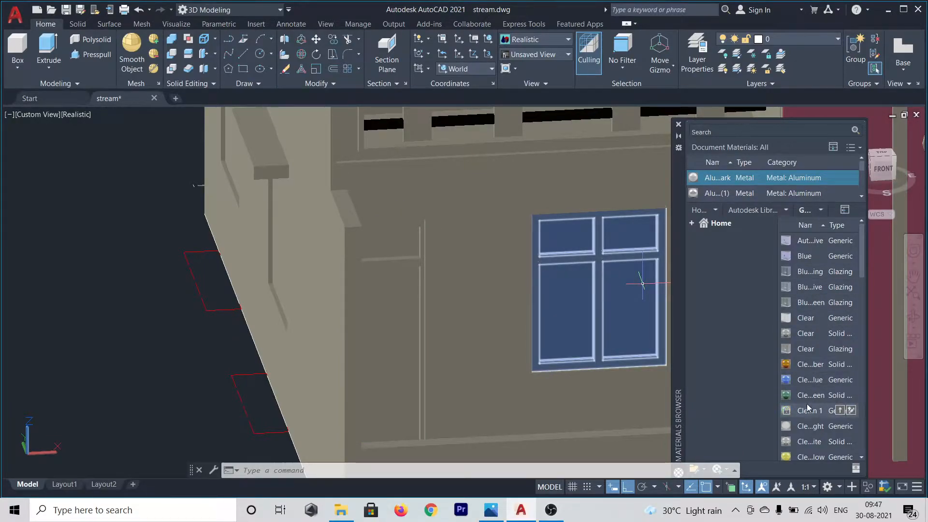
Apply the library's tinted blue glass to the upper panel of the ground-floor front door
scroll(808, 406, "down", 4)
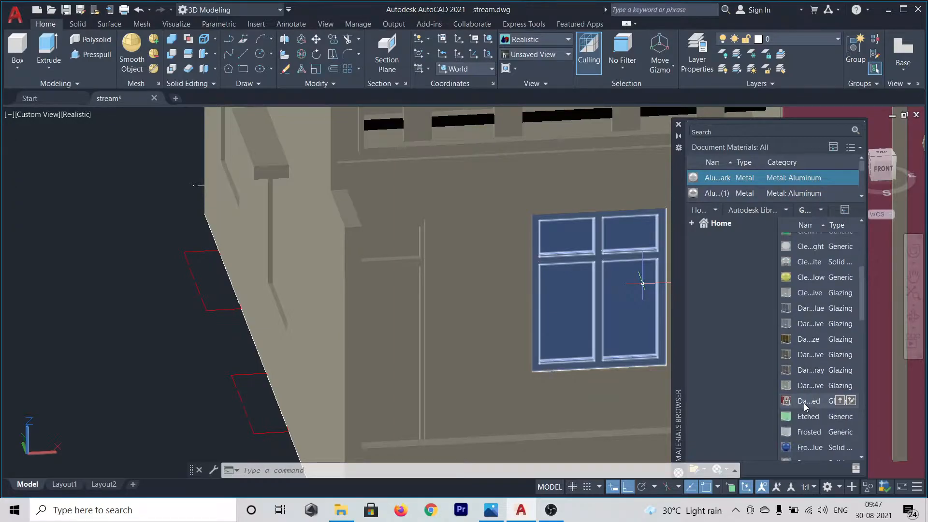
scroll(811, 399, "down", 4)
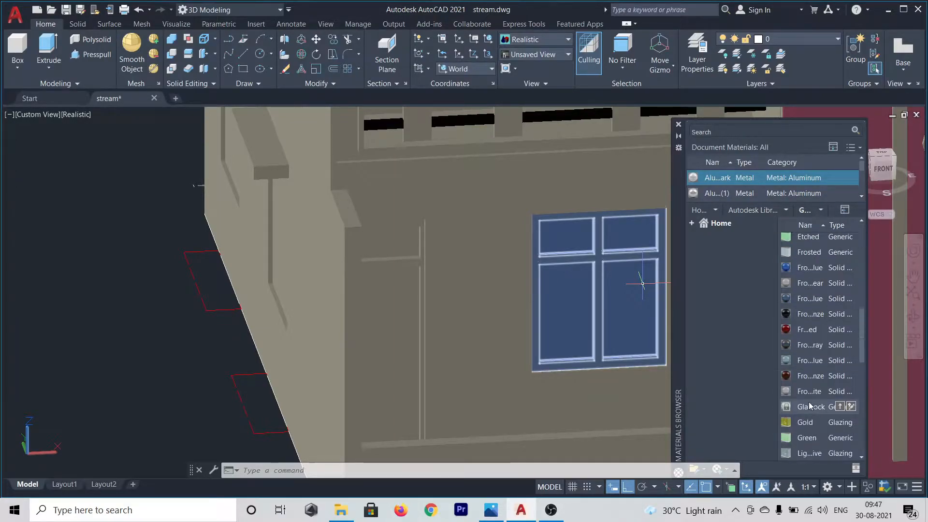
scroll(810, 405, "down", 5)
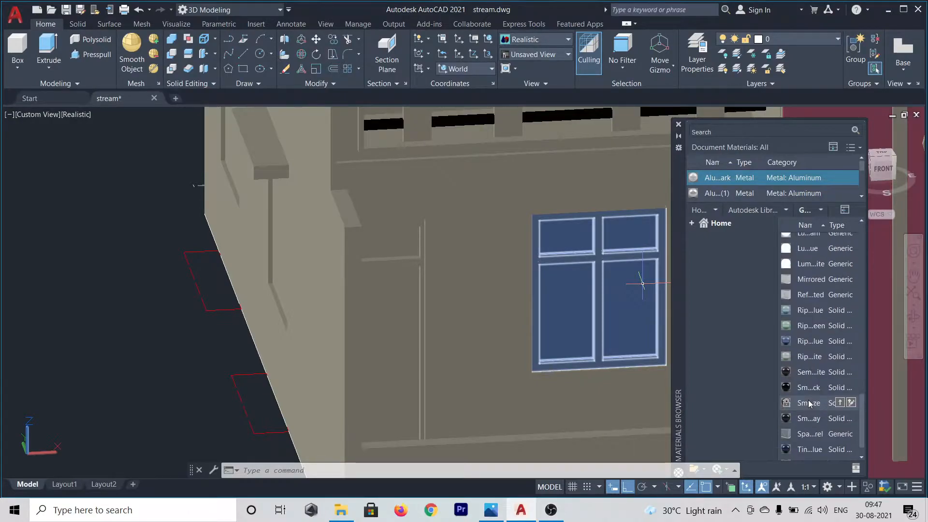
scroll(814, 389, "down", 2)
scroll(810, 403, "down", 1)
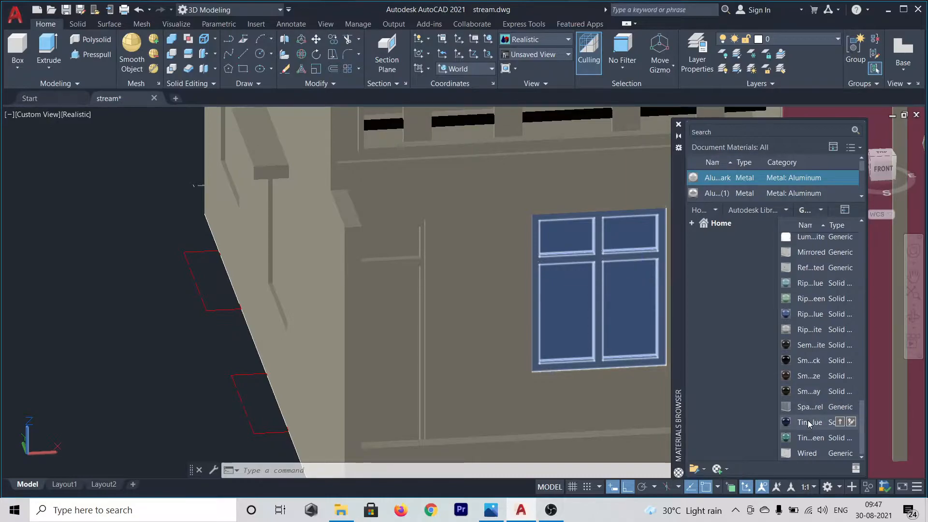
left_click_drag(810, 424, 394, 273)
scroll(477, 291, "down", 3)
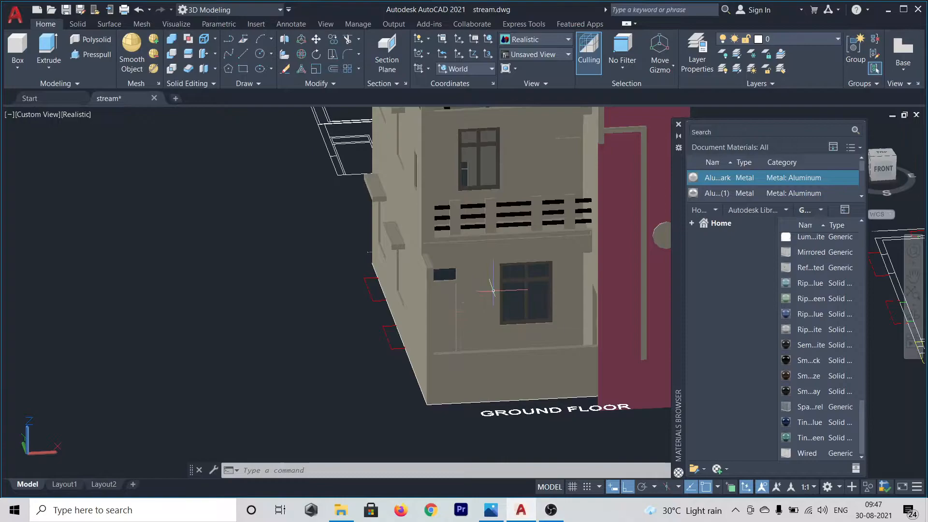
Apply the tinted blue glass to the lower and upper panels of the first-floor balcony door
scroll(567, 138, "up", 2)
scroll(567, 138, "up", 2)
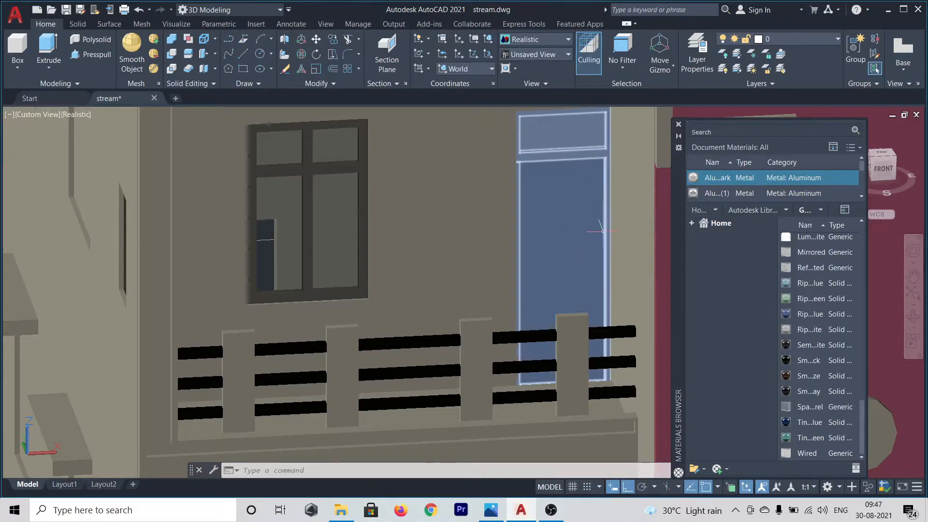
left_click_drag(833, 425, 586, 175)
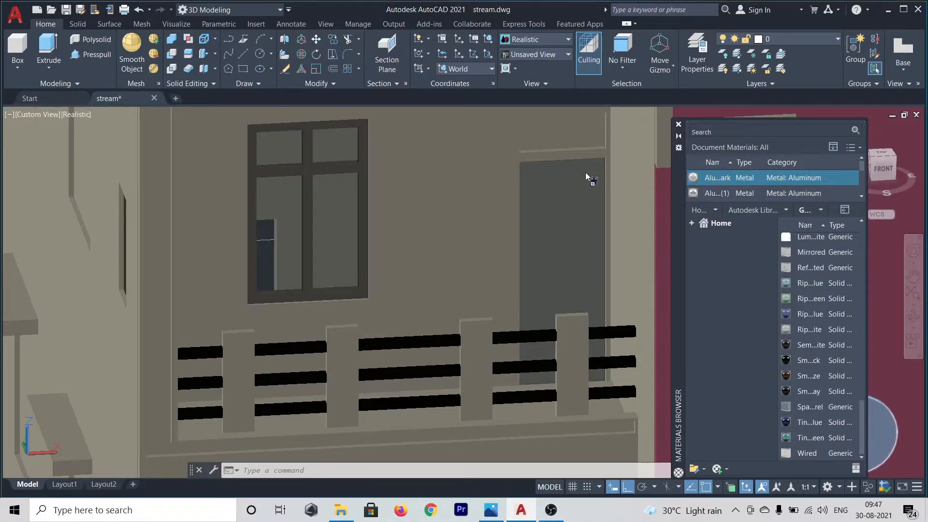
left_click_drag(563, 129, 563, 129)
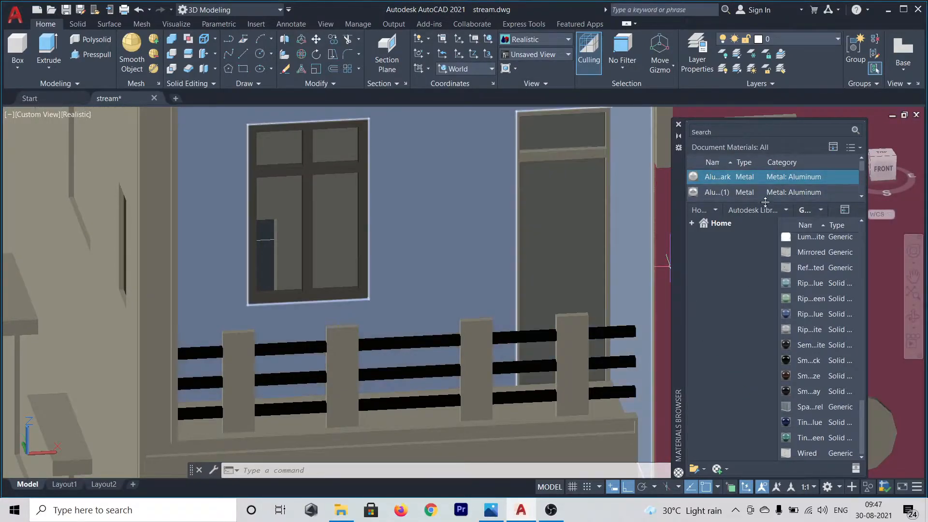
Apply the Aluminum - Dark metal to the frames of the first-floor balcony door and the ground-floor front door
left_click_drag(777, 180, 741, 178)
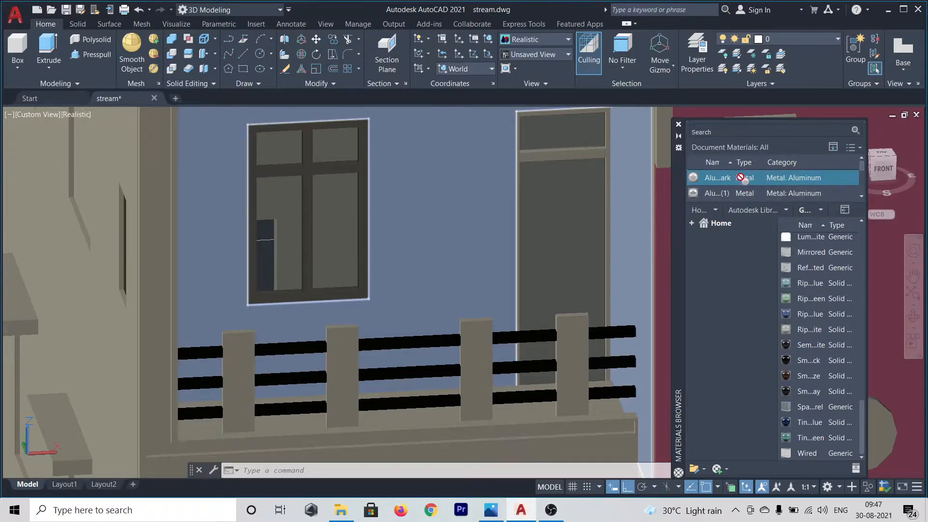
left_click_drag(594, 152, 593, 152)
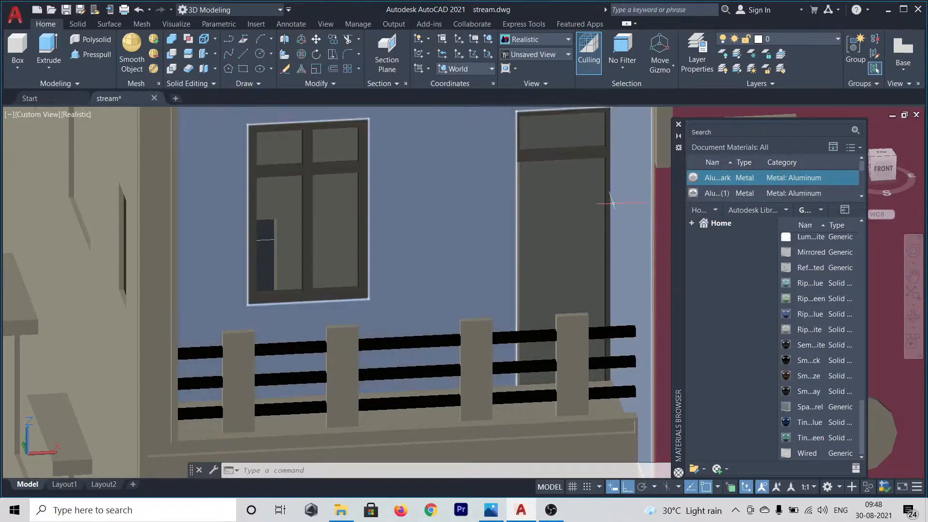
scroll(616, 178, "down", 4)
scroll(606, 193, "up", 3)
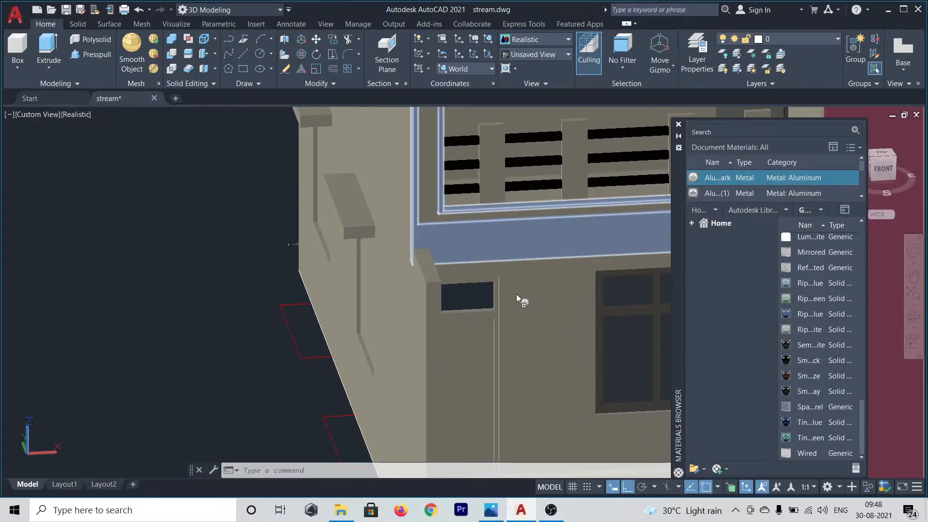
left_click_drag(459, 319, 458, 319)
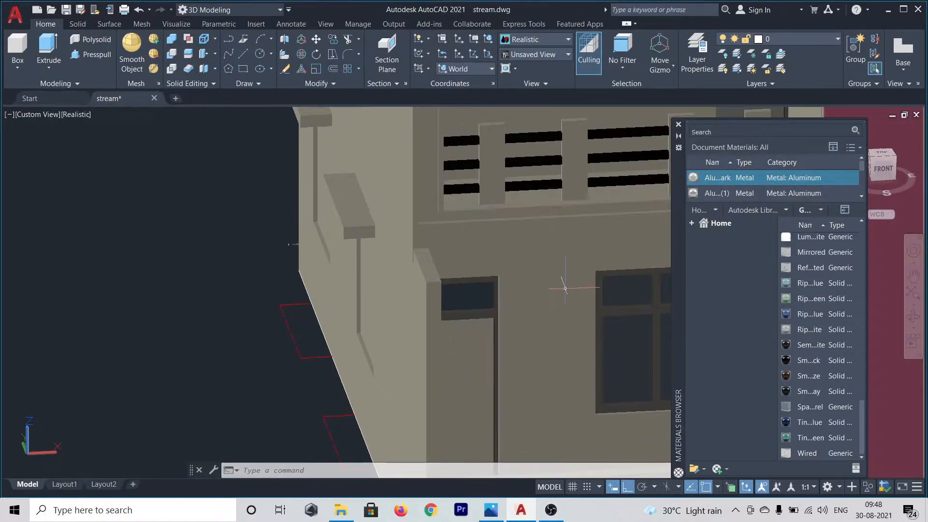
Examine the house facade from several angles, ending close to the ground-floor front door
scroll(556, 286, "down", 5)
scroll(570, 263, "up", 3)
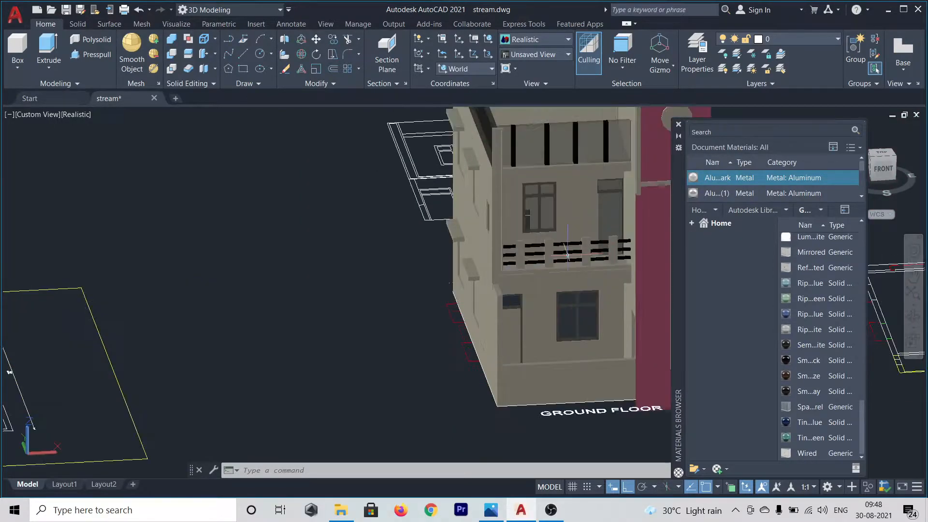
scroll(524, 280, "down", 4)
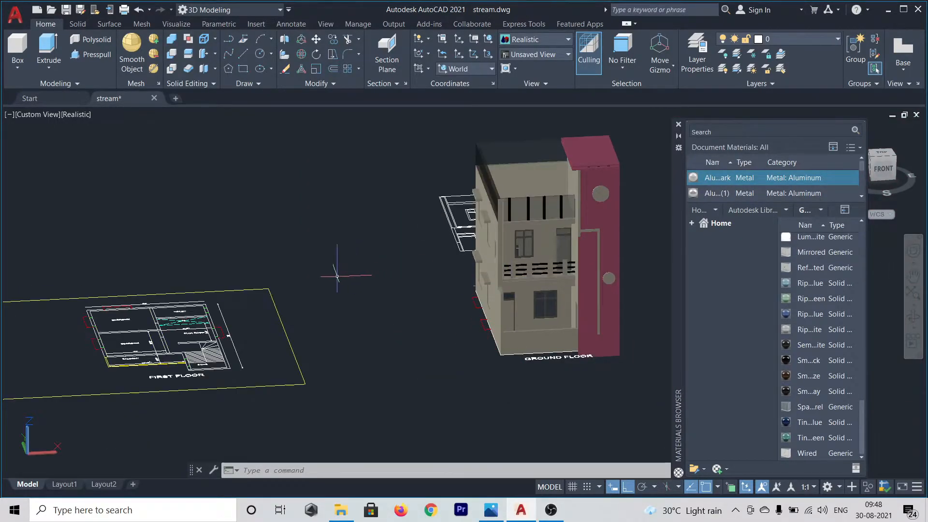
middle_click_drag(321, 265, 348, 275, "shift")
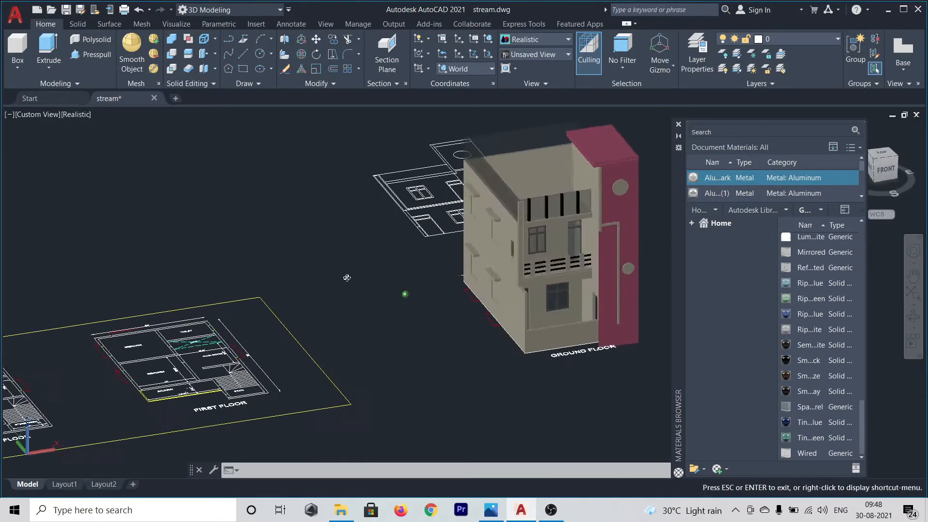
scroll(560, 301, "up", 5)
middle_click_drag(560, 301, 325, 293)
scroll(334, 296, "down", 2)
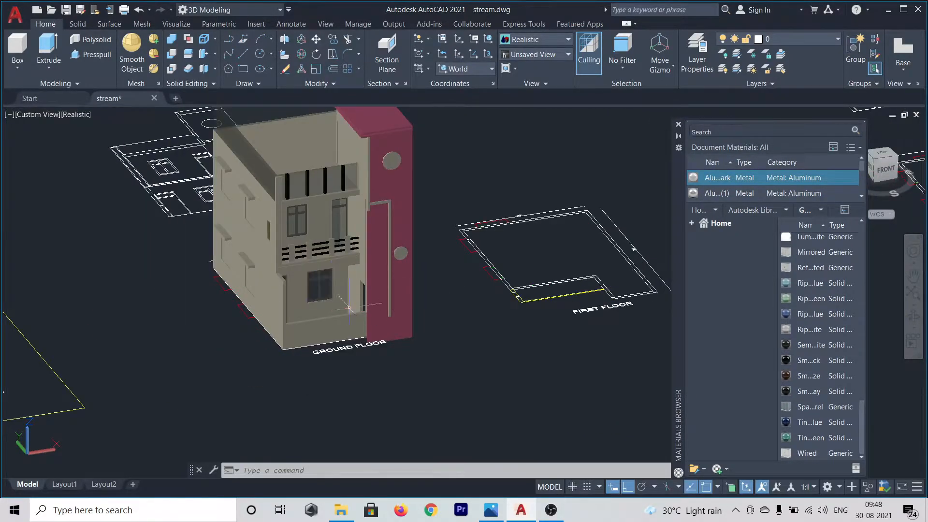
scroll(334, 296, "up", 2)
middle_click_drag(539, 363, 522, 371, "shift")
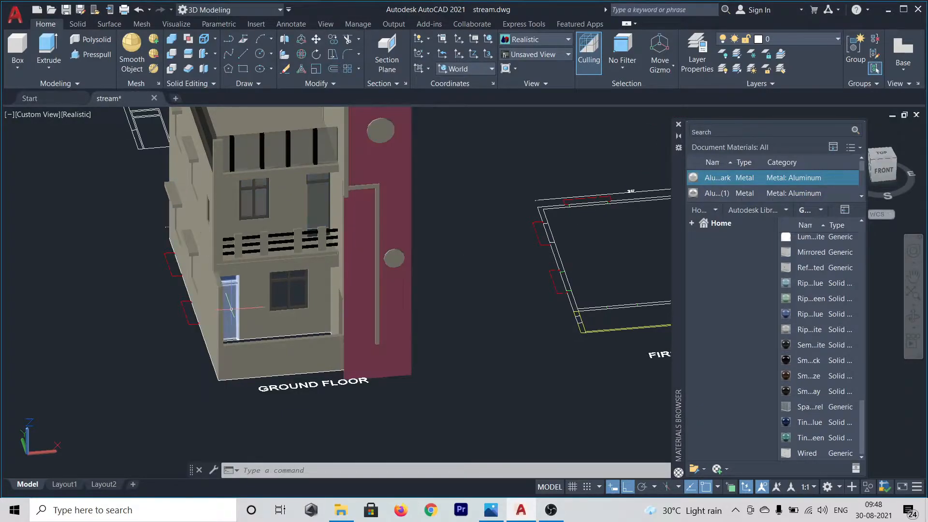
scroll(231, 309, "up", 3)
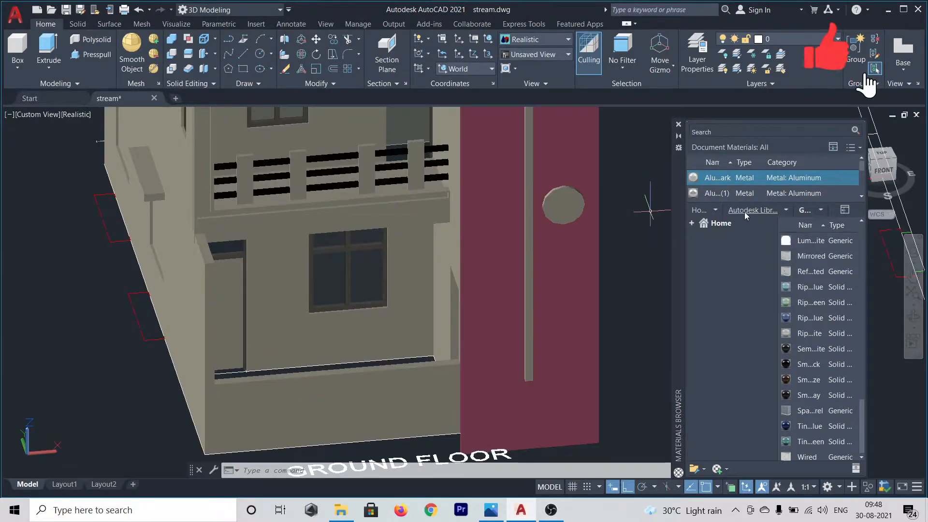
Create a new generic material and load the wooden-doors-bookcases picture from Downloads as its image
left_click(728, 469)
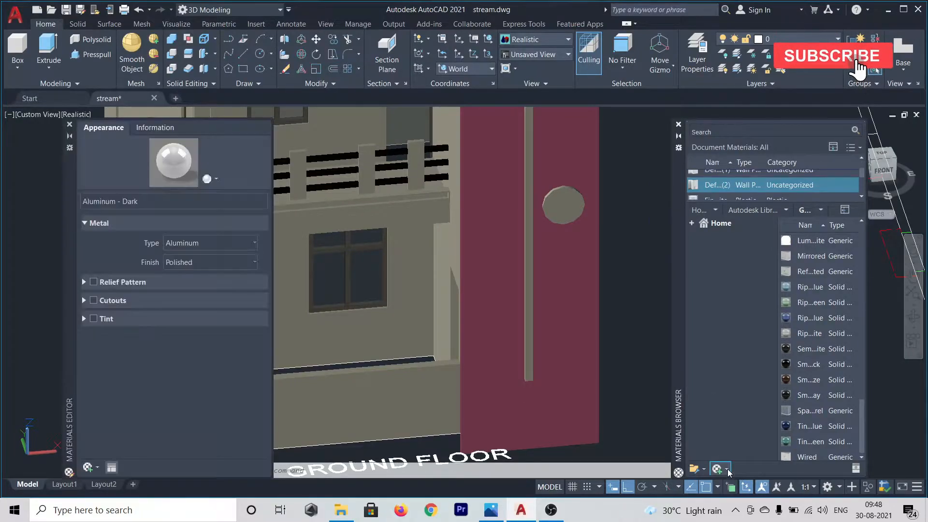
left_click(728, 469)
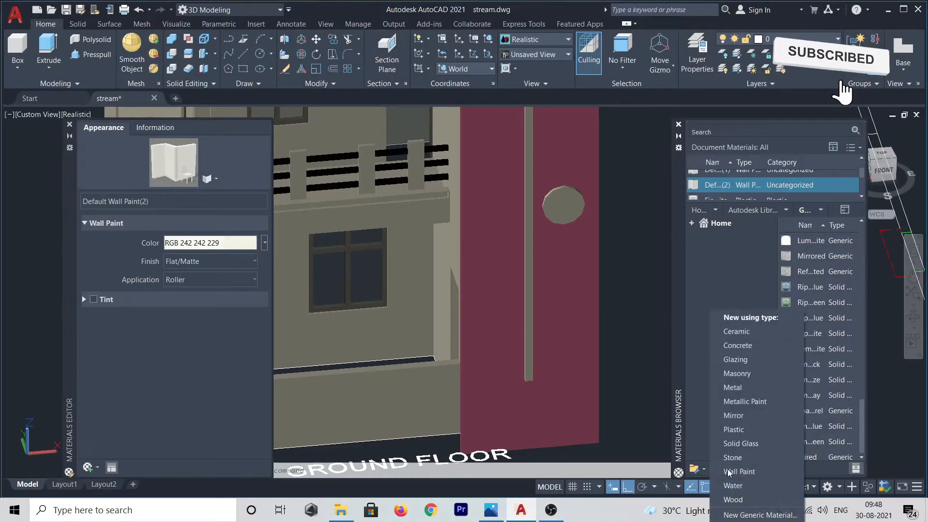
left_click(753, 516)
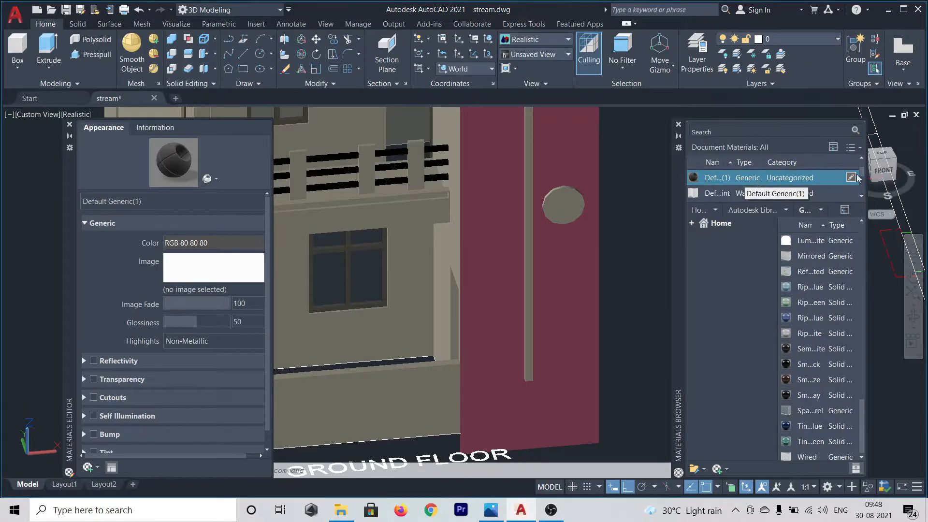
left_click(173, 273)
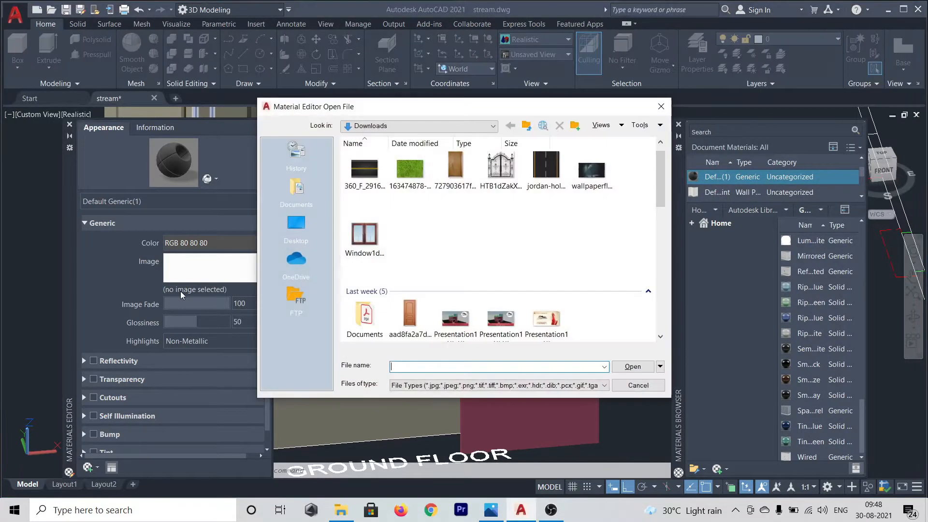
left_click(451, 177)
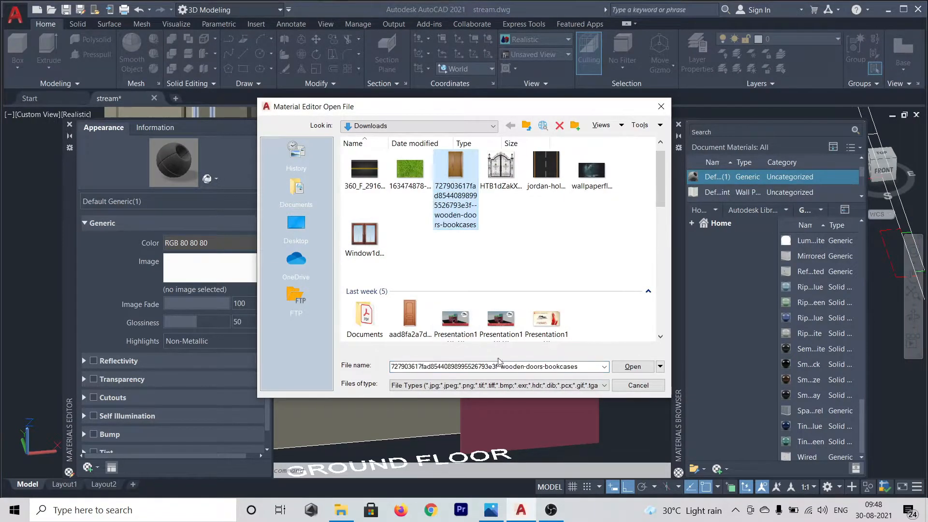
left_click(632, 367)
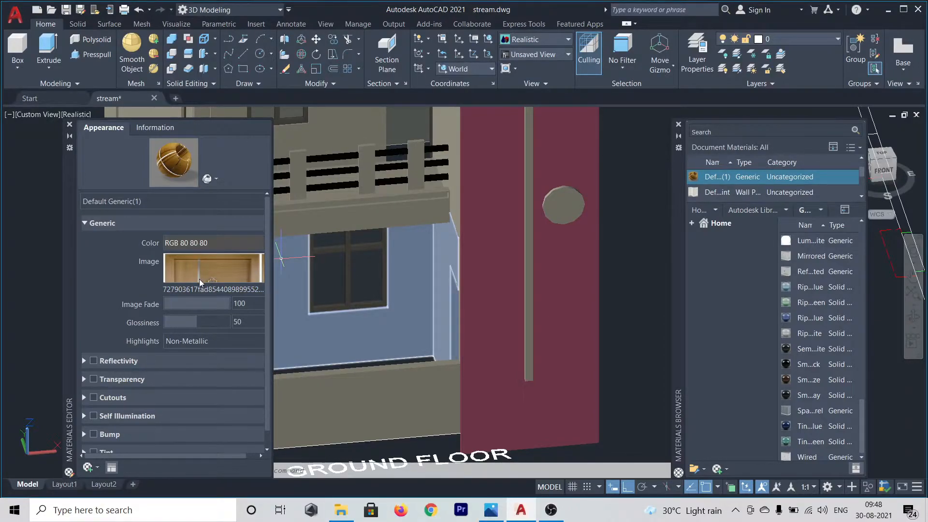
Set the door texture's sample size to 3' wide and 7' high, with width and height unlinked
left_click(206, 264)
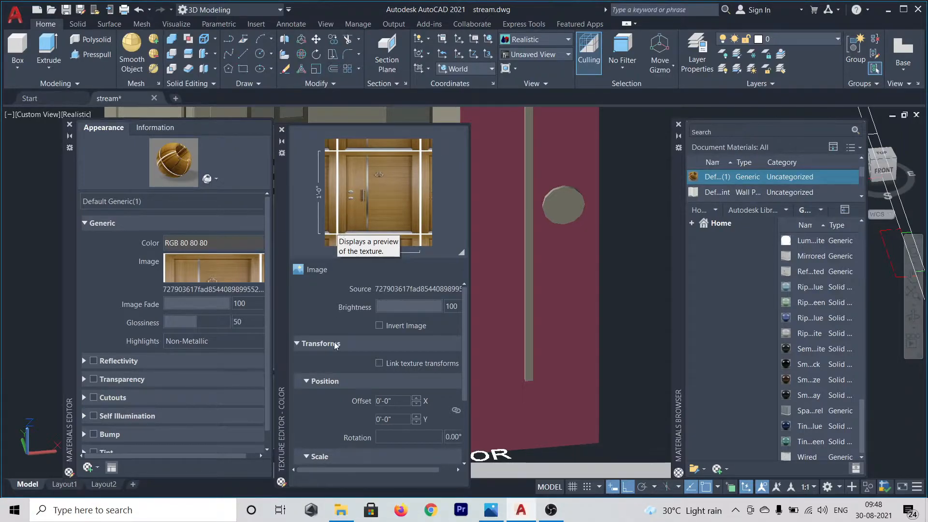
scroll(338, 344, "down", 3)
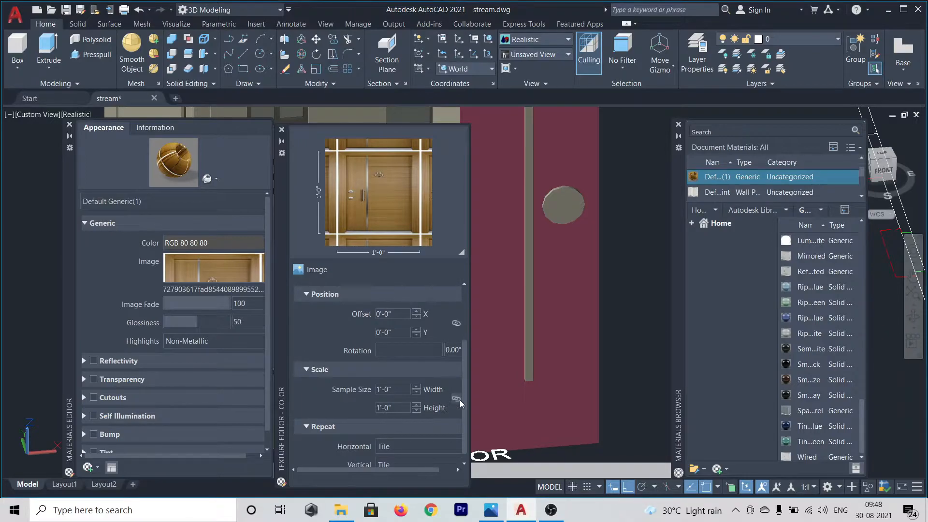
left_click(415, 394)
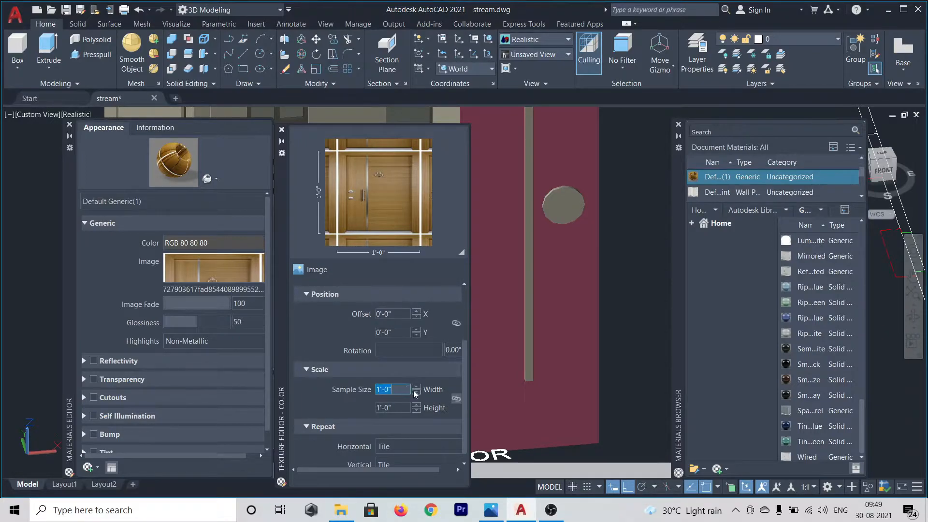
key("BackSpace")
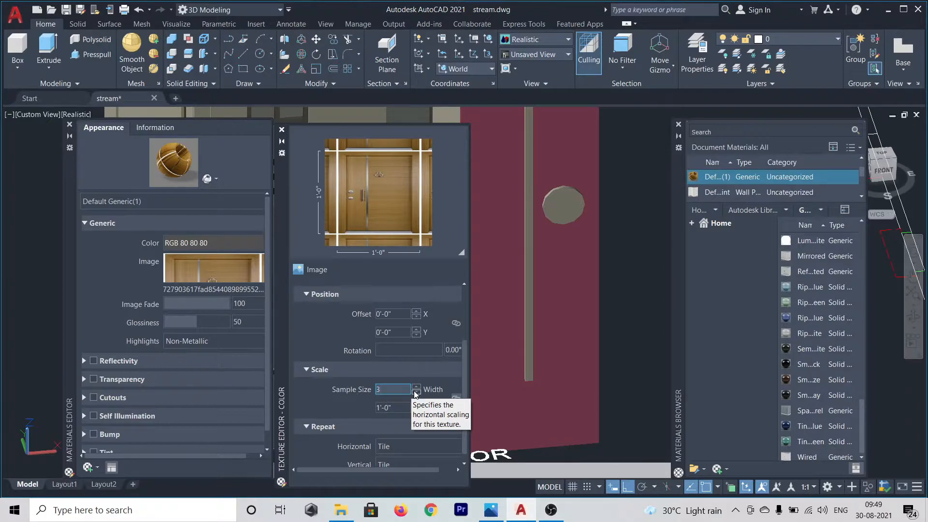
type("3'")
key("Return")
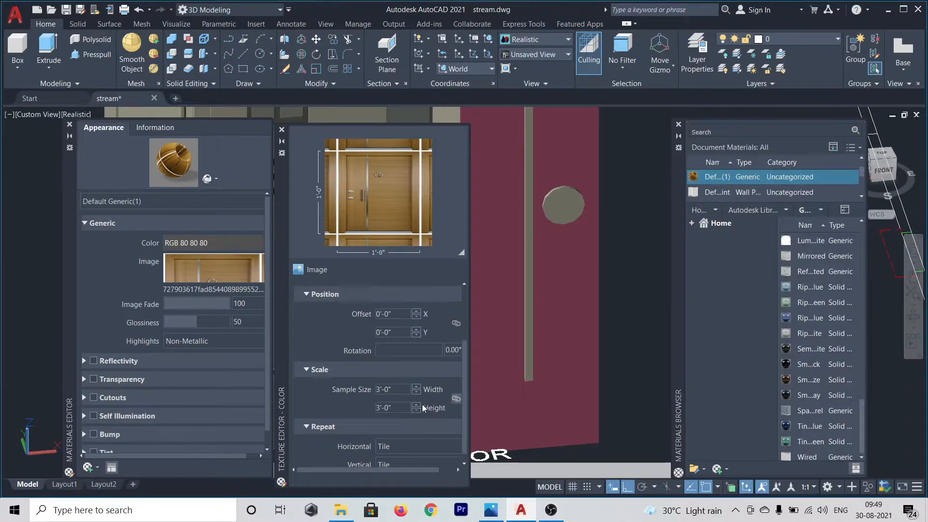
left_click(407, 407)
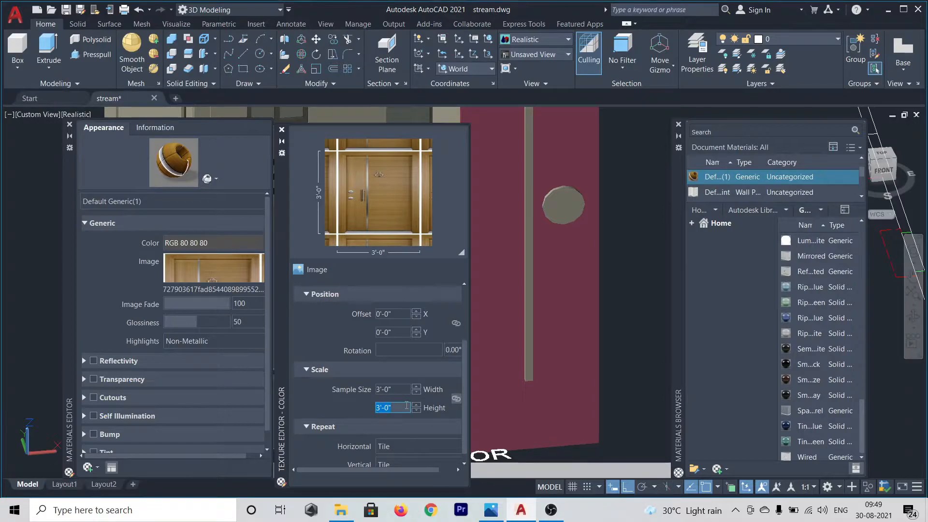
left_click(456, 401)
key("Return")
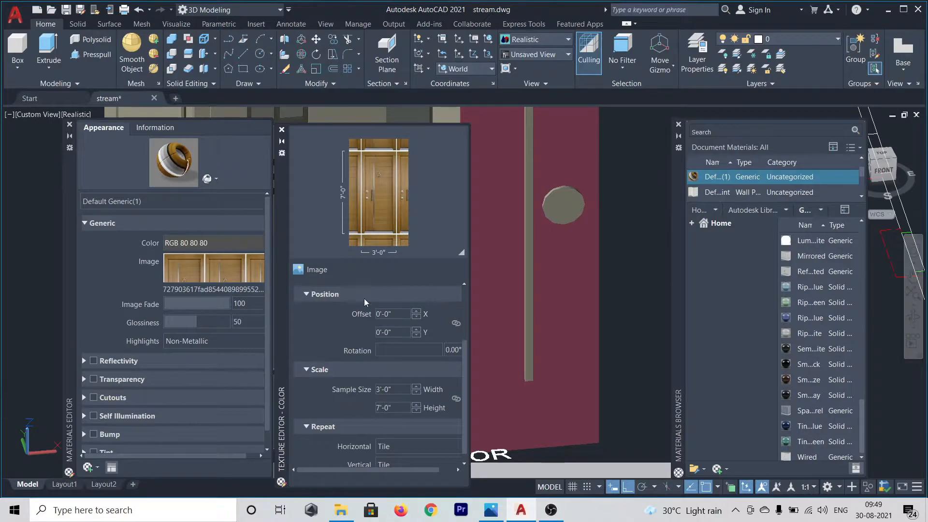
Change the material's preview scene to Cube and close the Materials Editor
left_click(216, 180)
mouse_move(208, 194)
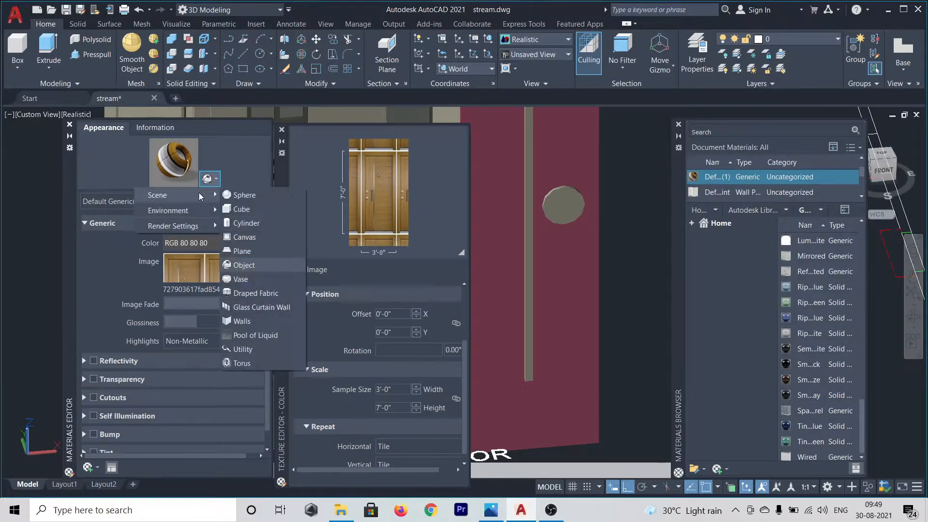
left_click(244, 208)
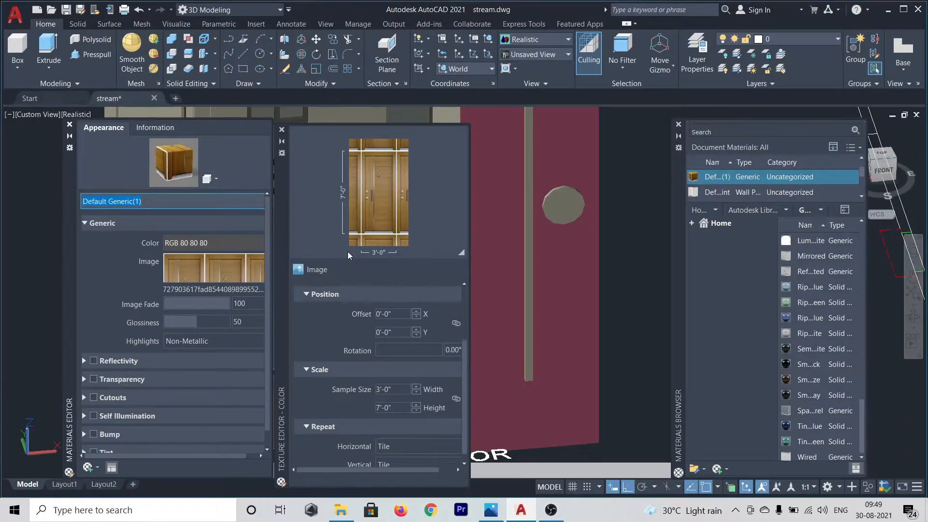
left_click(69, 126)
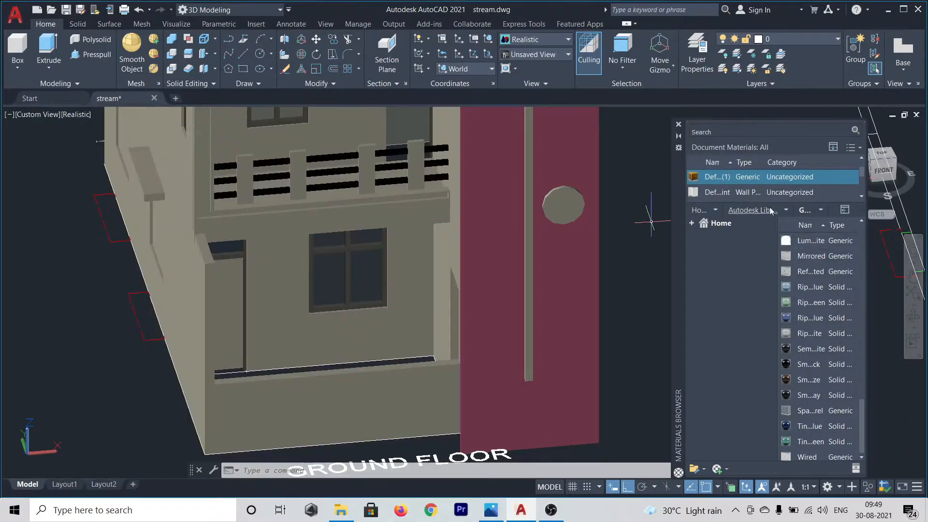
Apply the new wooden door material to the lower panel of the ground-floor front door
mouse_move(729, 182)
left_click_drag(727, 179, 420, 299)
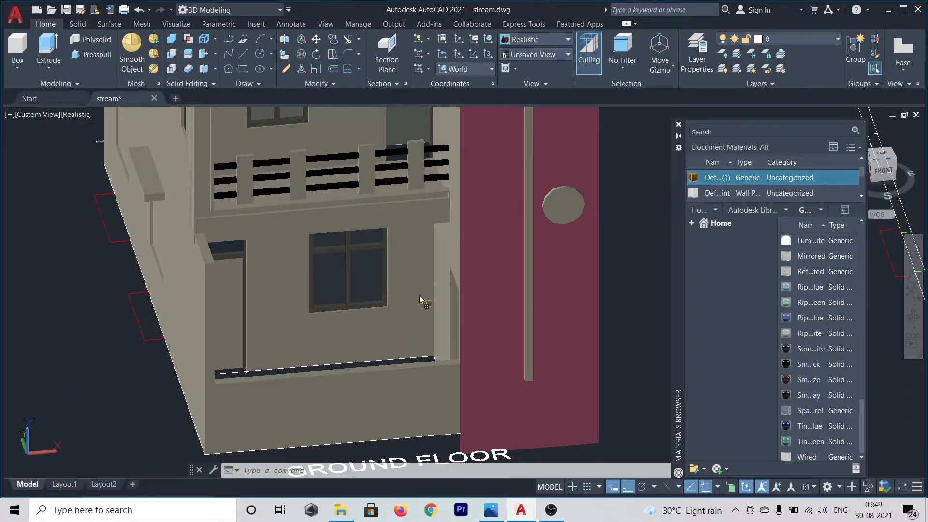
left_click_drag(232, 302, 227, 309)
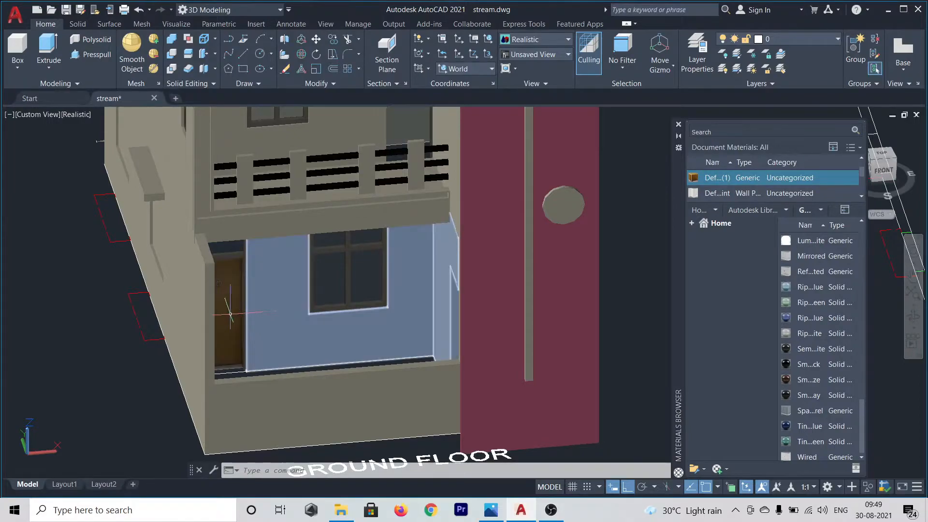
Apply the Default Generic(1) wooden door material to the first-floor balcony door
scroll(227, 312, "up", 2)
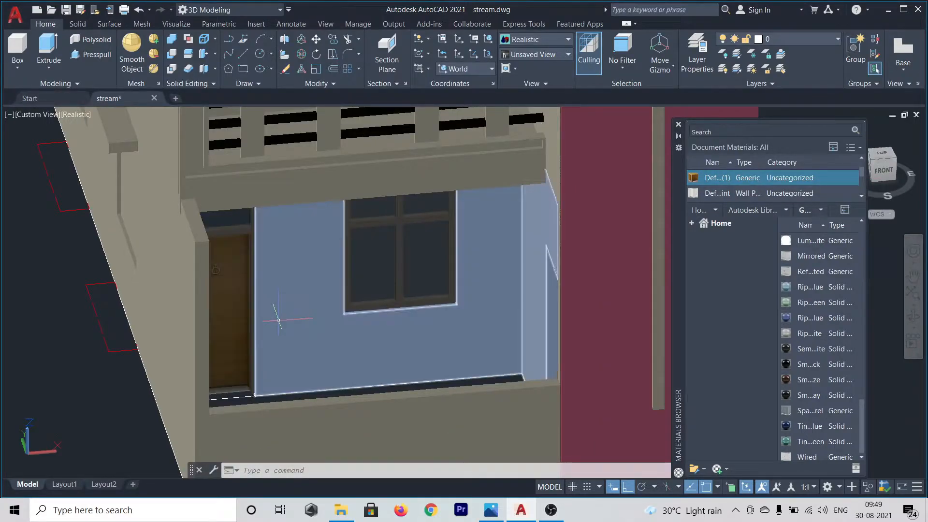
scroll(278, 320, "down", 6)
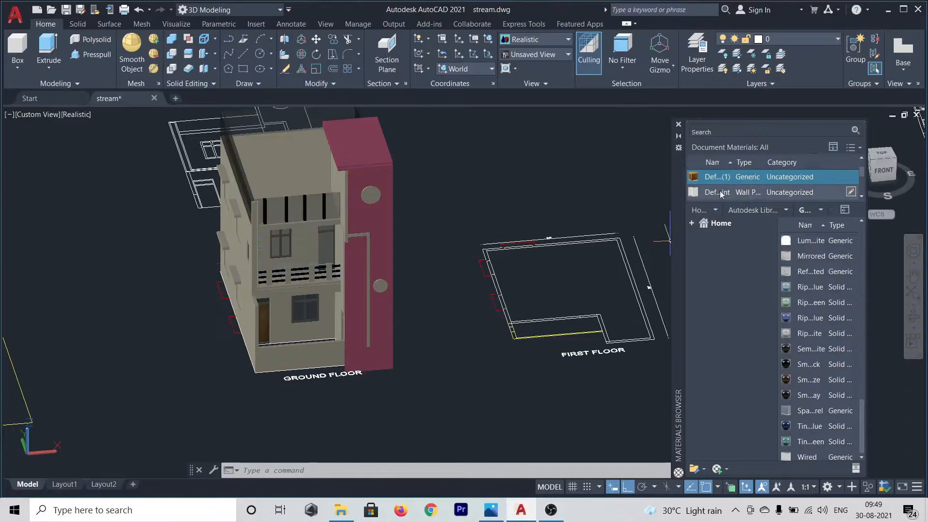
left_click_drag(748, 183, 320, 254)
scroll(320, 254, "up", 8)
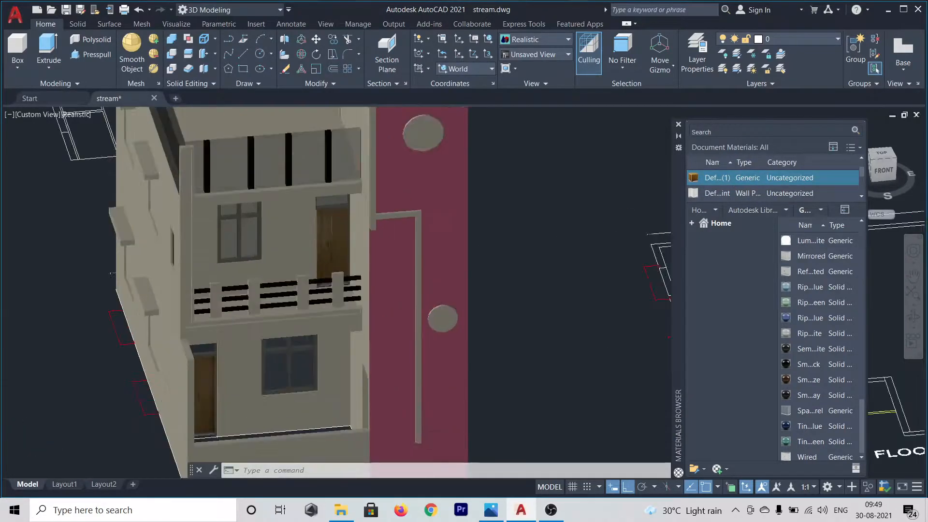
Examine the house's front, left side and rooftop for doors that still lack the door material
scroll(320, 254, "down", 10)
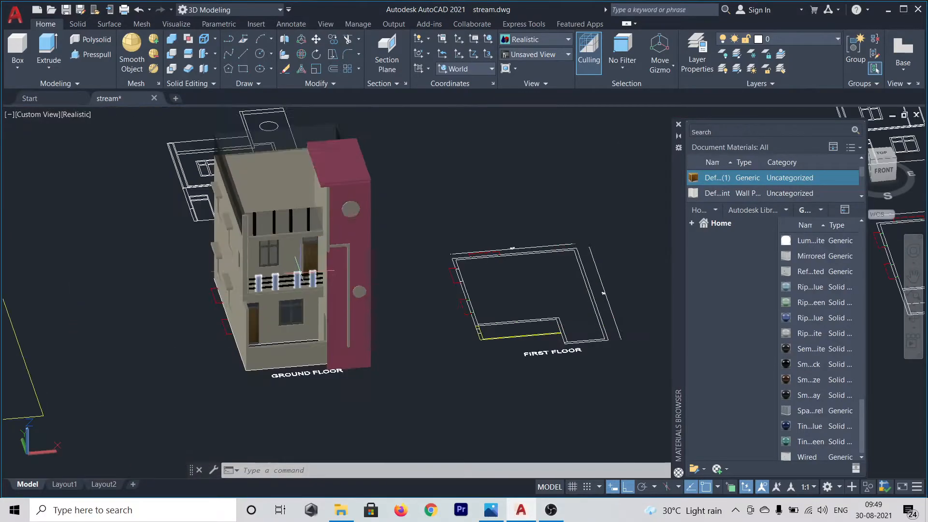
middle_click_drag(436, 423, 540, 399, "shift")
scroll(551, 312, "up", 10)
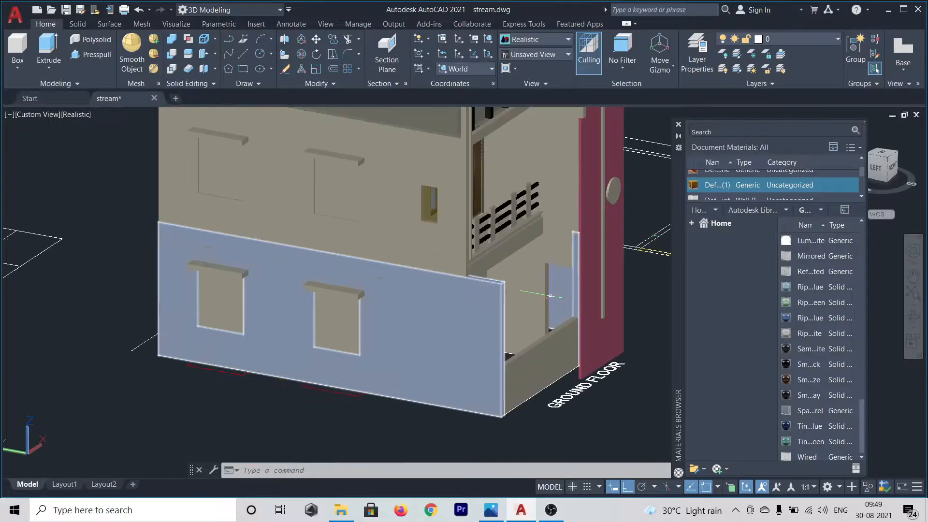
scroll(535, 332, "down", 10)
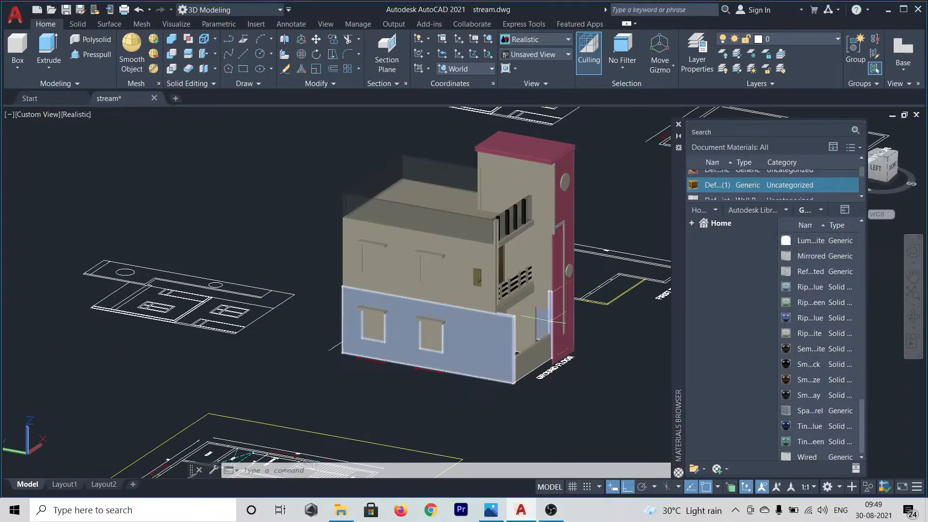
scroll(546, 320, "up", 10)
scroll(546, 320, "down", 10)
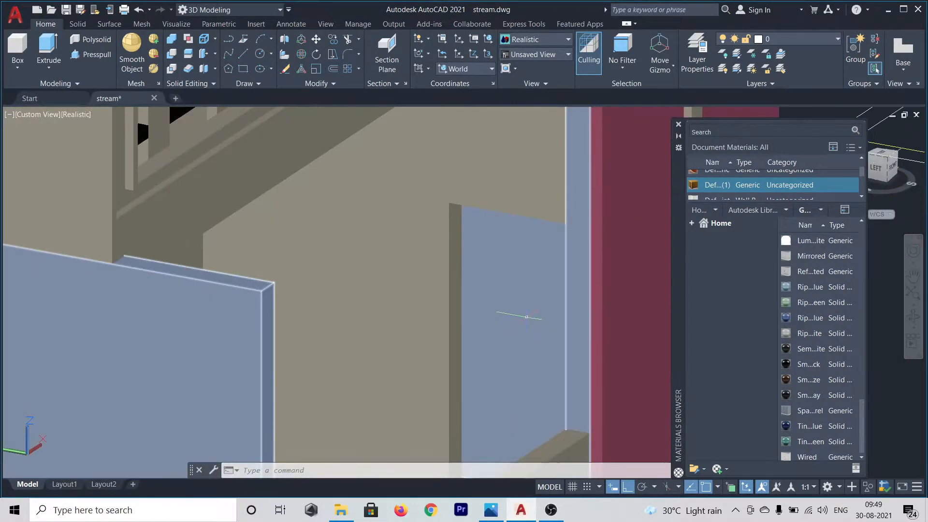
scroll(479, 391, "down", 5)
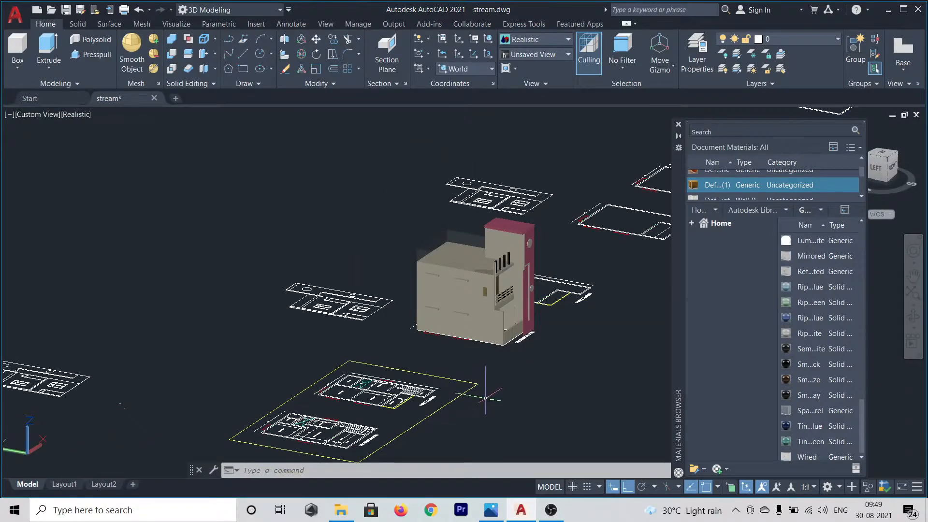
middle_click_drag(478, 391, 542, 327, "shift")
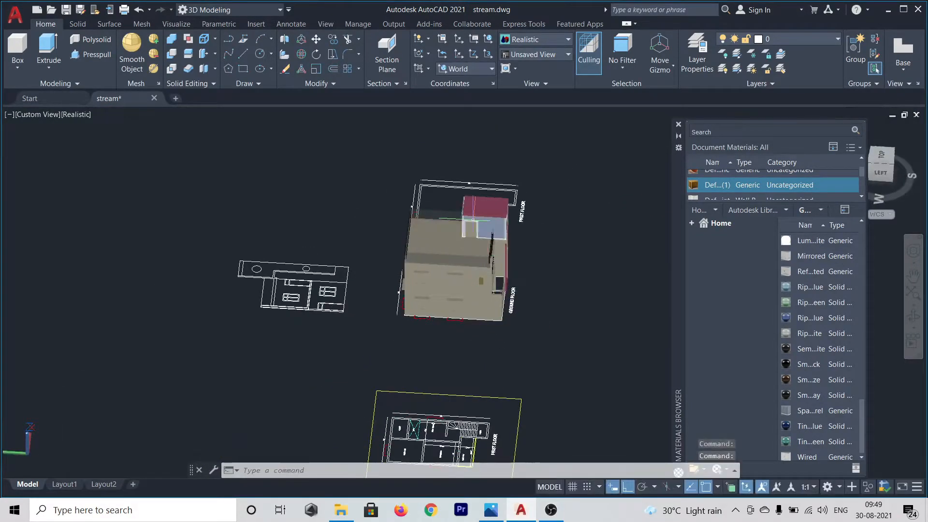
scroll(473, 260, "up", 10)
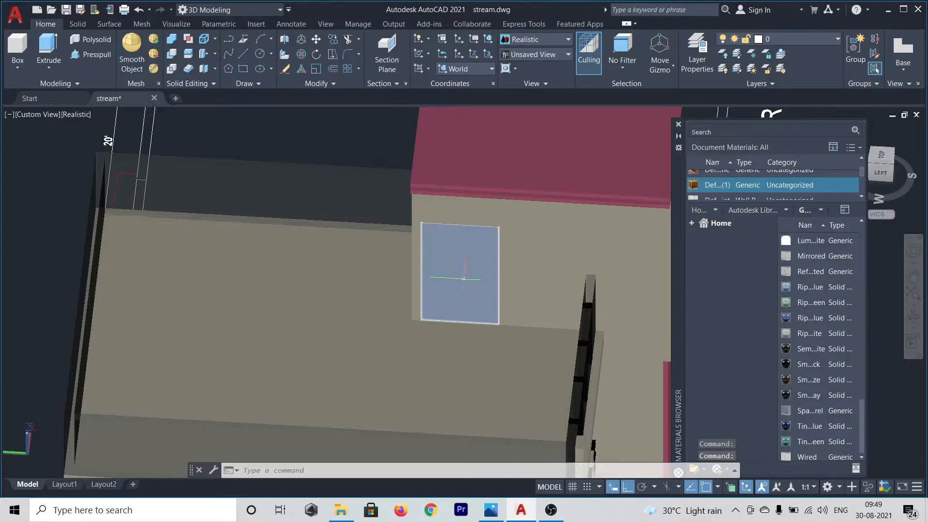
middle_click_drag(474, 260, 470, 271, "shift")
scroll(387, 325, "down", 6)
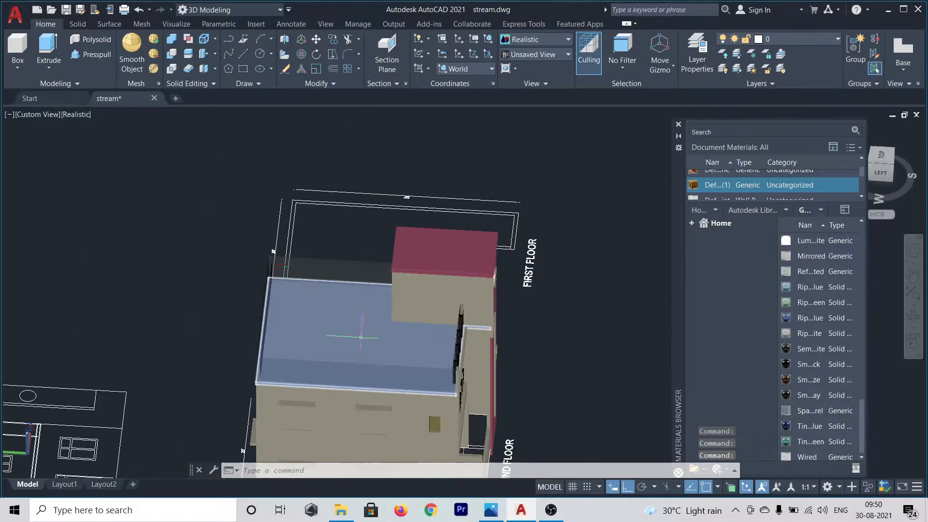
middle_click_drag(564, 364, 601, 279)
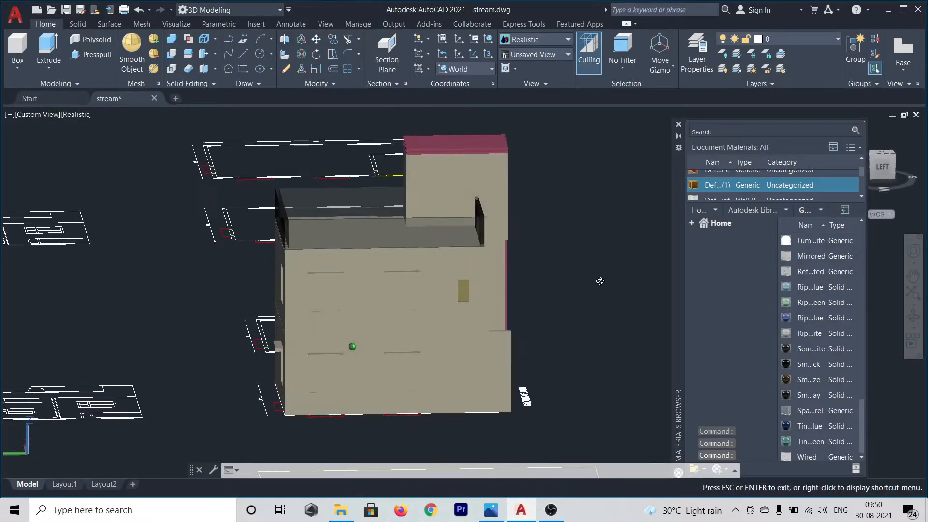
scroll(429, 196, "up", 5)
scroll(428, 197, "down", 2)
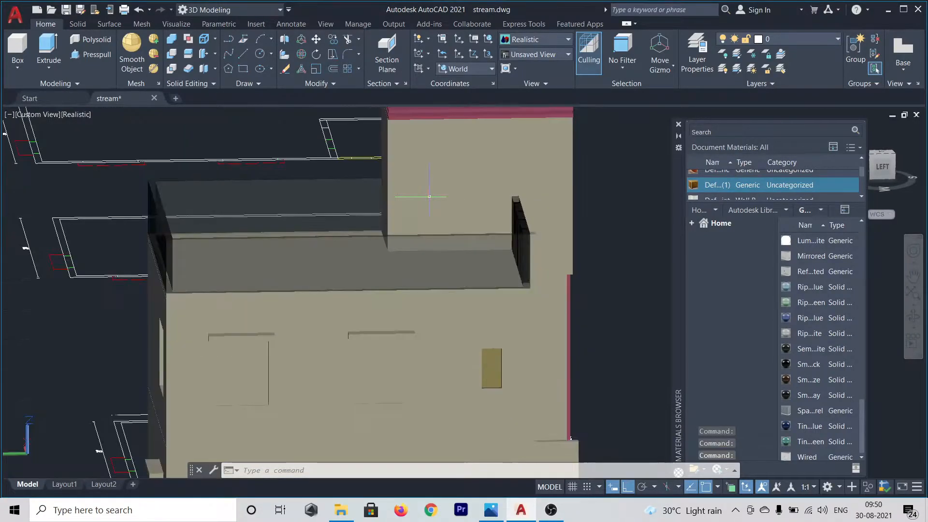
scroll(859, 178, "down", 1)
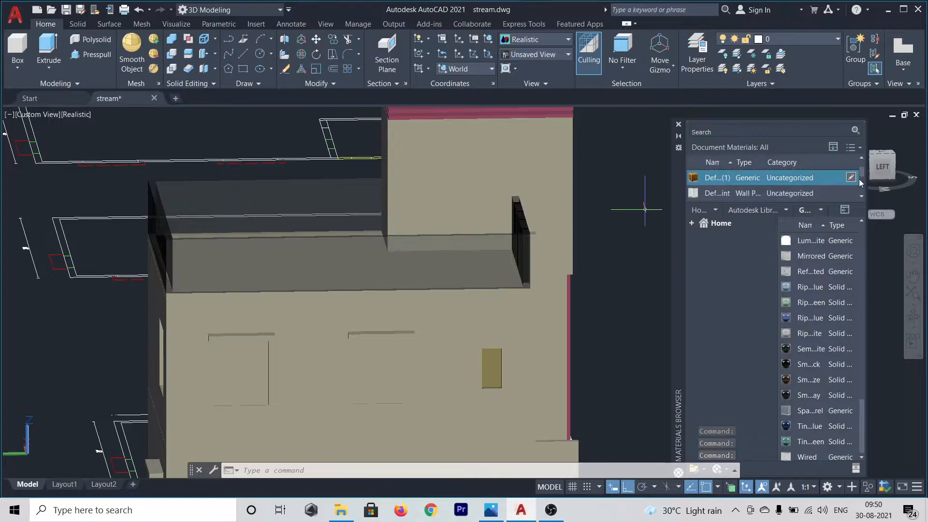
Duplicate the Default Generic(1) door material in the document materials
right_click(773, 176)
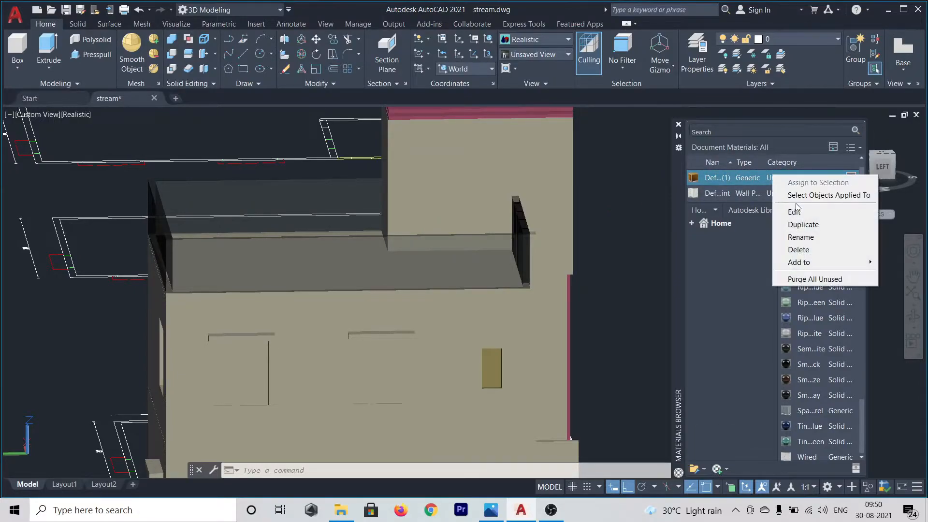
left_click(792, 225)
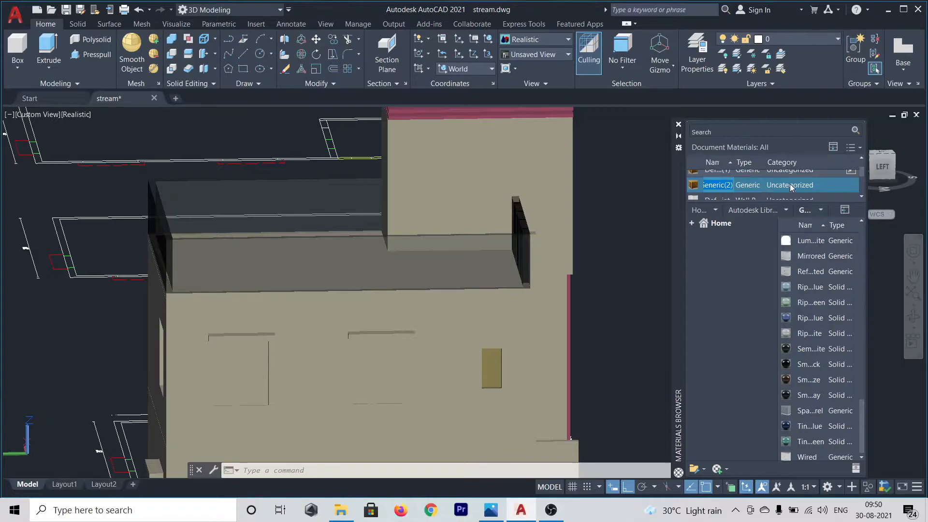
left_click(756, 189)
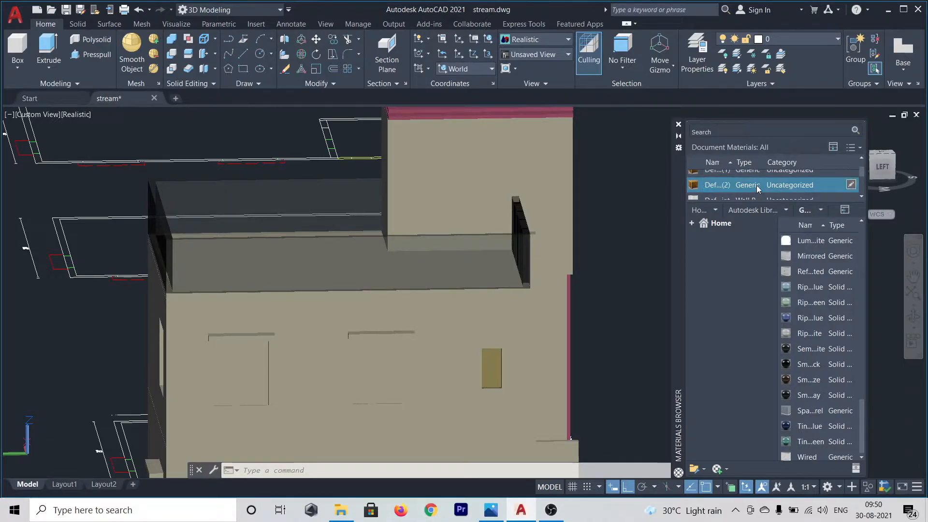
Set the sample width of the duplicated material's door image to 4' and close its texture and material editors
left_click(850, 185)
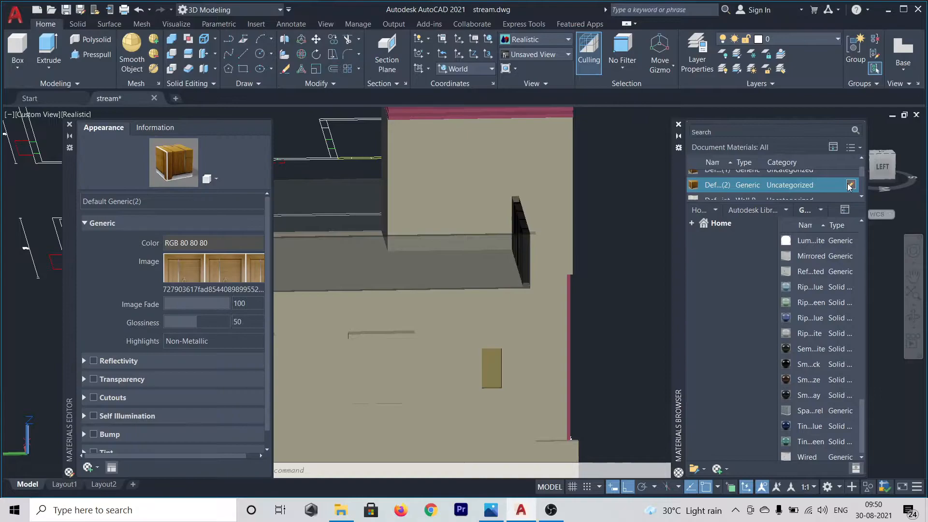
left_click(216, 281)
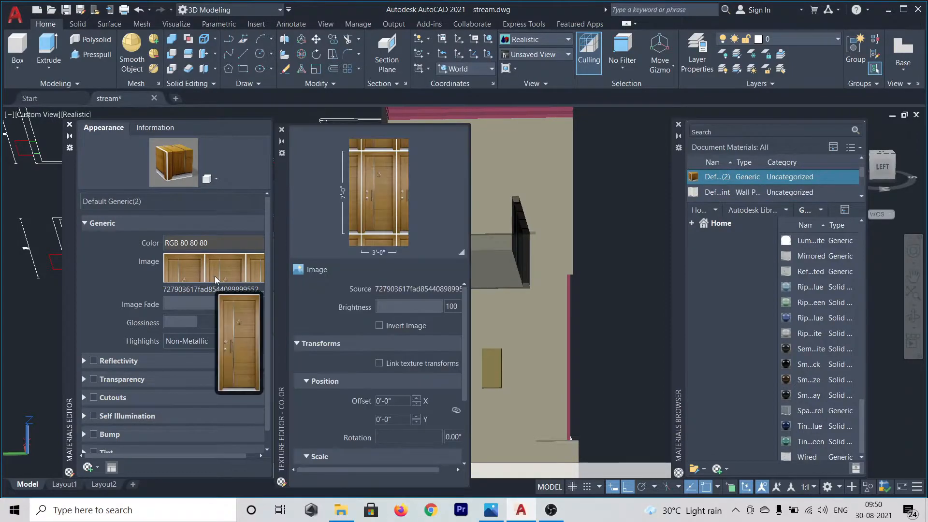
scroll(367, 375, "down", 3)
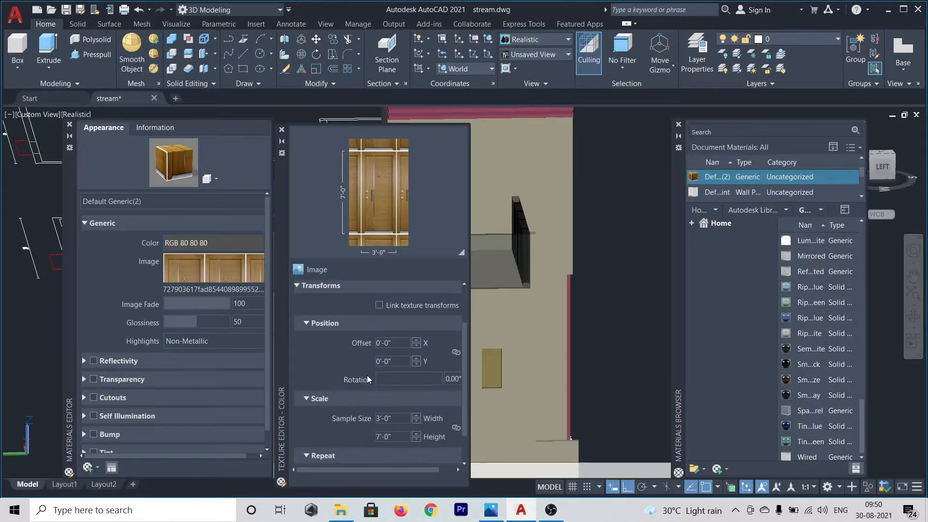
left_click(406, 418)
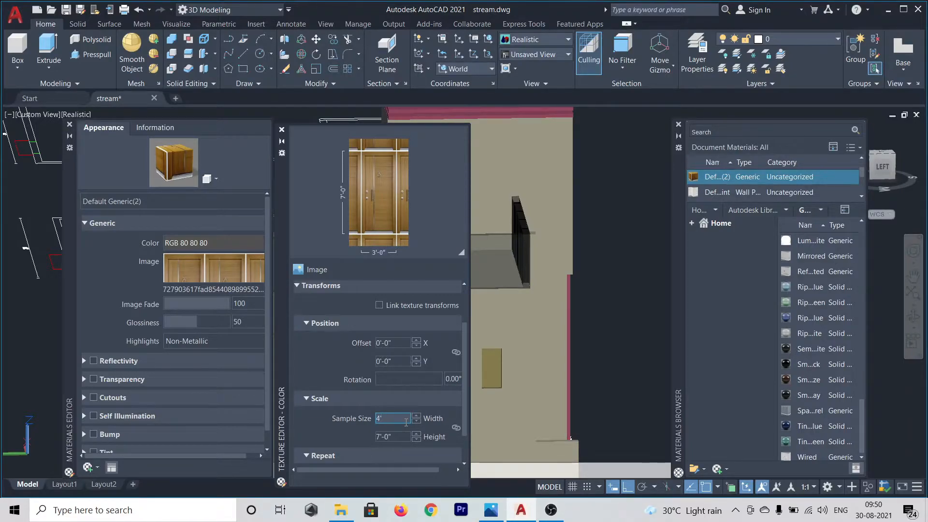
type("4'")
key("Return")
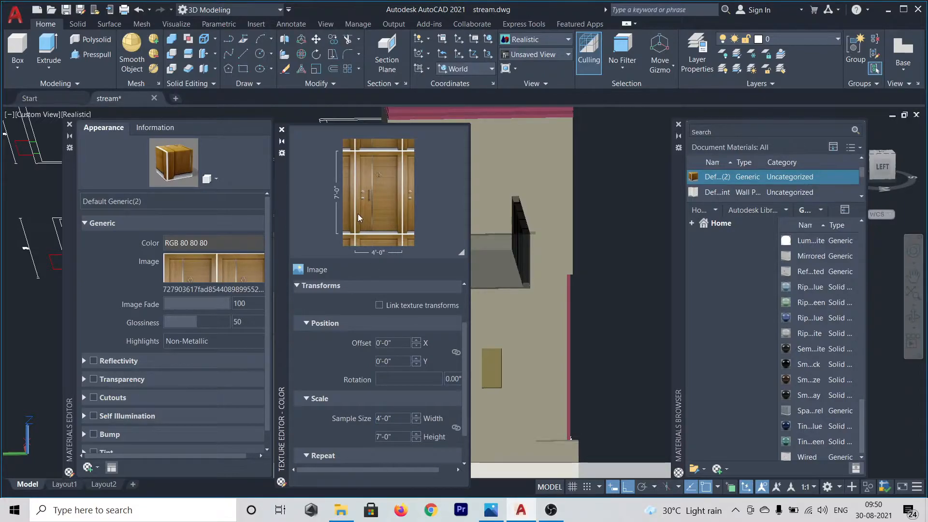
left_click(281, 130)
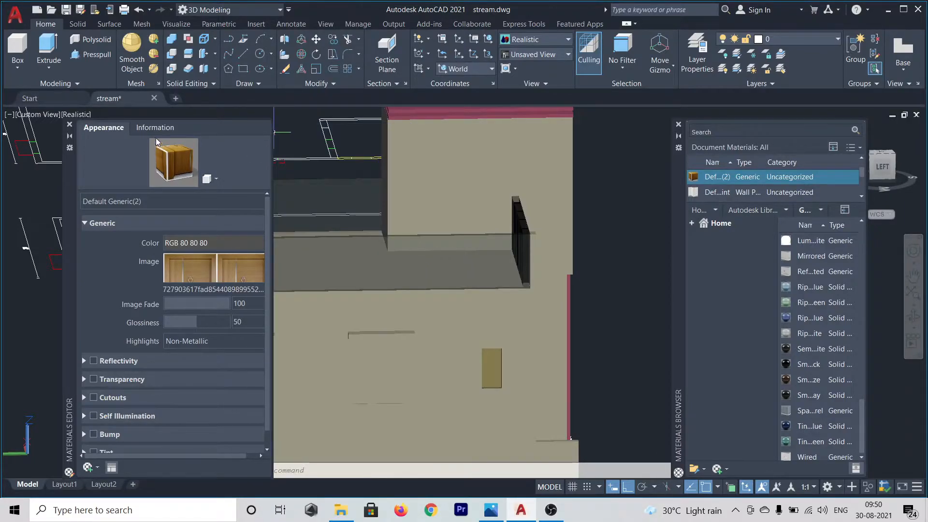
left_click(69, 124)
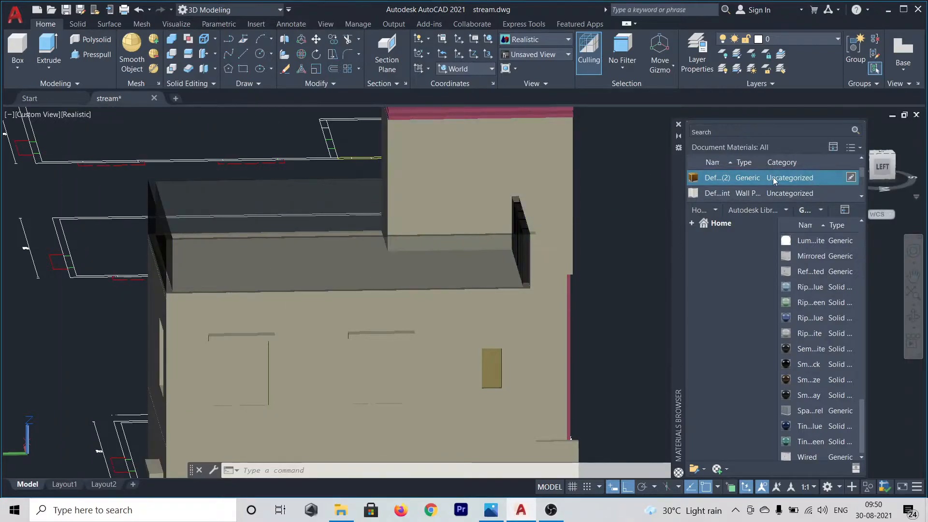
Apply the duplicated 4' wide door material to the rooftop stair-room door
left_click_drag(775, 179, 420, 193)
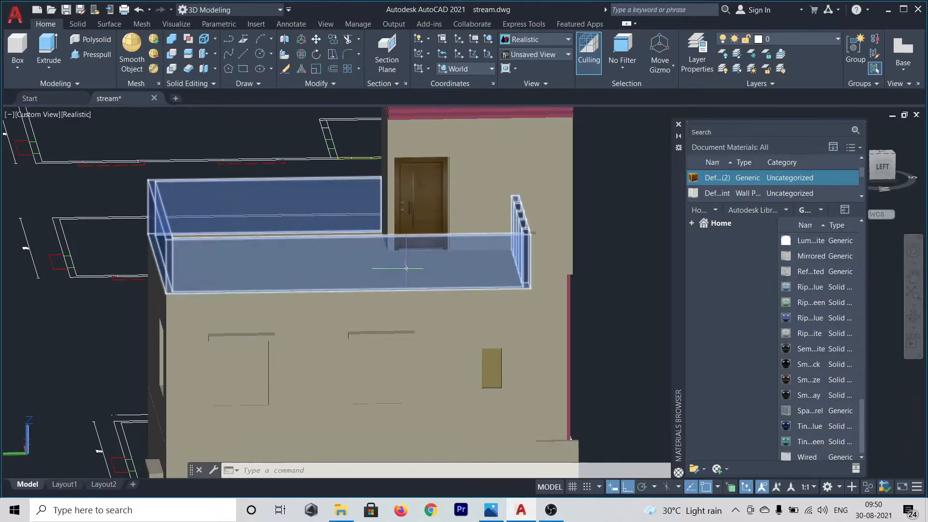
scroll(417, 365, "down", 4)
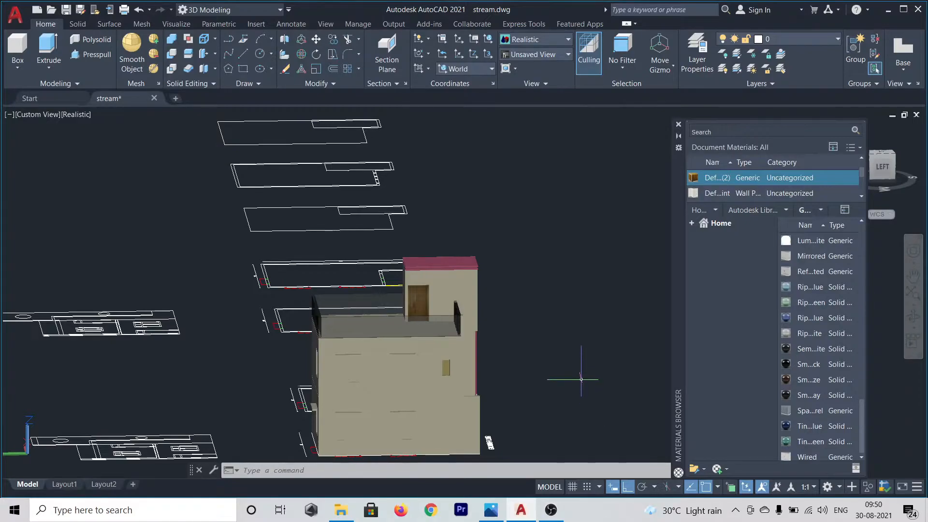
scroll(370, 377, "up", 4)
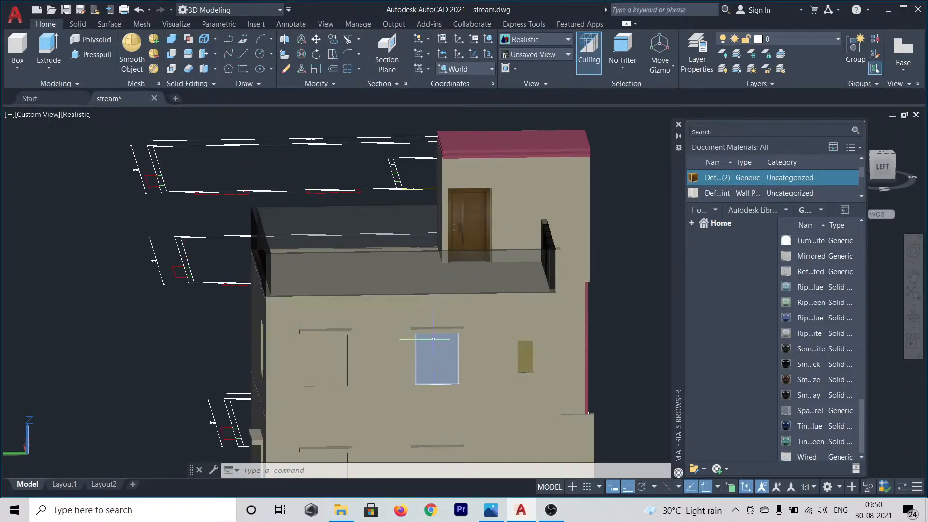
scroll(435, 359, "up", 2)
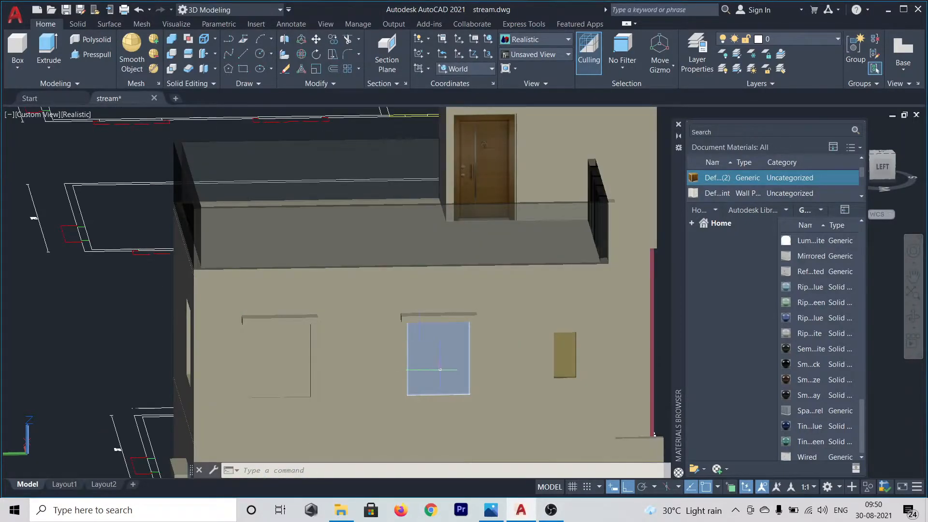
scroll(440, 369, "down", 4)
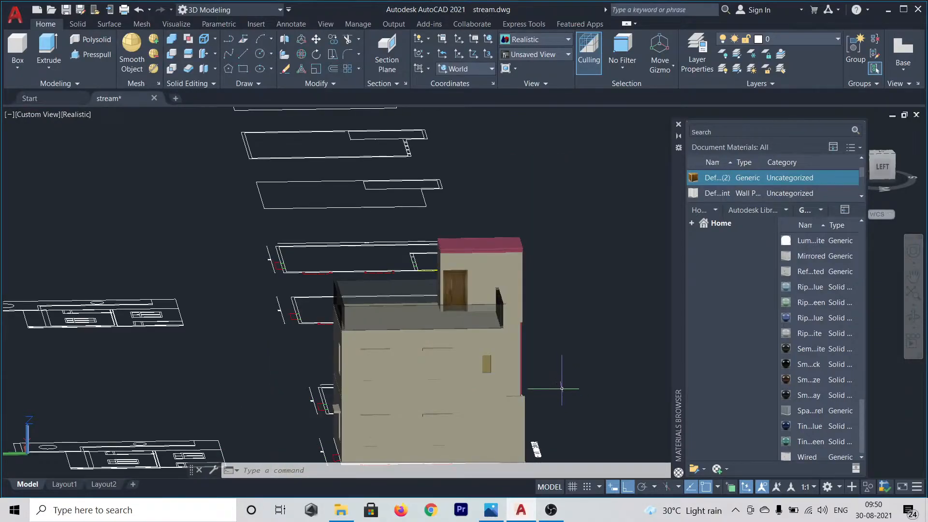
middle_click_drag(561, 388, 565, 380, "shift")
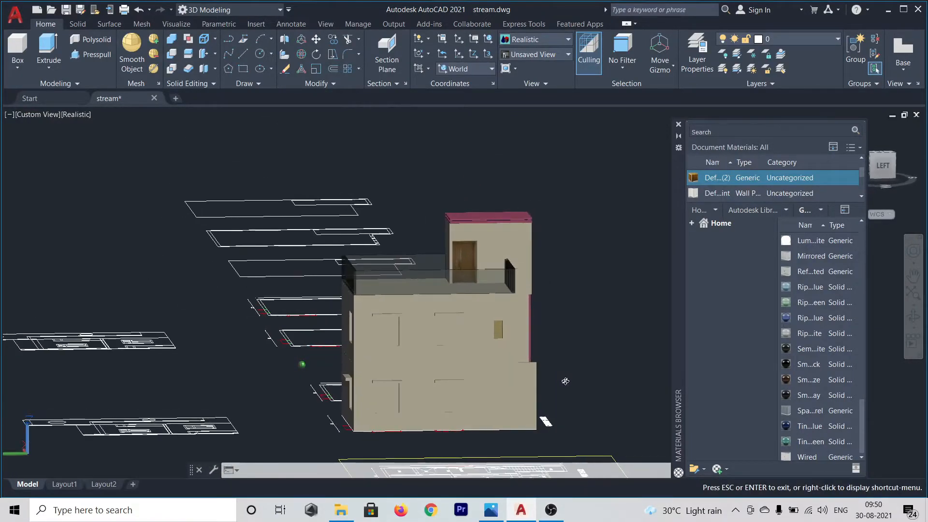
scroll(452, 346, "up", 3)
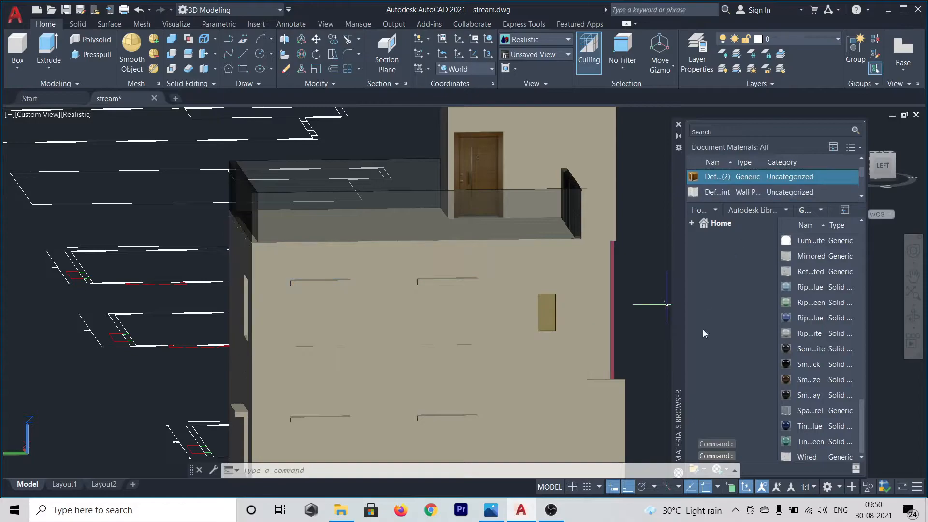
Create a new generic material and load the Window1d_1_1 image from Downloads as its color image
left_click(735, 470)
left_click(736, 473)
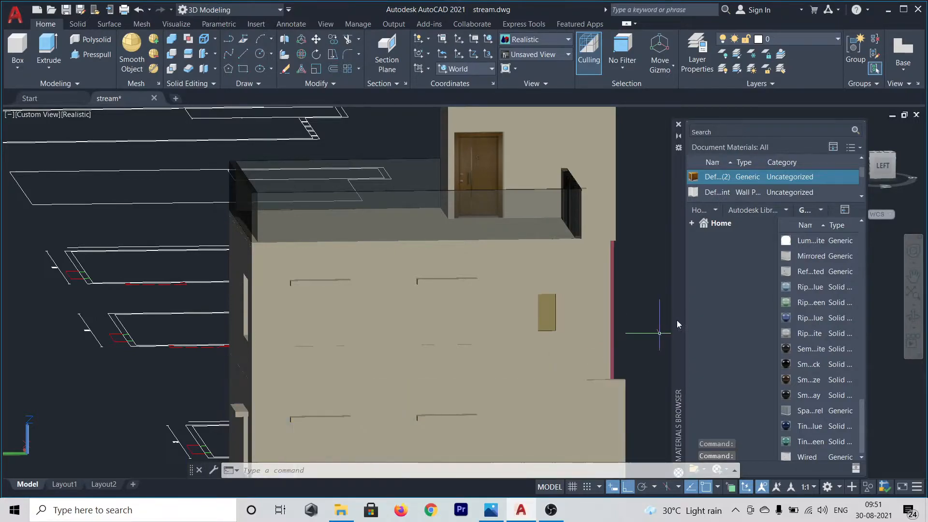
left_click_drag(677, 324, 687, 306)
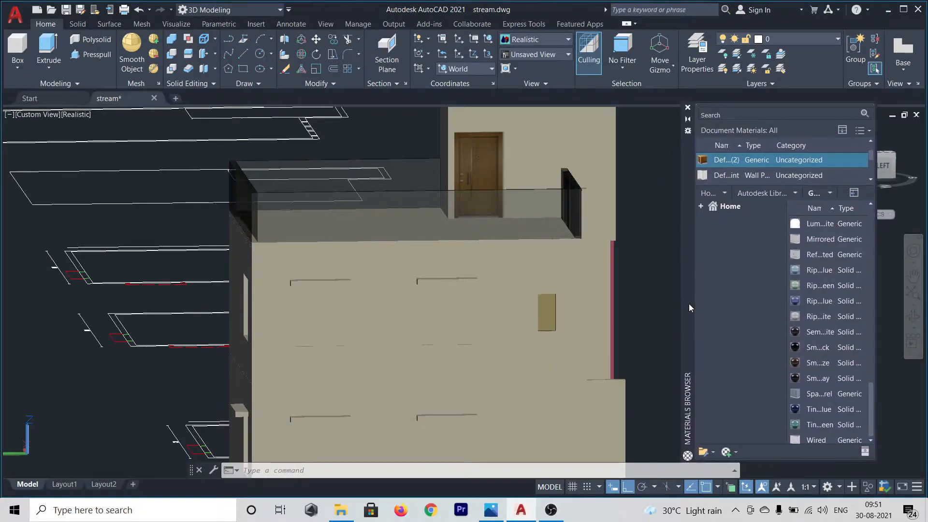
left_click(737, 453)
left_click(754, 515)
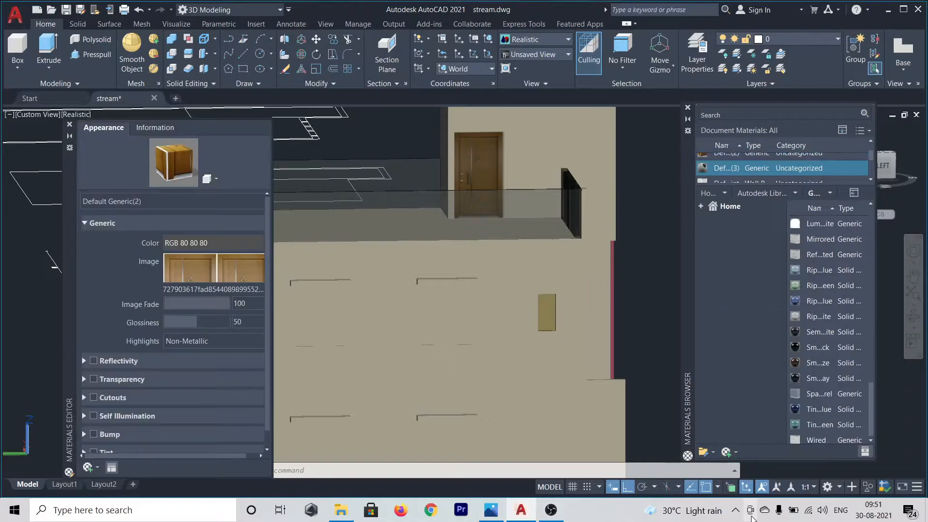
left_click(223, 276)
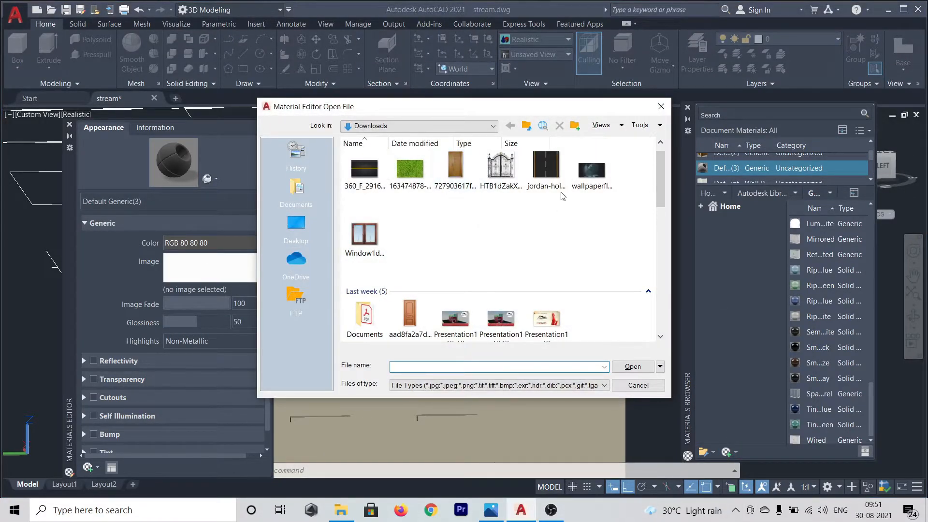
left_click(365, 237)
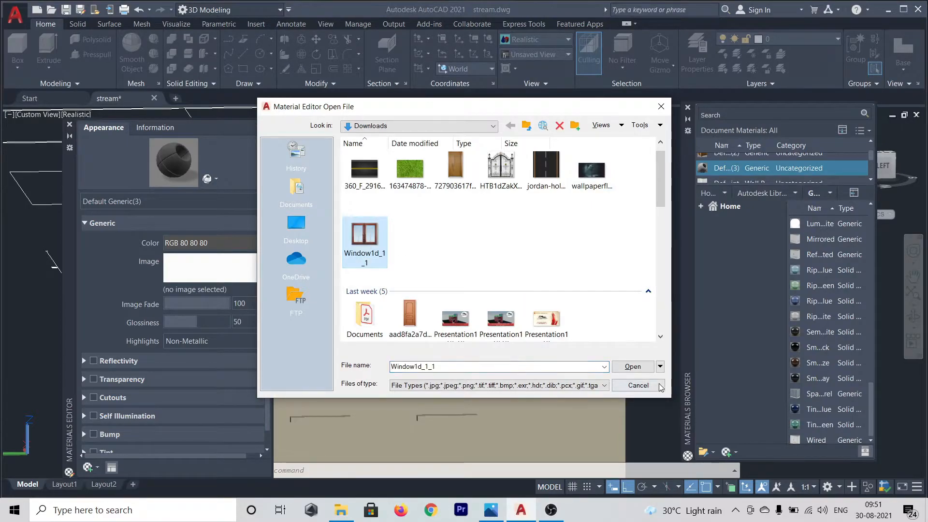
left_click(631, 366)
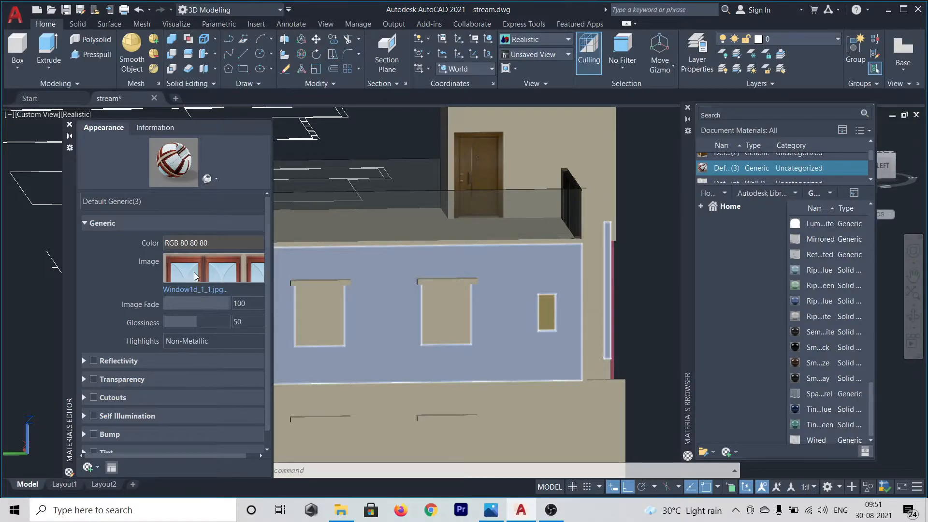
Enter a sample size of 4' width and 5' height for the window image
left_click(194, 290)
scroll(370, 302, "down", 4)
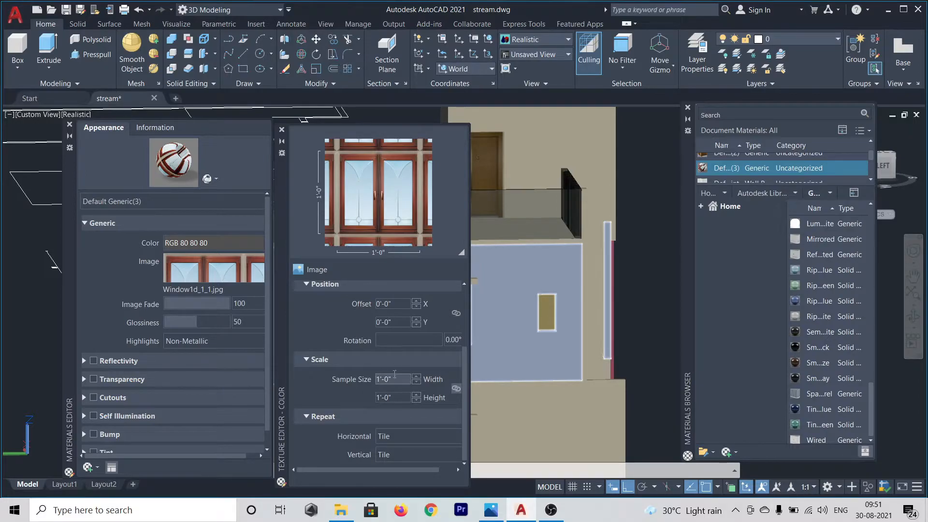
double_click(396, 379)
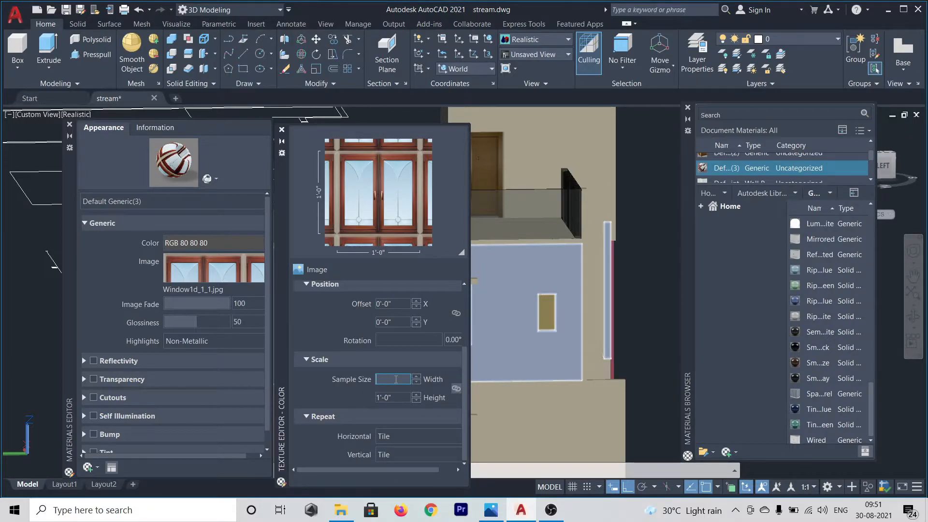
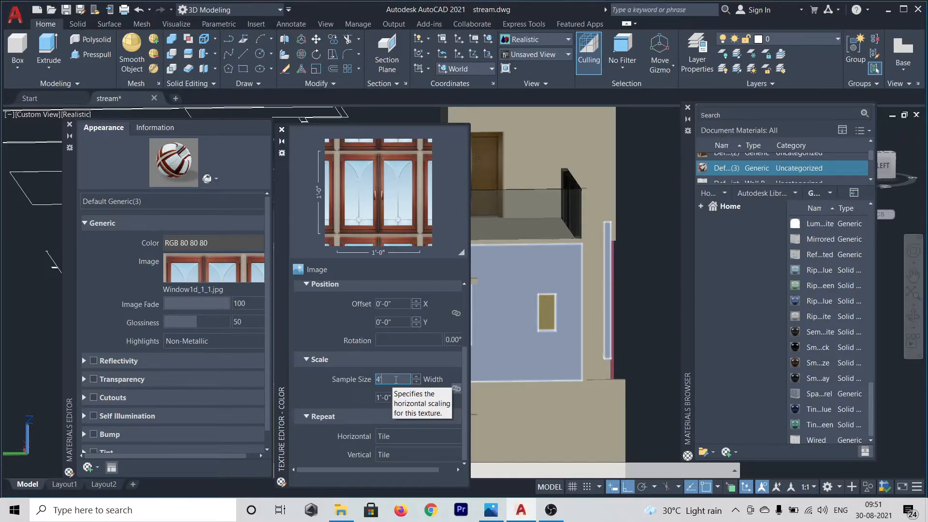
left_click(396, 397)
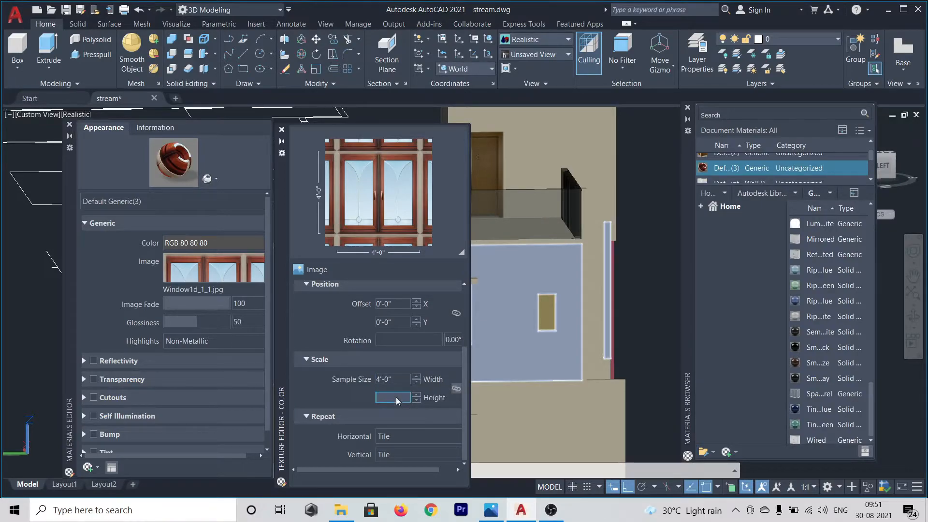
type("5")
type("\"")
key("Return")
Switch the window material's preview to a cube and apply the material to the upper-floor window nearer the small vent on the house's left side
left_click(208, 179)
mouse_move(210, 194)
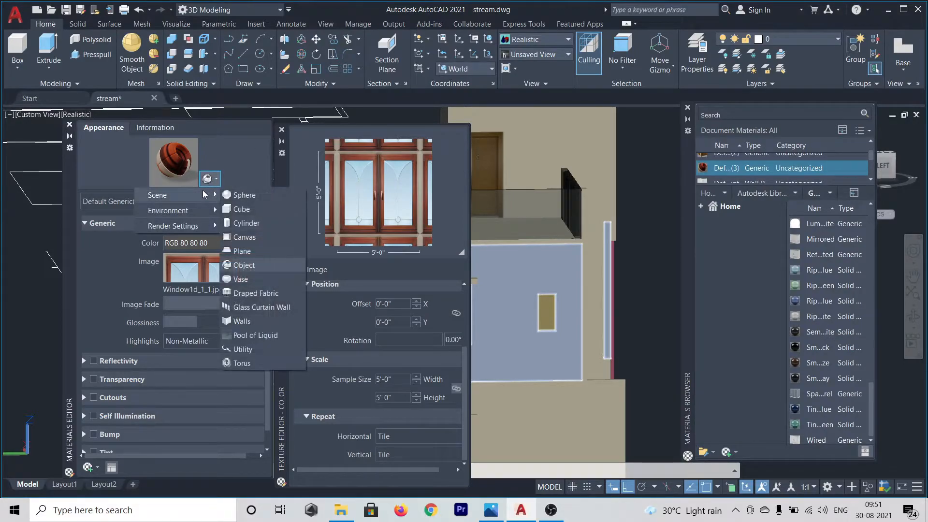
left_click(236, 209)
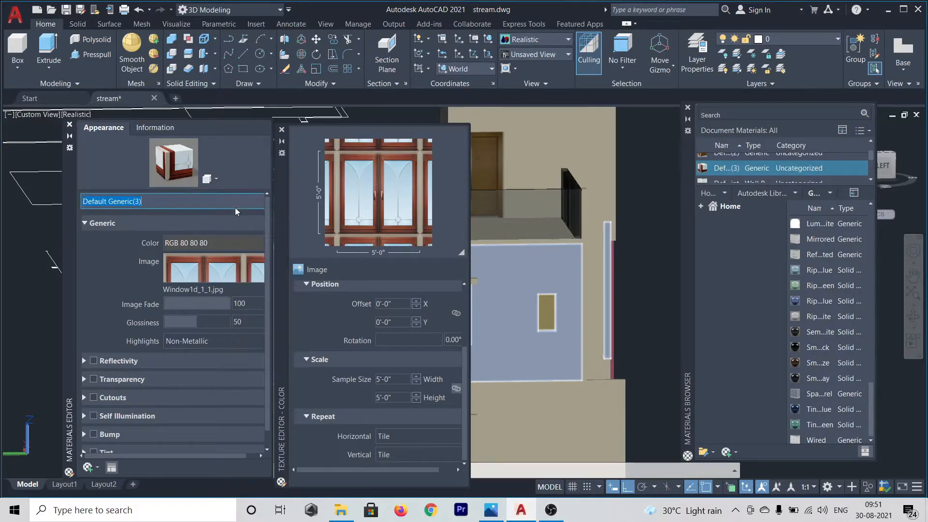
left_click(70, 124)
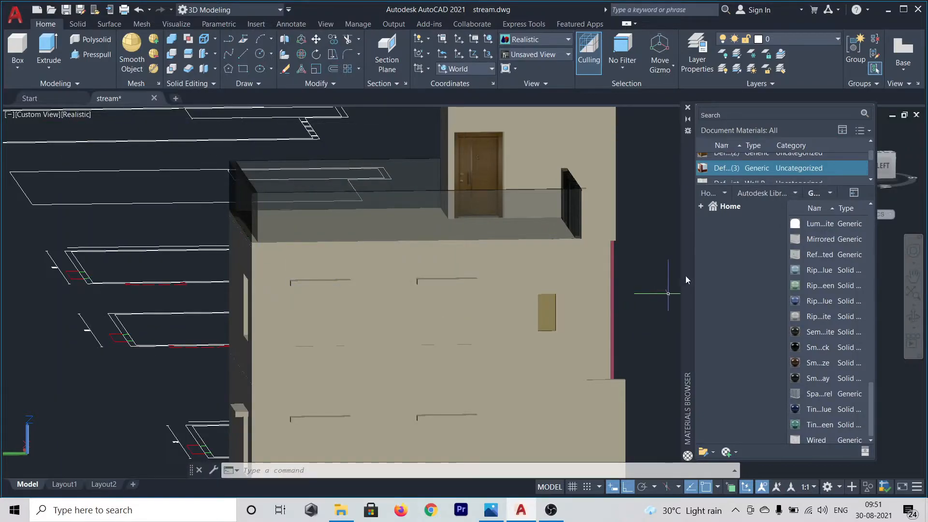
left_click_drag(757, 163, 460, 341)
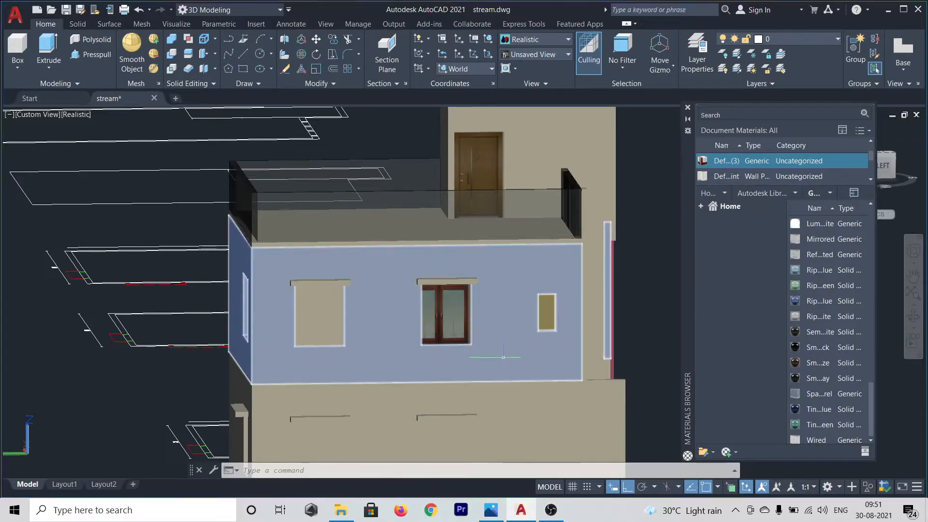
middle_click_drag(532, 359, 523, 358, "shift")
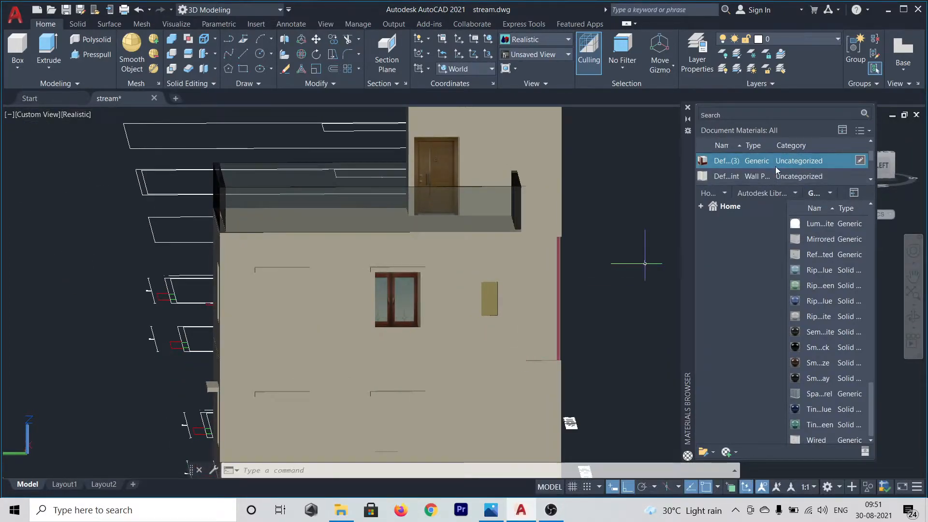
Unlink the window image's sample width and height, set the width to 4', and close the editors
left_click(860, 161)
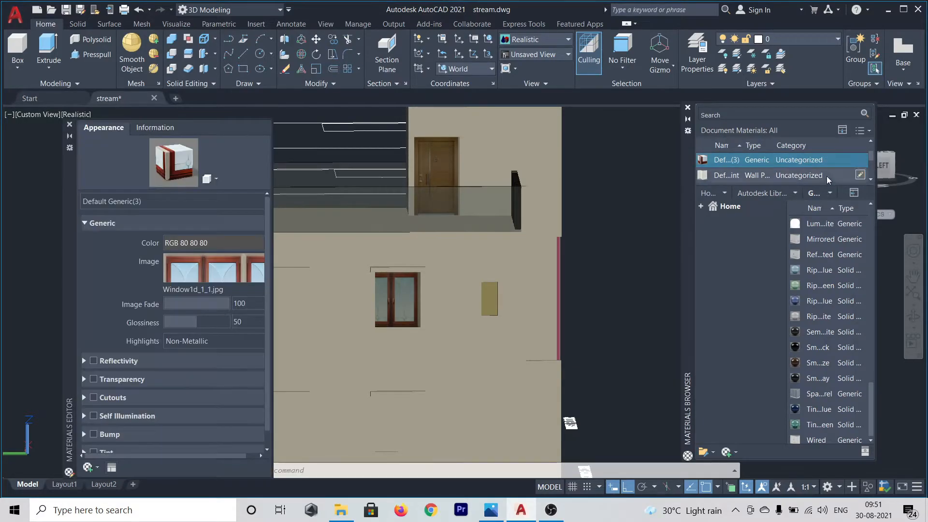
left_click(223, 280)
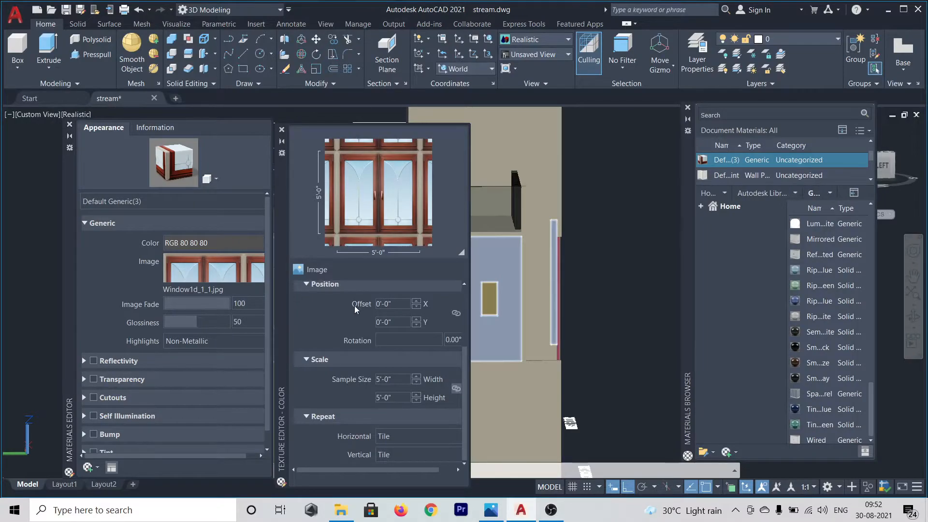
left_click(455, 389)
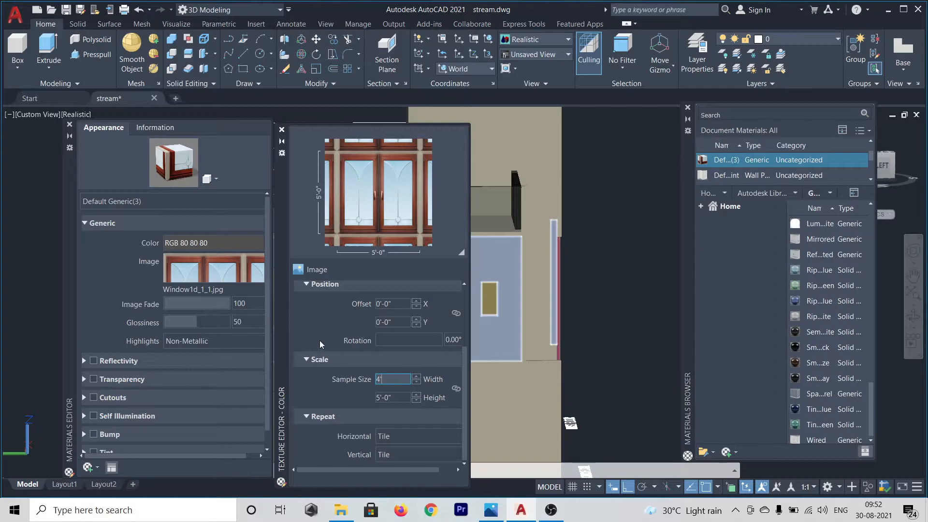
key("Return")
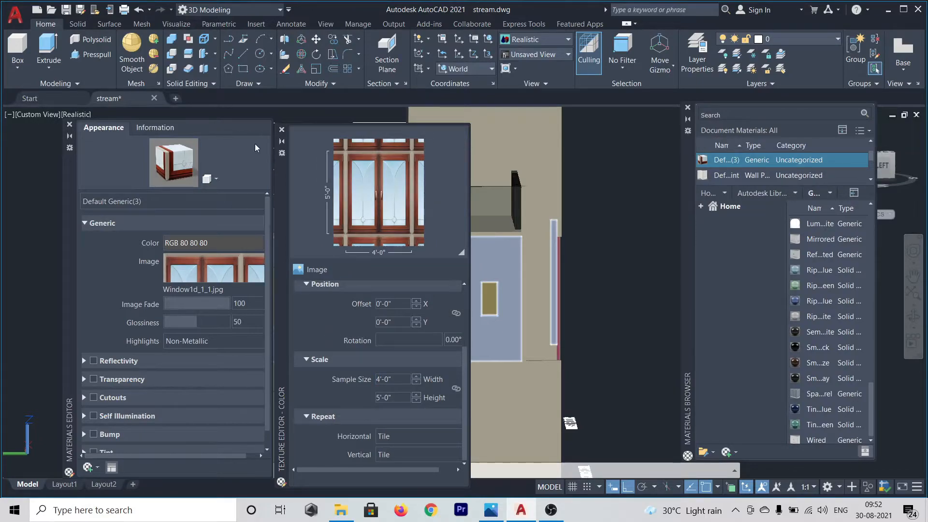
left_click(282, 130)
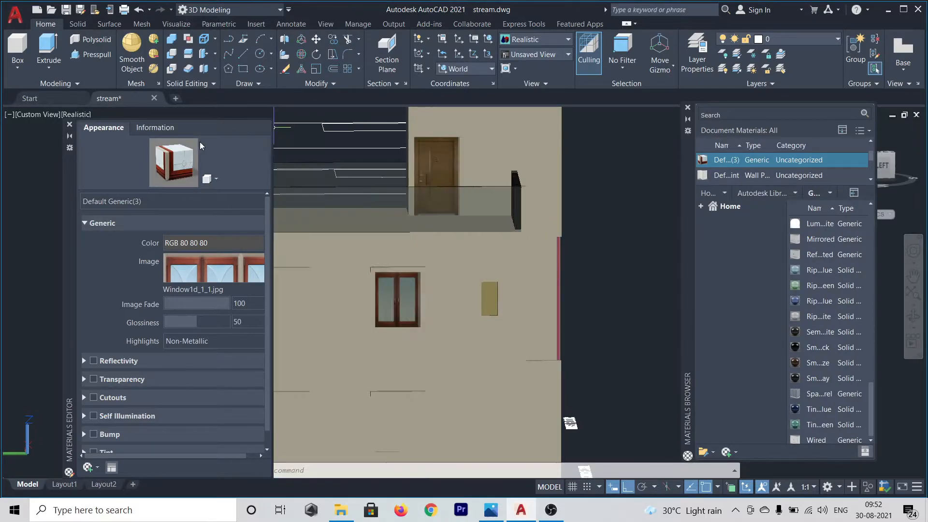
left_click(69, 125)
Apply the window material to the other upper-floor window and both ground-floor windows on the house's left side
scroll(401, 302, "up", 3)
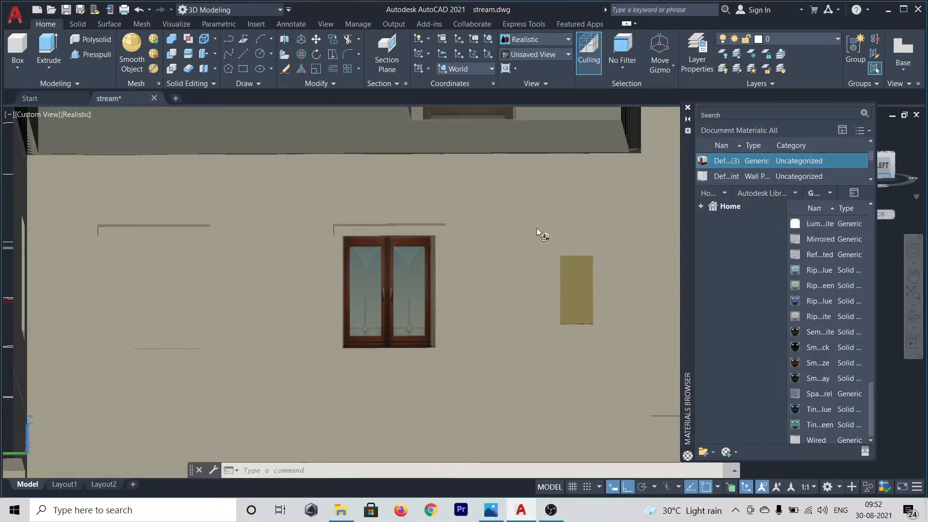
left_click_drag(137, 314, 142, 307)
scroll(311, 290, "down", 5)
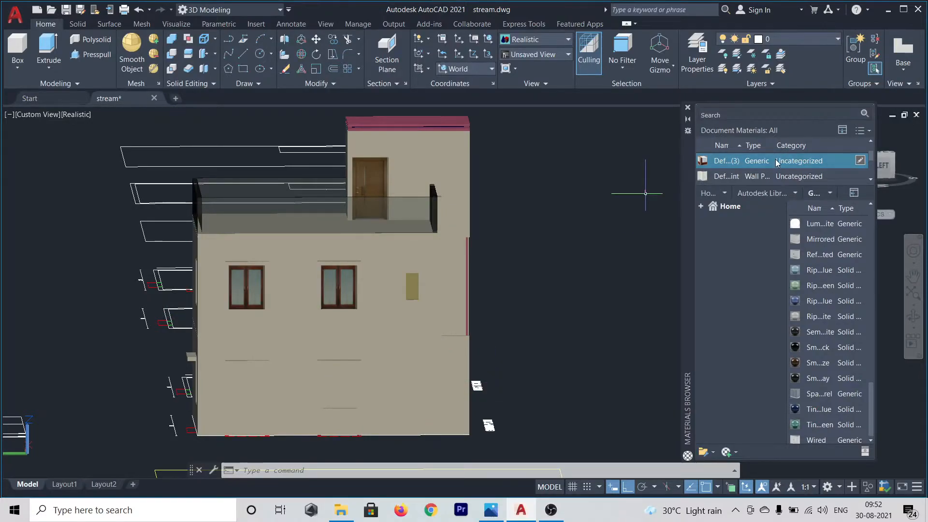
left_click_drag(776, 162, 335, 387)
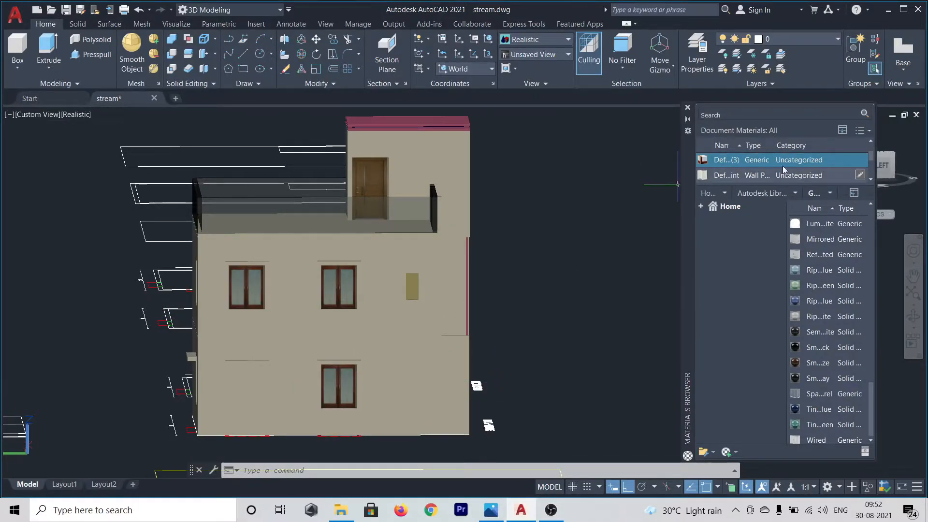
left_click_drag(794, 161, 244, 387)
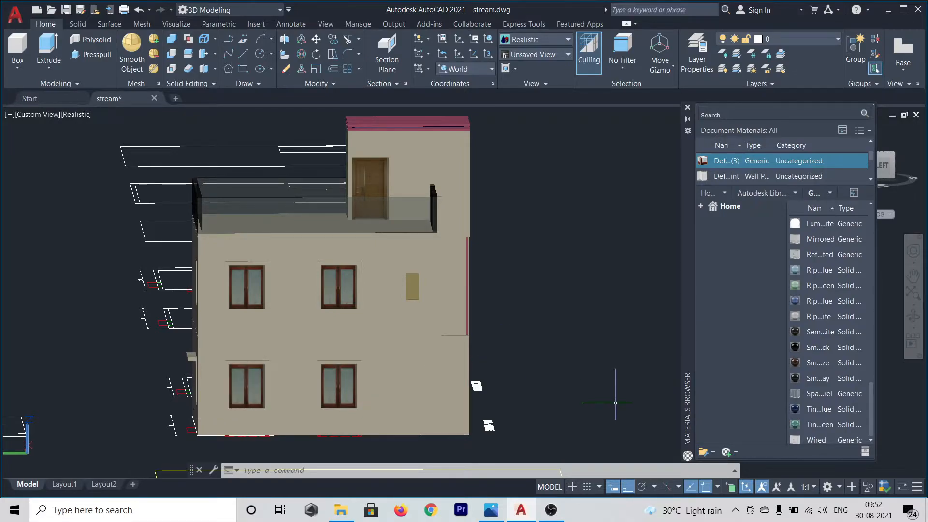
Examine the house from its front-left corner and look through the document materials
middle_click_drag(591, 391, 508, 396, "shift")
scroll(546, 389, "down", 2)
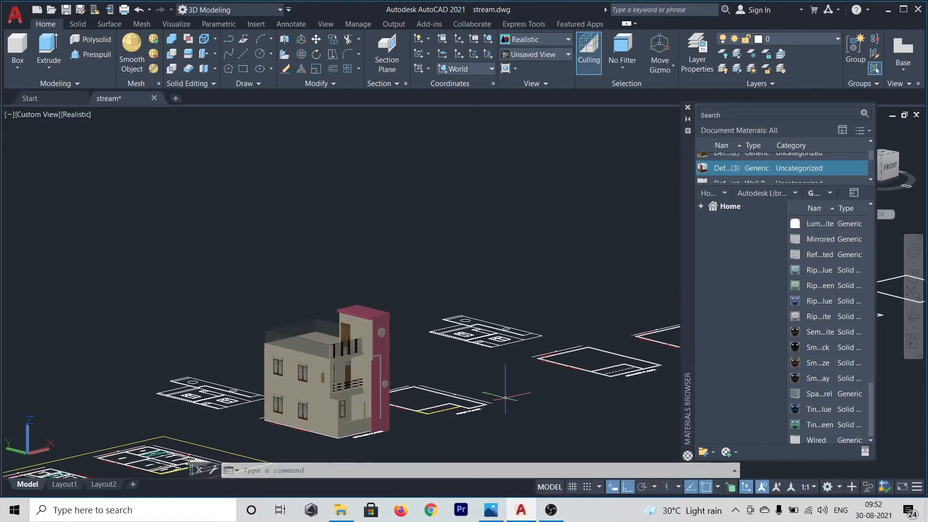
scroll(335, 398, "up", 4)
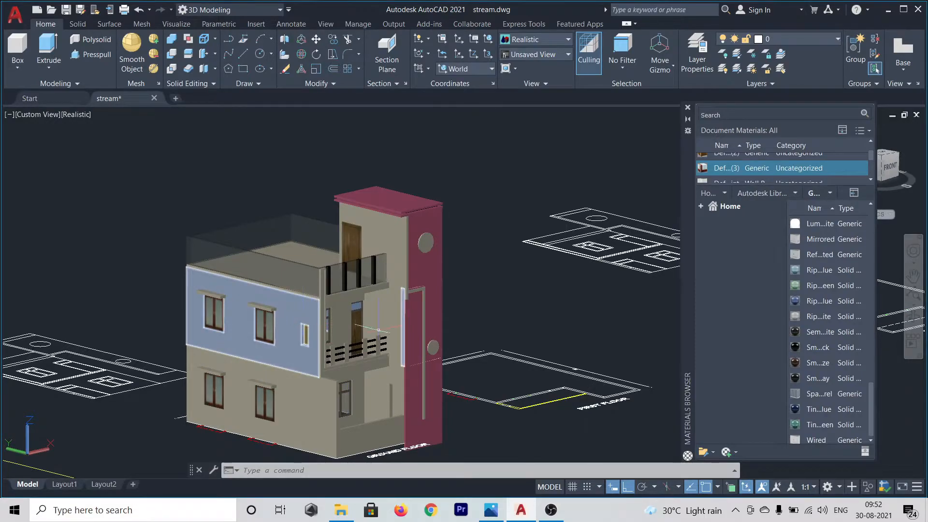
scroll(743, 164, "down", 1)
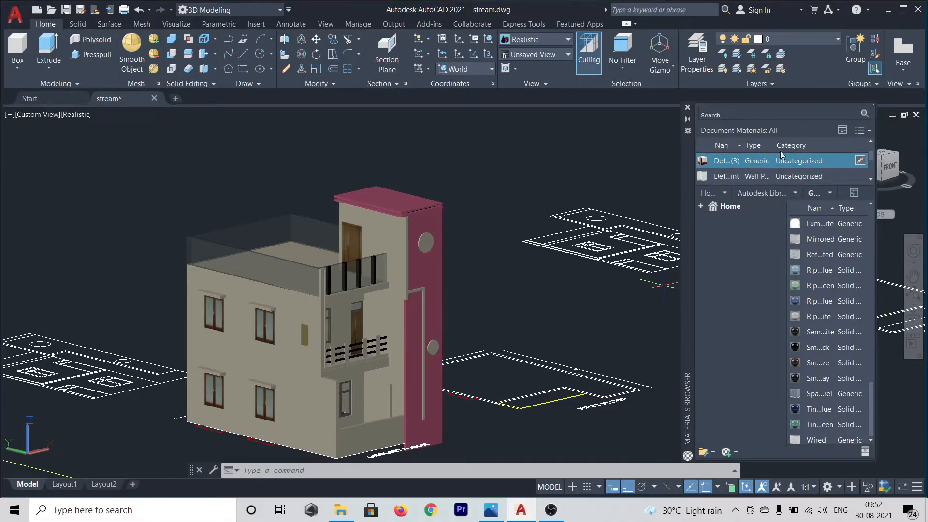
scroll(774, 166, "up", 3)
scroll(778, 174, "up", 2)
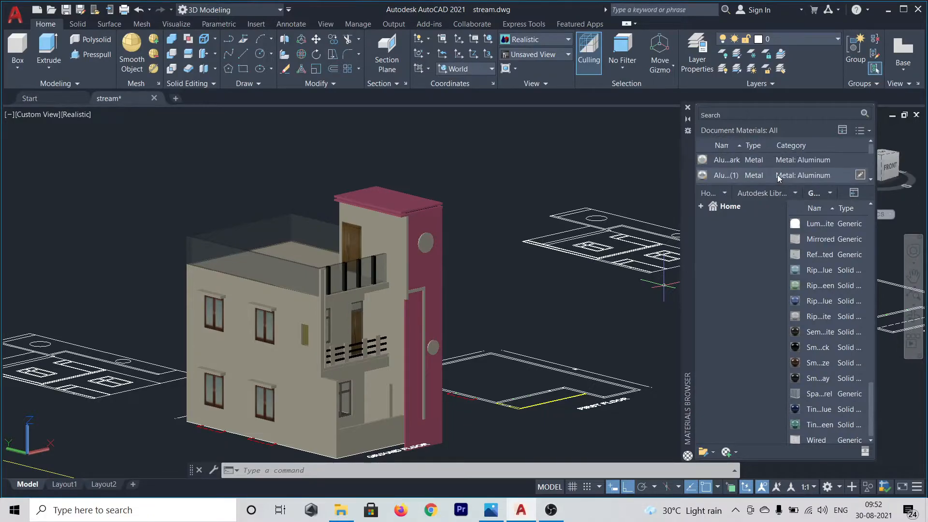
Add Granite - Square Stacked Polished from the library's Masonry category to the document and open its image texture for editing
left_click(795, 193)
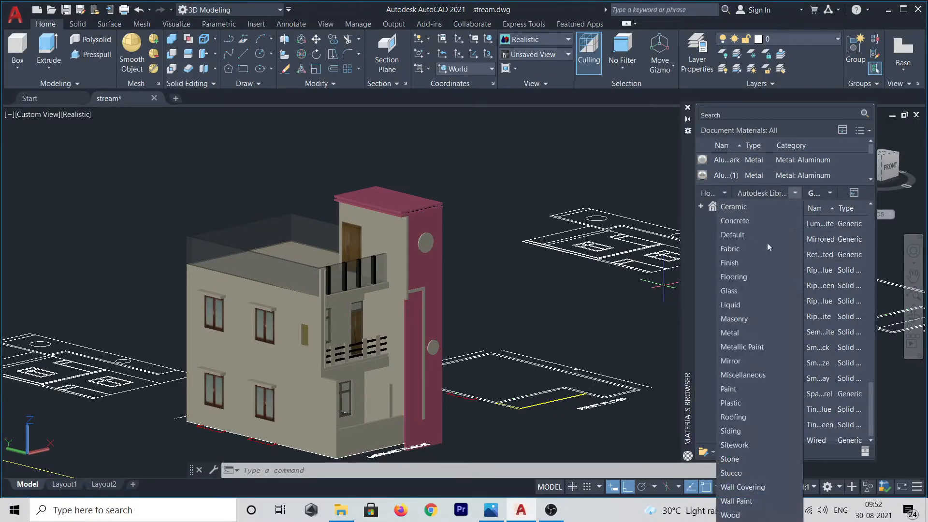
left_click(746, 262)
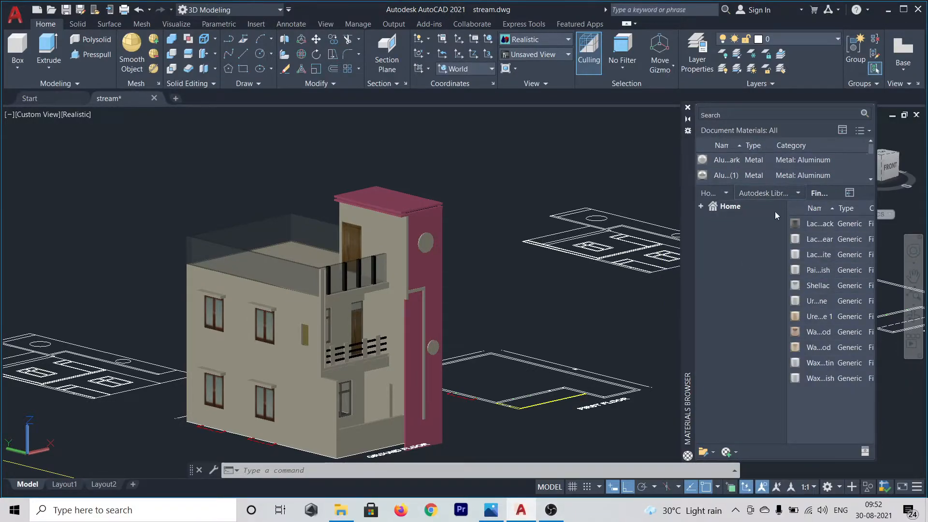
left_click(797, 193)
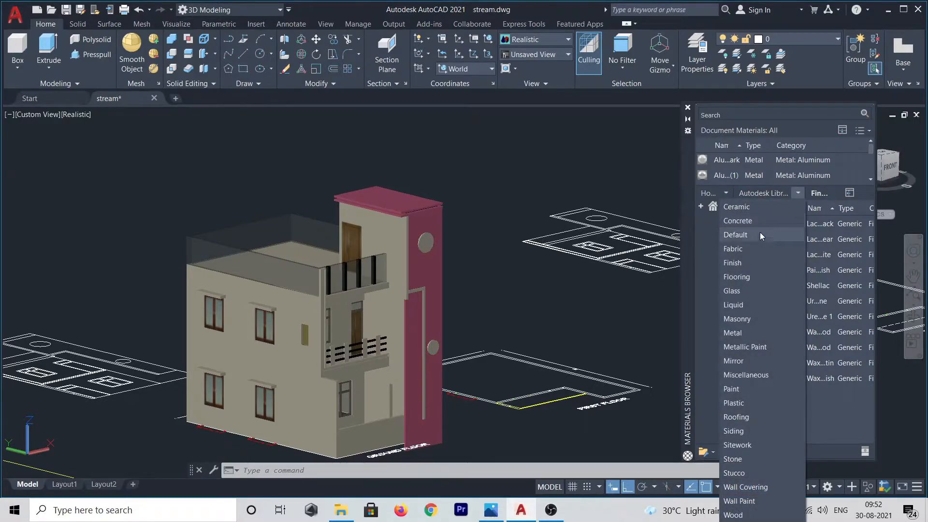
left_click(749, 320)
scroll(815, 302, "down", 7)
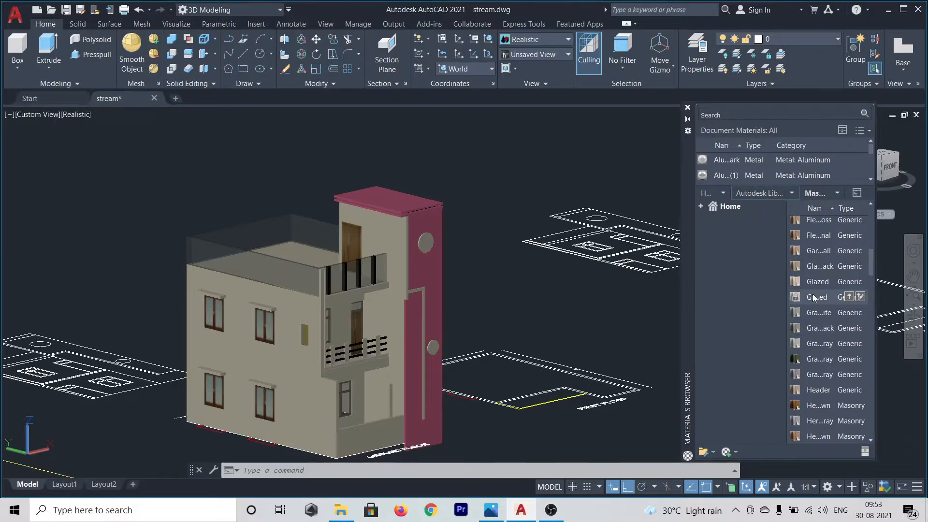
left_click(860, 296)
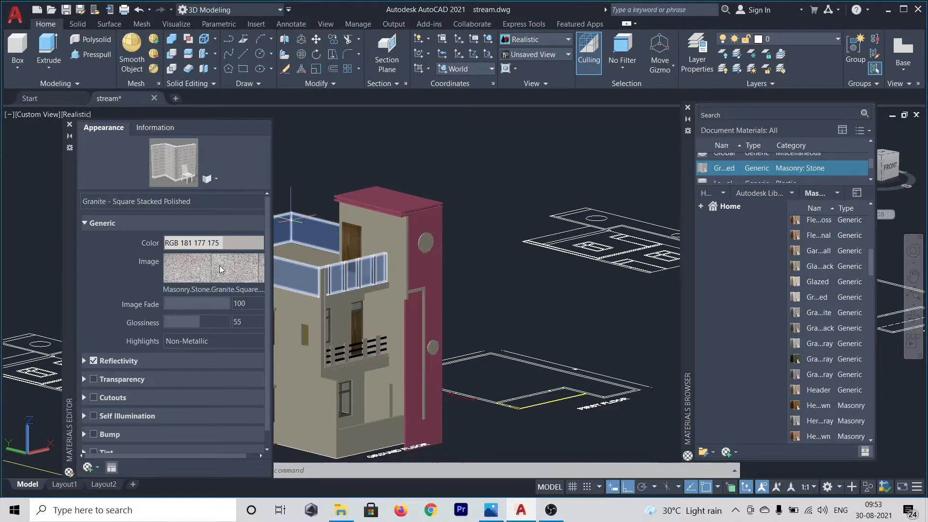
left_click(198, 282)
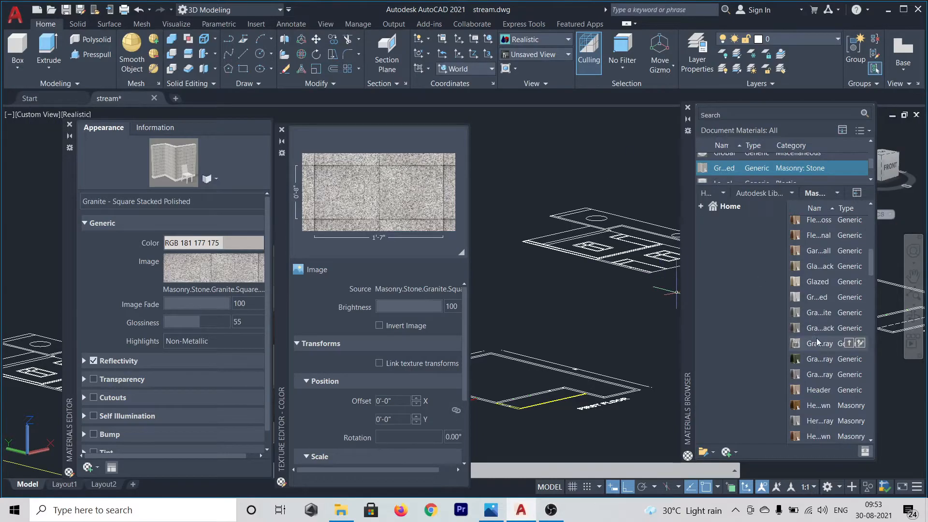
Look through the library's Masonry materials, preview Modular - Brown and Running - Glazed Blue, and close the material preview
scroll(814, 337, "down", 2)
scroll(814, 337, "down", 4)
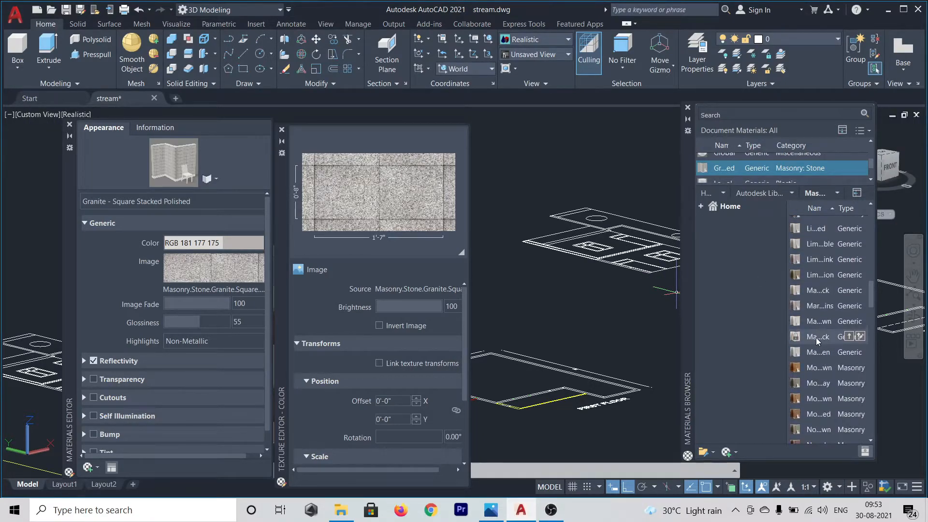
left_click(812, 366)
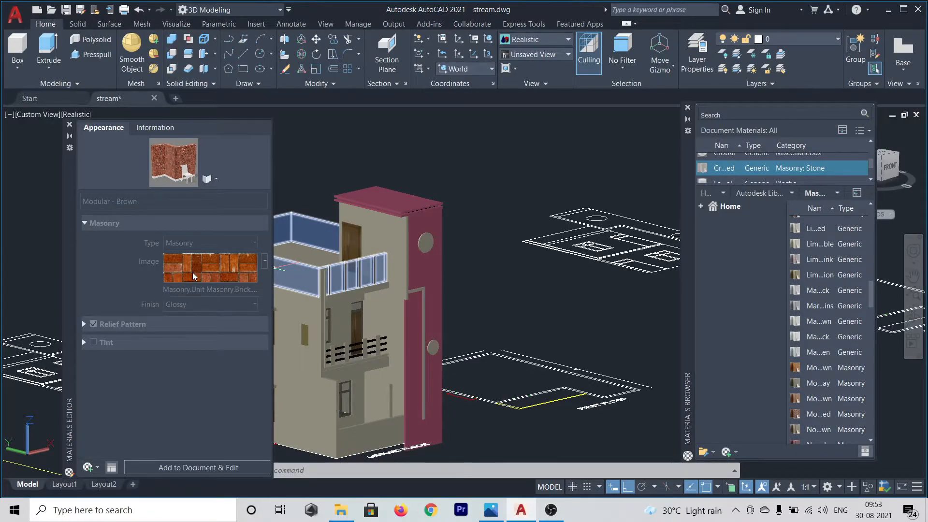
scroll(834, 298, "down", 5)
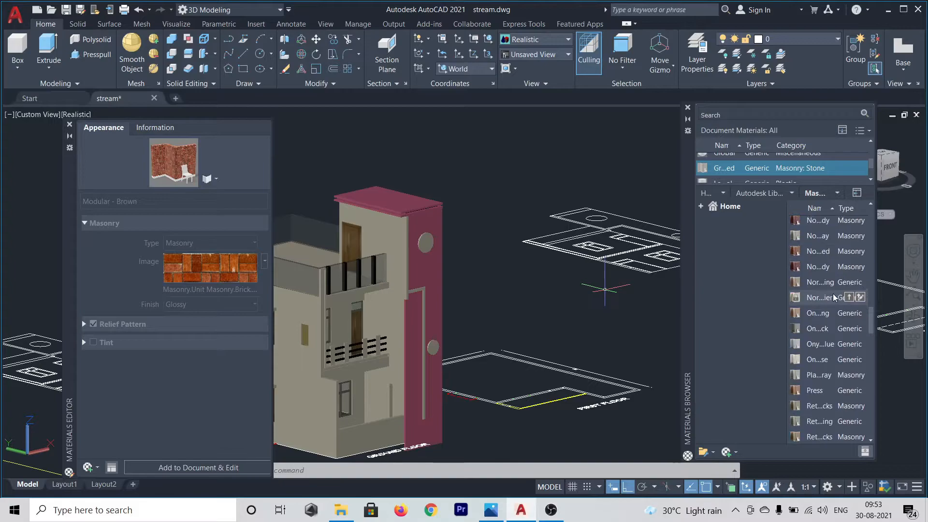
scroll(834, 297, "down", 5)
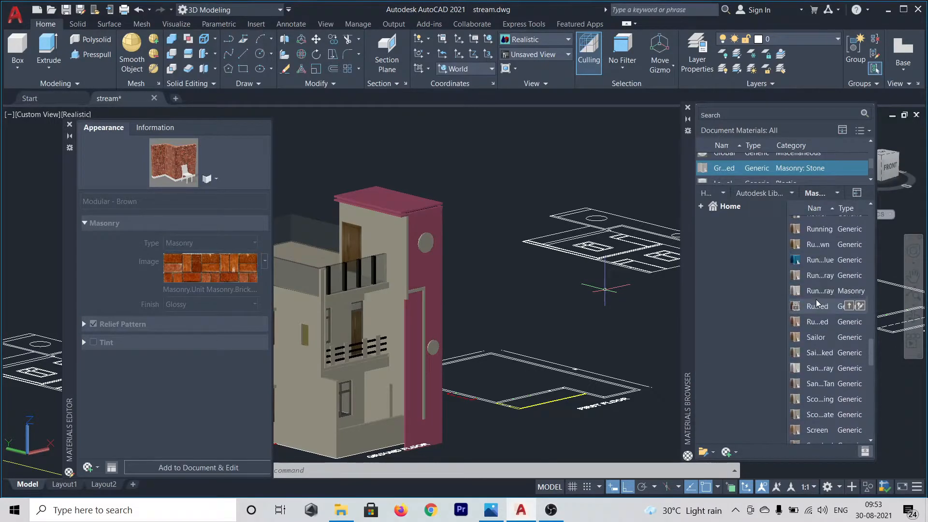
left_click(827, 267)
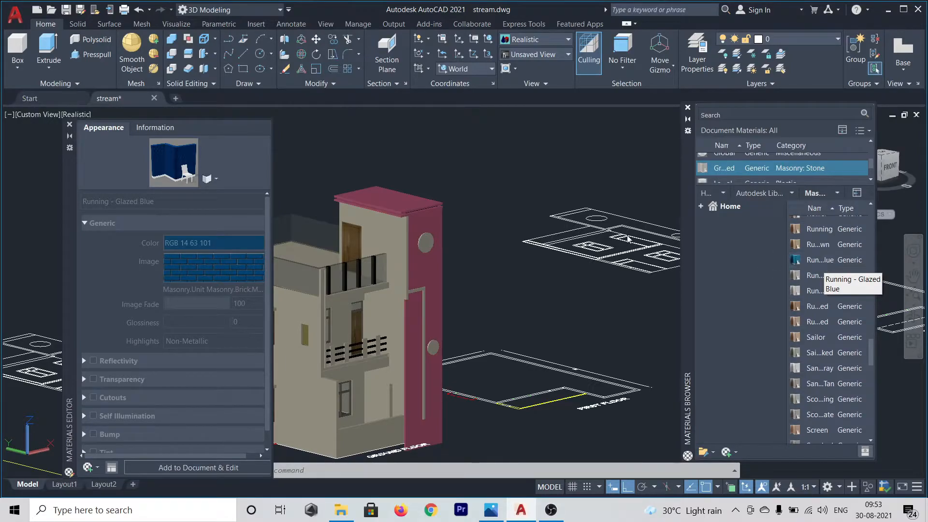
left_click(69, 124)
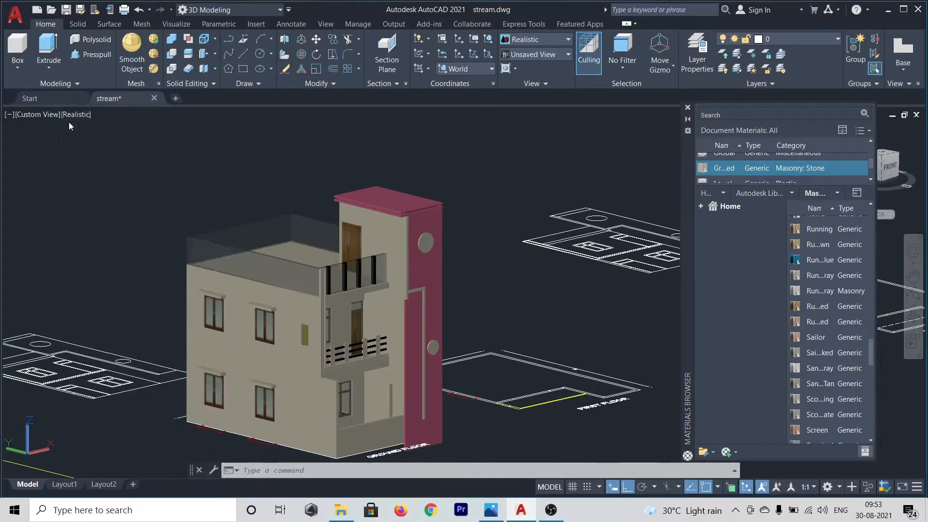
Apply Running - Glazed Blue to the upper-floor walls, the ground-floor walls and the rooftop stair-room wall
scroll(838, 254, "up", 1)
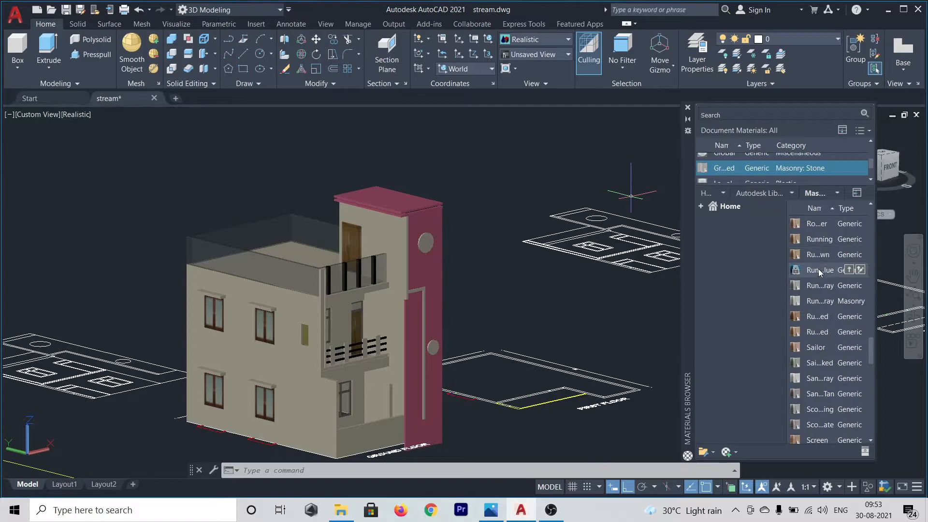
left_click_drag(819, 269, 366, 336)
left_click_drag(283, 355, 283, 355)
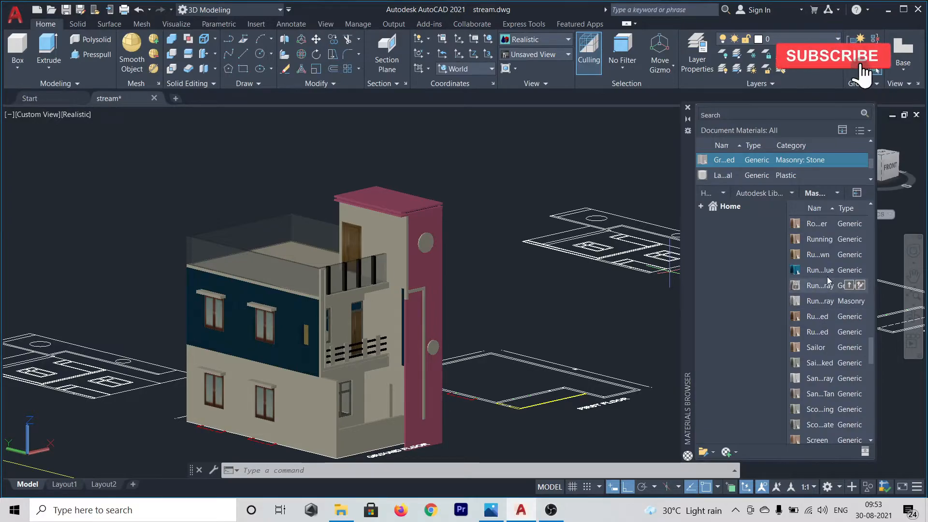
left_click_drag(834, 301, 315, 404)
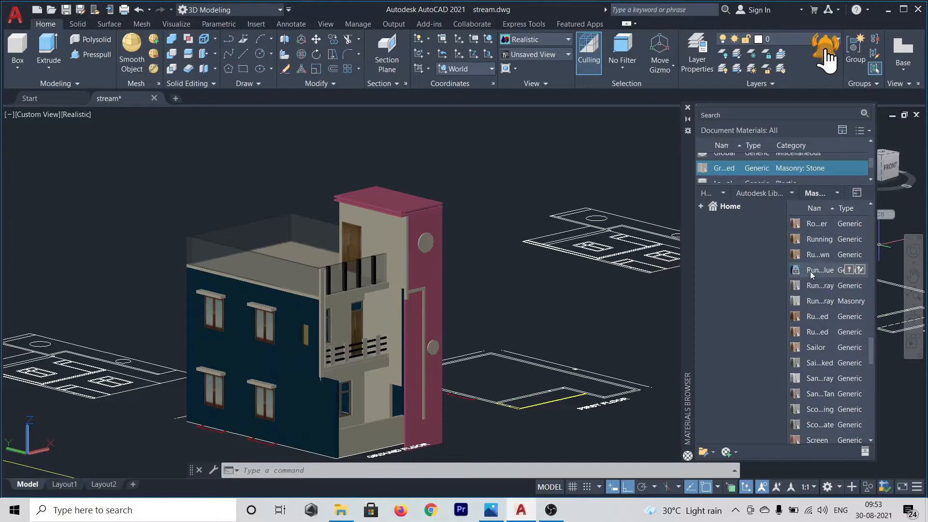
left_click_drag(808, 269, 394, 243)
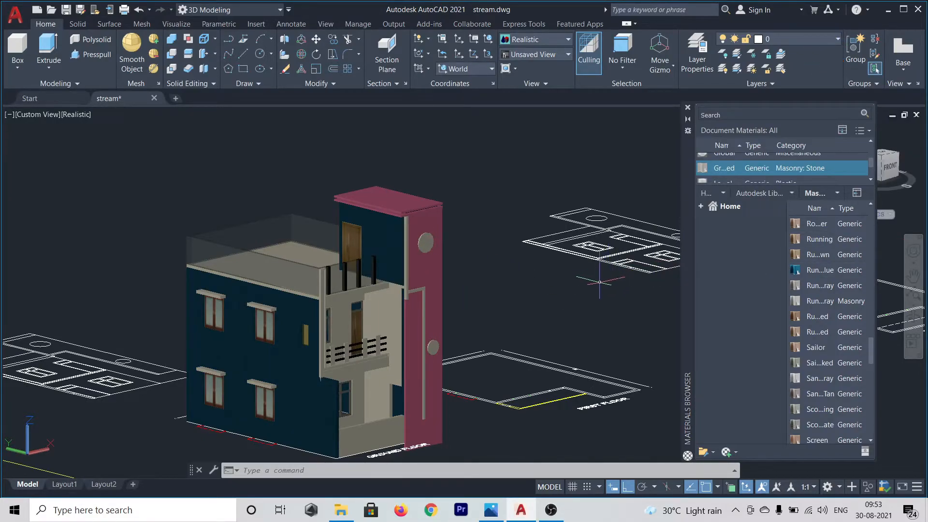
Apply Running - Glazed Blue to the front wall behind the balcony and the ground-floor front wall around the window
mouse_move(599, 282)
middle_mouse_down("shift")
mouse_move(559, 295)
mouse_move(608, 211)
middle_mouse_up("shift")
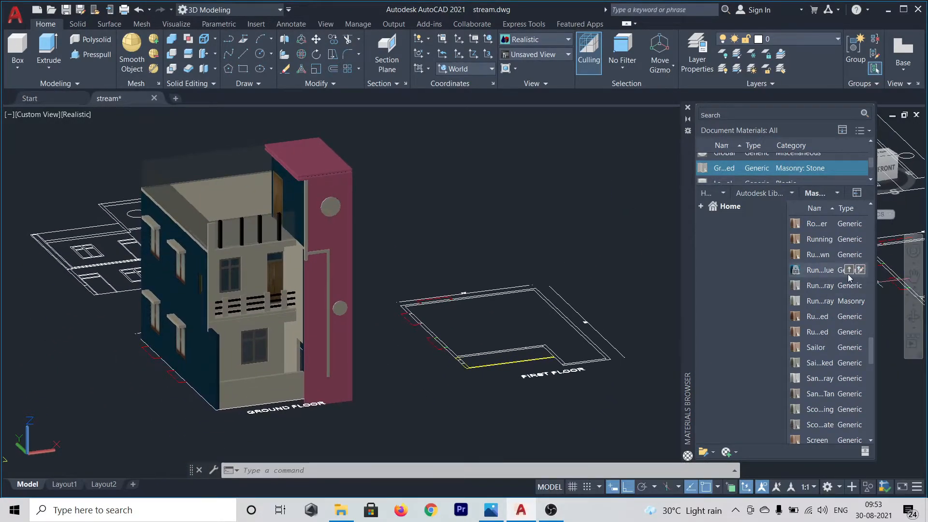
left_click_drag(825, 273, 255, 258)
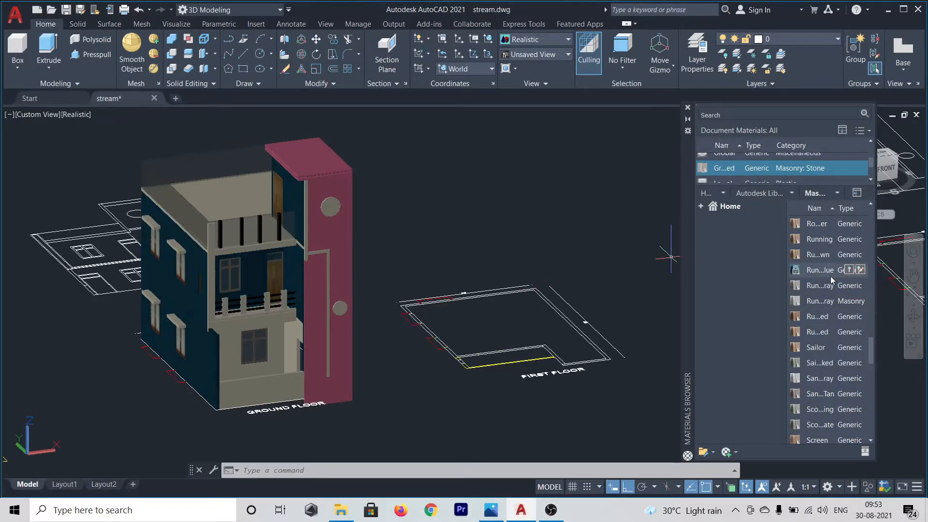
left_click_drag(825, 274, 270, 345)
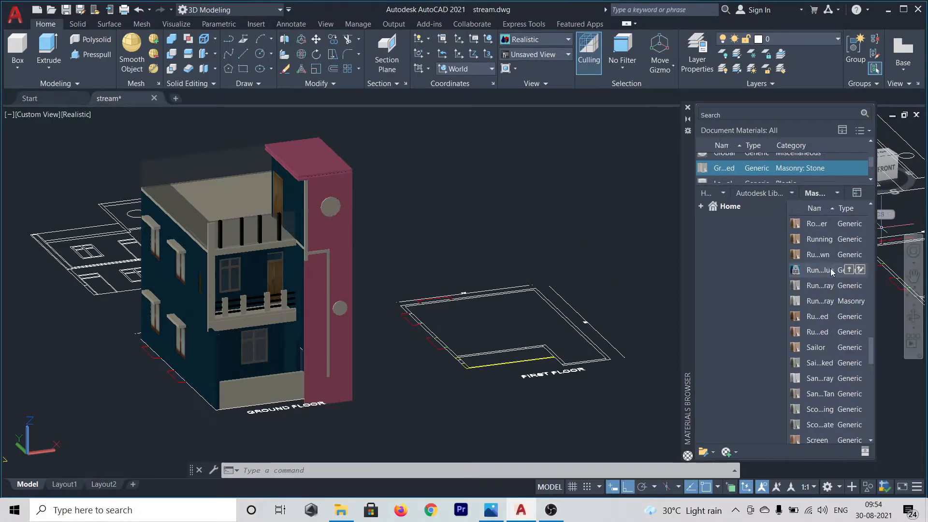
mouse_move(832, 273)
left_mouse_down()
mouse_move(292, 385)
mouse_move(477, 257)
left_mouse_up()
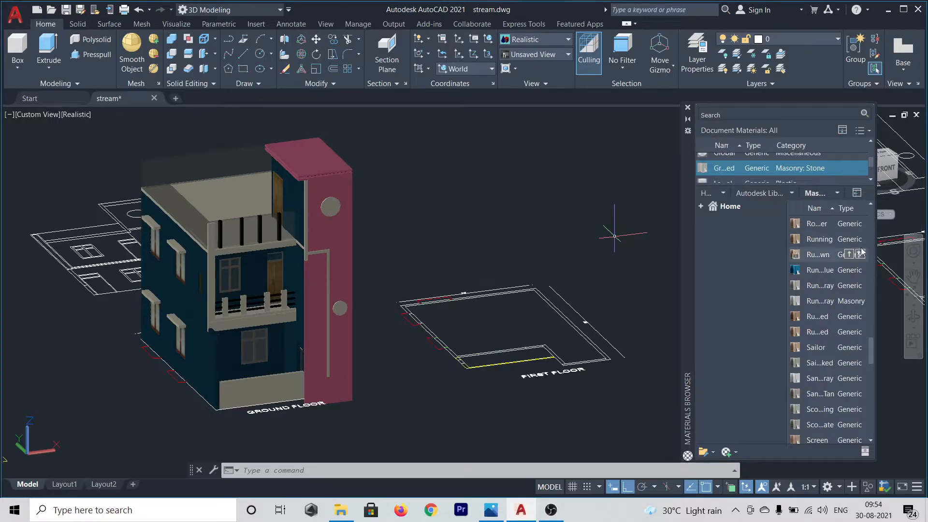
Apply the document's Pink paint material to the low ground-floor front wall section beside the pink tower
scroll(856, 251, "up", 1)
scroll(802, 160, "up", 1)
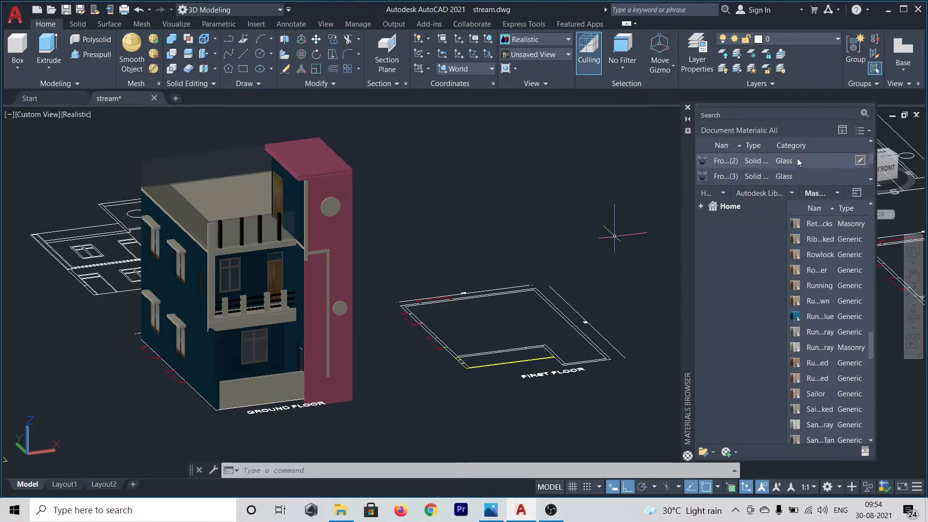
scroll(799, 161, "up", 3)
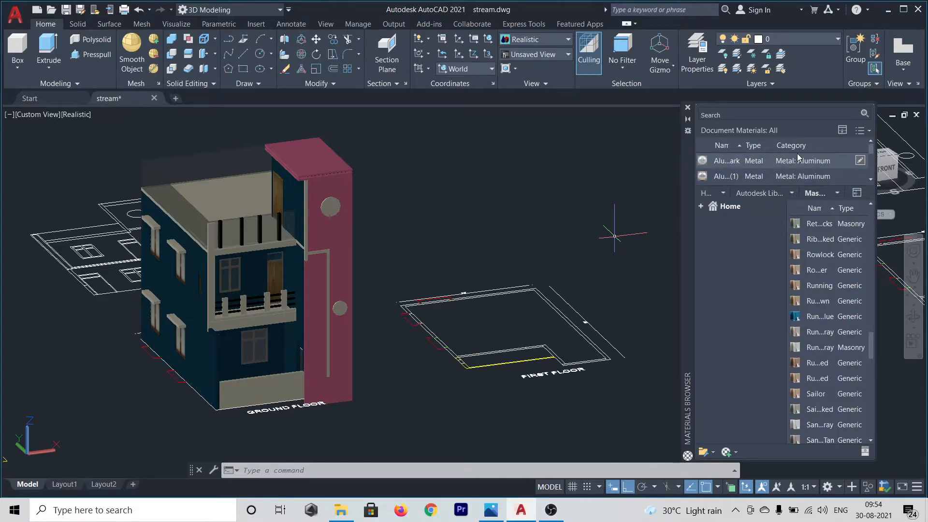
scroll(798, 157, "up", 3)
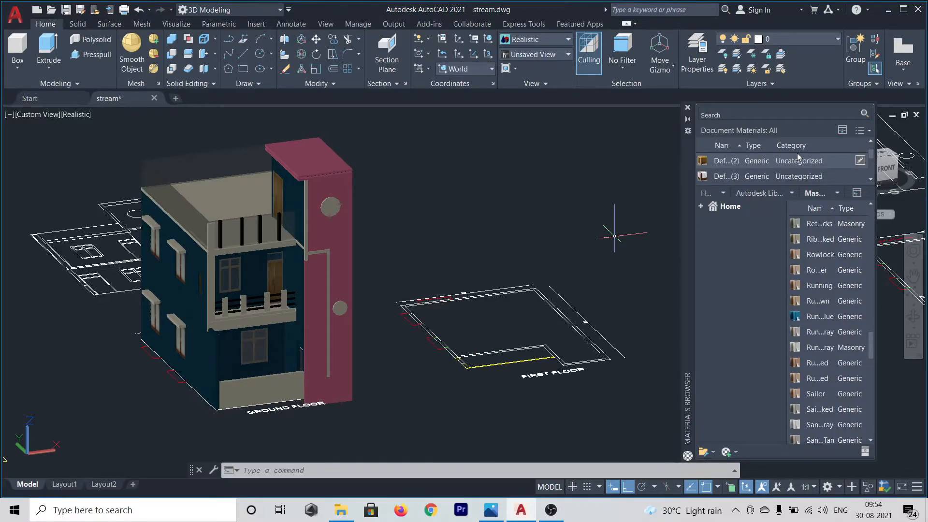
scroll(799, 157, "down", 5)
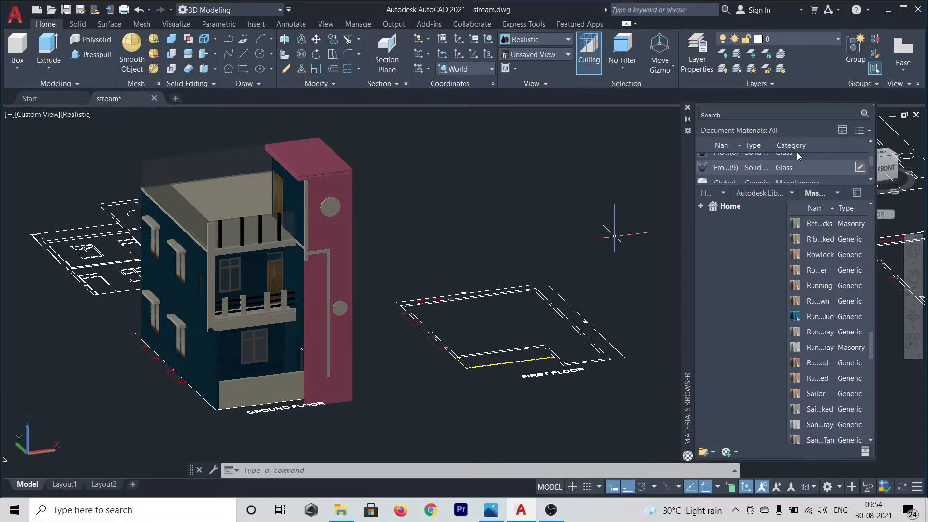
scroll(799, 155, "down", 3)
scroll(799, 157, "up", 1)
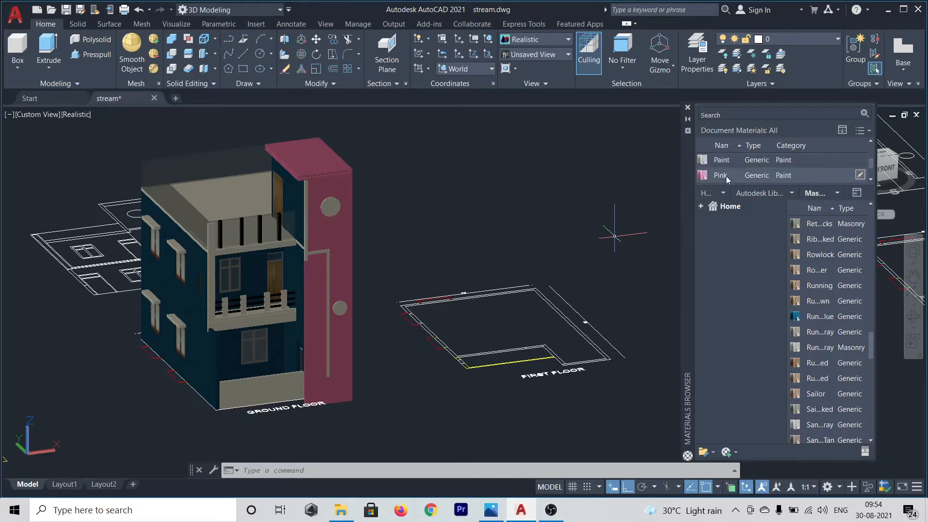
mouse_move(725, 175)
left_mouse_down()
mouse_move(362, 276)
mouse_move(290, 386)
left_mouse_up()
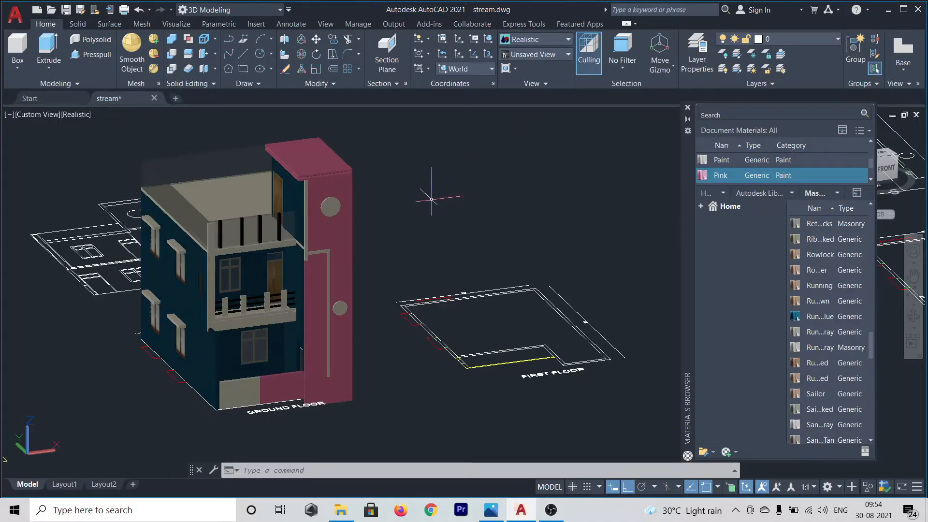
Examine the front facade and check which parts of the balcony and its vertical frame form one solid
scroll(306, 277, "up", 5)
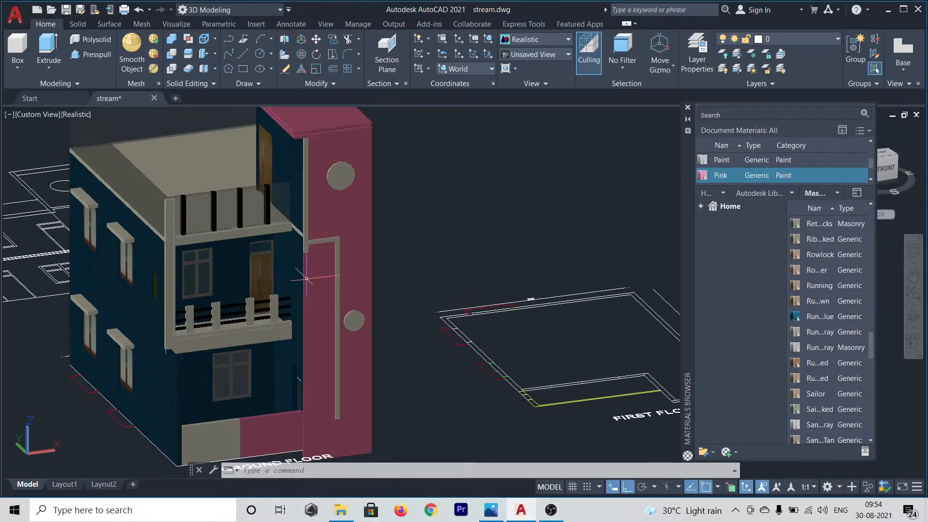
scroll(305, 277, "down", 5)
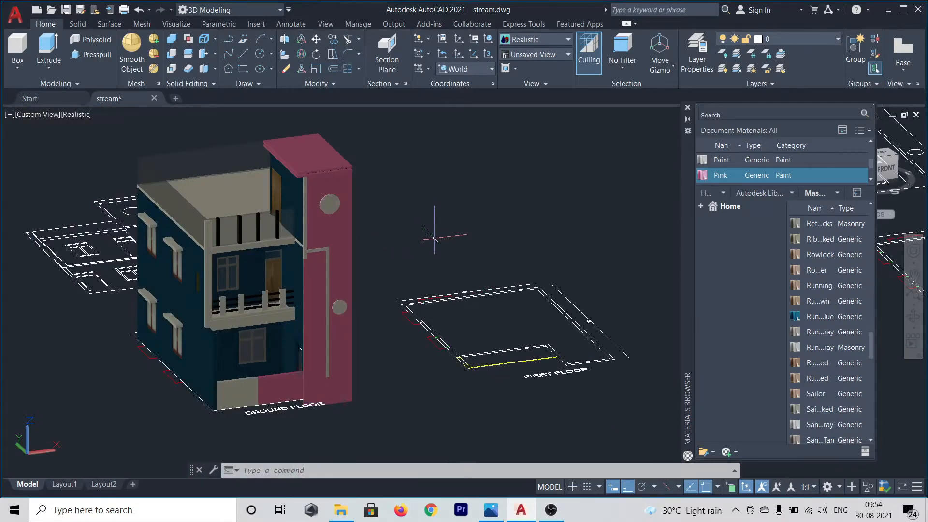
middle_click_drag(401, 260, 450, 227, "shift")
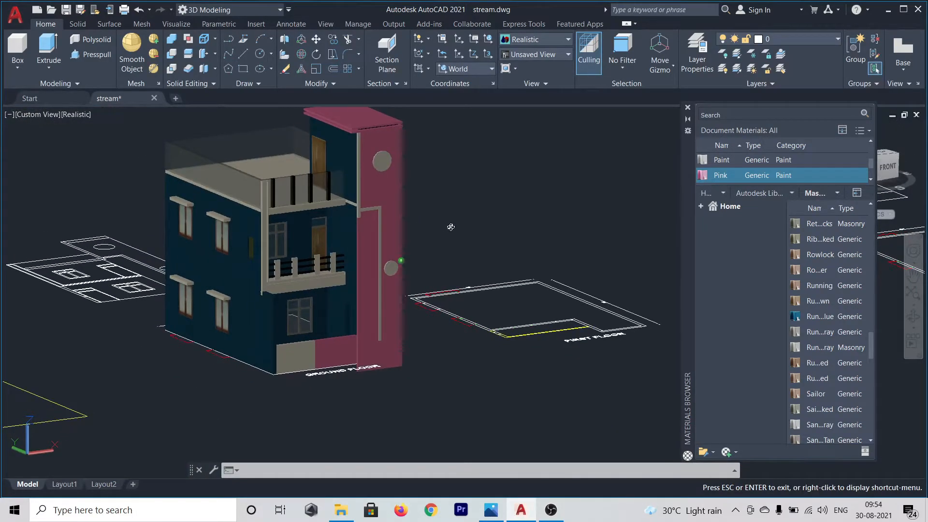
scroll(291, 276, "up", 5)
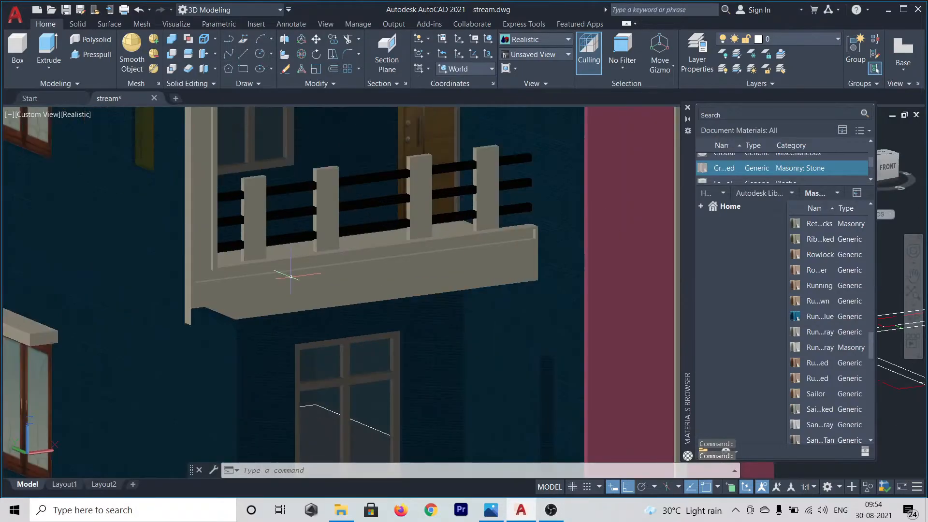
scroll(230, 299, "down", 5)
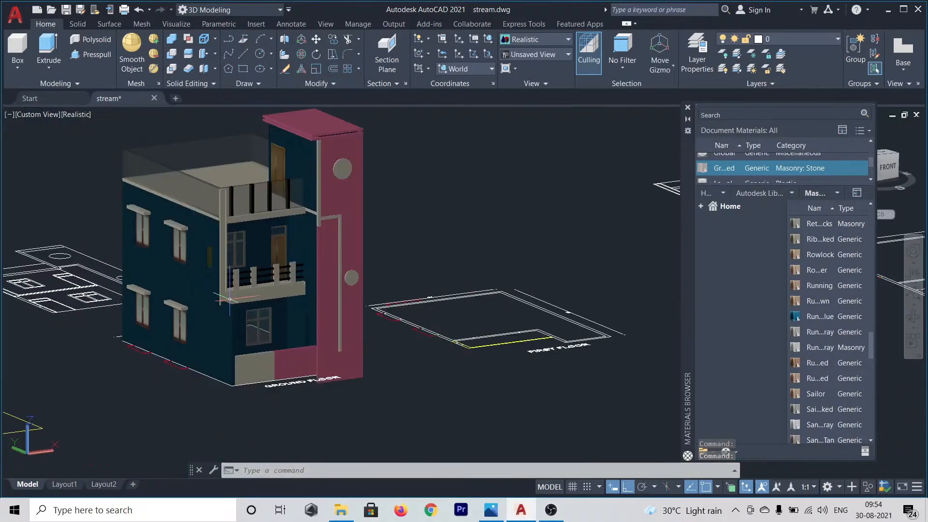
left_click(224, 263)
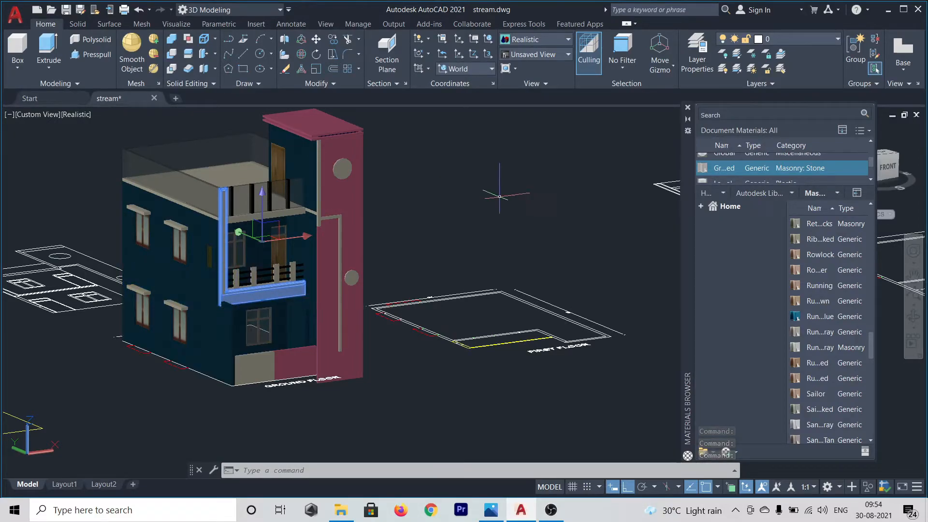
key("Escape")
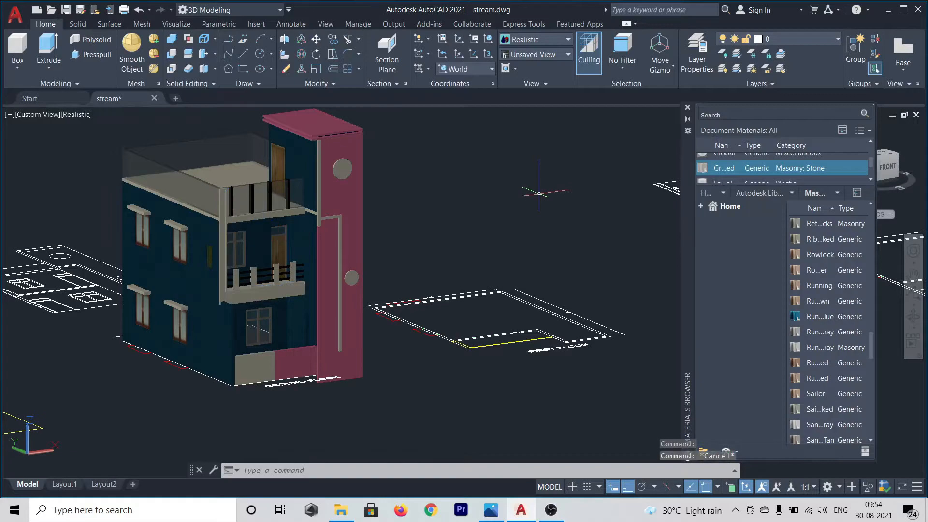
Select the balcony frame and add the library's Concrete materials Blocks and Exposed Aggregate - Recessed to the document for editing
scroll(234, 232, "up", 3)
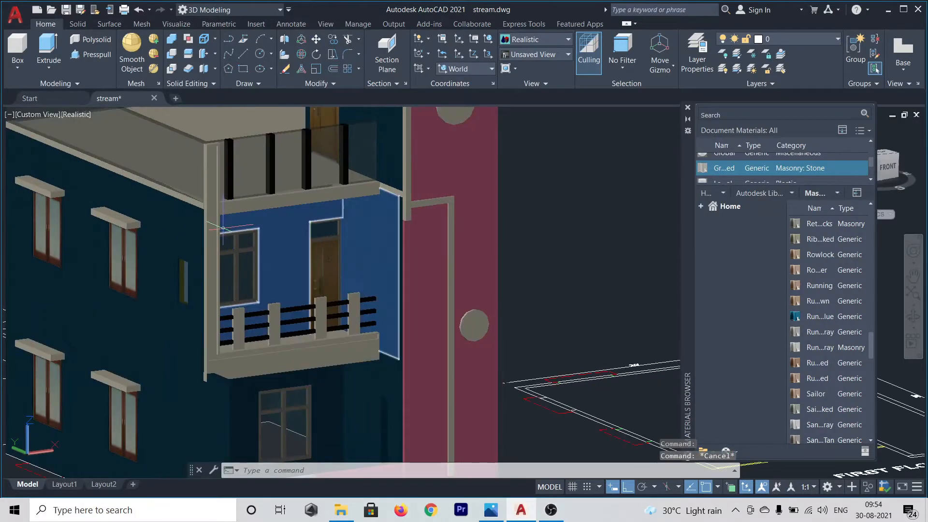
scroll(212, 225, "up", 3)
left_click(213, 226)
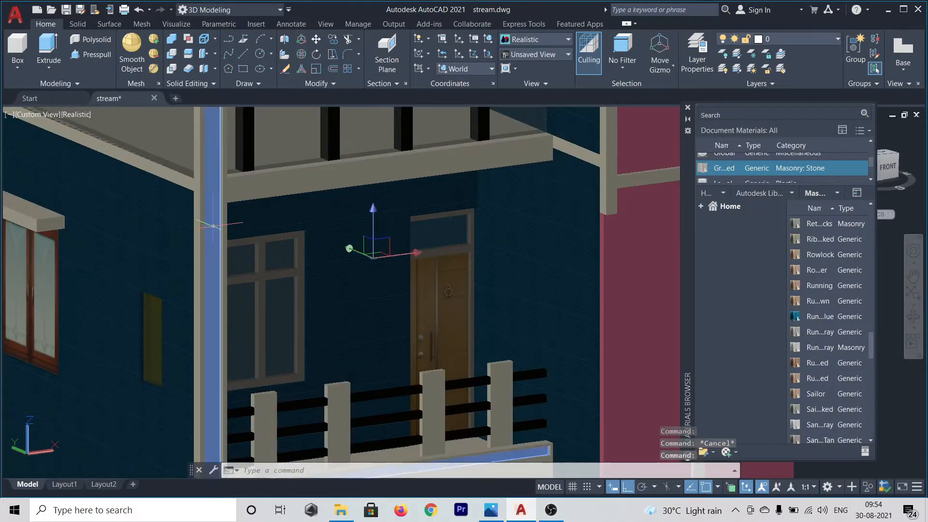
scroll(800, 254, "down", 8)
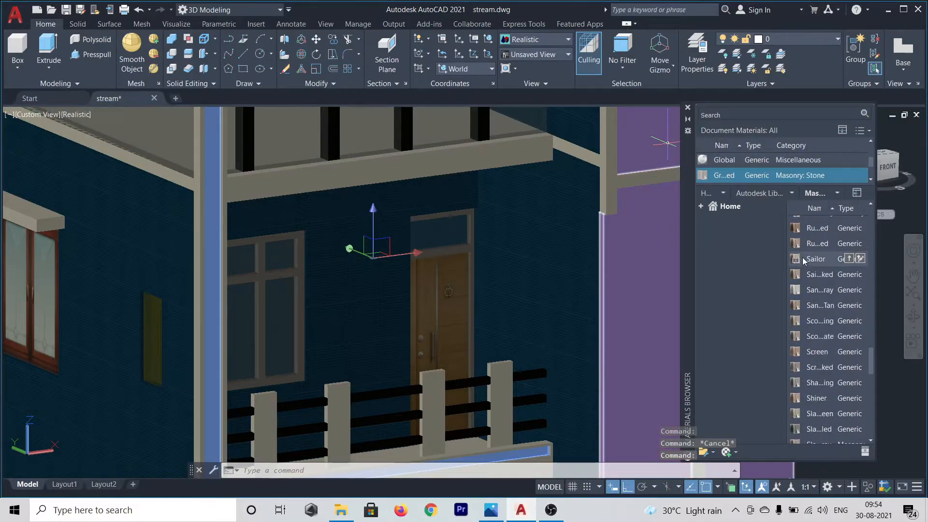
scroll(800, 255, "down", 4)
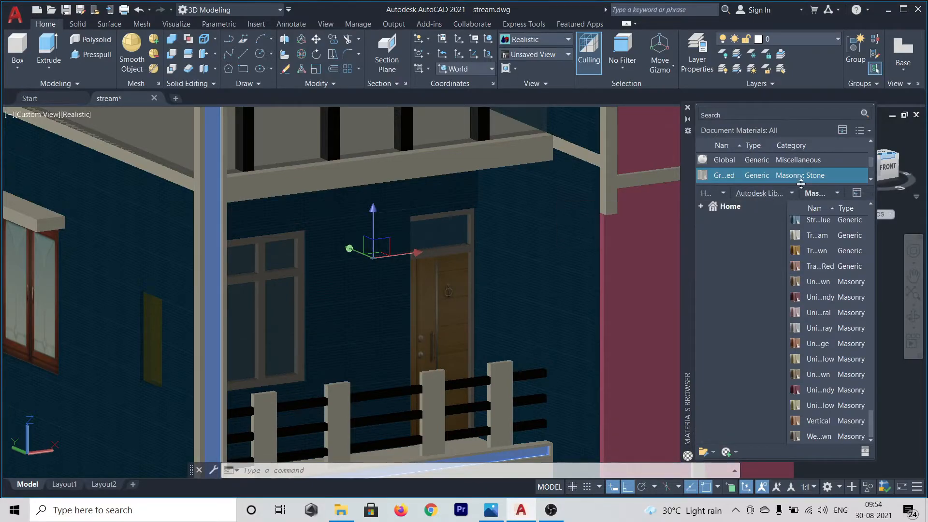
left_click(791, 193)
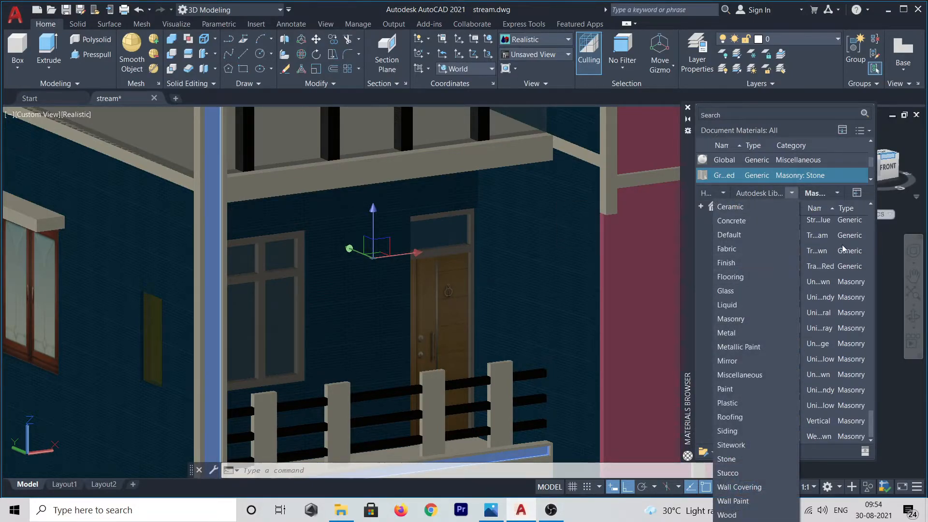
left_click(745, 221)
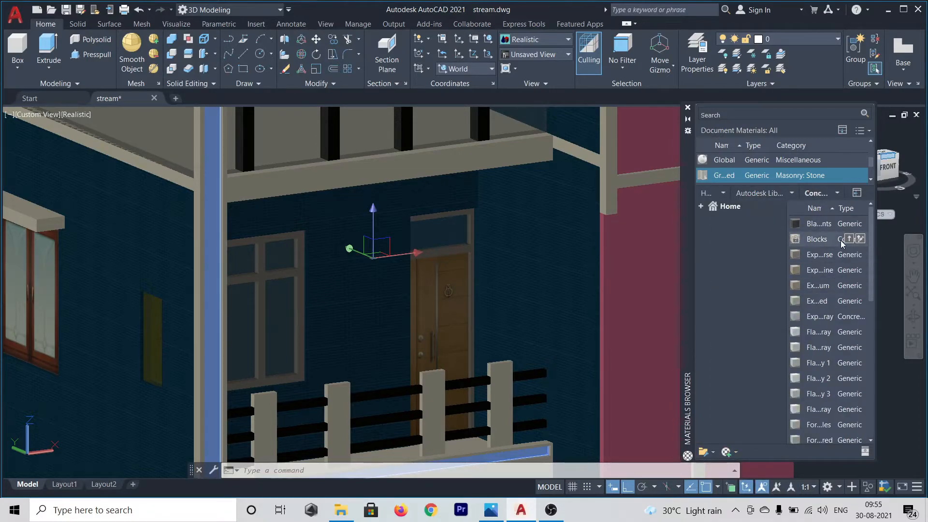
left_click(860, 239)
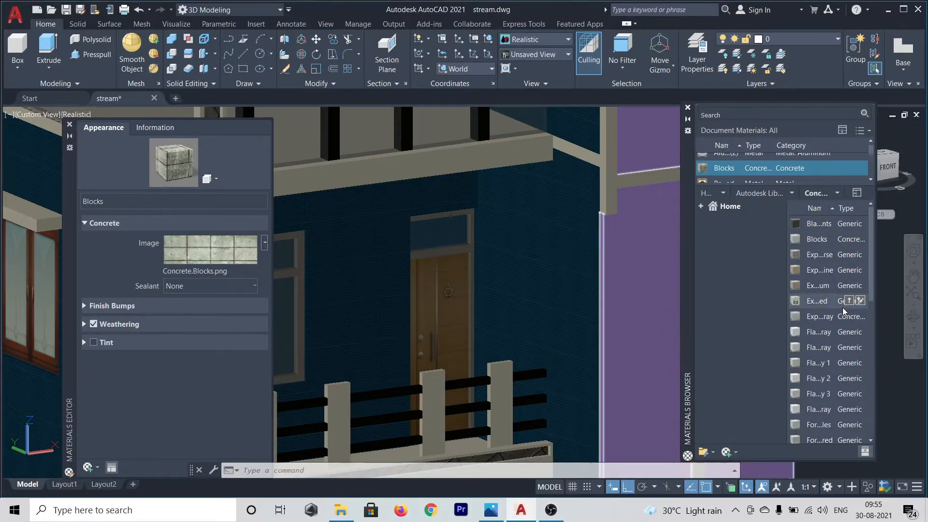
left_click(860, 301)
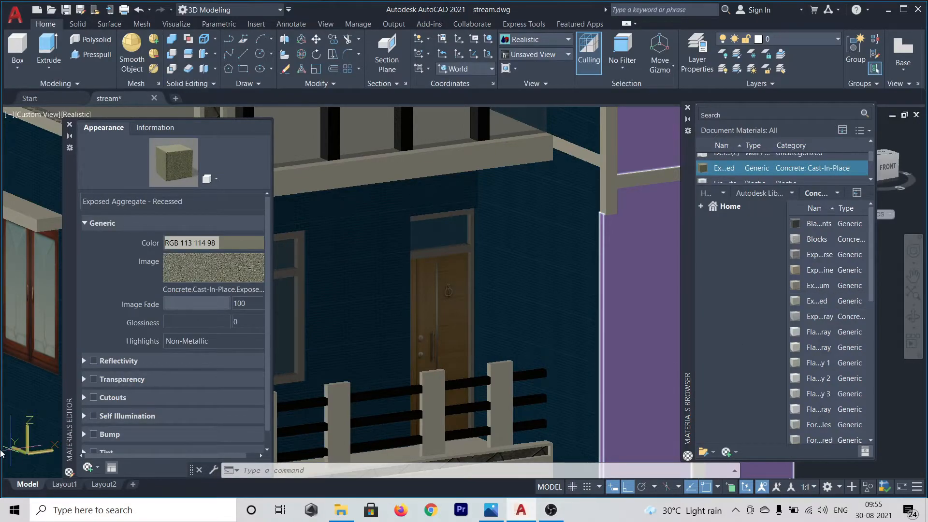
Set the highlights of the Exposed Aggregate - Recessed material to Metallic, review its other properties and close its editor
scroll(167, 370, "down", 1)
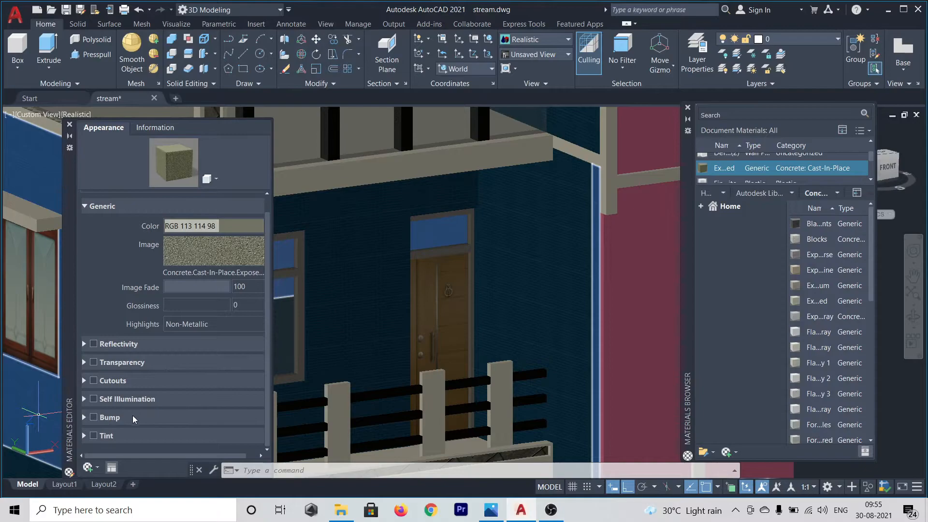
left_click(114, 417)
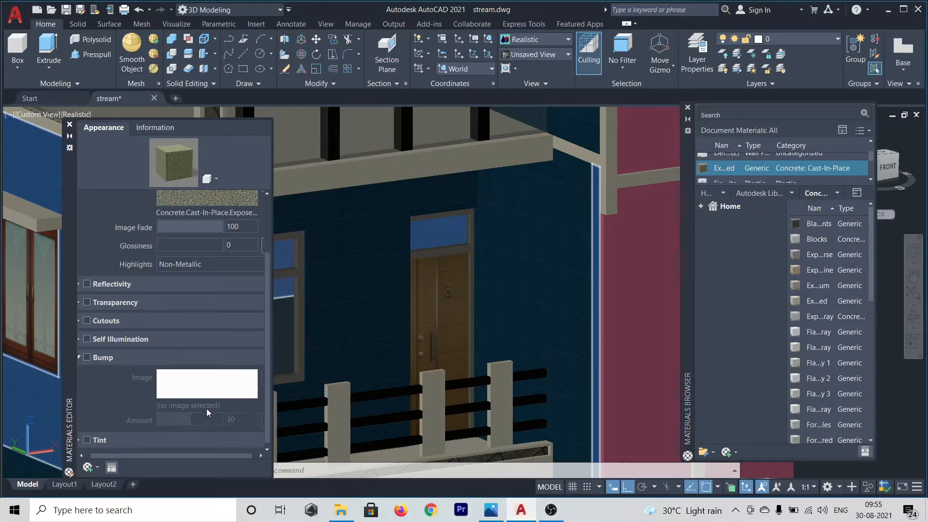
scroll(206, 399, "down", 1)
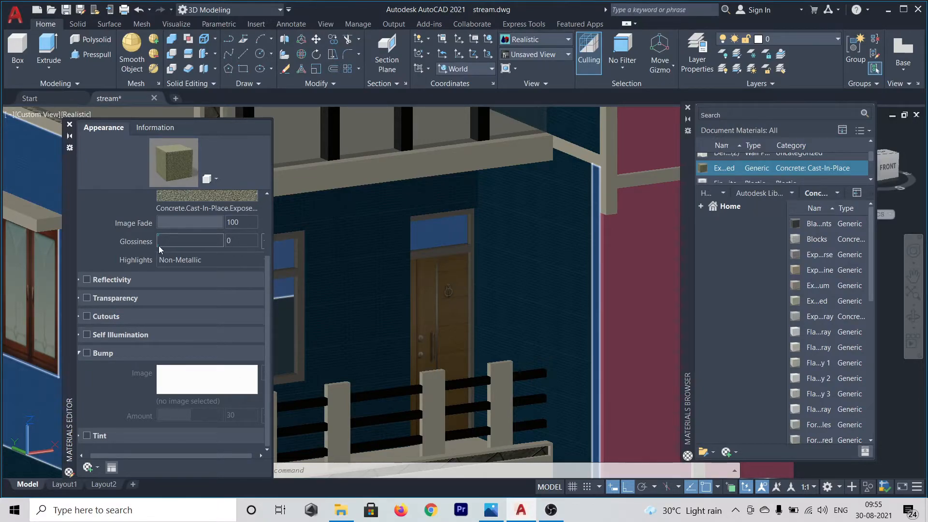
left_click(182, 259)
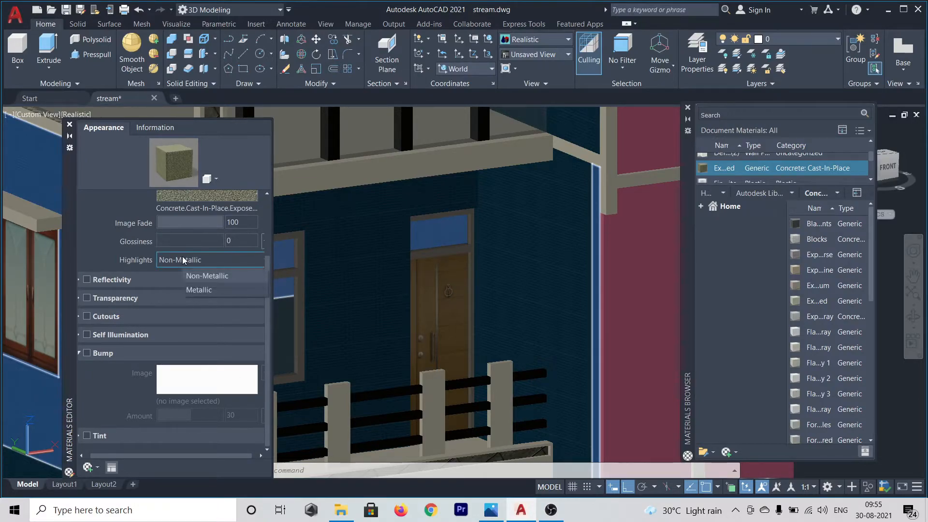
left_click(200, 290)
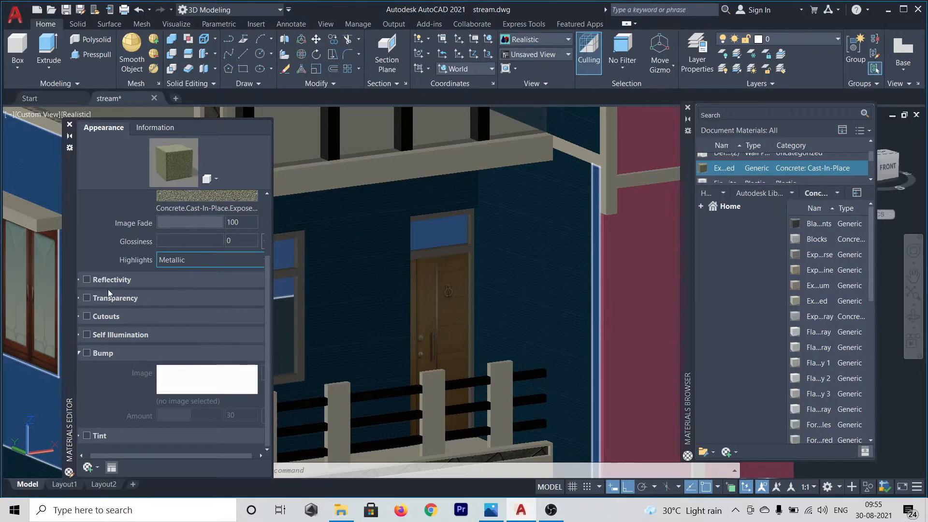
scroll(191, 207, "up", 3)
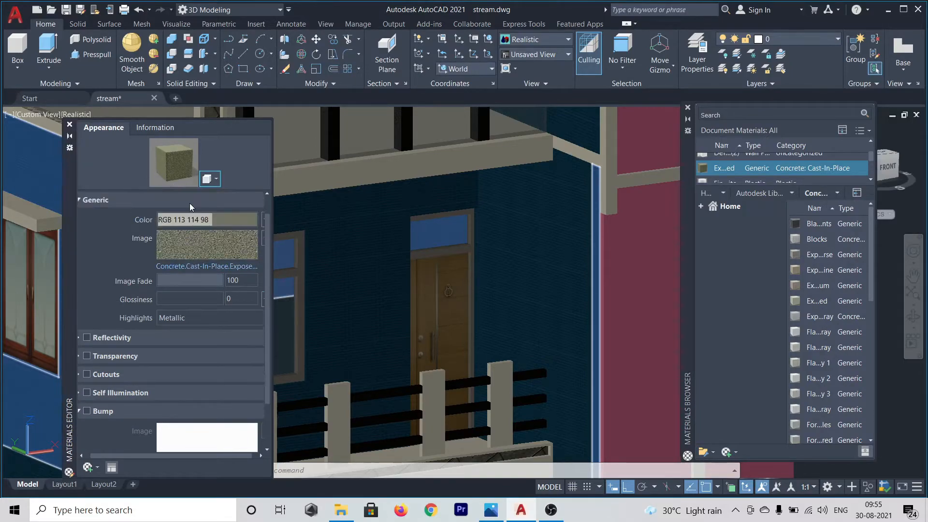
scroll(204, 223, "down", 3)
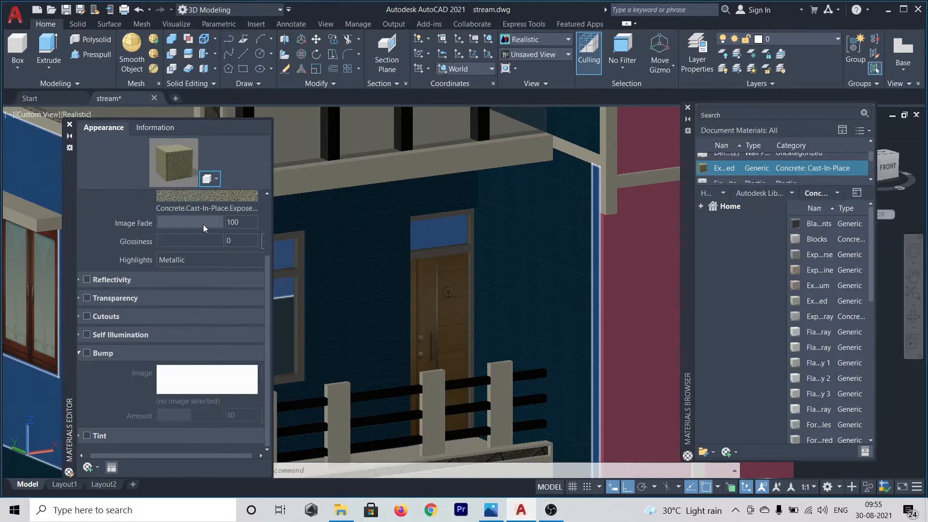
left_click(70, 124)
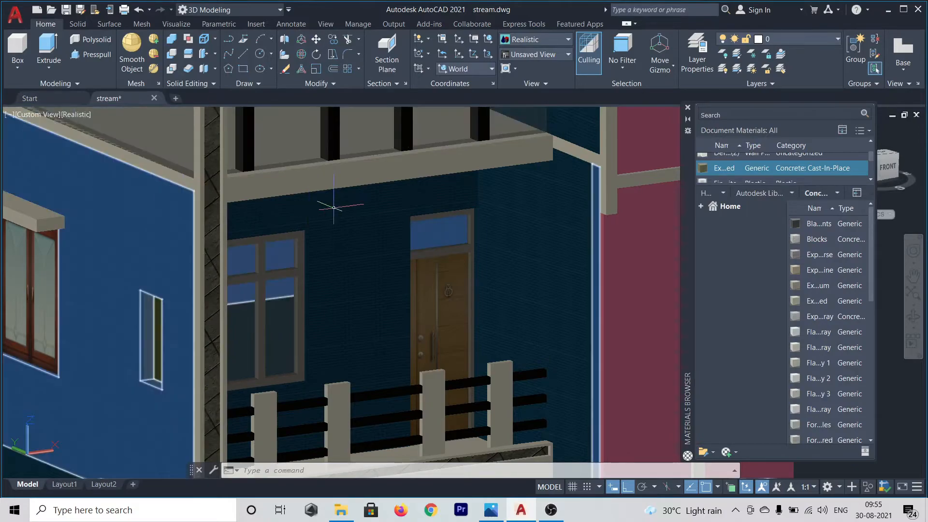
Apply the document's Exposed Aggregate - Recessed material to the round discs on the pink tower
left_click(332, 202)
left_click(775, 165)
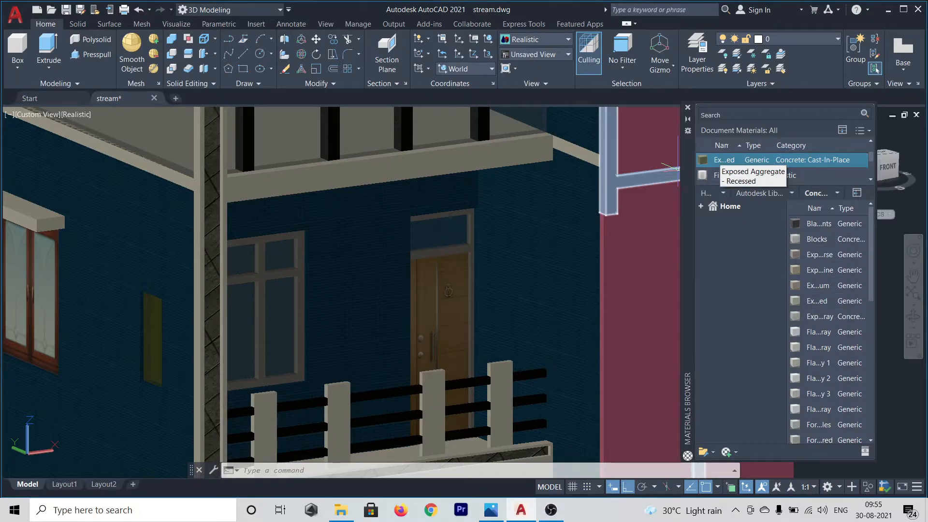
scroll(220, 346, "down", 5)
scroll(208, 340, "up", 5)
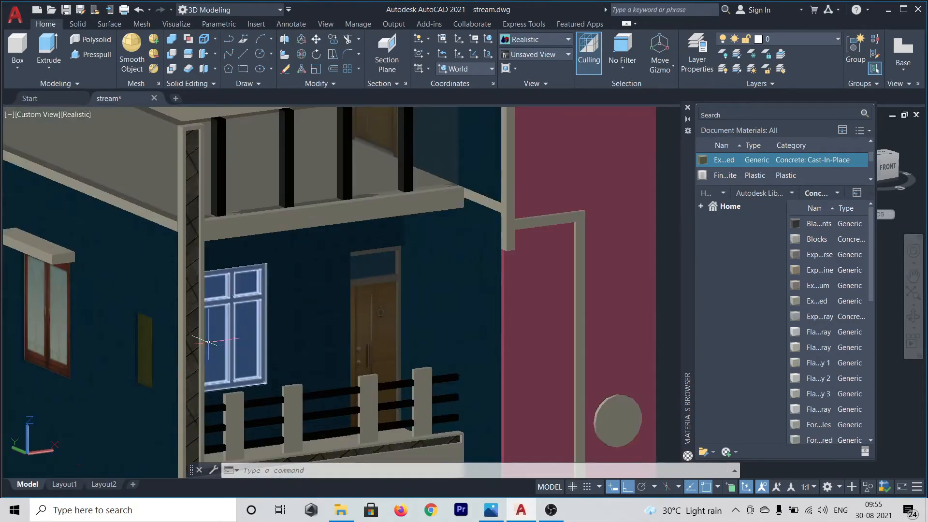
scroll(178, 326, "down", 3)
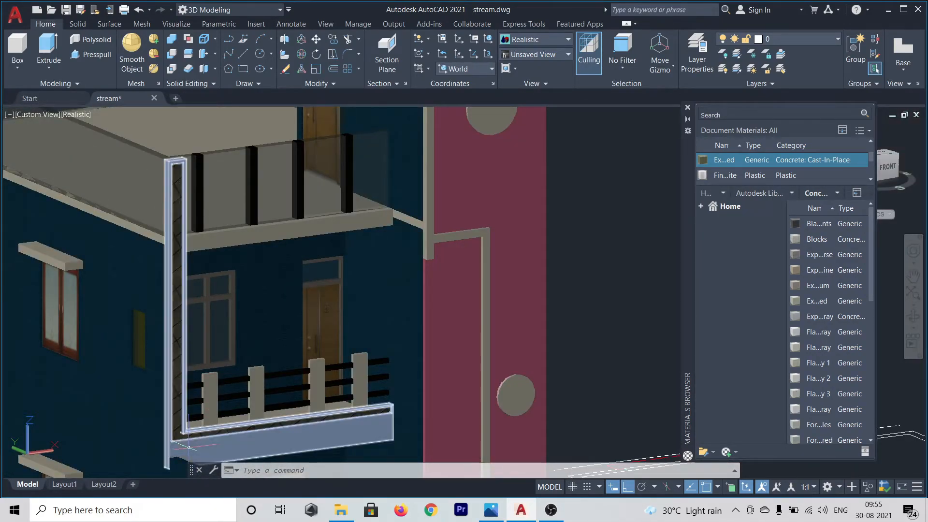
scroll(180, 428, "up", 2)
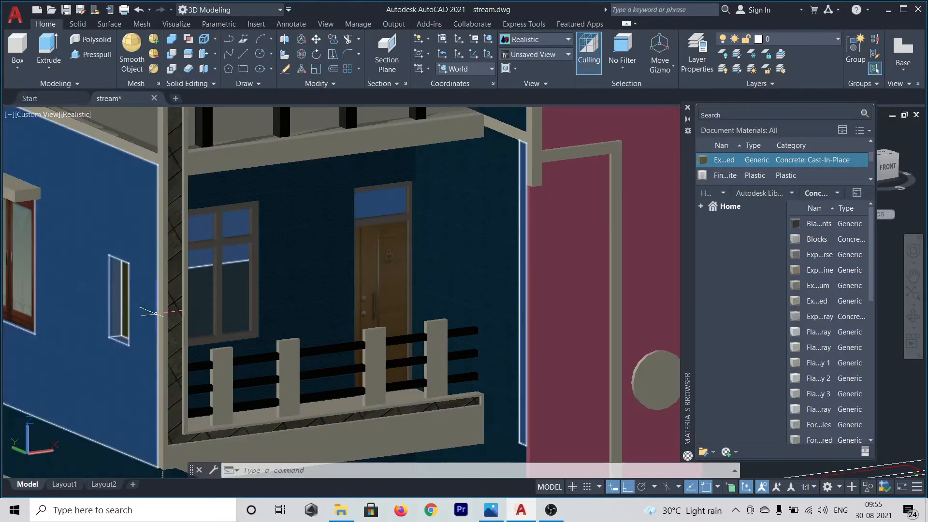
scroll(167, 320, "down", 2)
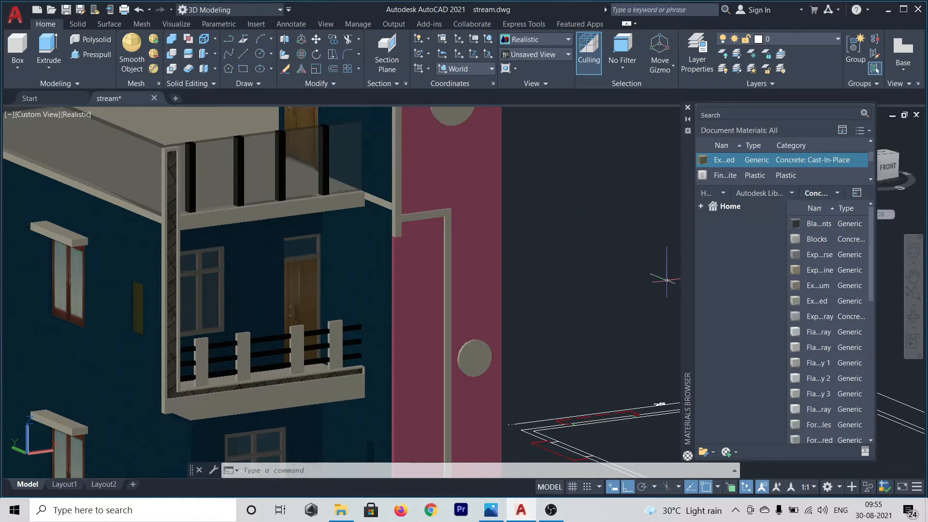
scroll(799, 319, "down", 4)
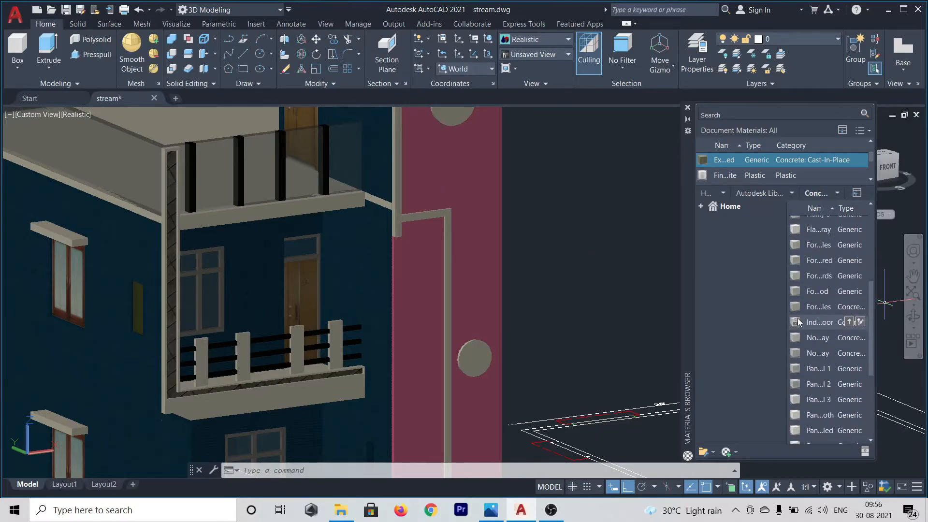
scroll(798, 322, "up", 4)
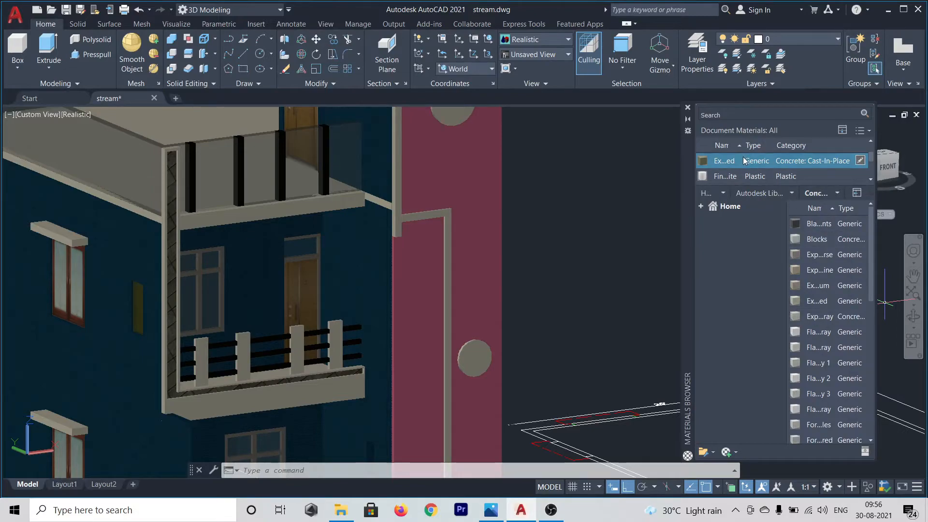
left_click_drag(744, 160, 474, 357)
scroll(467, 387, "up", 10)
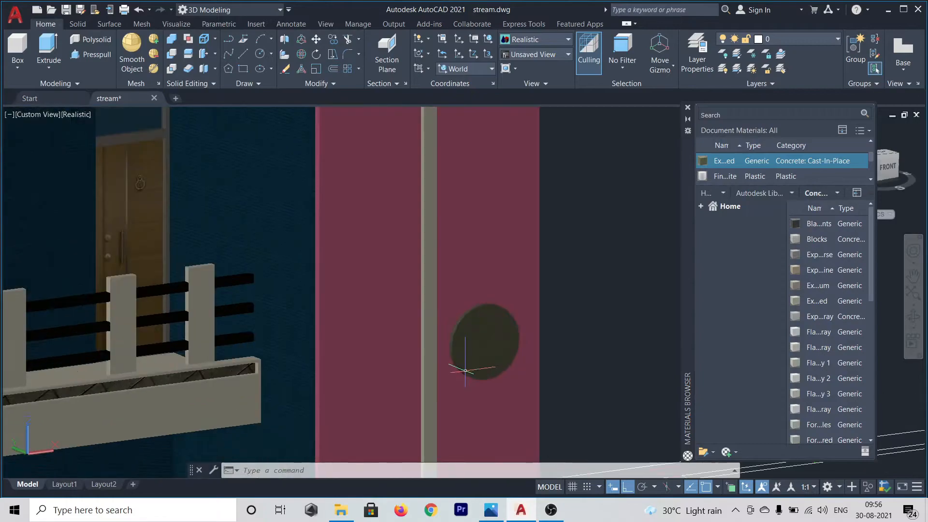
scroll(486, 342, "down", 8)
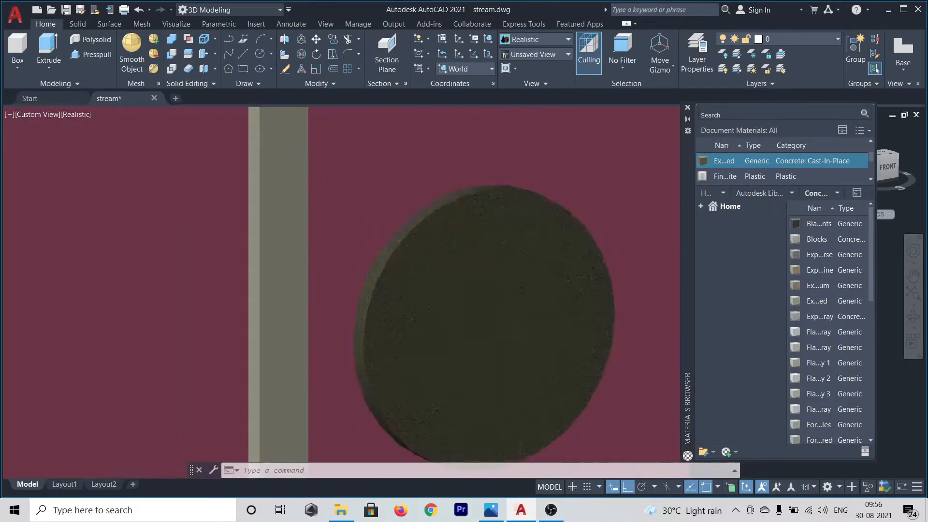
Apply Exposed Aggregate - Recessed to the balcony base and its connected vertical frame
scroll(487, 334, "down", 5)
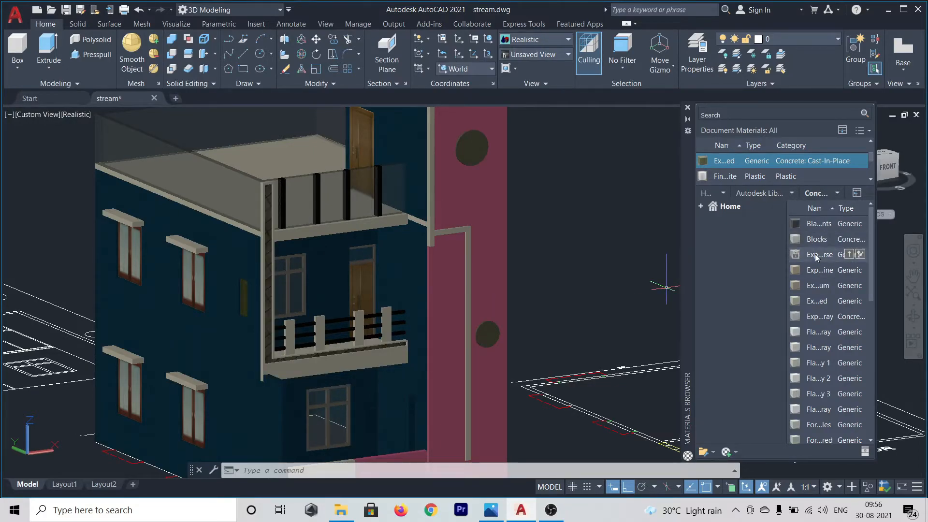
left_click_drag(777, 173, 439, 331)
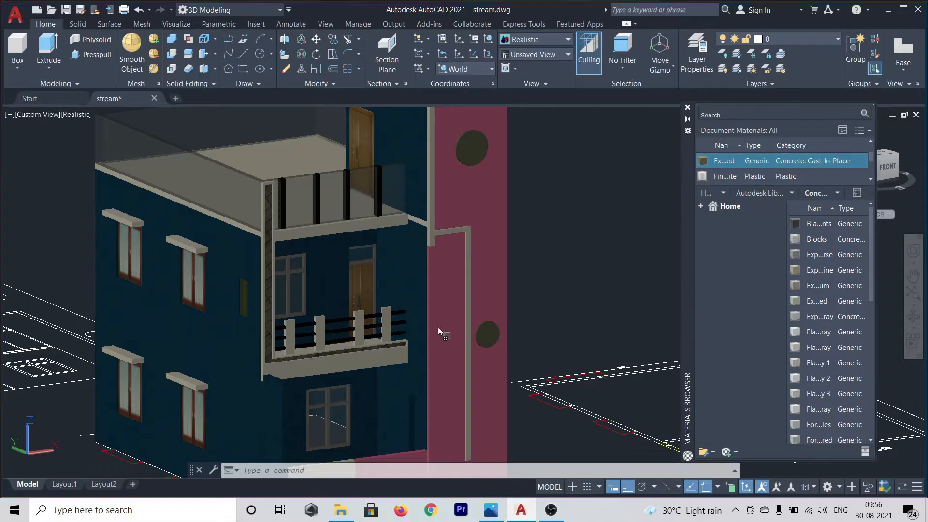
left_click_drag(335, 361, 336, 361)
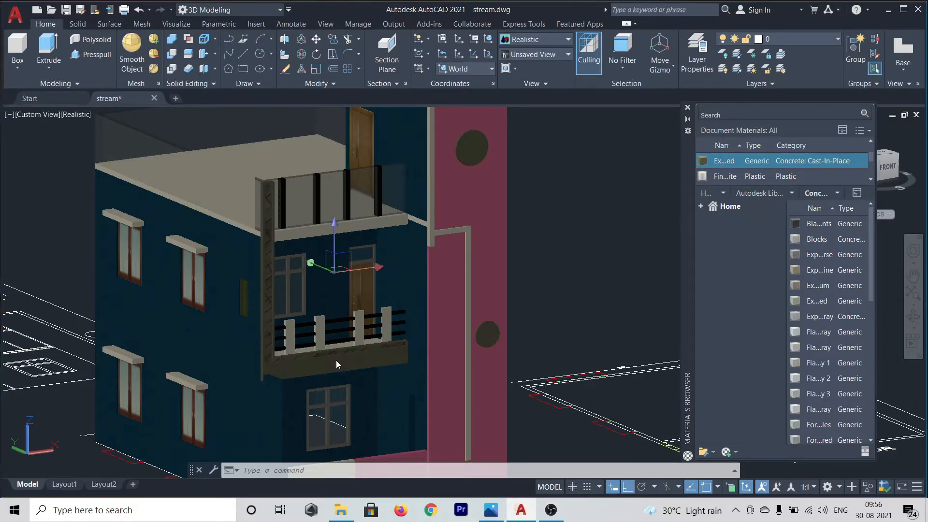
scroll(337, 364, "up", 3)
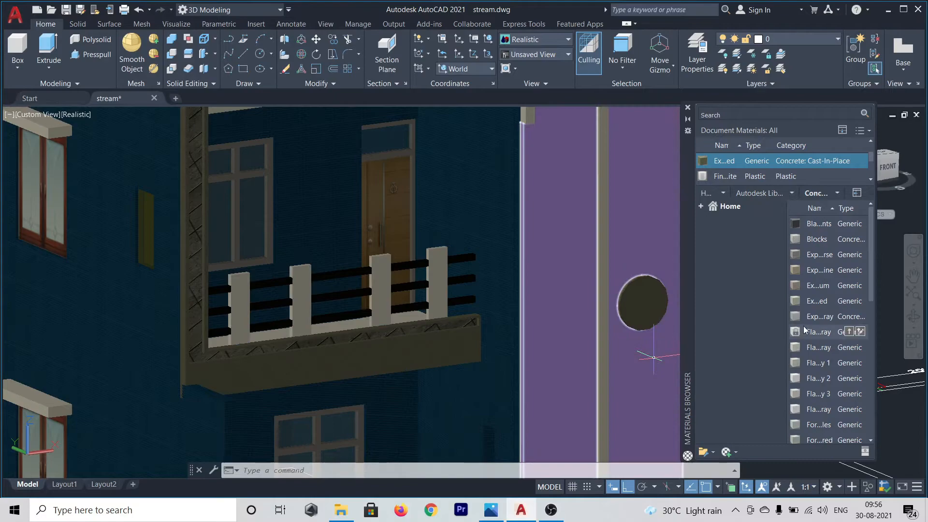
Add a flat gray cast-in-place concrete (variant 2) and the Finish category's clear lacquer to the document for editing
scroll(793, 260, "down", 1)
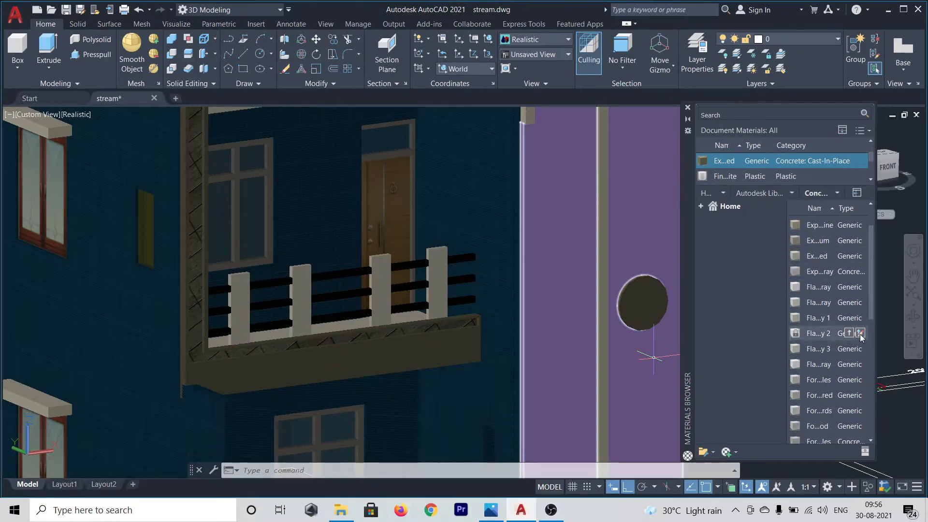
left_click(860, 333)
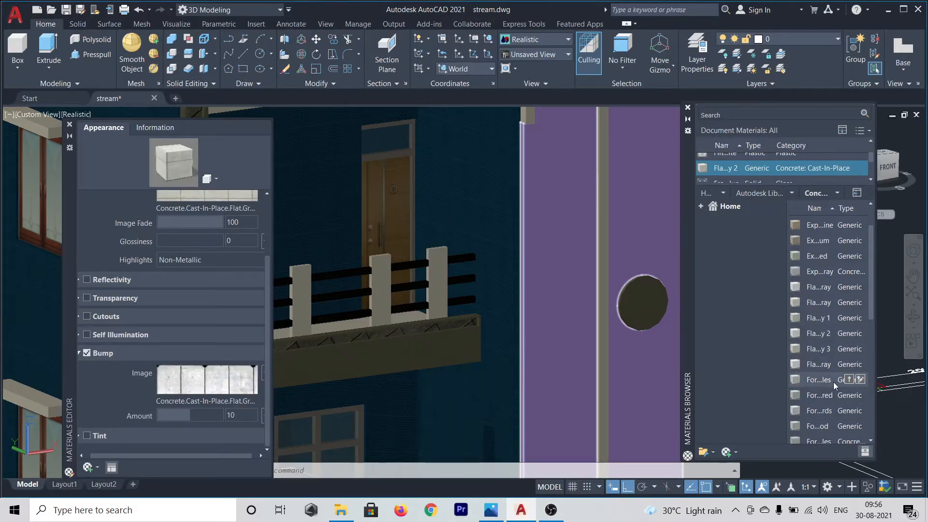
left_click(791, 194)
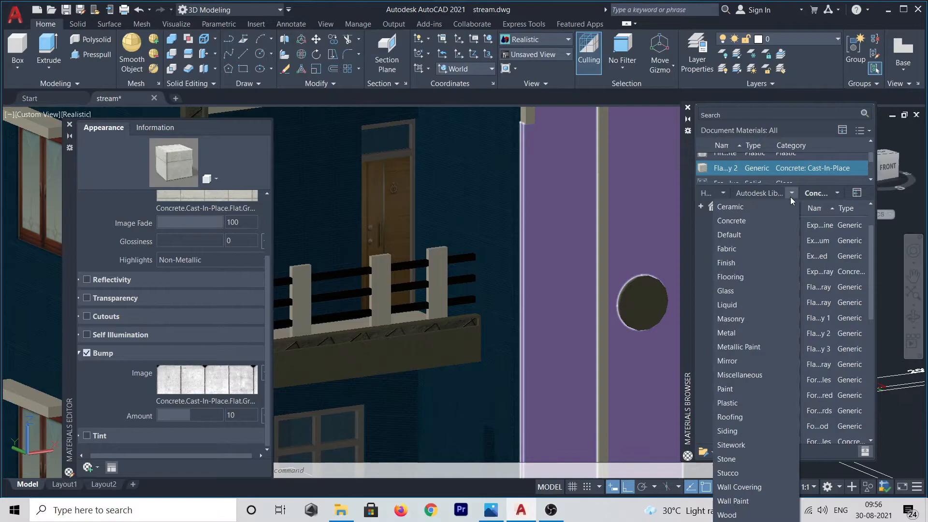
left_click(741, 265)
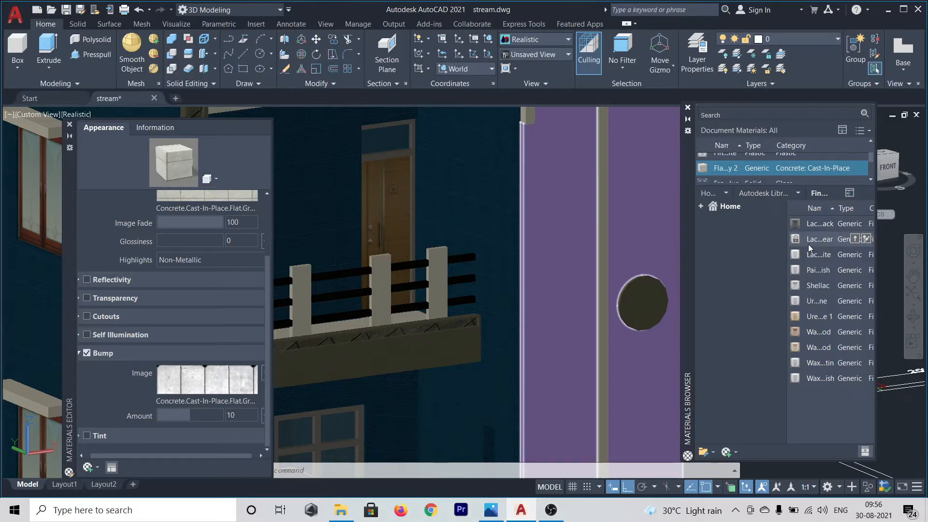
left_click(869, 243)
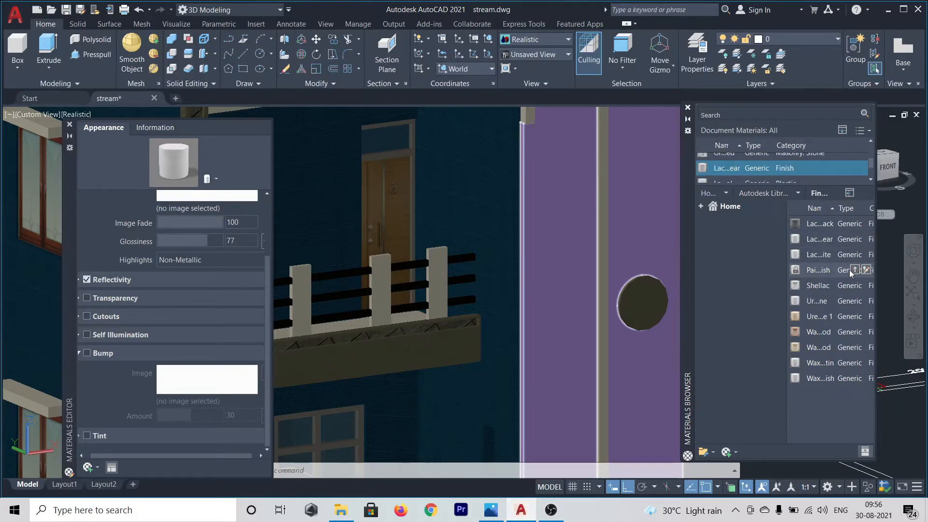
Add the Finish category's paint finish to the document and apply it to the balcony railing posts
left_click(867, 270)
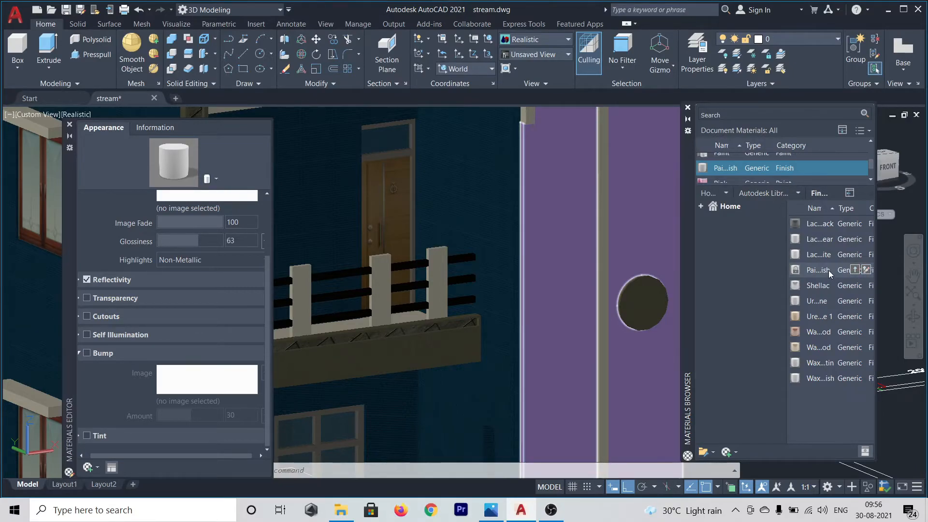
mouse_move(830, 274)
left_mouse_down()
mouse_move(440, 297)
mouse_move(435, 287)
left_mouse_up()
scroll(410, 301, "down", 4)
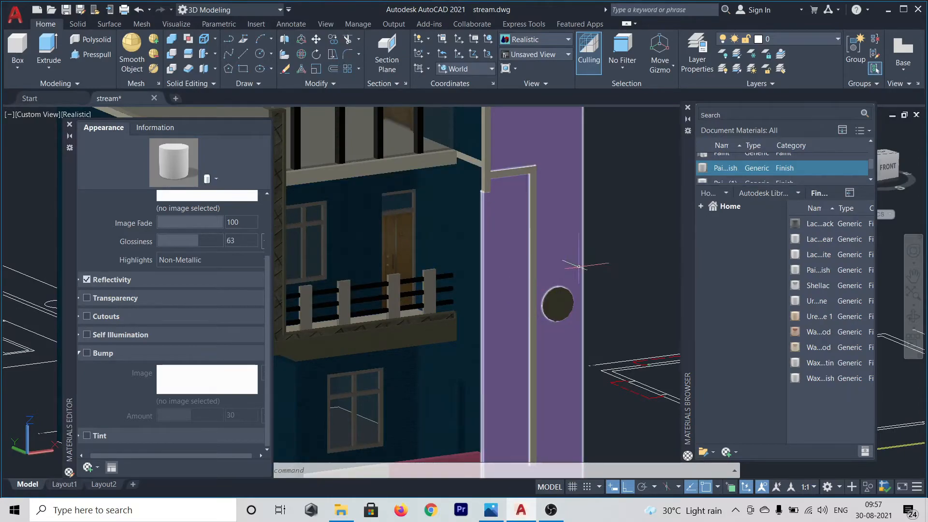
Apply the Ceramic Tile library's 1in Squares - Mosaic Blue material to the balcony floor slab behind the railing
middle_click_drag(597, 257, 385, 417, "shift")
scroll(386, 416, "up", 5)
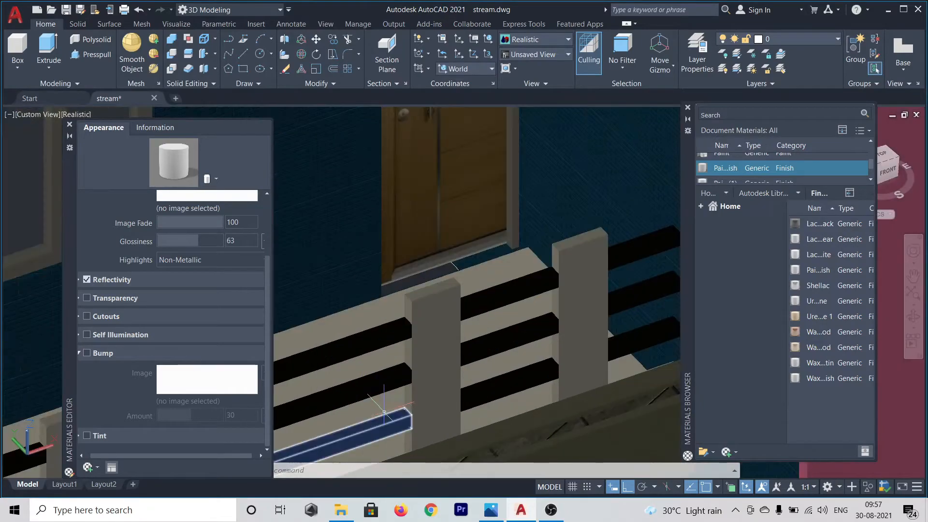
middle_click_drag(351, 329, 371, 211)
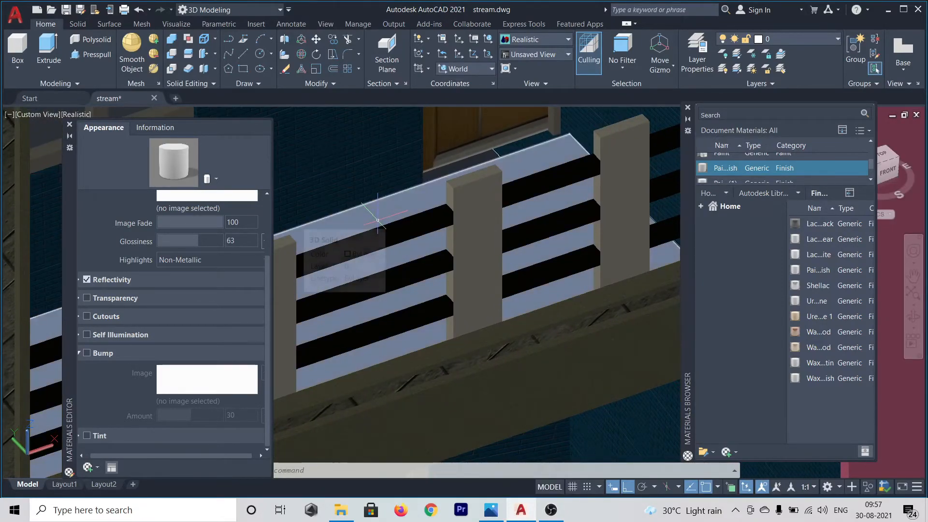
left_click(378, 220)
right_click(379, 225)
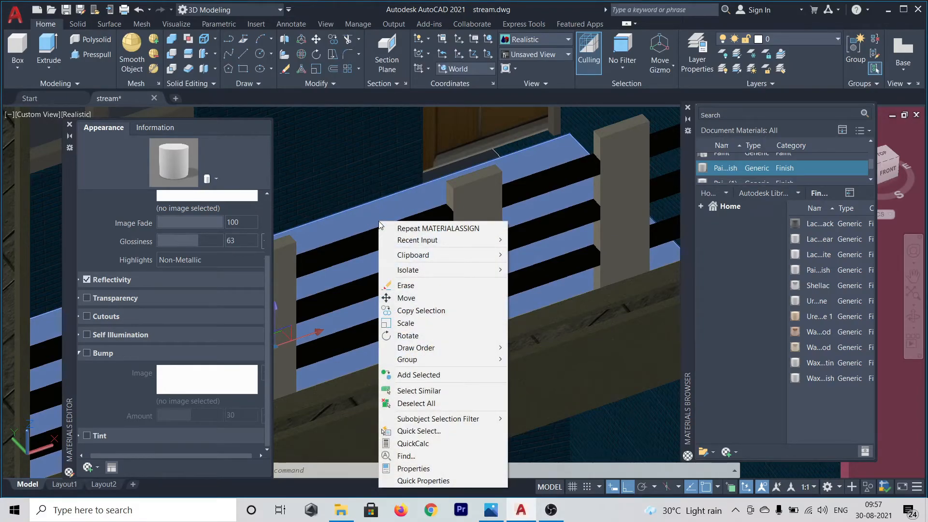
key("Escape")
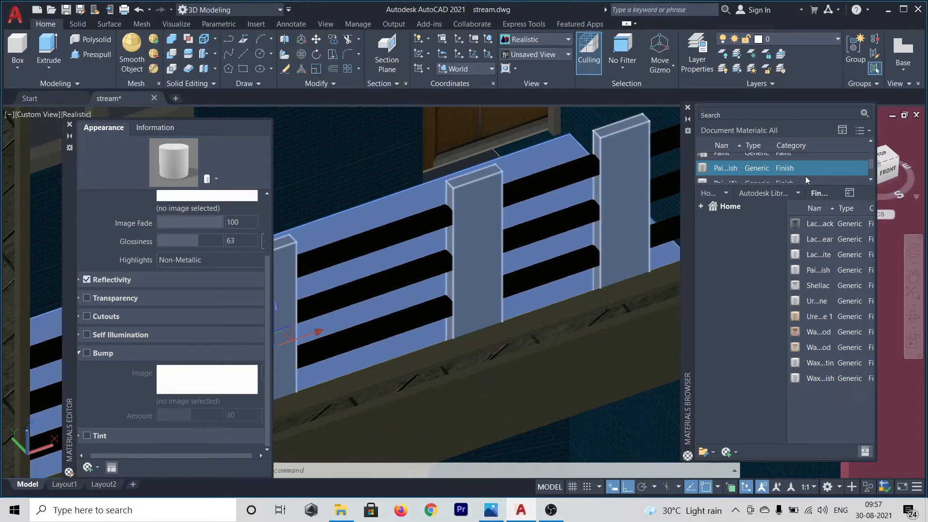
scroll(806, 178, "down", 1)
left_click(798, 193)
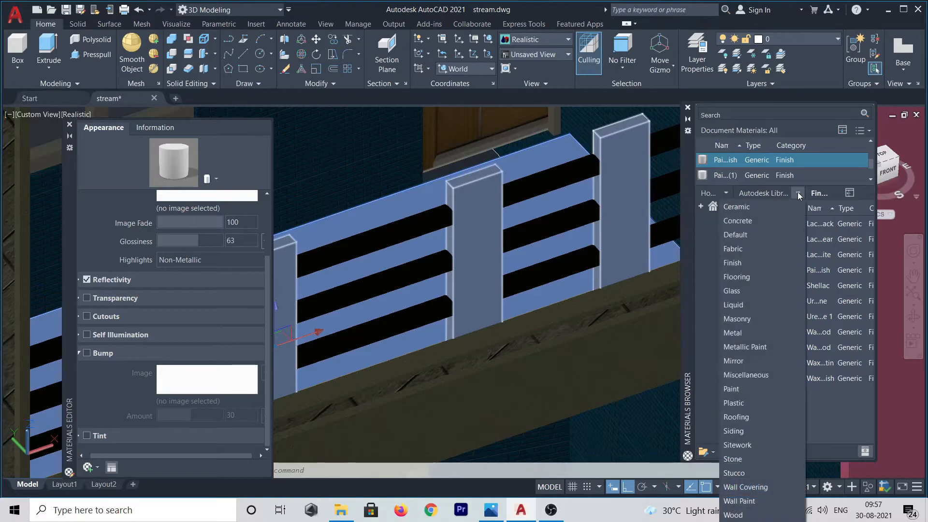
left_click(749, 208)
left_click(835, 193)
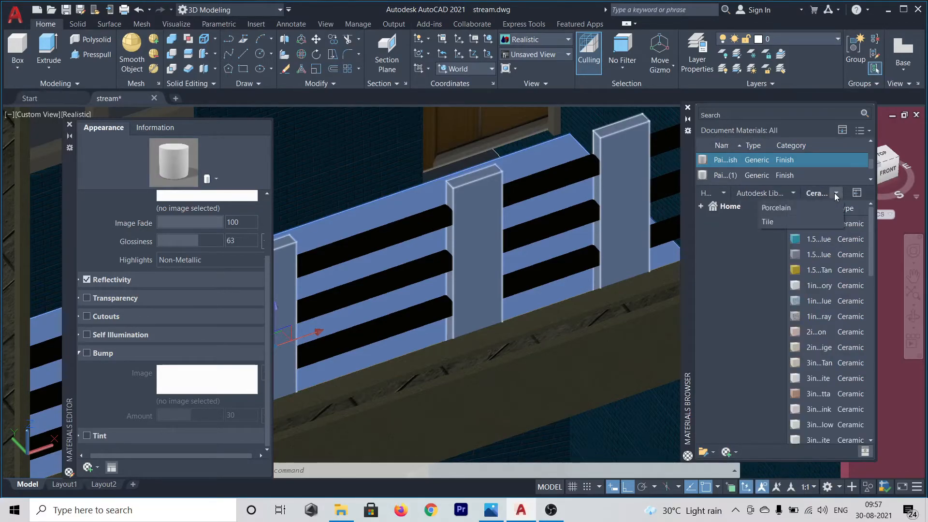
left_click(784, 216)
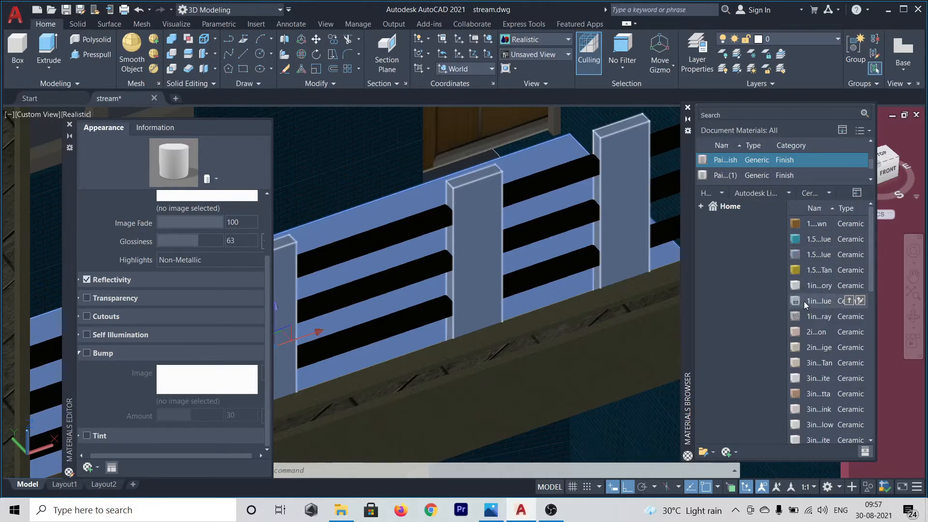
left_click(860, 301)
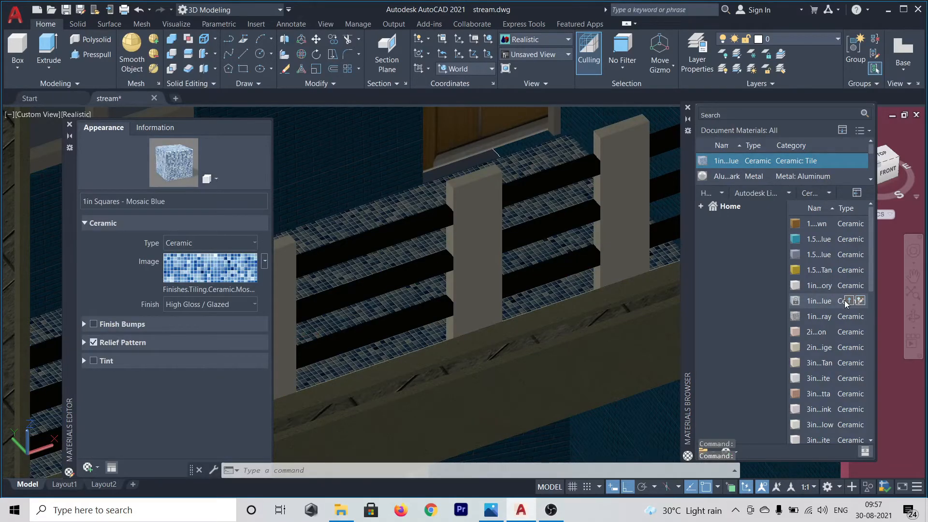
left_click(69, 124)
Add the Wood library's Bocote material to the document for editing
scroll(217, 200, "down", 2)
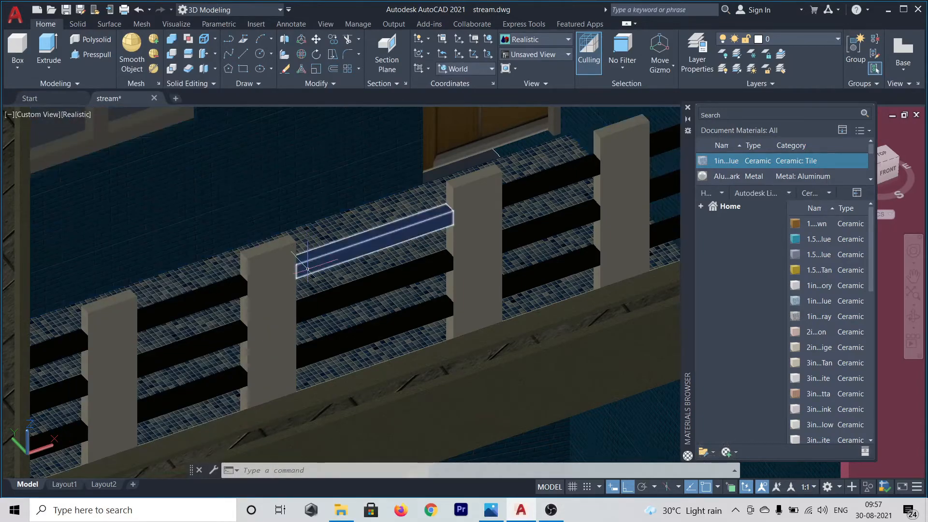
scroll(309, 250, "down", 3)
scroll(309, 250, "down", 4)
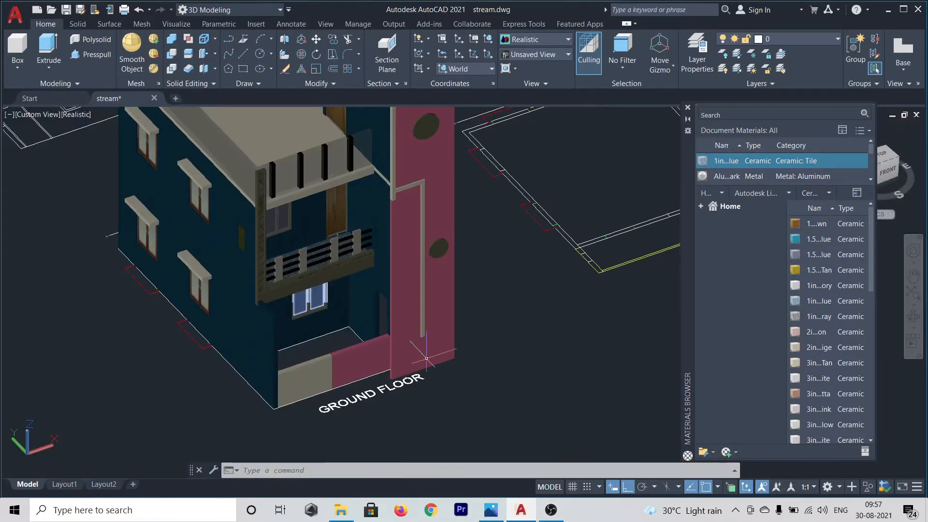
scroll(330, 339, "up", 5)
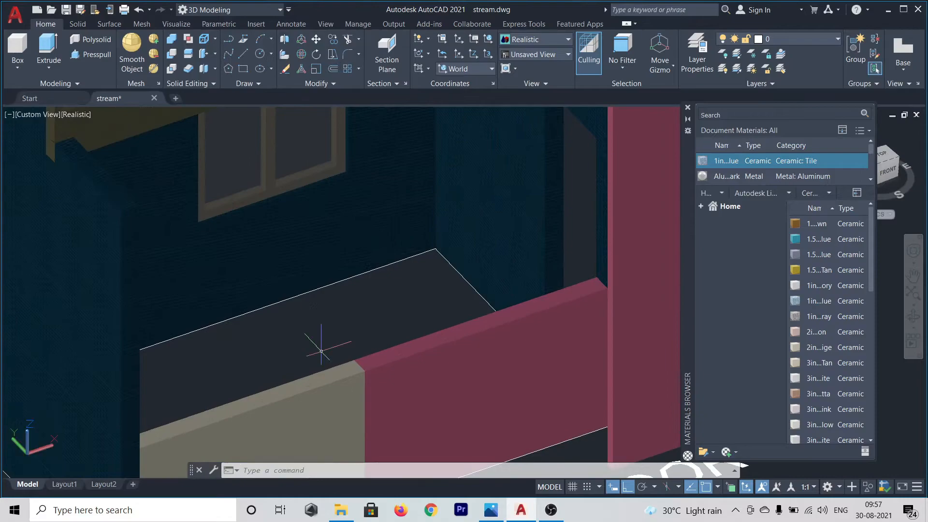
scroll(333, 330, "down", 5)
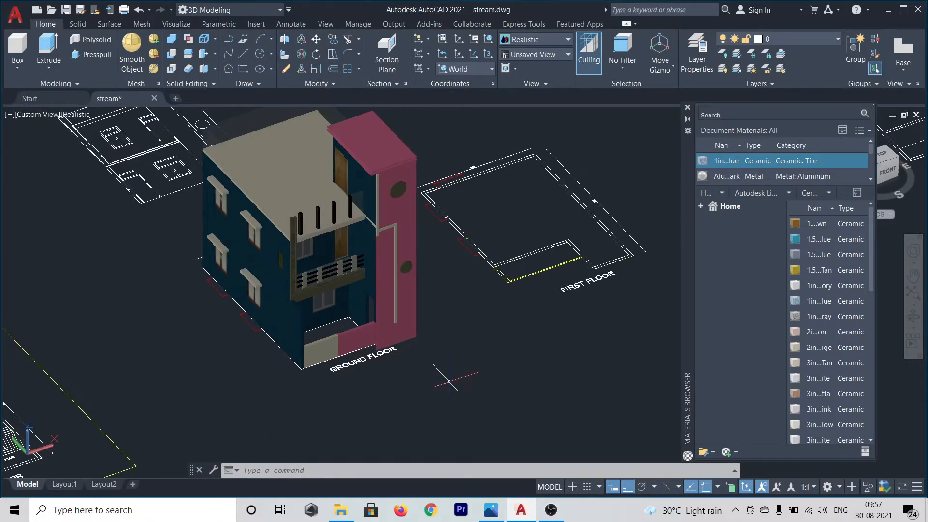
scroll(822, 327, "down", 2)
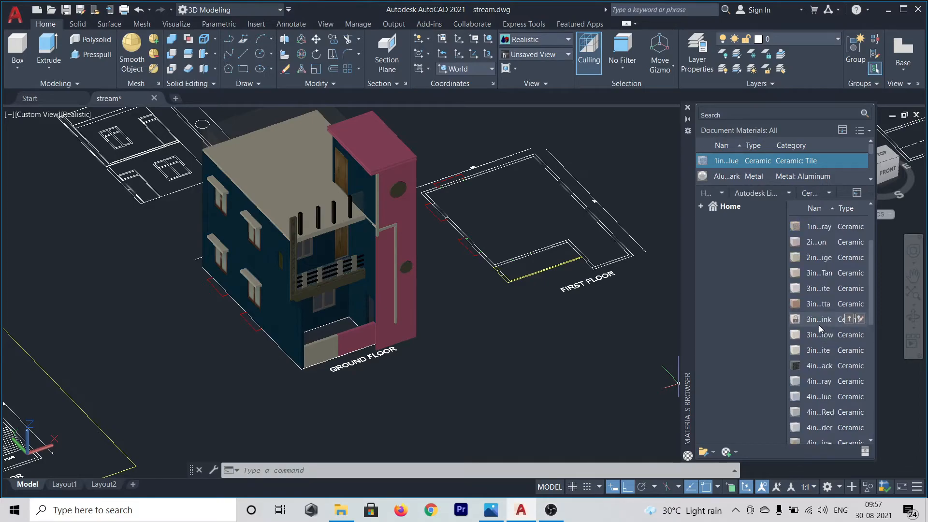
scroll(819, 325, "down", 7)
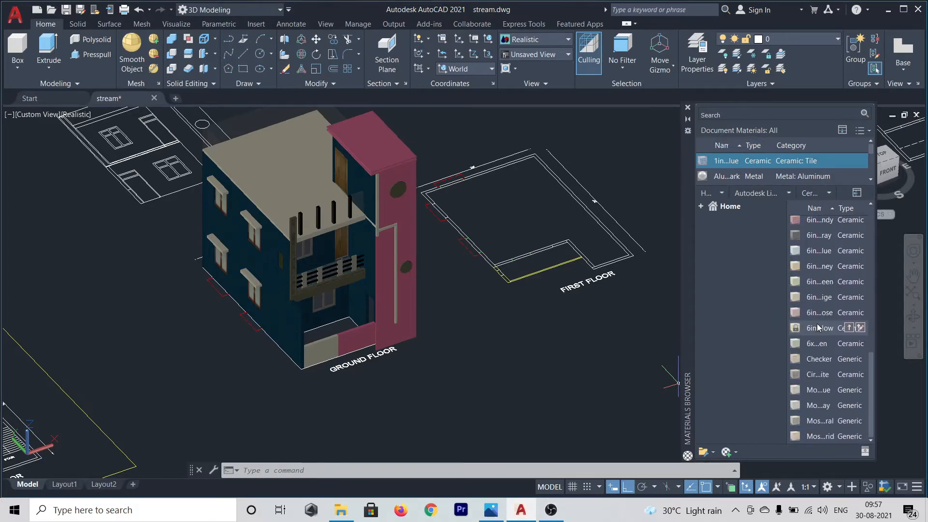
left_click(789, 194)
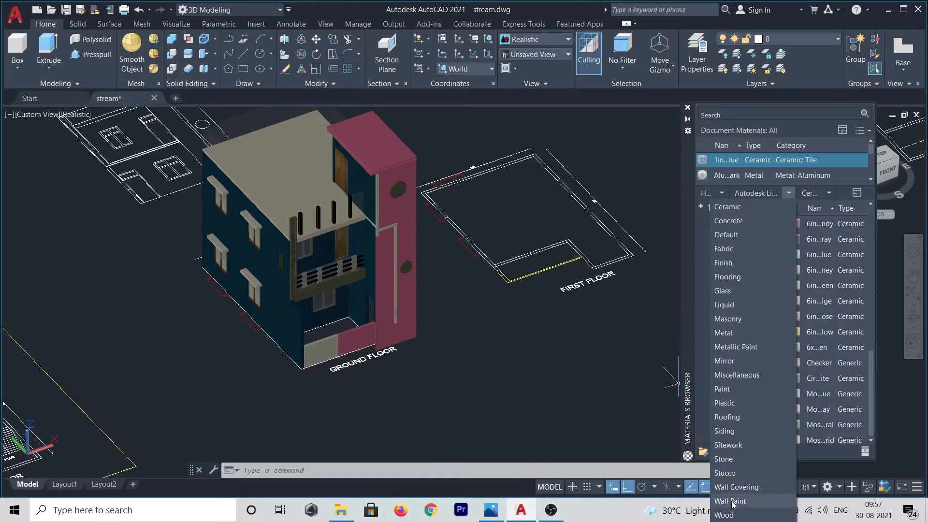
left_click(725, 515)
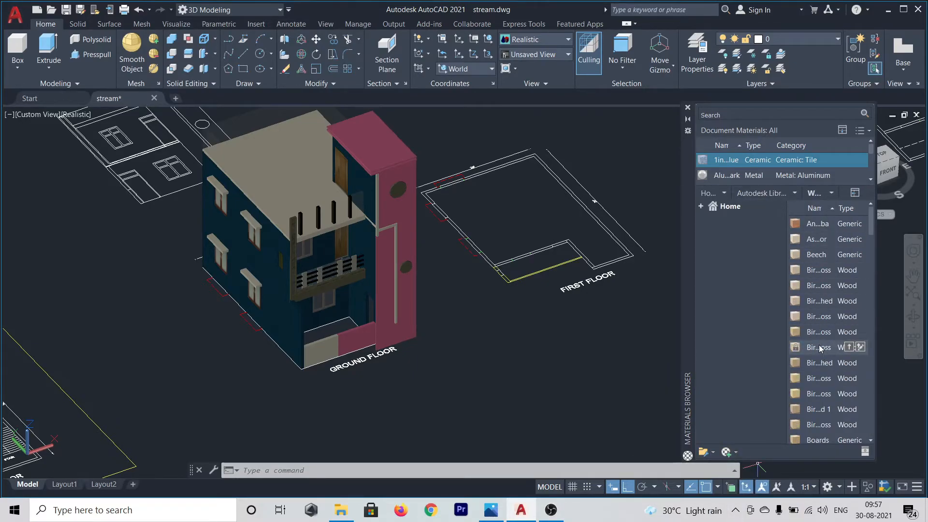
scroll(821, 348, "down", 5)
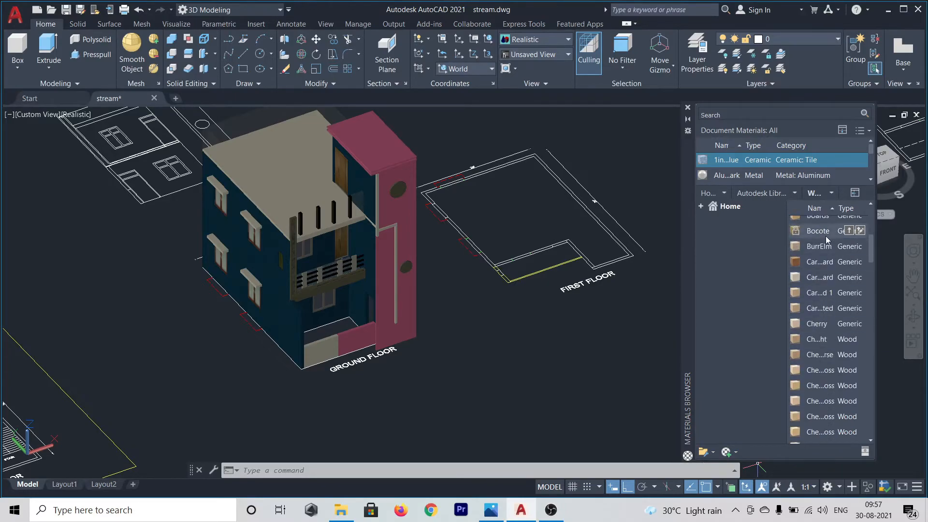
left_click(860, 232)
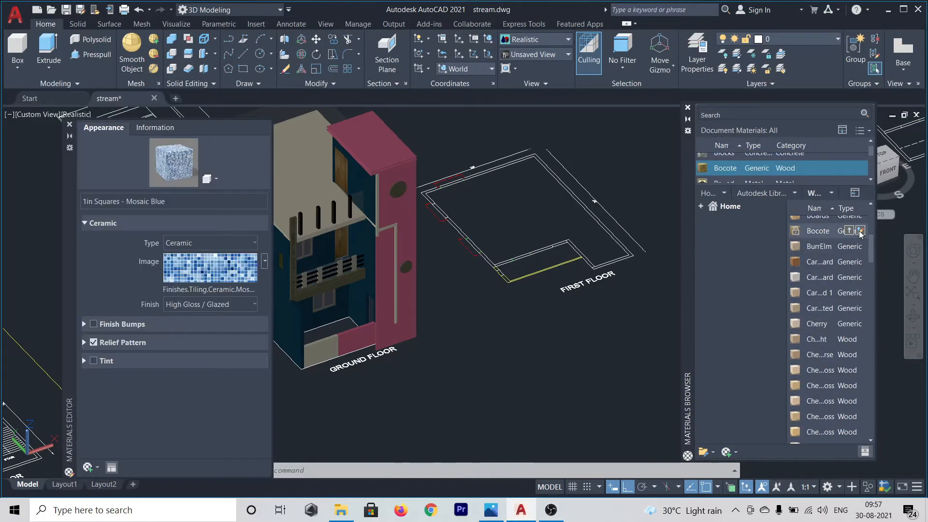
left_click(69, 124)
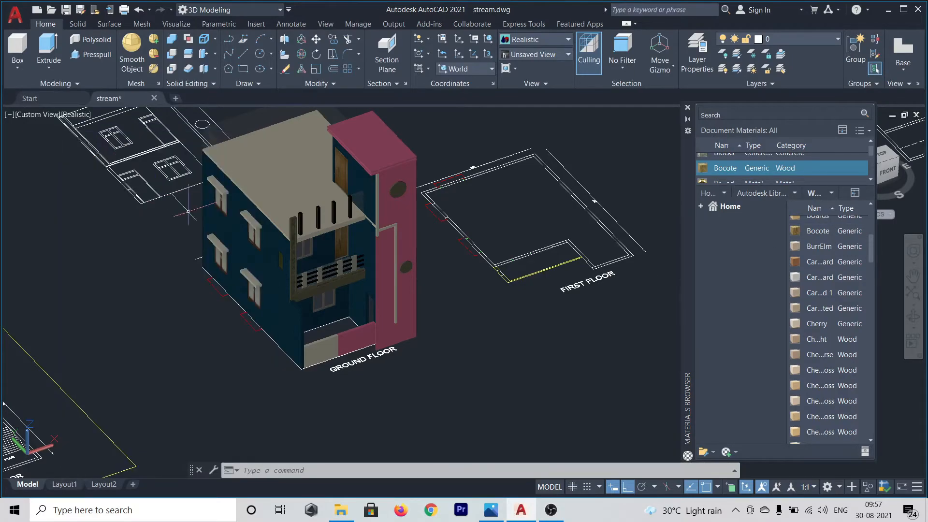
Add the reddish Cocobolo wood material to the document and apply it to the house's roof slab
scroll(841, 359, "down", 2)
scroll(841, 359, "down", 4)
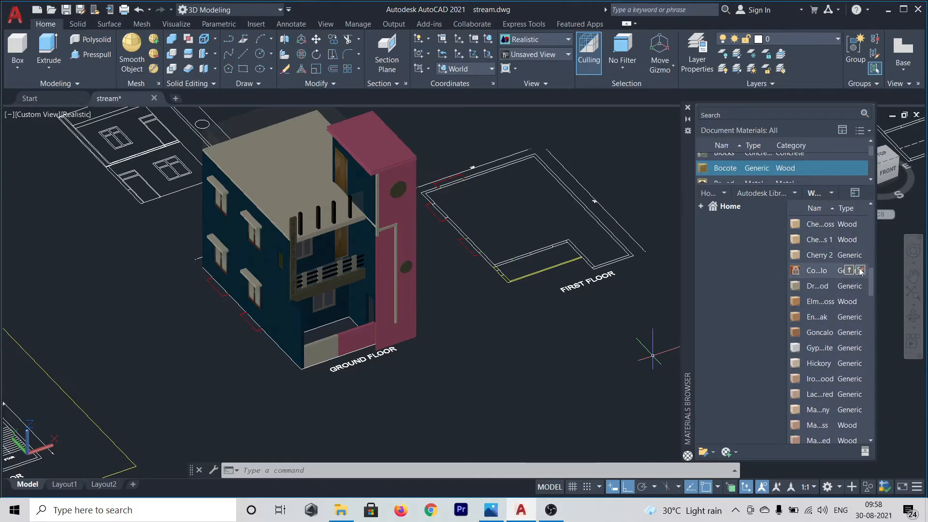
left_click(860, 270)
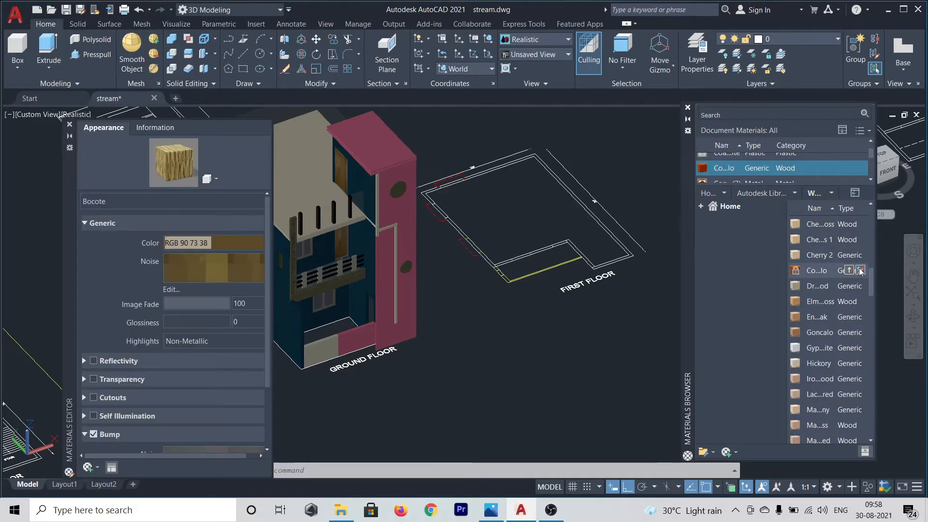
left_click(70, 124)
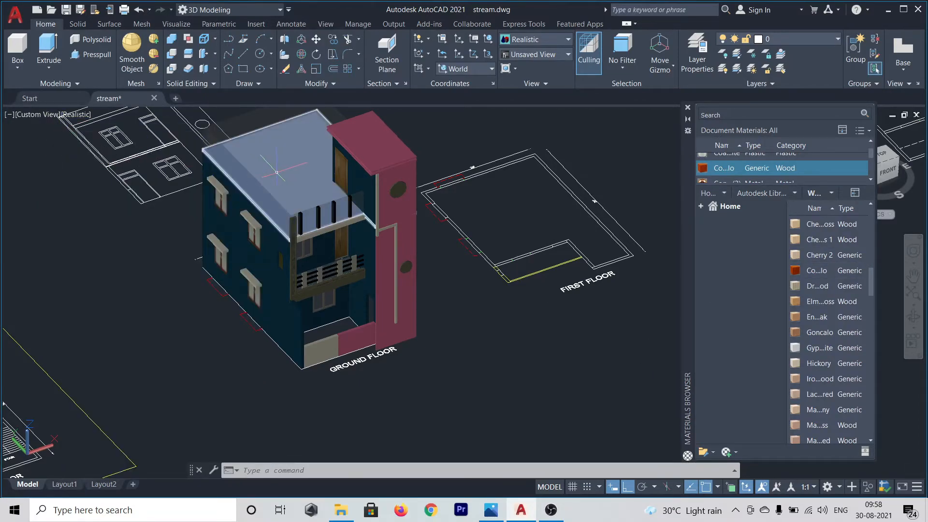
right_click(815, 270)
left_click(834, 273)
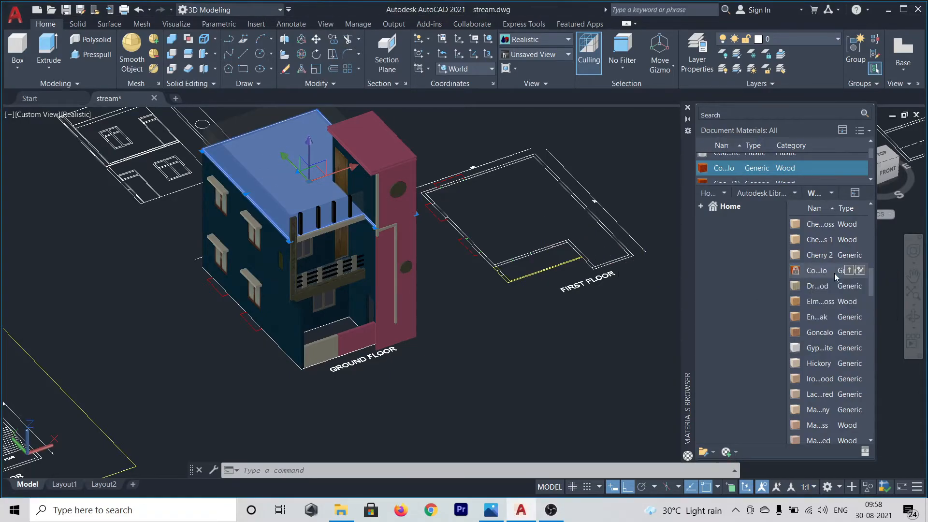
key("Escape")
key("Escape")
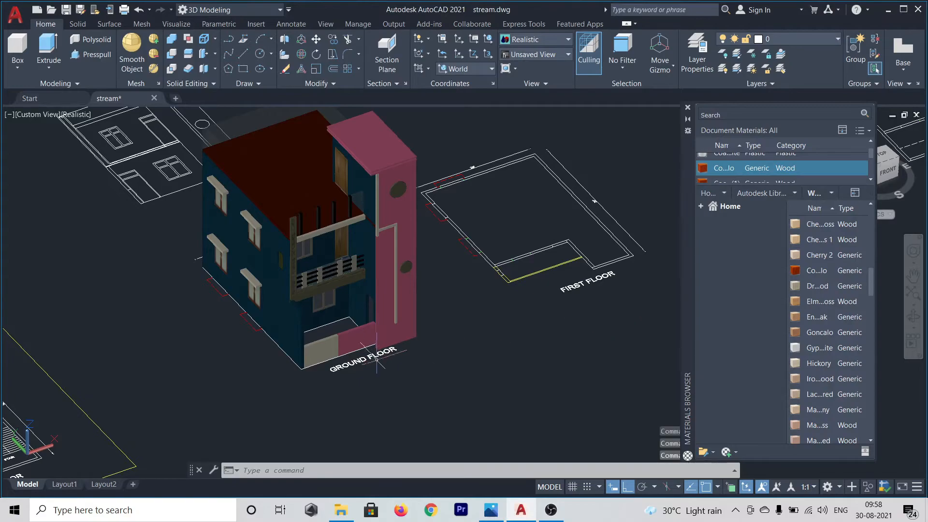
Measure the base length of the unpainted front wall panel beside the pink wall on the ground floor
middle_click_drag(495, 403, 369, 306, "shift")
scroll(322, 276, "up", 4)
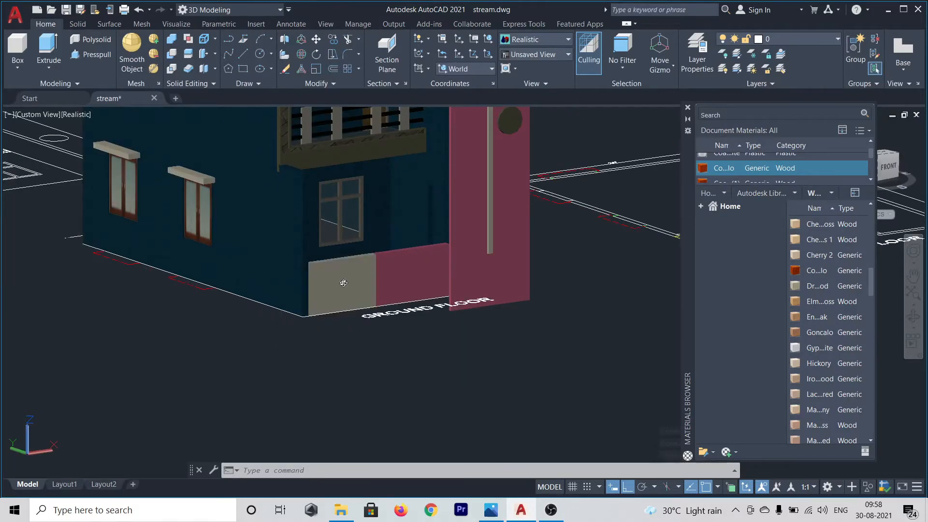
middle_click_drag(343, 281, 270, 307, "shift")
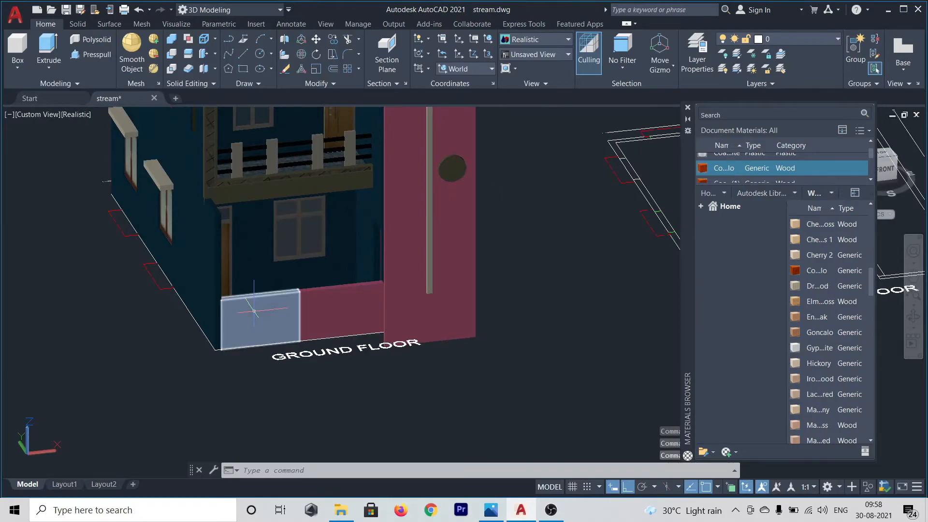
scroll(254, 311, "up", 5)
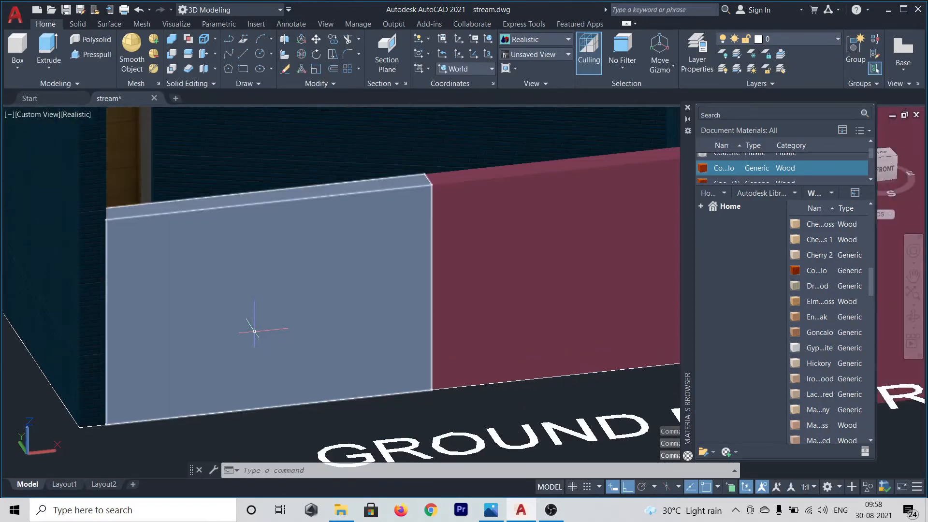
type("DI")
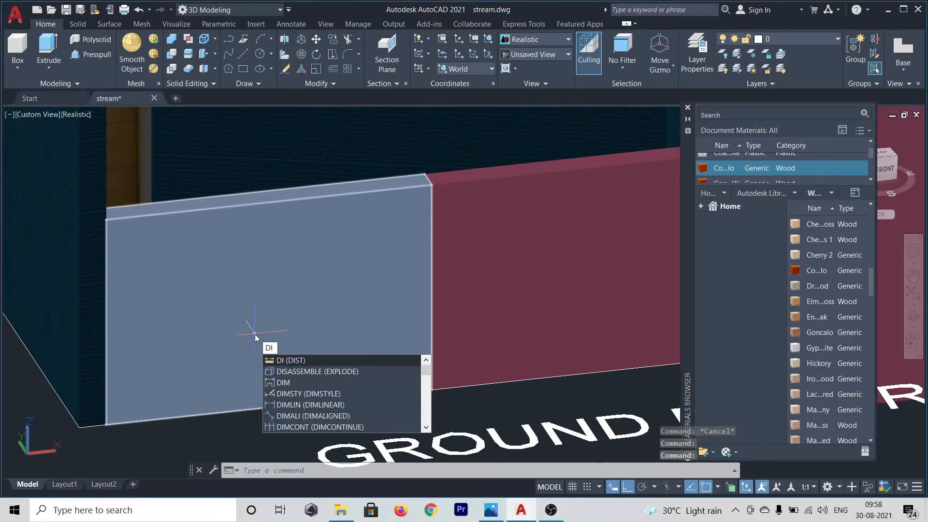
key("Return")
scroll(105, 426, "up", 3)
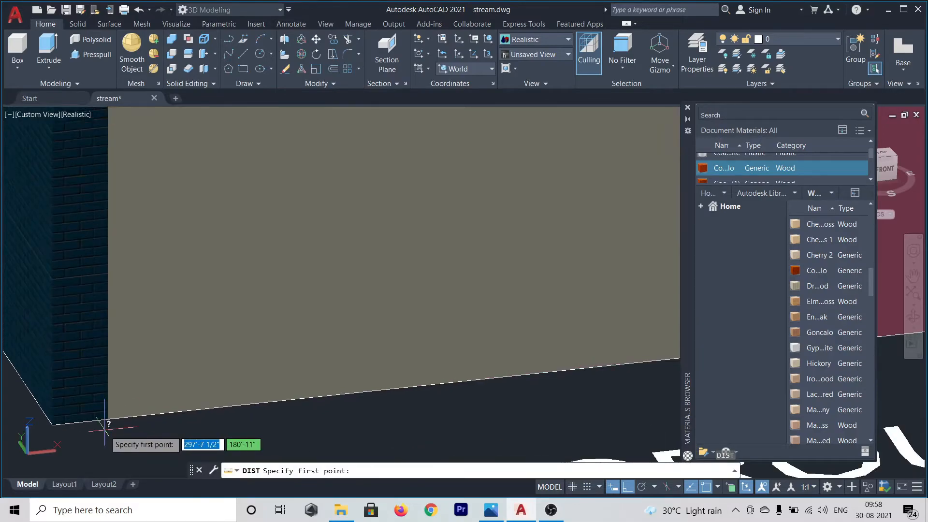
left_click(110, 412)
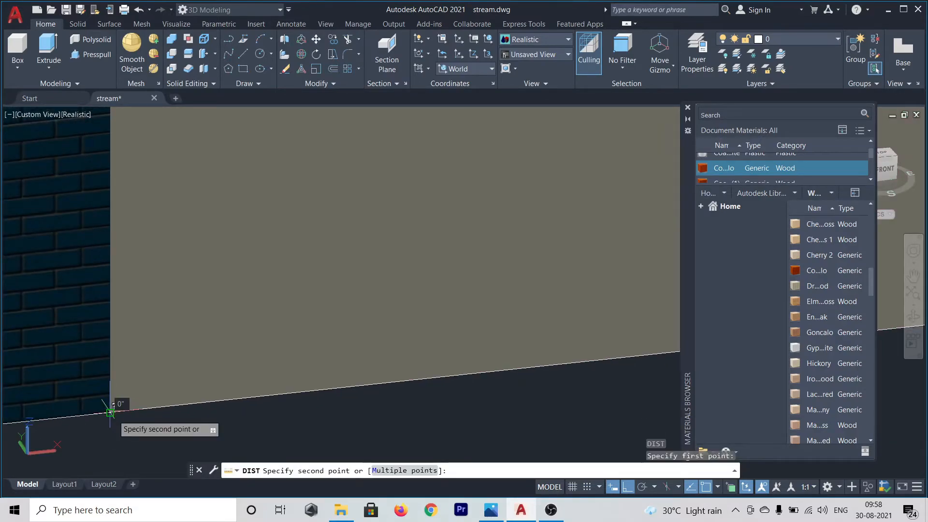
scroll(114, 413, "down", 4)
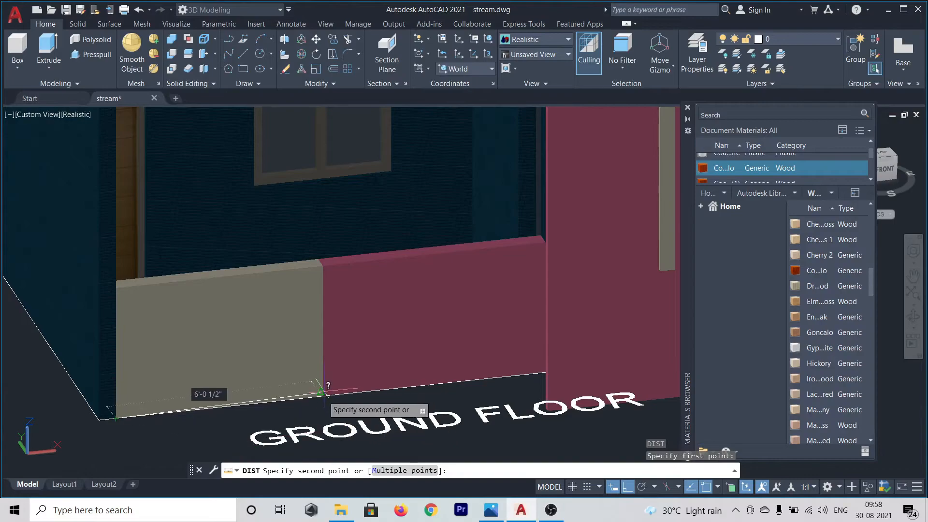
scroll(320, 390, "up", 3)
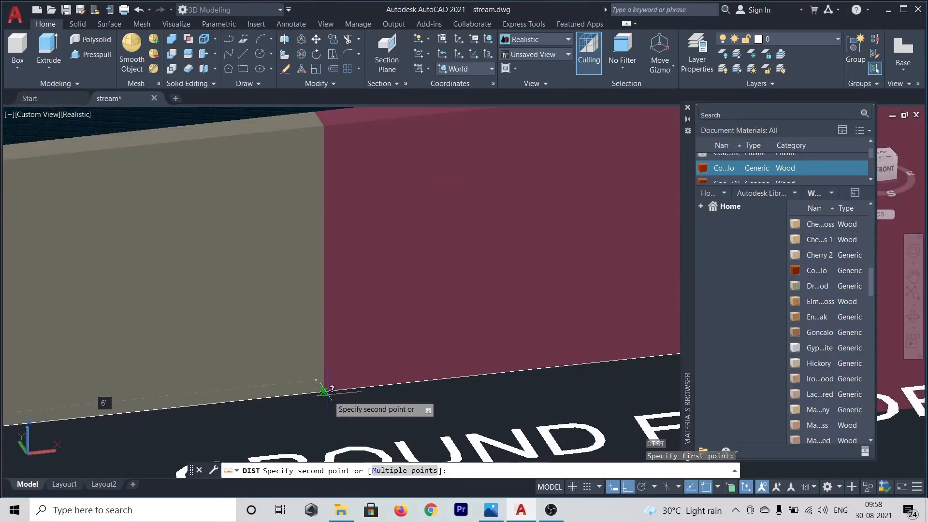
scroll(321, 390, "up", 1)
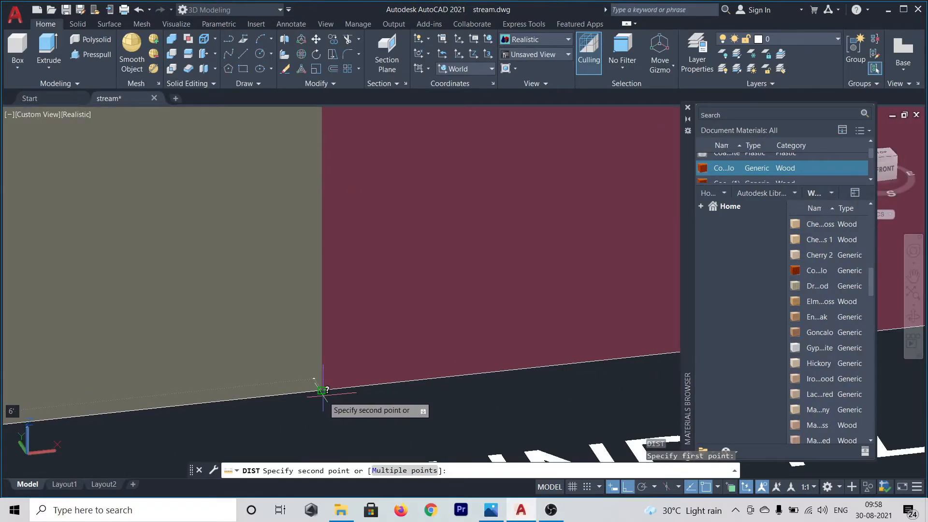
key("Escape")
Create a new generic material and load the HTB1dZakXQL0gK0jSZFtq6xQCXXa1-removebg-preview gate picture from Downloads as its image
scroll(323, 396, "down", 5)
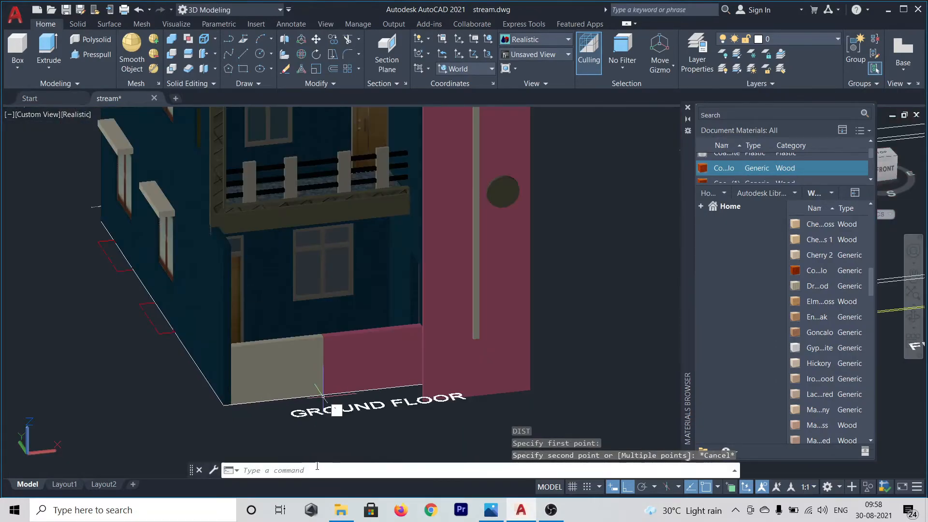
left_click(736, 451)
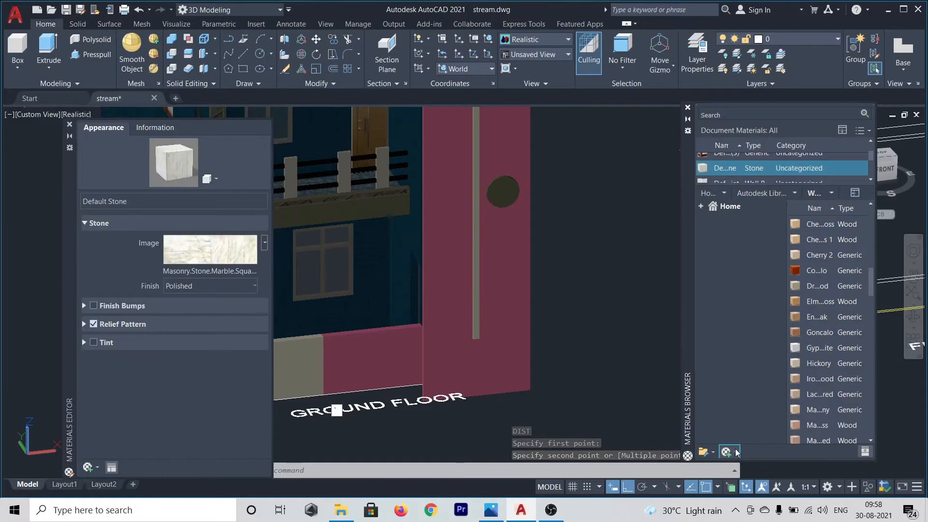
left_click(737, 452)
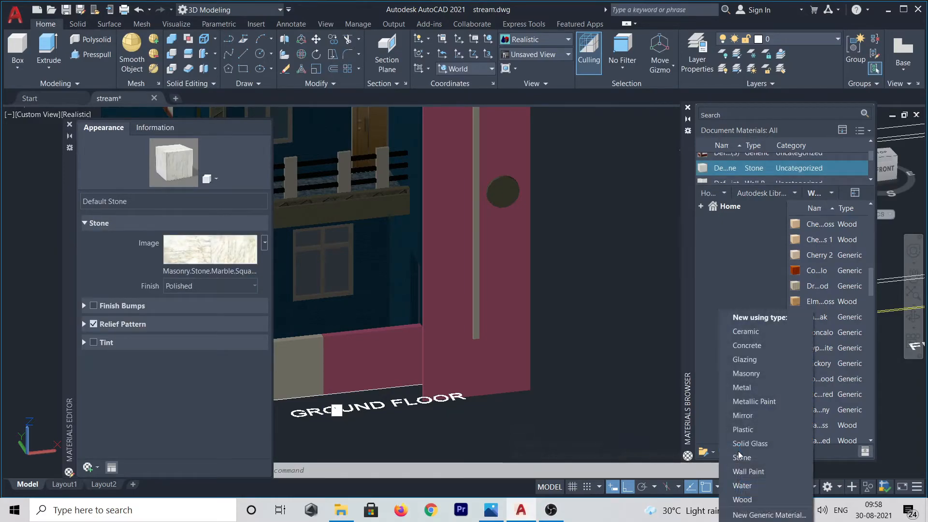
left_click(745, 517)
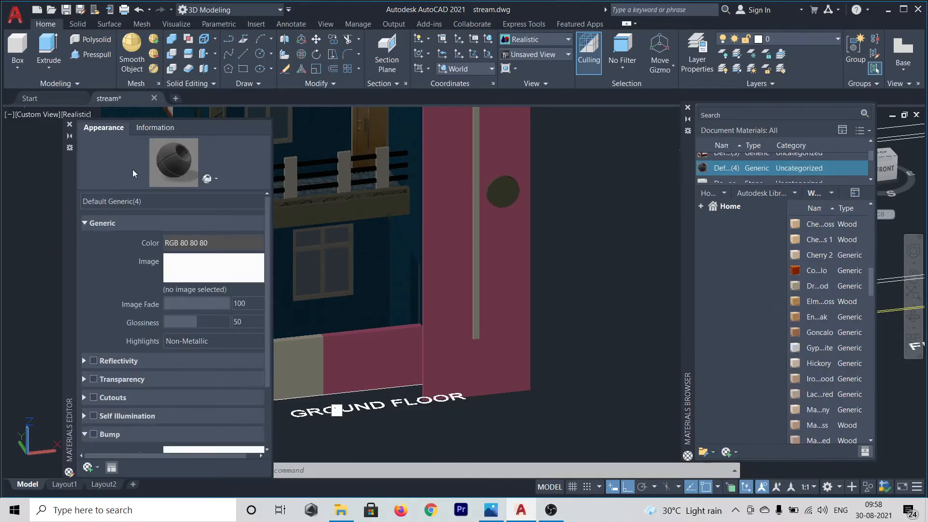
left_click(223, 278)
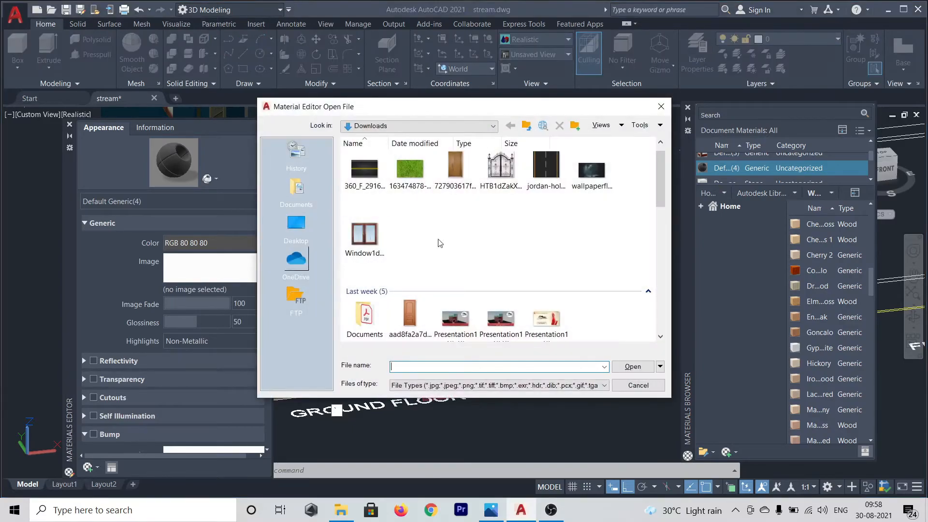
left_click(502, 171)
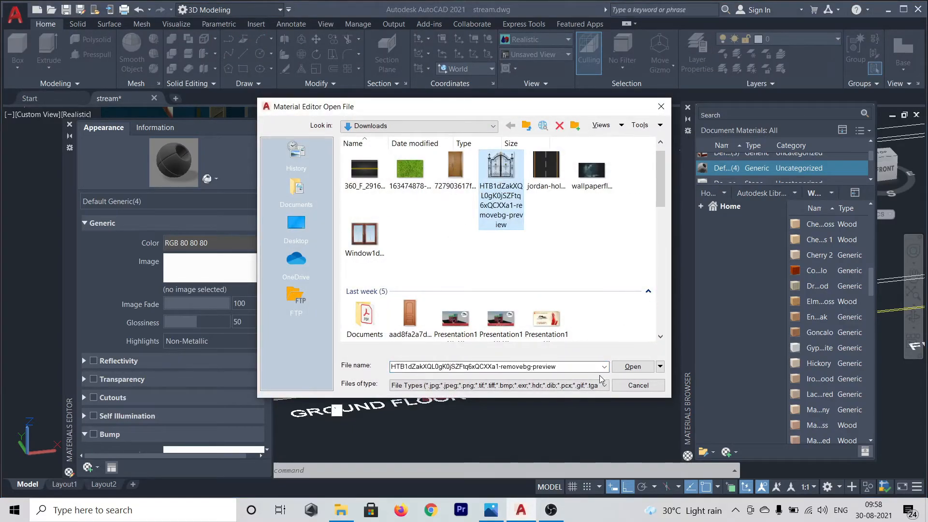
left_click(633, 366)
left_click(297, 218)
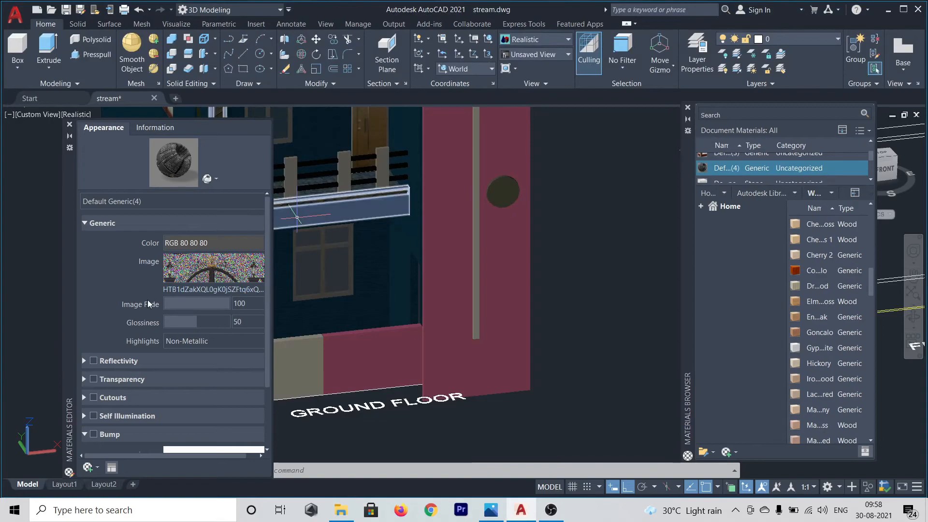
Open the gate image's texture settings and set its linked sample size to 4'
left_click(209, 280)
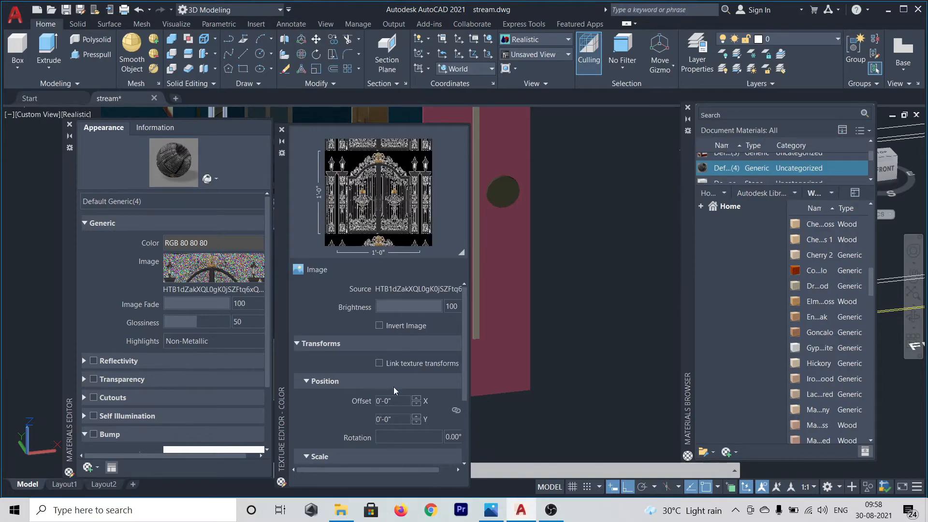
scroll(395, 391, "down", 2)
scroll(390, 422, "down", 3)
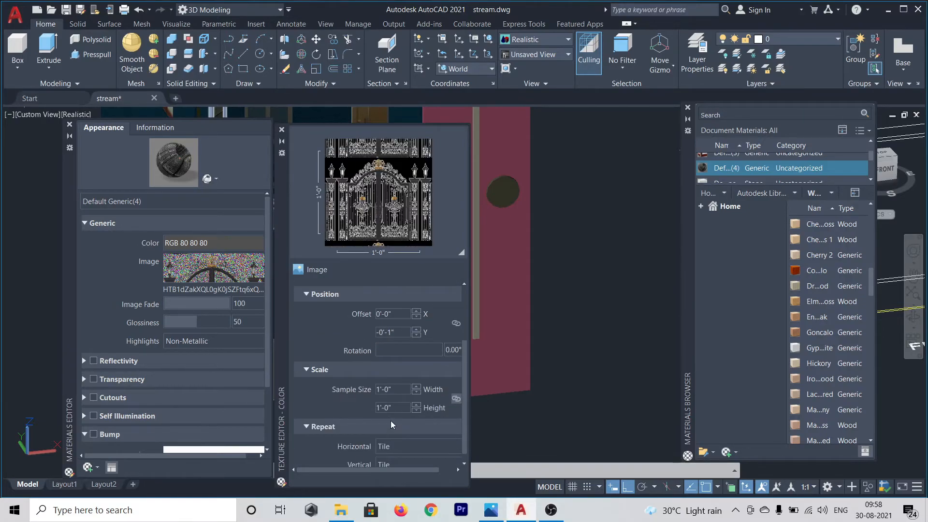
scroll(391, 421, "down", 1)
left_click(404, 379)
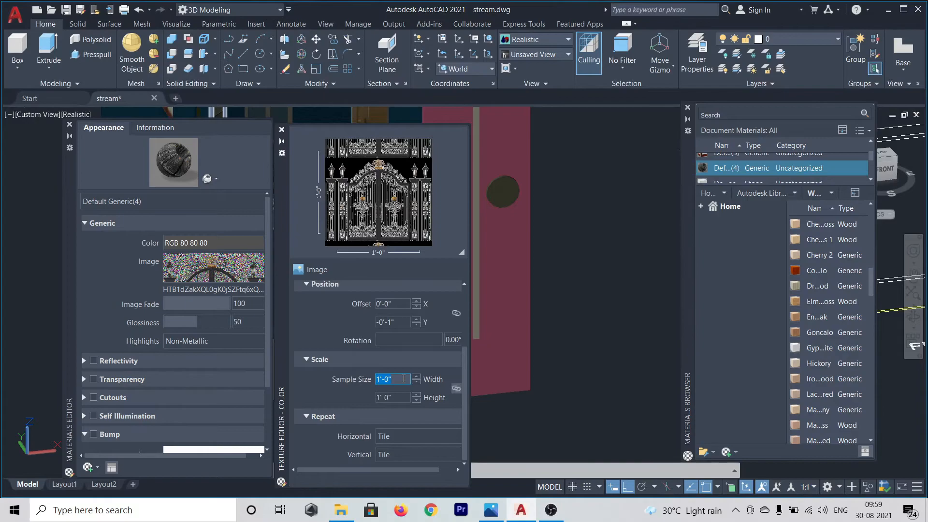
key("BackSpace")
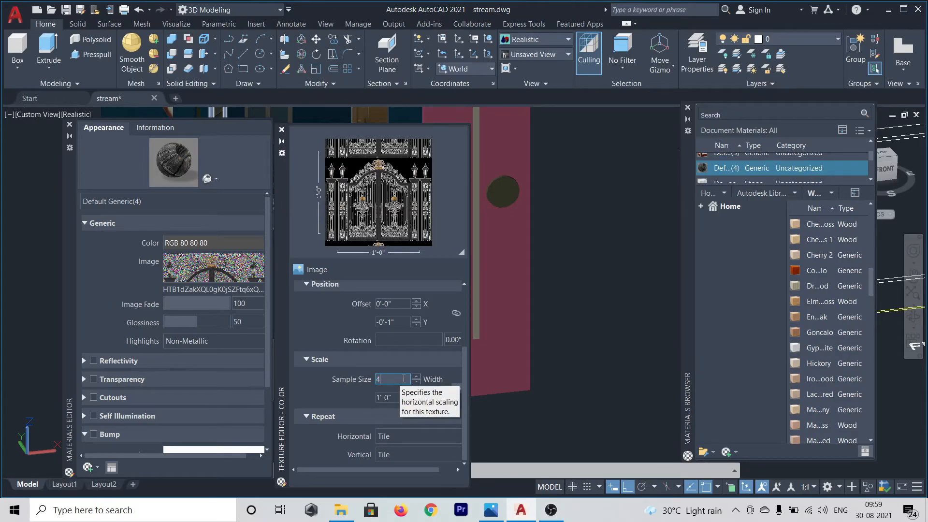
type("4'")
key("Return")
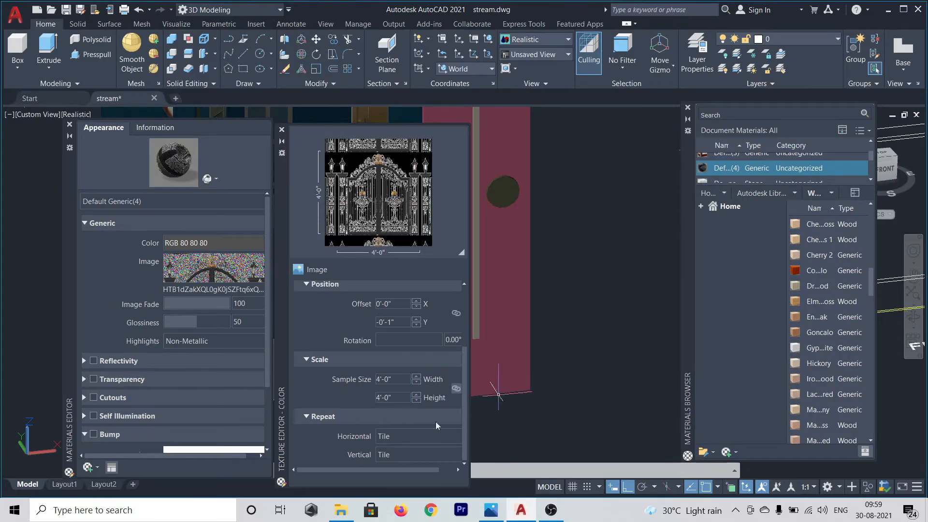
Unlink the gate texture's sample width and height, and set the size to 6' wide by 4' high
left_click(457, 388)
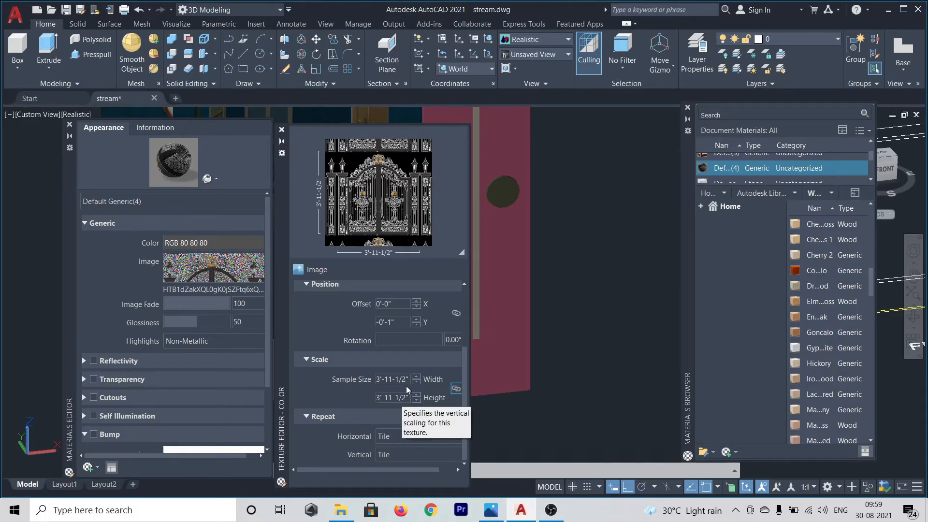
left_click(409, 379)
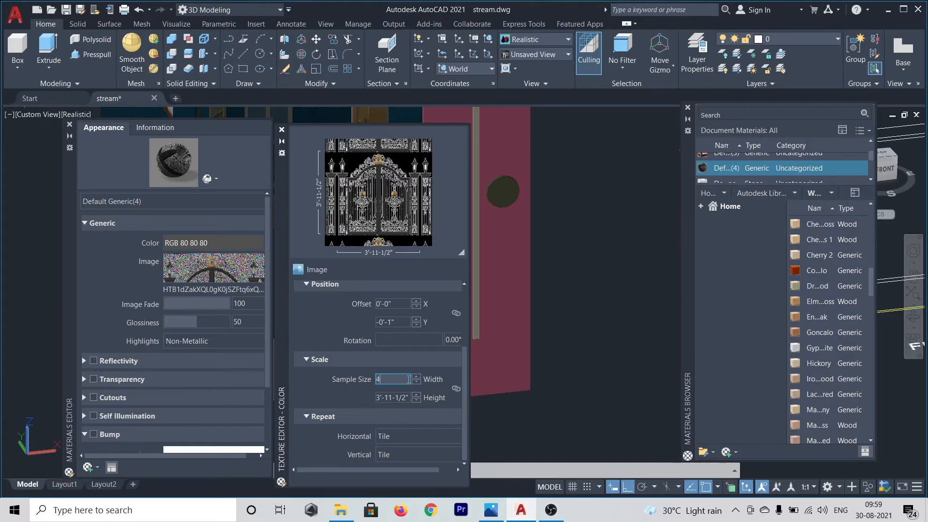
left_click(332, 392)
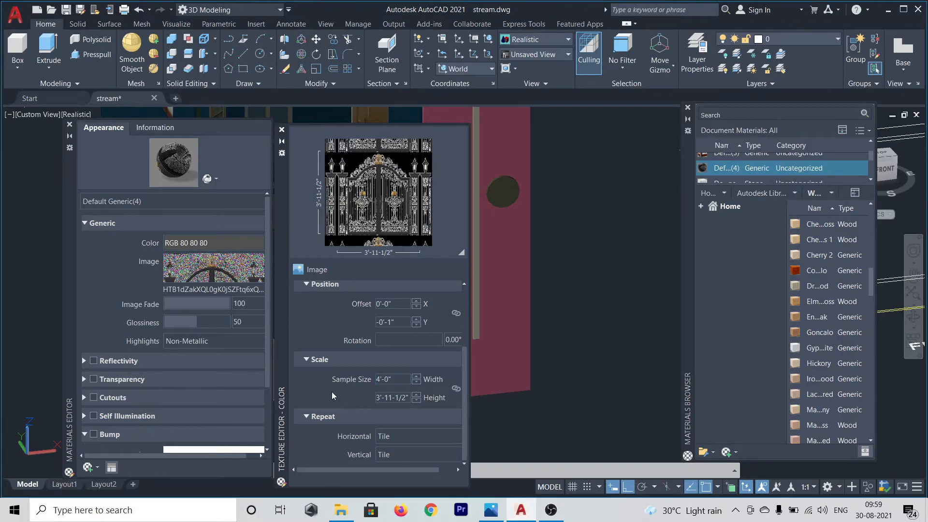
left_click(410, 397)
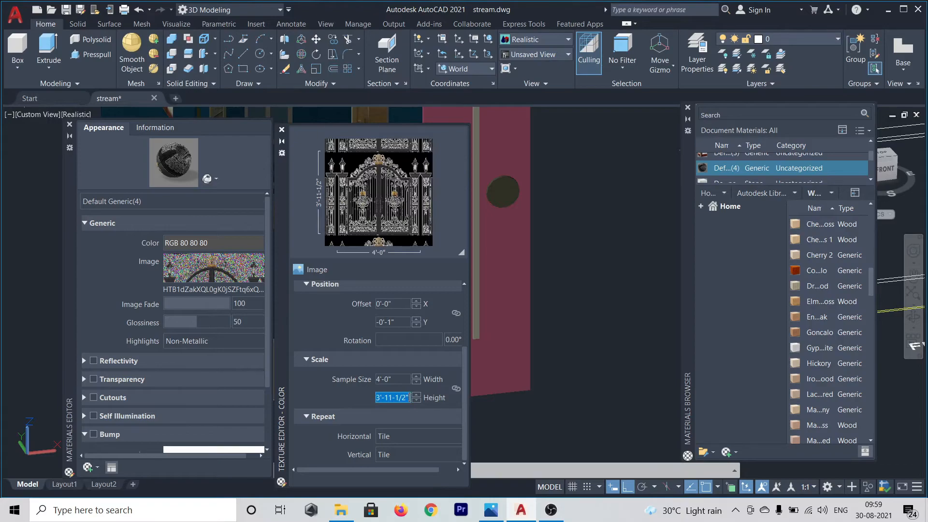
key("BackSpace")
type("6'")
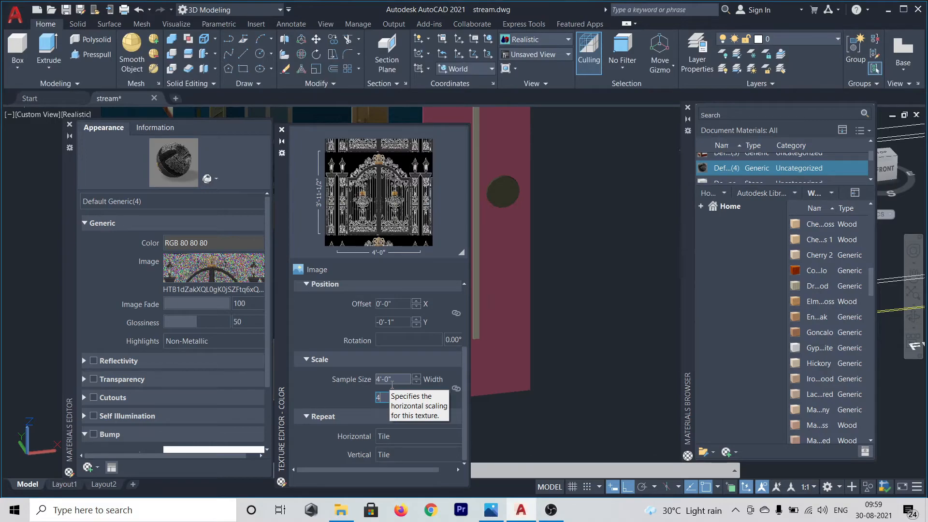
key("Return")
left_click(404, 380)
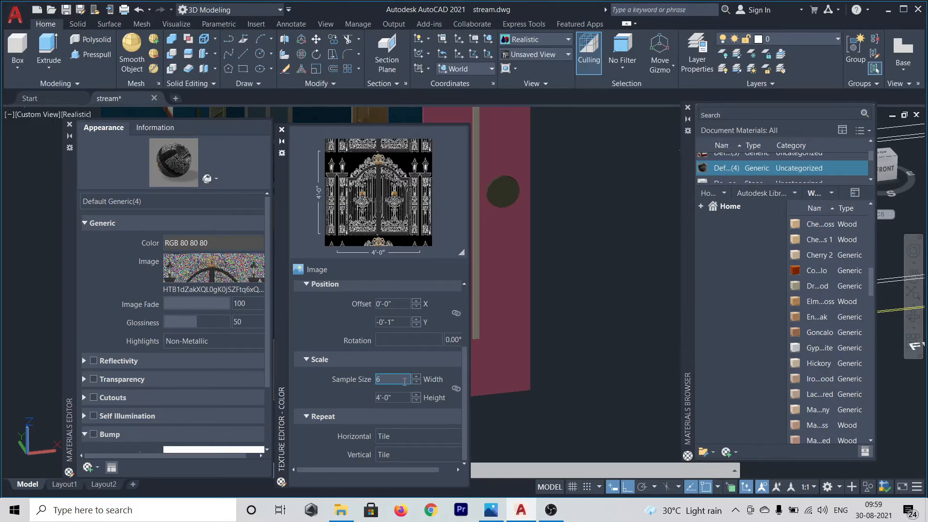
key("Return")
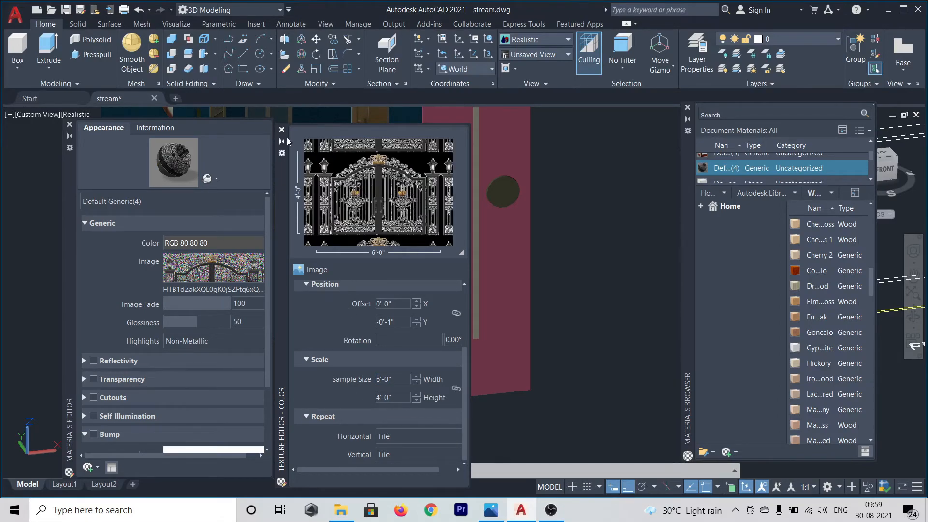
Set the gate material's preview scene to Cube and close the material and texture editors
left_click(218, 181)
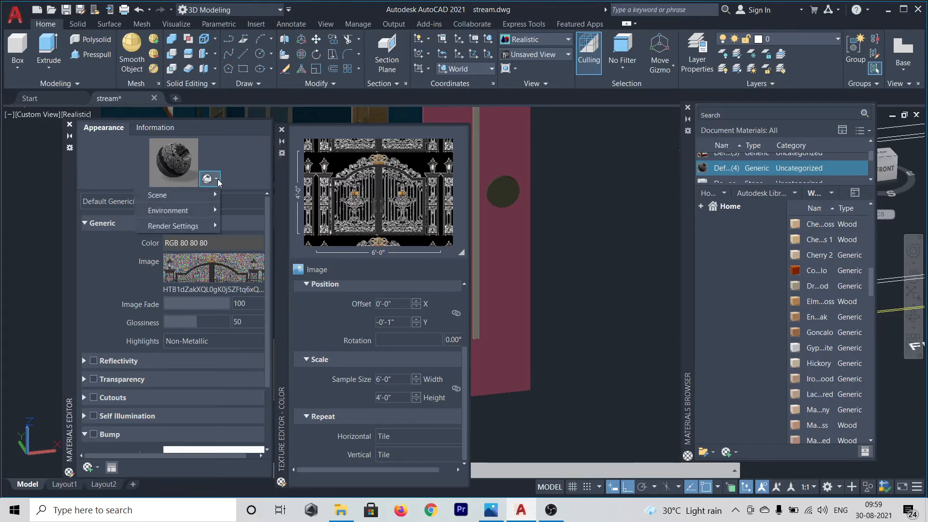
mouse_move(215, 199)
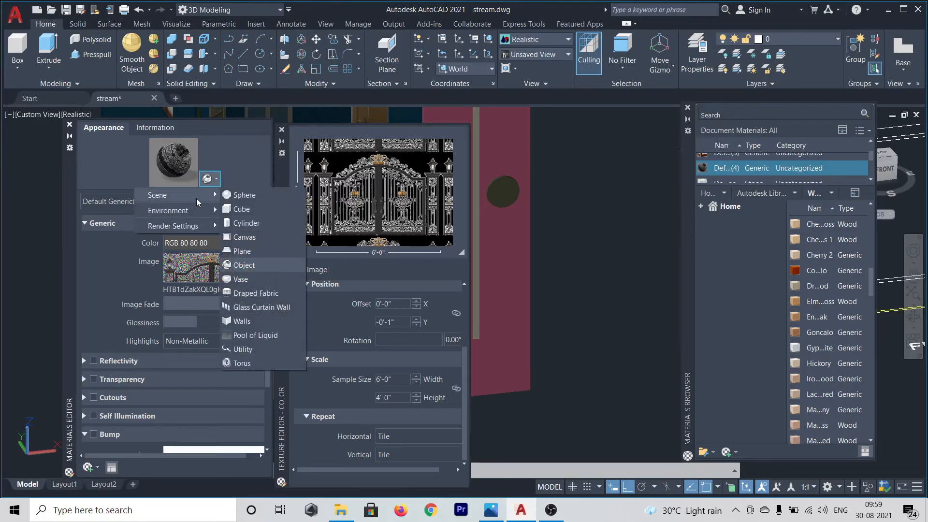
left_click(250, 209)
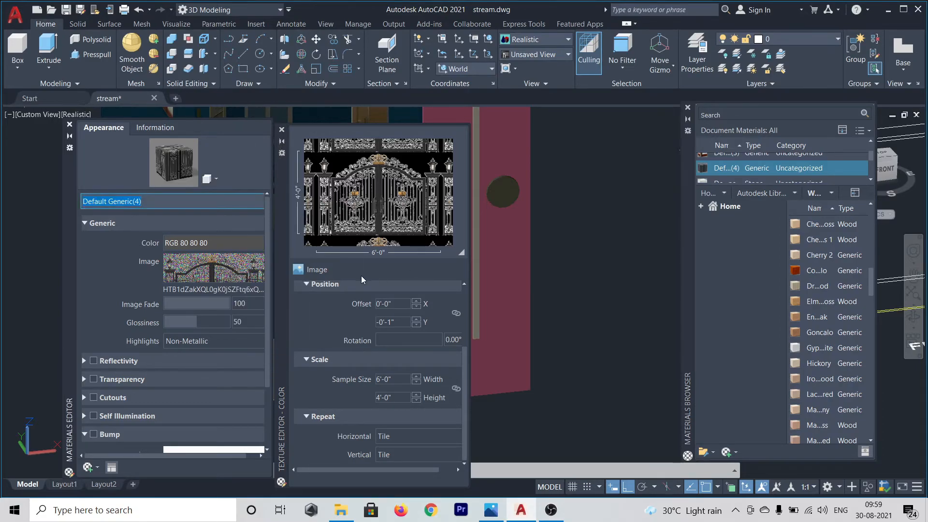
left_click(70, 124)
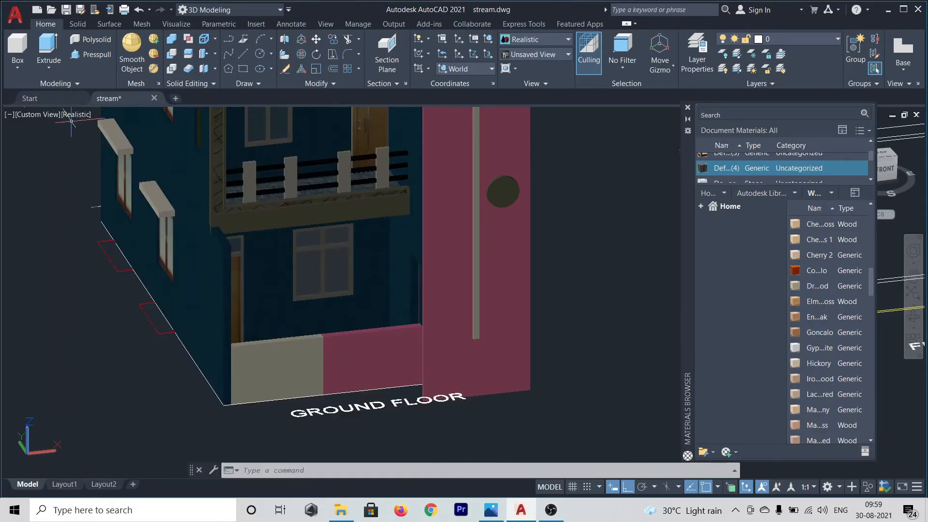
Apply the gate material to the unpainted front wall panel beside the pink wall on the ground floor
left_click_drag(740, 175, 603, 226)
left_click_drag(306, 351, 257, 380)
scroll(258, 380, "up", 4)
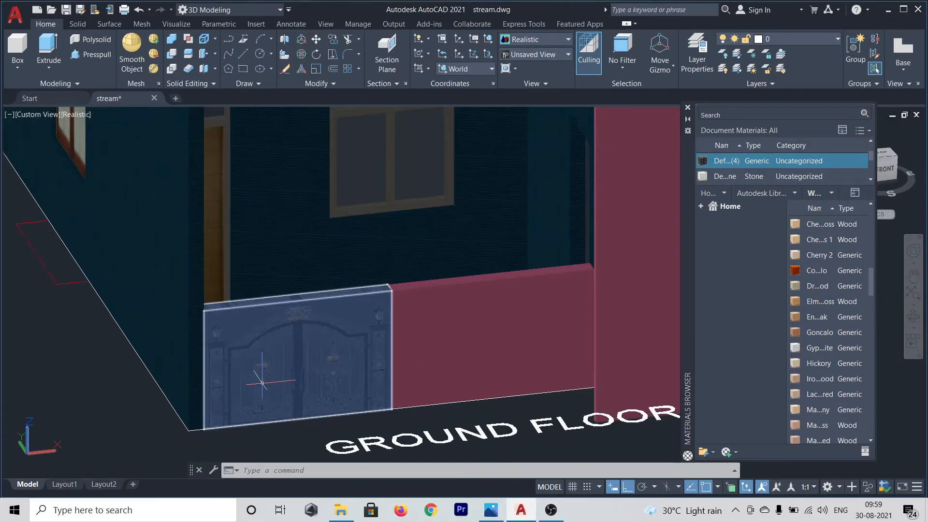
scroll(259, 374, "down", 5)
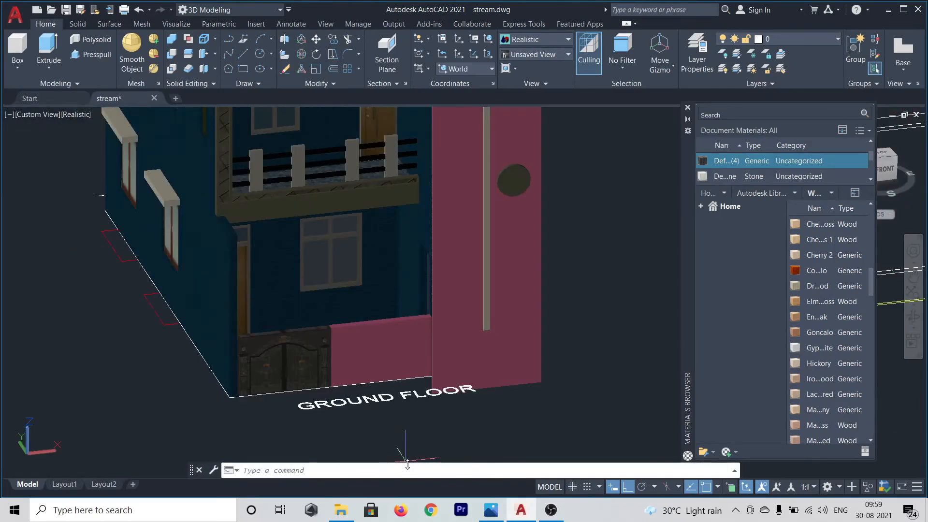
middle_click_drag(424, 459, 432, 430, "shift")
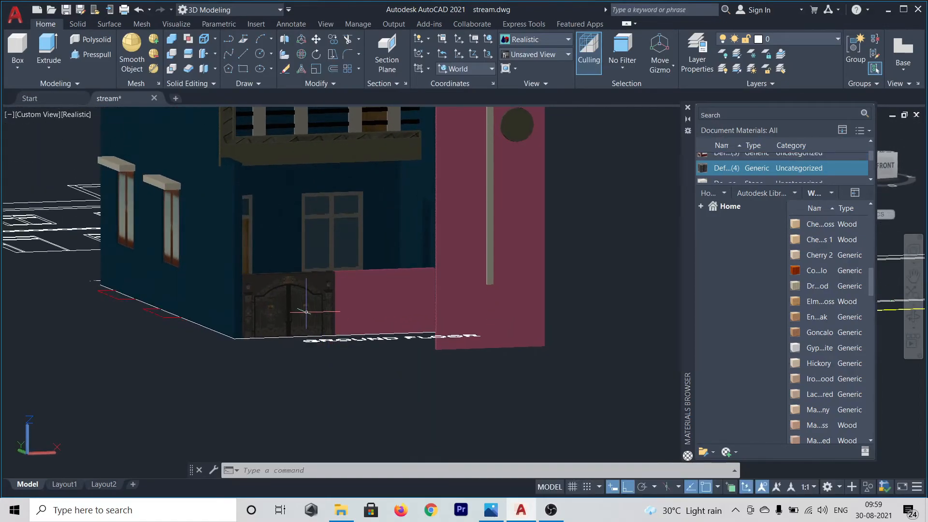
scroll(309, 309, "up", 5)
scroll(301, 310, "down", 6)
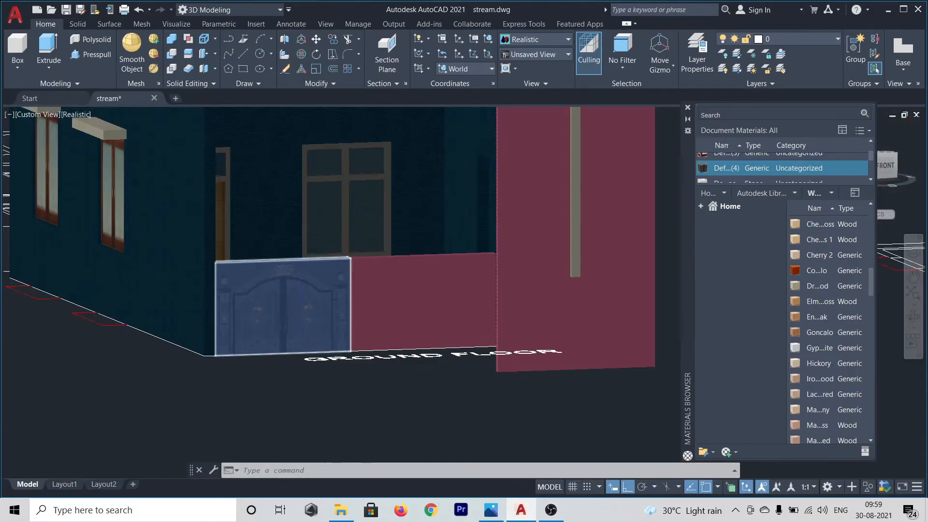
middle_click_drag(339, 382, 342, 331, "shift")
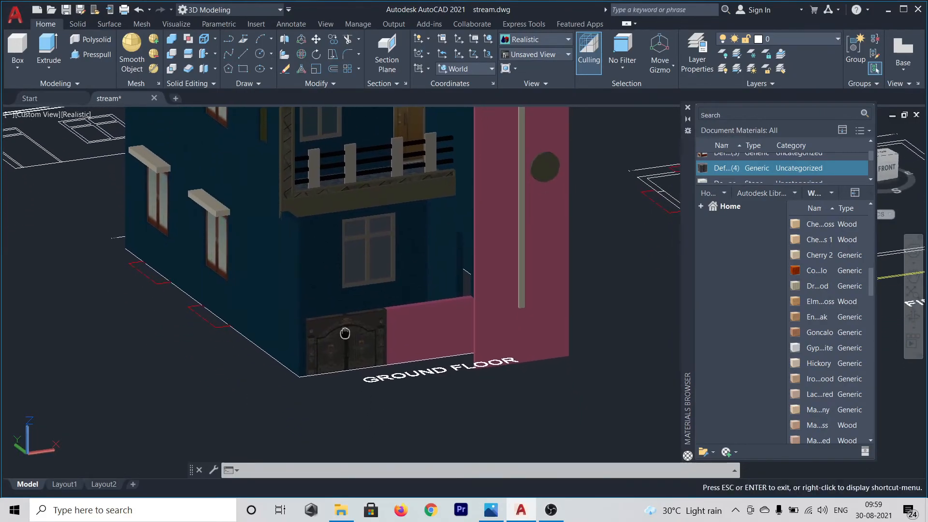
Review the gate material's texture settings and browse the Downloads images for a replacement, leaving the current image in place
scroll(797, 165, "down", 1)
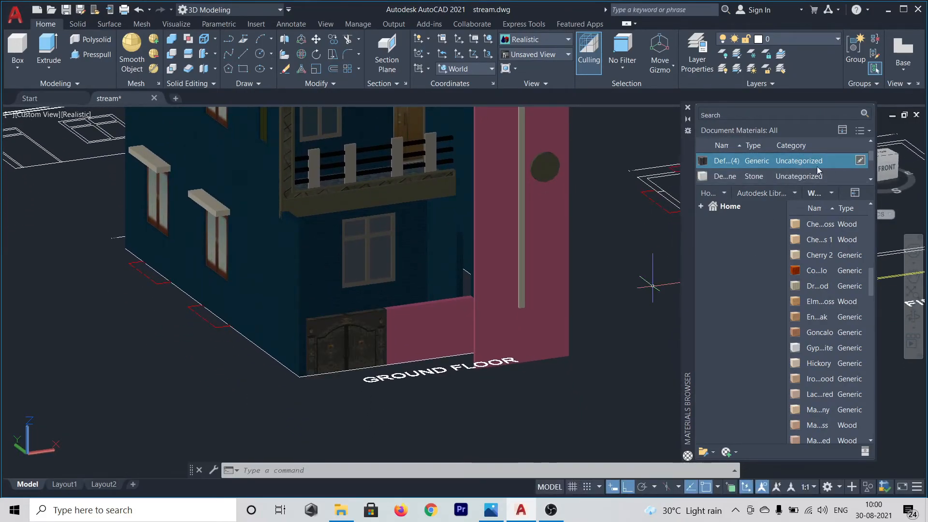
left_click(860, 162)
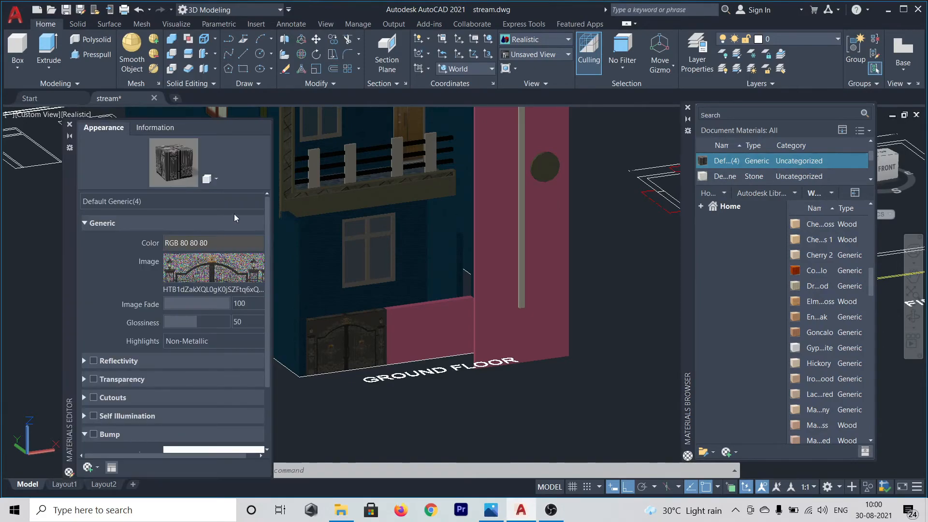
left_click(215, 269)
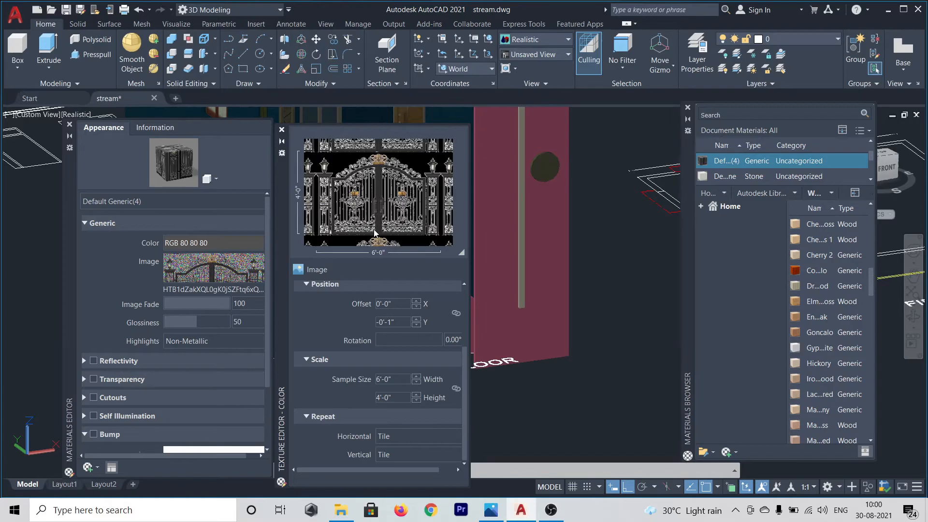
left_click(213, 290)
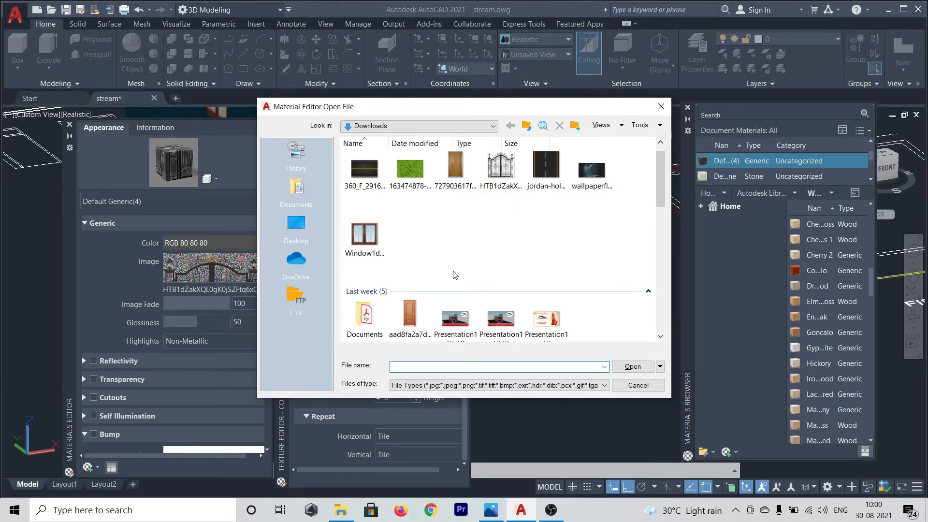
scroll(431, 291, "down", 5)
scroll(430, 291, "up", 5)
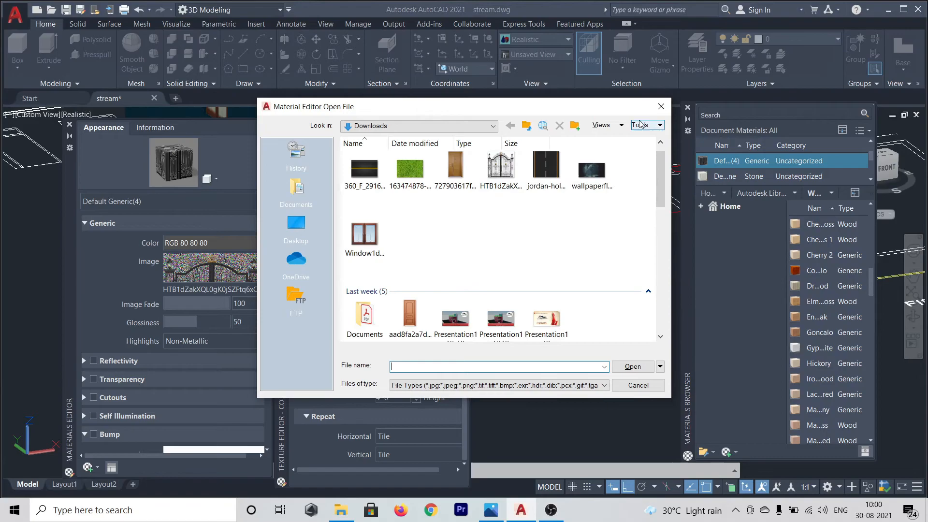
left_click(660, 107)
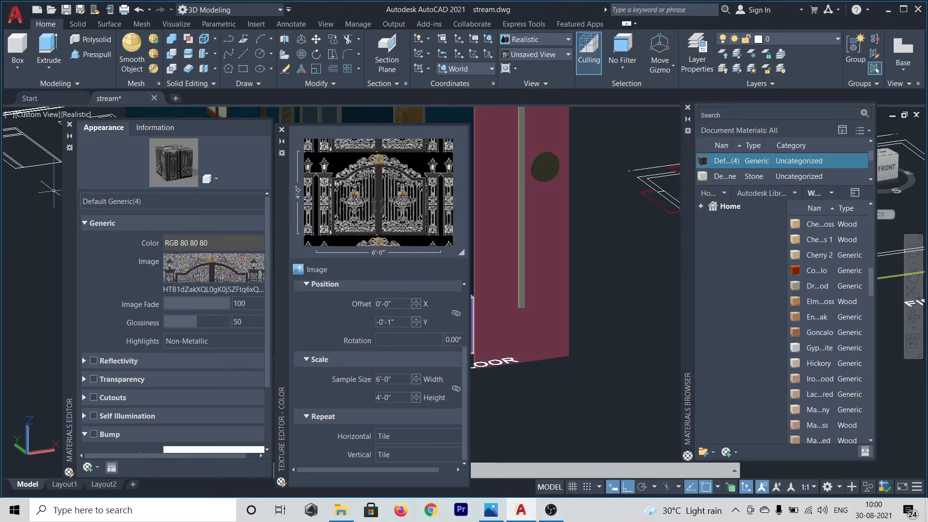
left_click(69, 127)
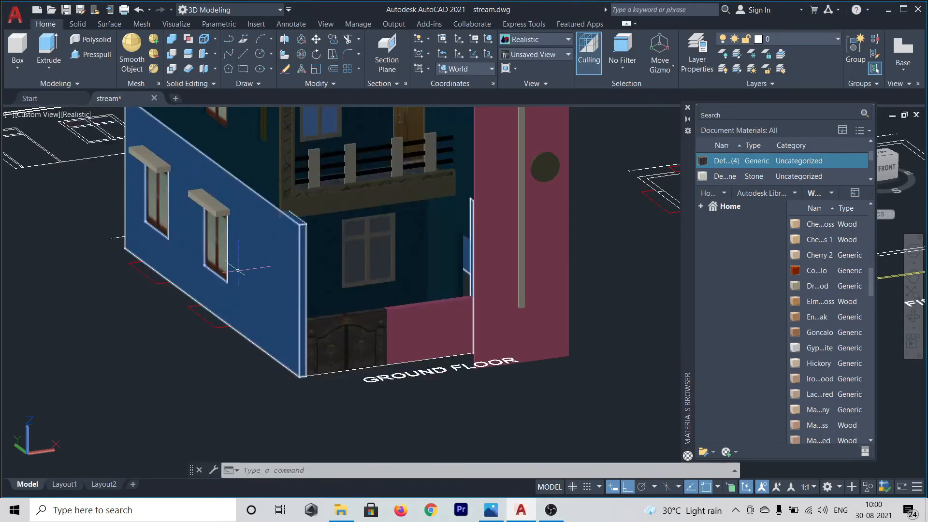
Add the Tan, Wallpaper - Geometric and Wallpaper - Victorian materials from the Wall Covering library to the document materials
scroll(356, 351, "up", 3)
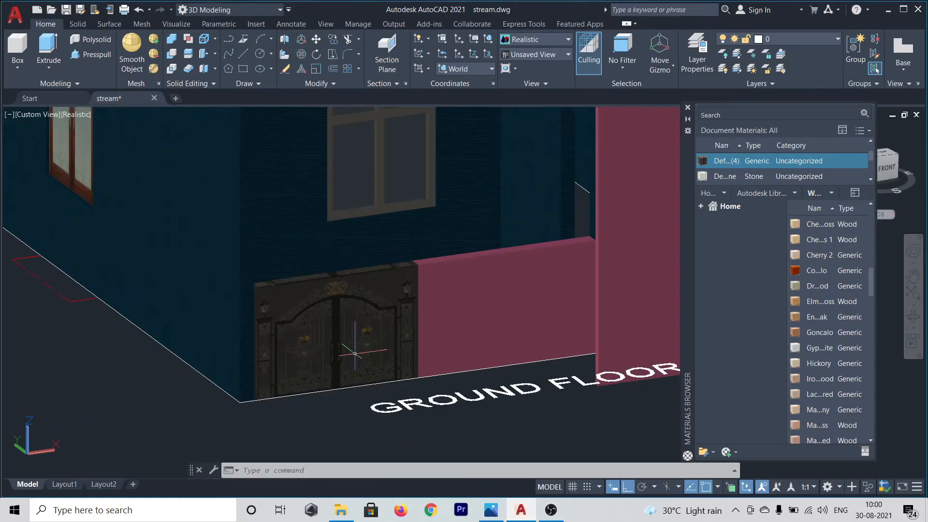
scroll(355, 353, "down", 5)
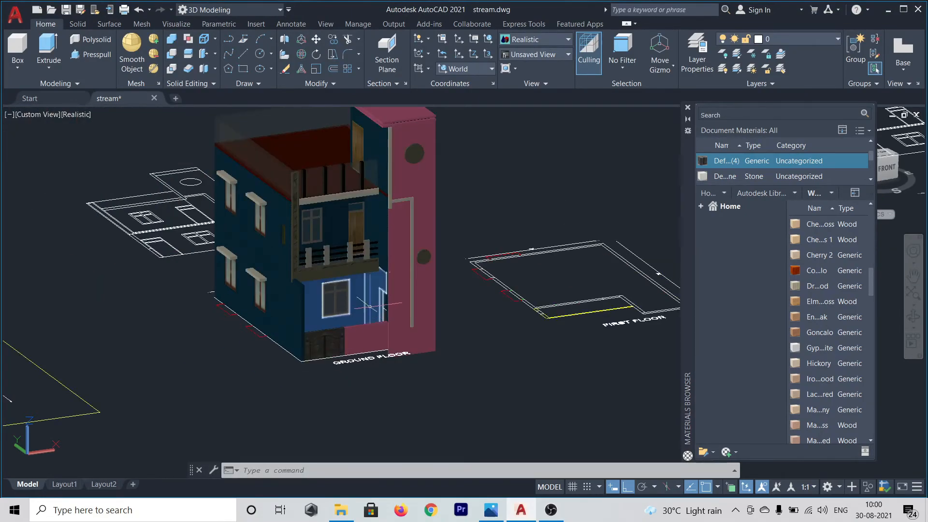
scroll(403, 239, "up", 8)
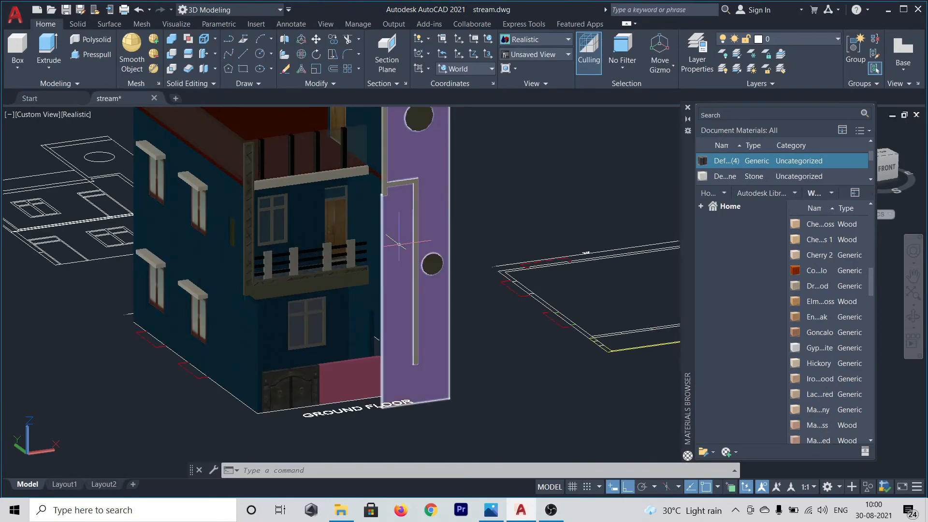
scroll(329, 248, "down", 6)
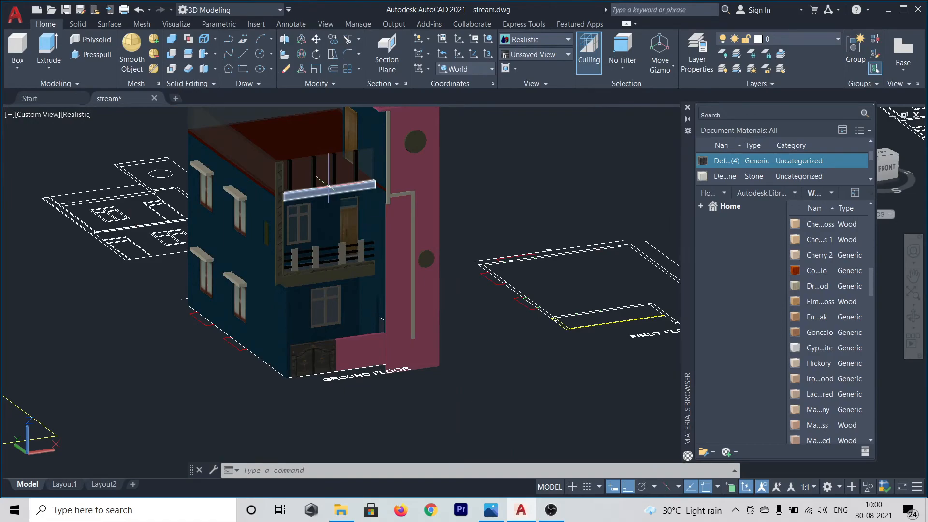
left_click(795, 193)
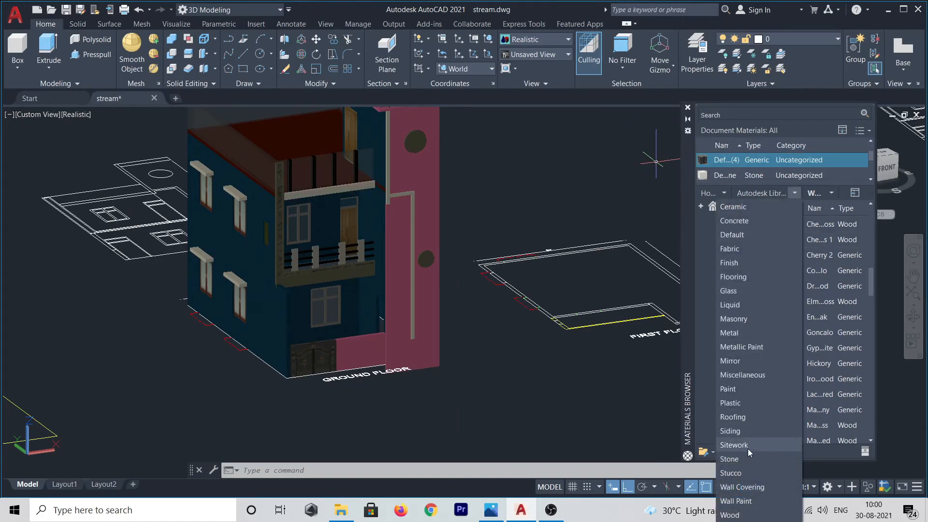
left_click(752, 487)
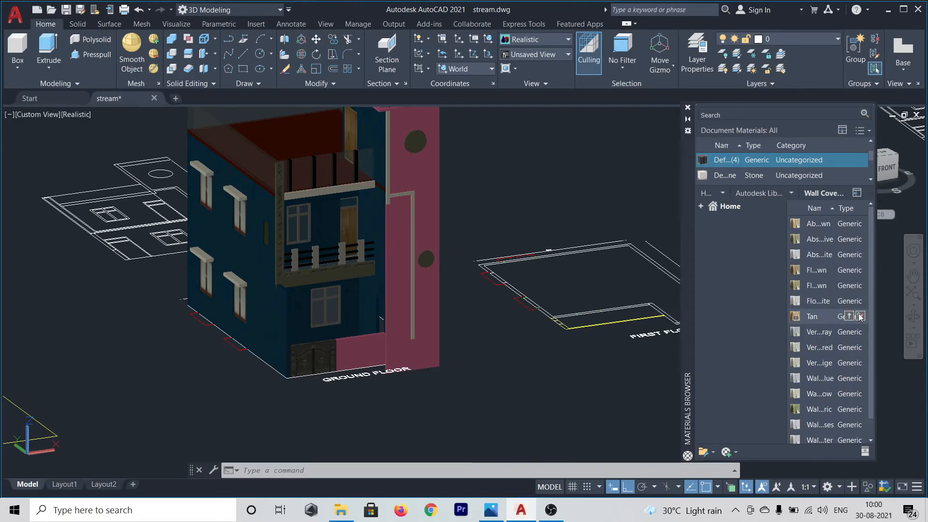
left_click(860, 316)
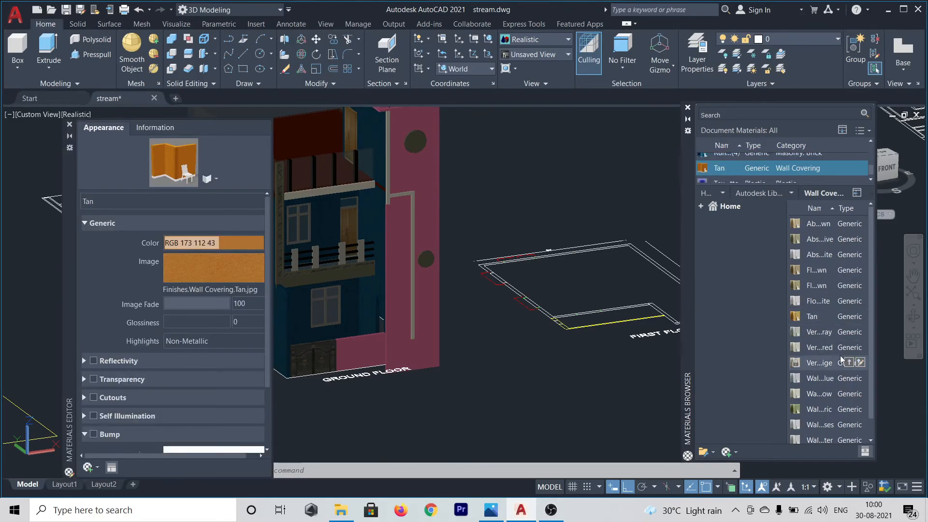
scroll(840, 364, "down", 1)
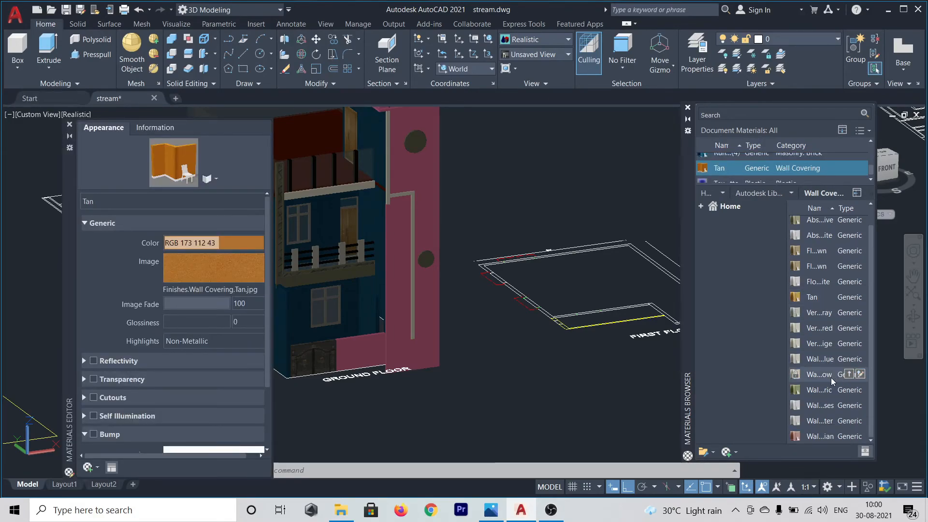
left_click(860, 390)
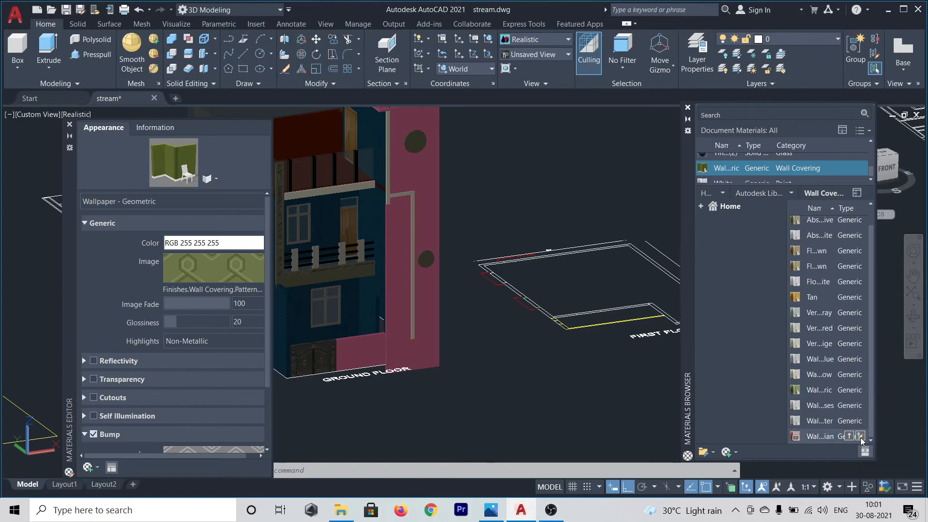
left_click(860, 437)
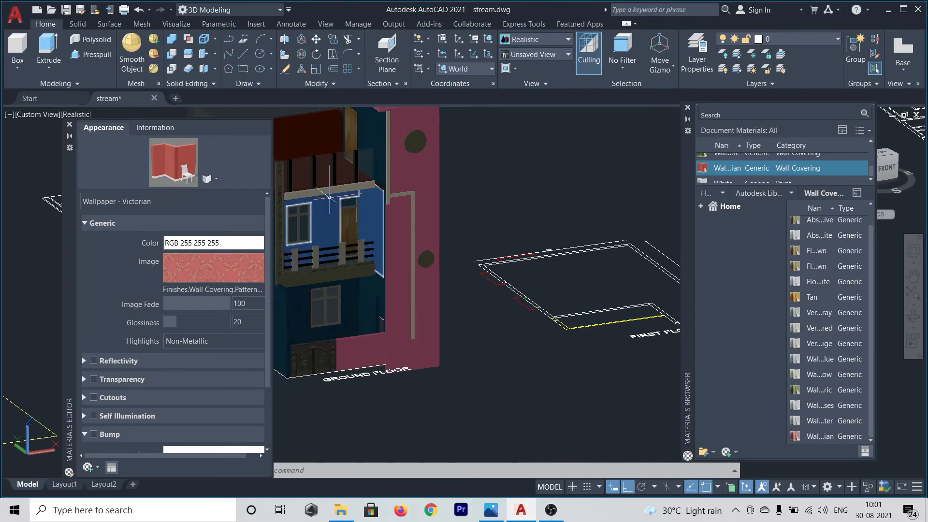
Close the material editor and assign the Wallpaper - Victorian material to the horizontal beam above the first-floor balcony
scroll(333, 190, "up", 4)
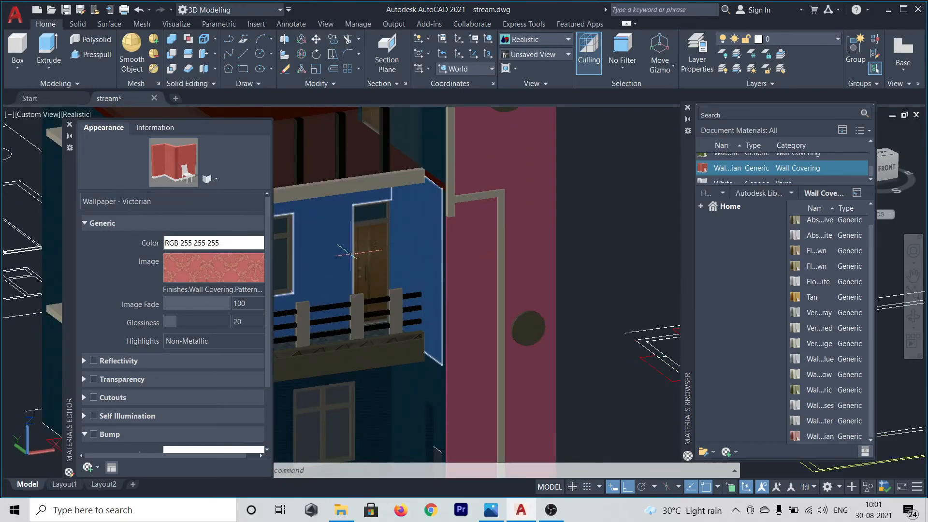
left_click(70, 125)
left_click(321, 192)
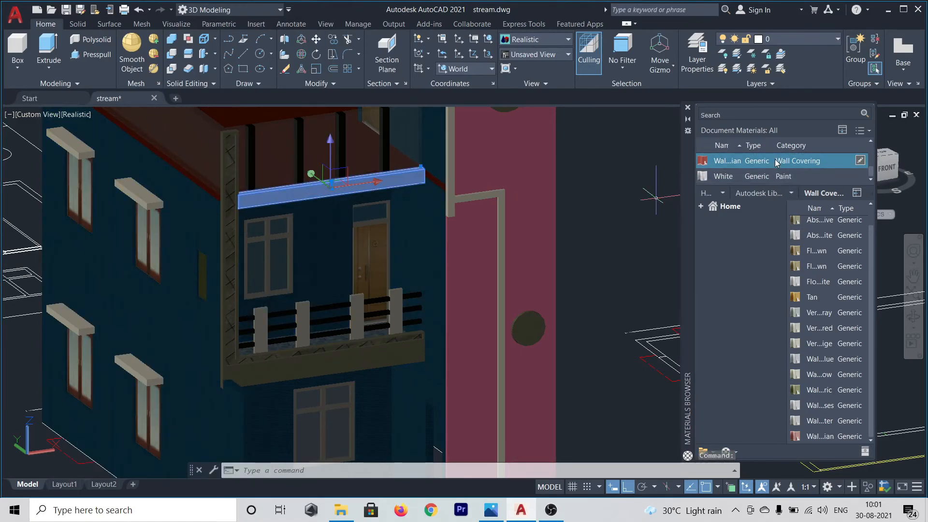
right_click(776, 159)
left_click(806, 167)
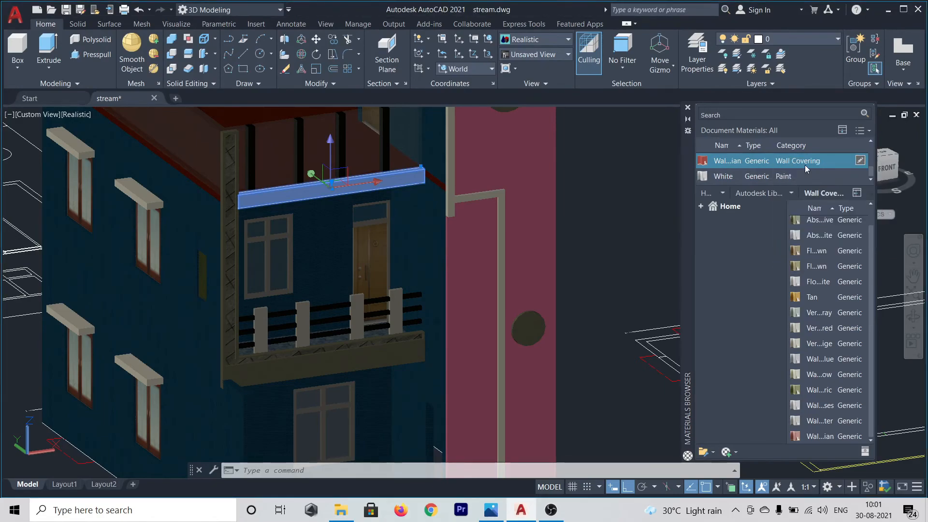
Assign the Wallpaper - Victorian material to the bent decorative strip on the tall pink wall
scroll(502, 236, "up", 3)
left_click(501, 238)
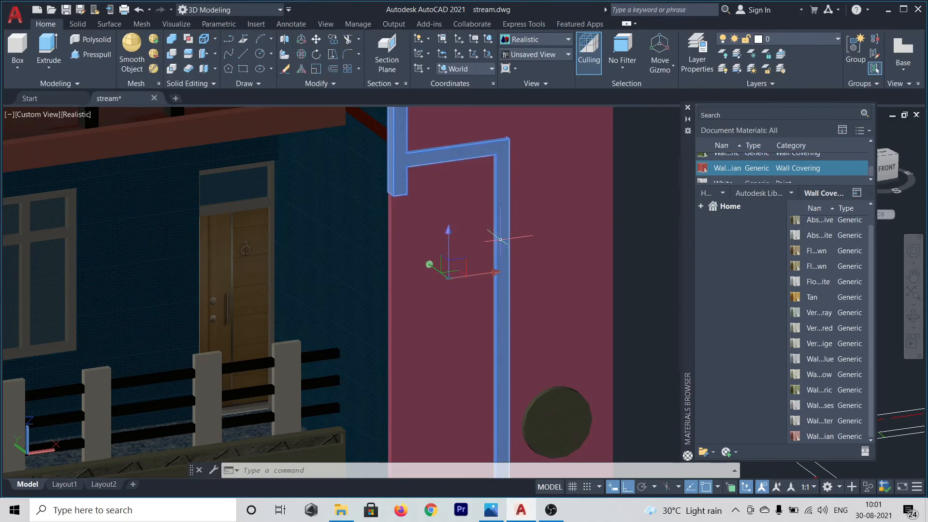
right_click(501, 238)
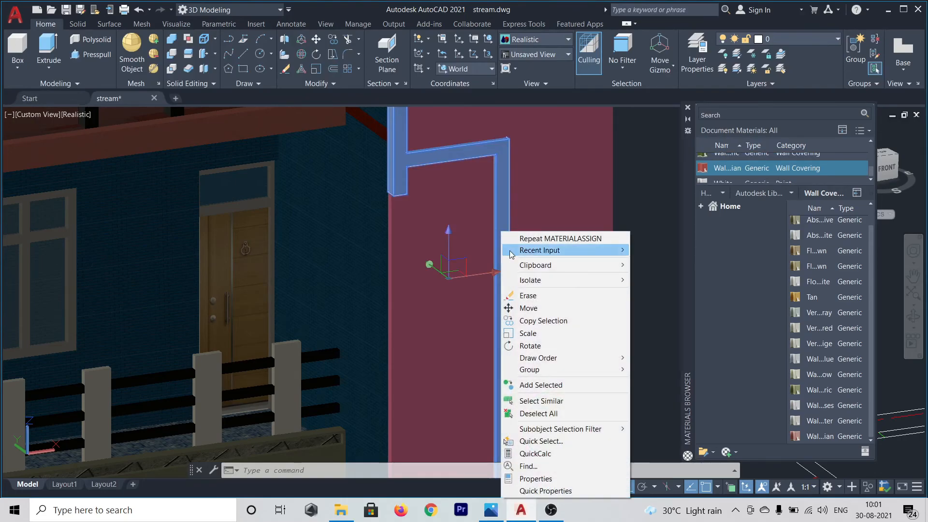
left_click(761, 170)
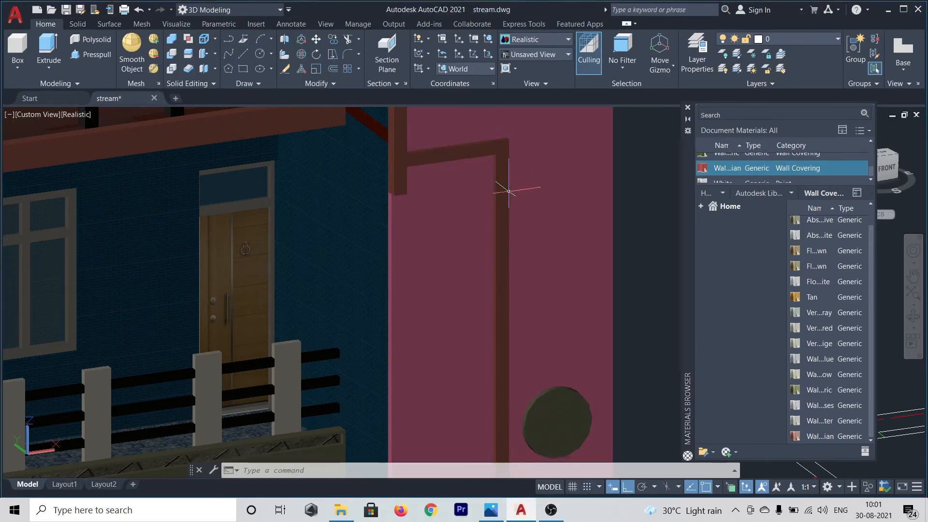
Assign the glossy blue material from the Wall Paint library to the four window sunshades on the side wall
scroll(509, 191, "down", 4)
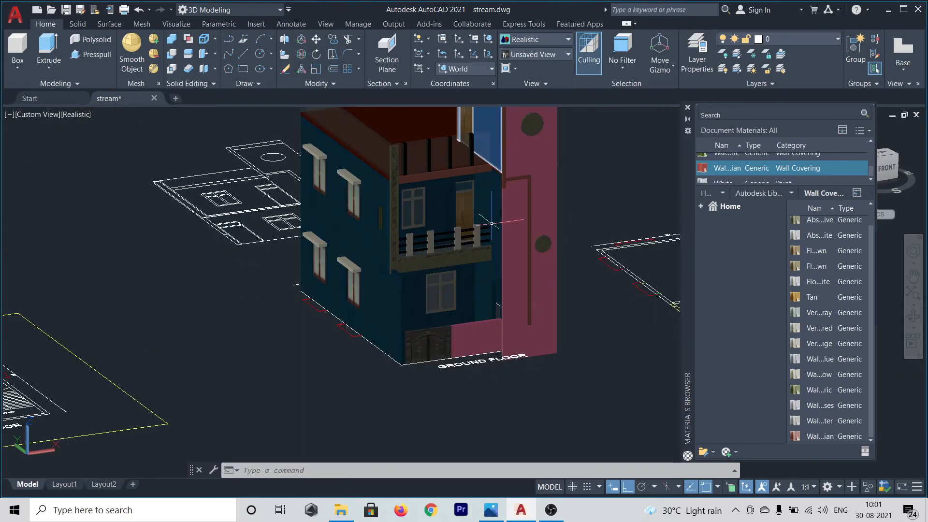
scroll(348, 178, "up", 3)
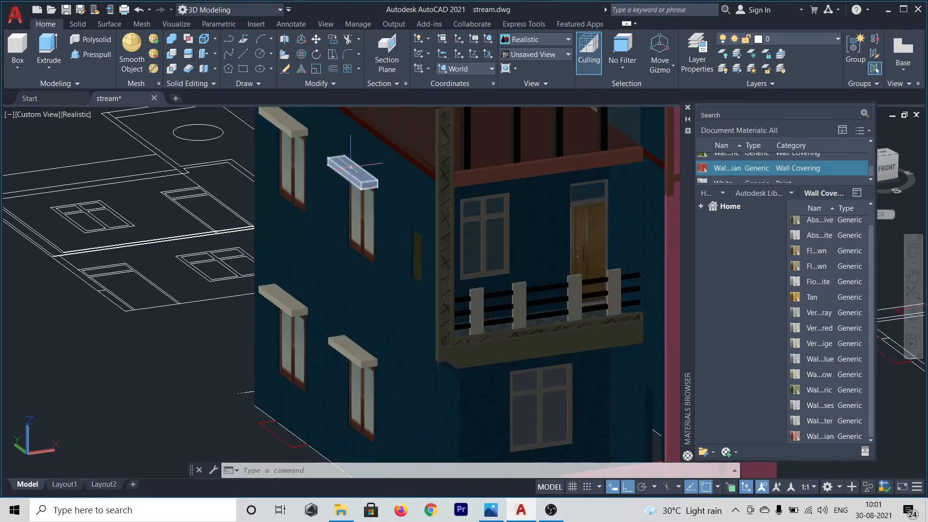
left_click(792, 192)
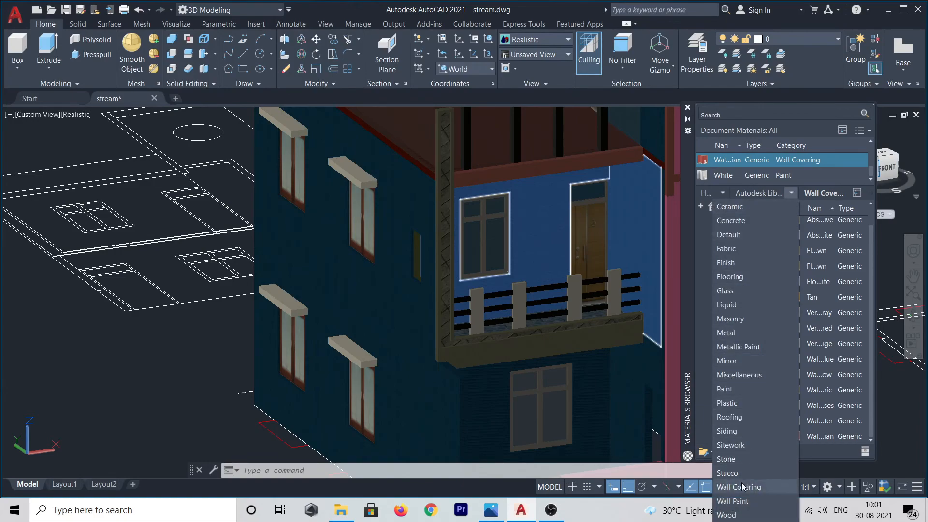
left_click(732, 501)
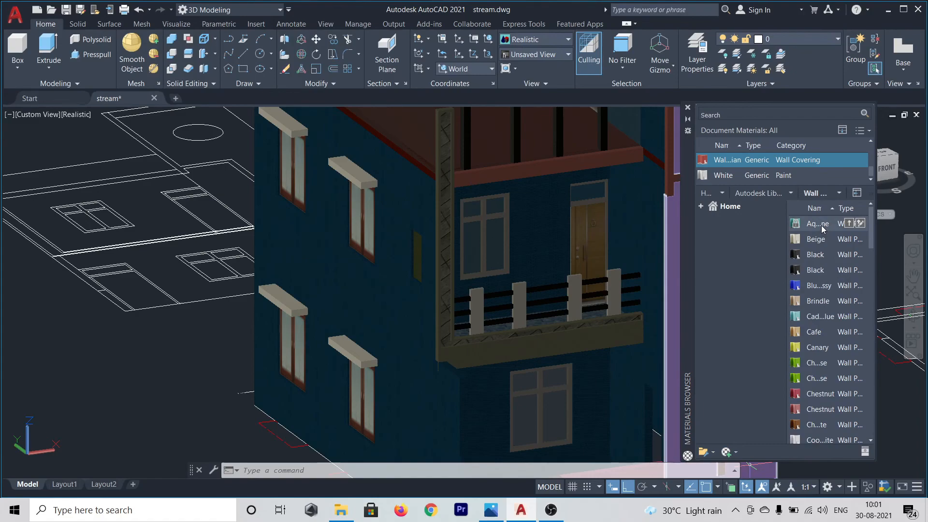
left_click_drag(822, 229, 336, 164)
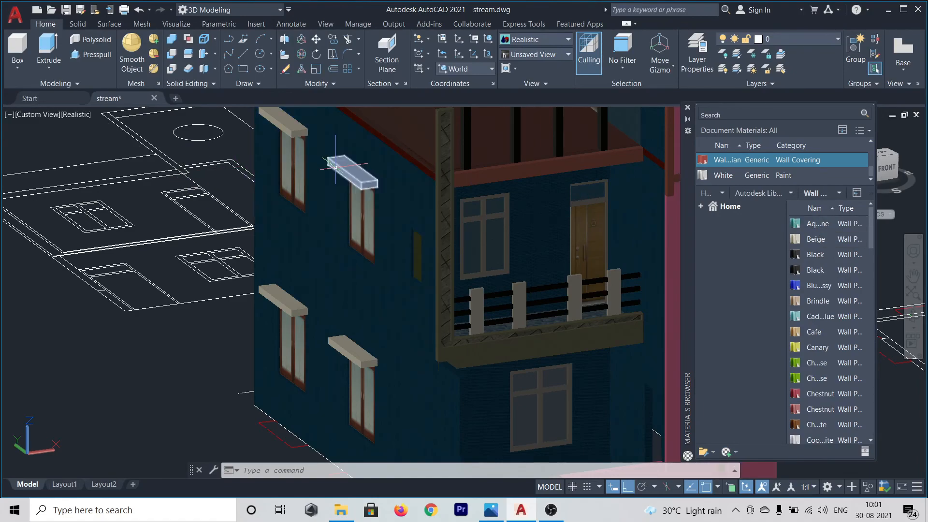
left_click(336, 165)
left_click(282, 125)
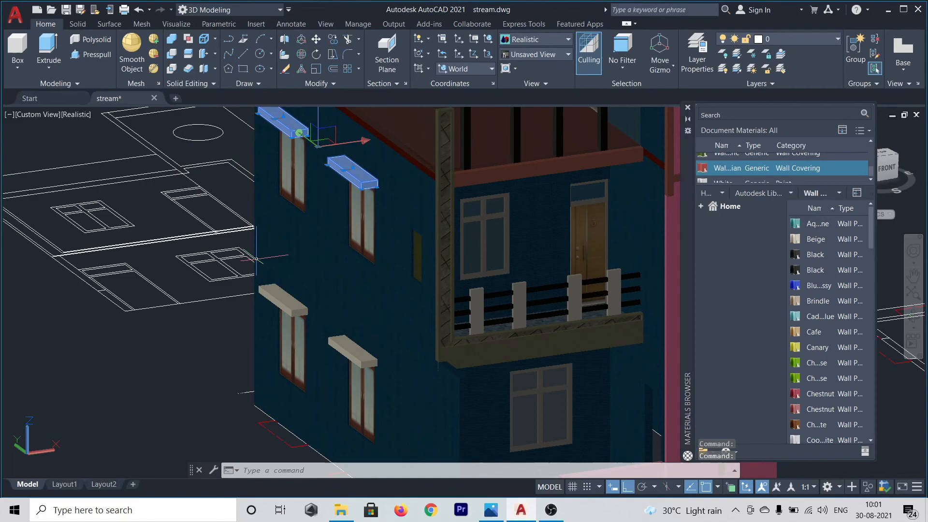
left_click(271, 298)
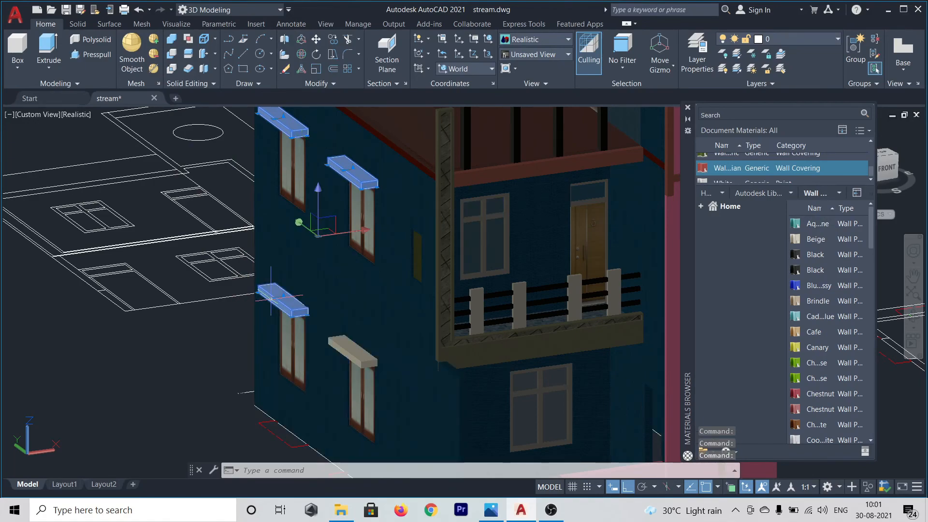
left_click(350, 346)
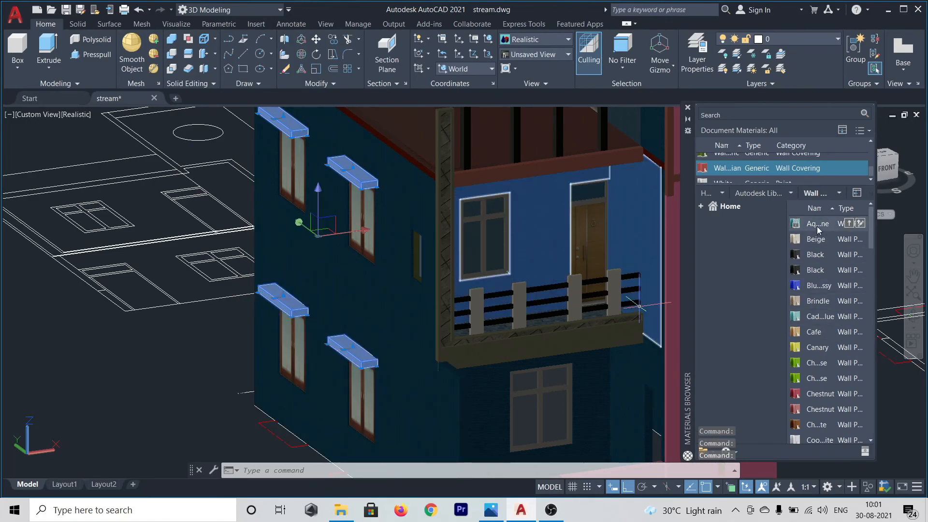
right_click(822, 285)
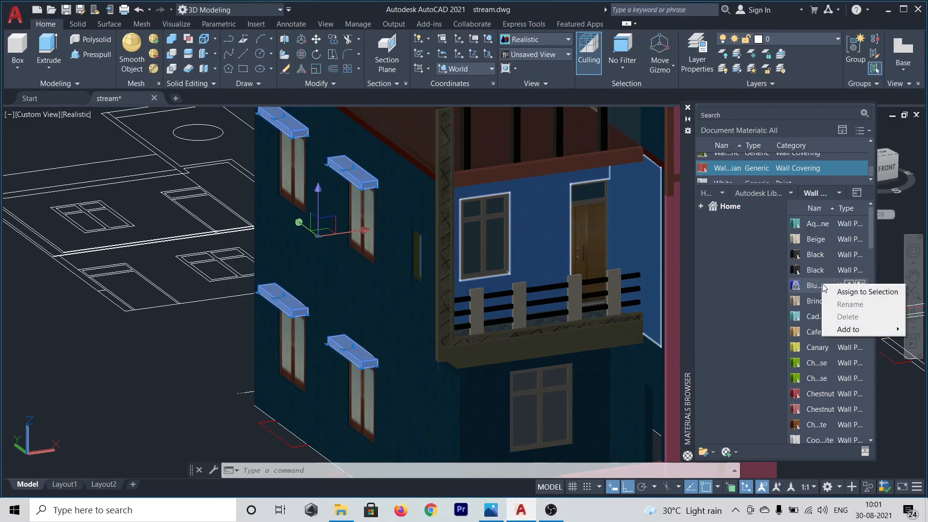
left_click(851, 292)
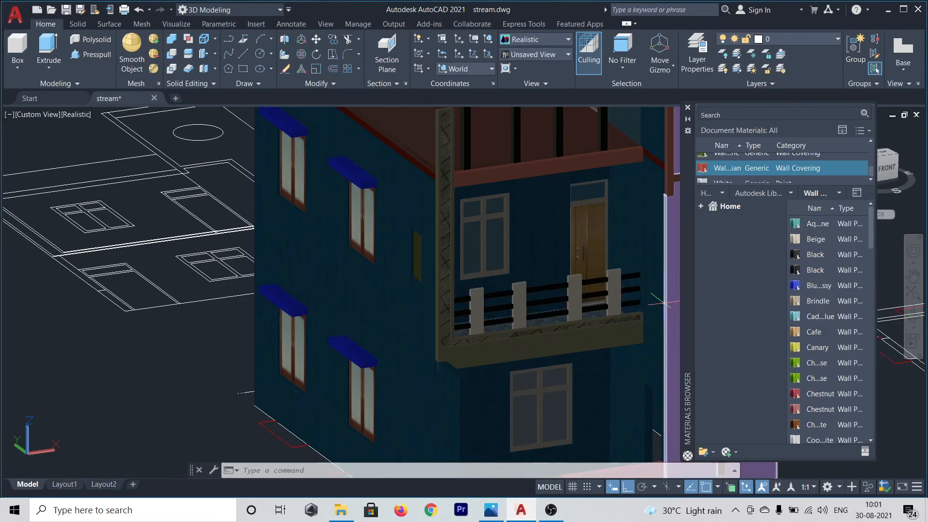
Close the materials browser and examine the textured house from the front and side
scroll(656, 212, "down", 5)
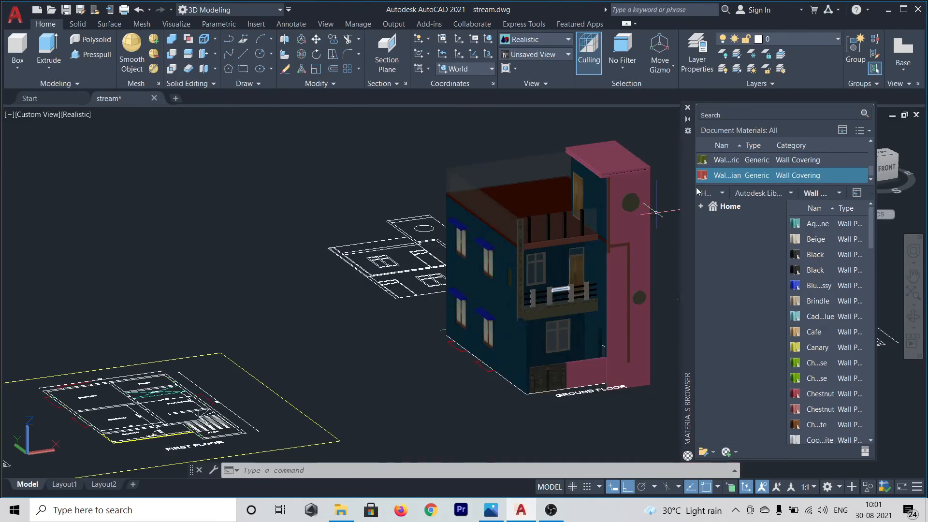
left_click(688, 107)
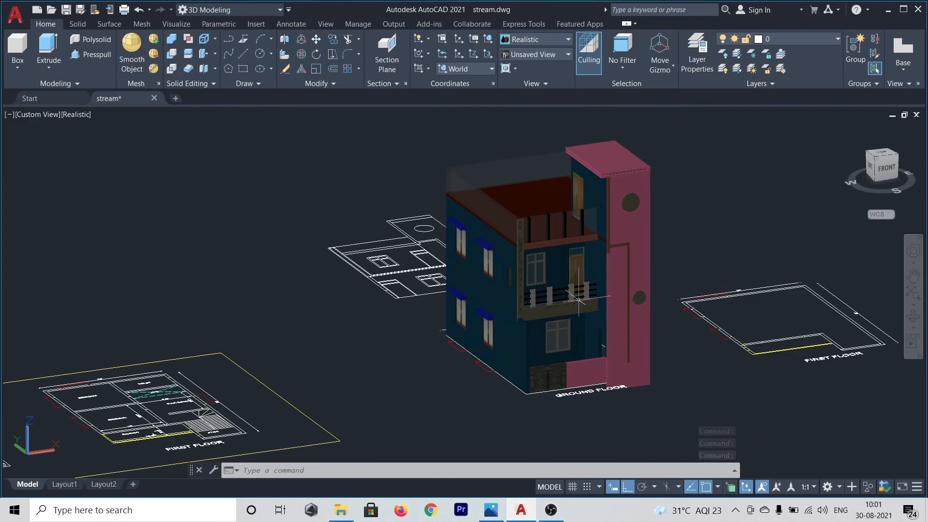
middle_click_drag(651, 269, 660, 303, "shift")
mouse_move(735, 348)
middle_mouse_down("shift")
mouse_move(586, 297)
mouse_move(580, 307)
mouse_move(526, 321)
mouse_move(643, 334)
mouse_move(748, 326)
mouse_move(672, 333)
mouse_move(735, 342)
middle_mouse_up("shift")
scroll(730, 339, "down", 4)
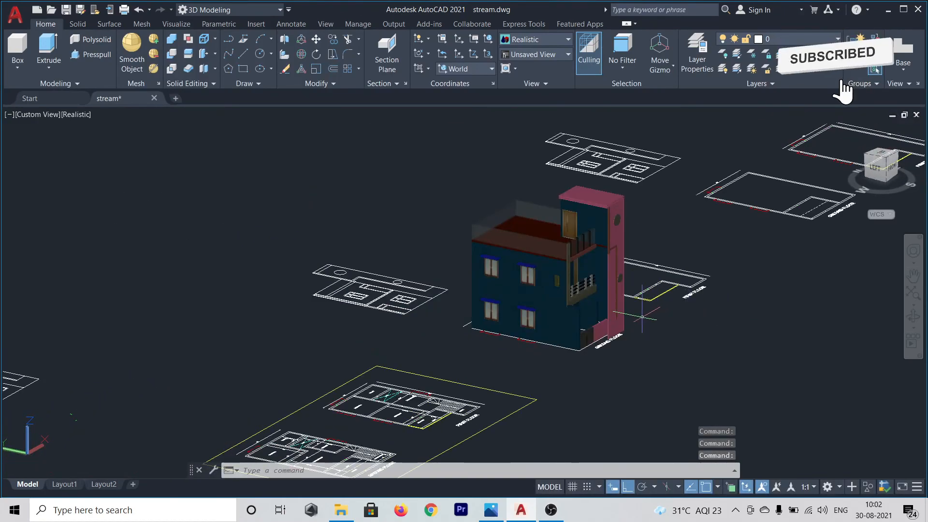
scroll(636, 317, "up", 3)
scroll(623, 315, "up", 3)
scroll(640, 339, "down", 3)
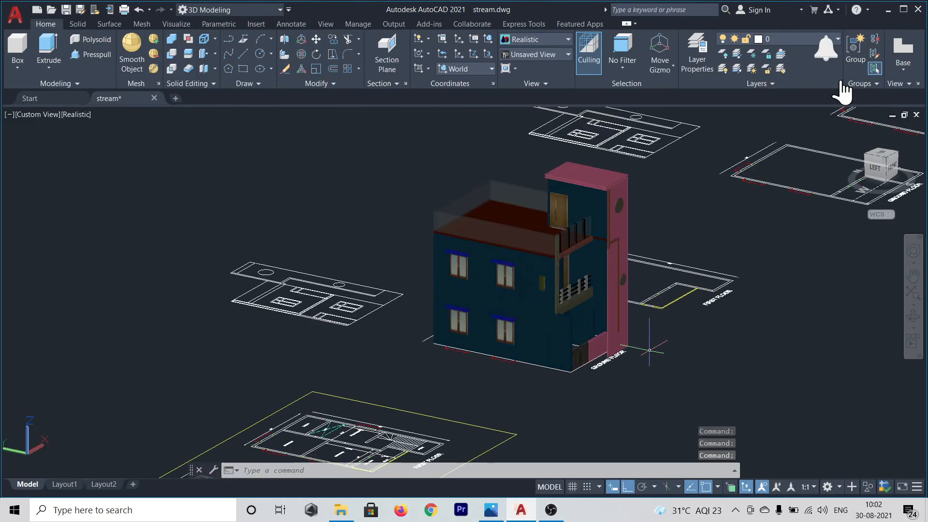
mouse_move(686, 356)
middle_mouse_down("shift")
mouse_move(660, 362)
mouse_move(668, 350)
middle_mouse_up("shift")
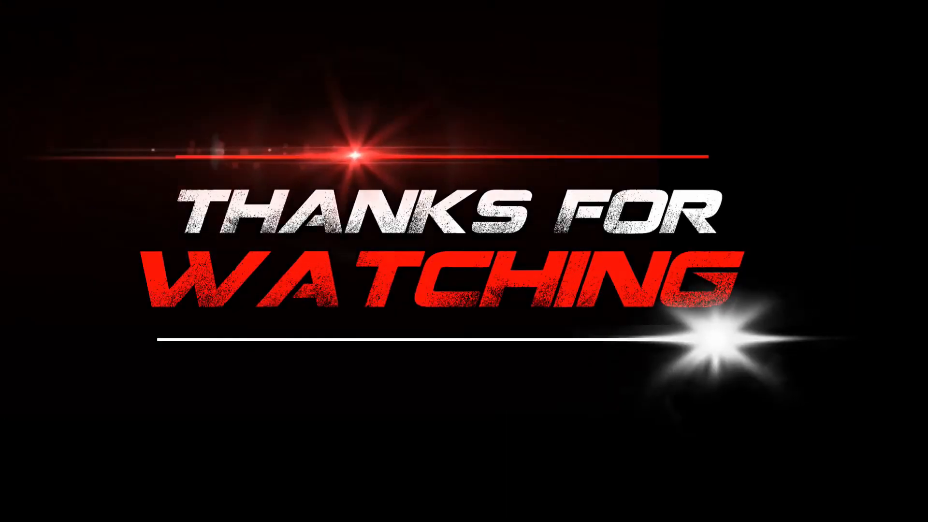